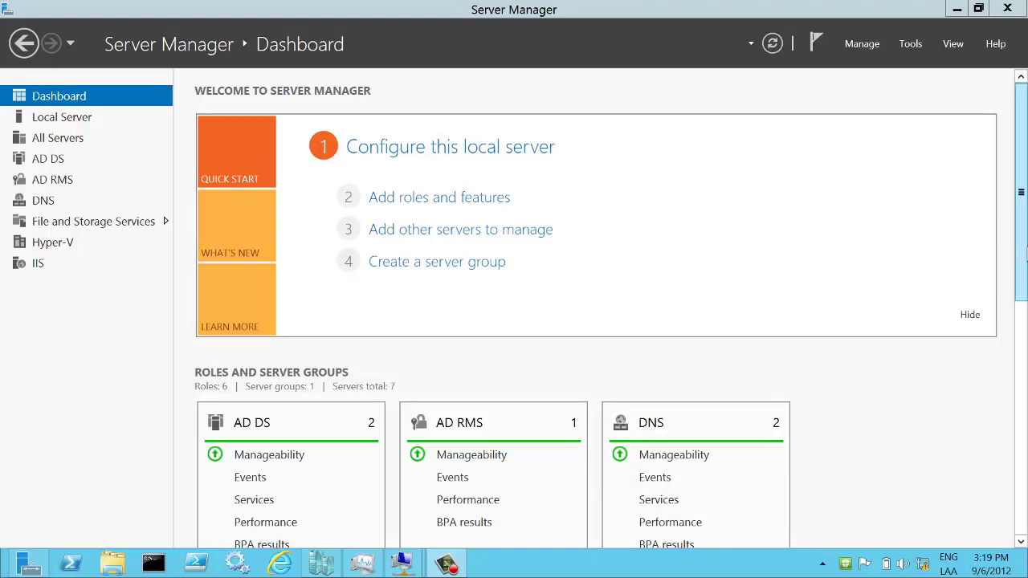
Look over the role and server group tiles on the dashboard, including Local Server and All Servers.
left_click_drag(1023, 276, 1026, 388)
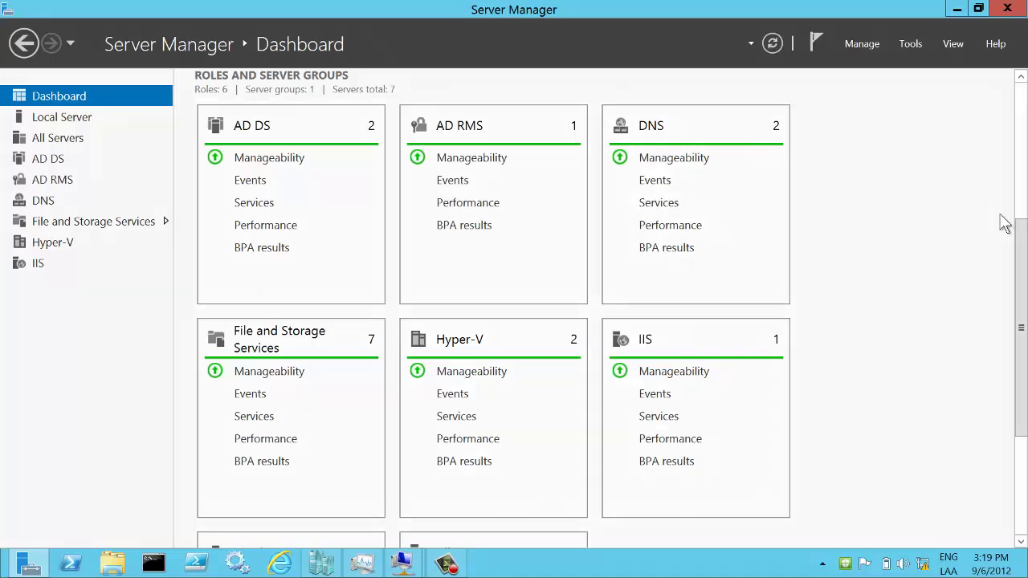
left_click_drag(1021, 257, 1023, 358)
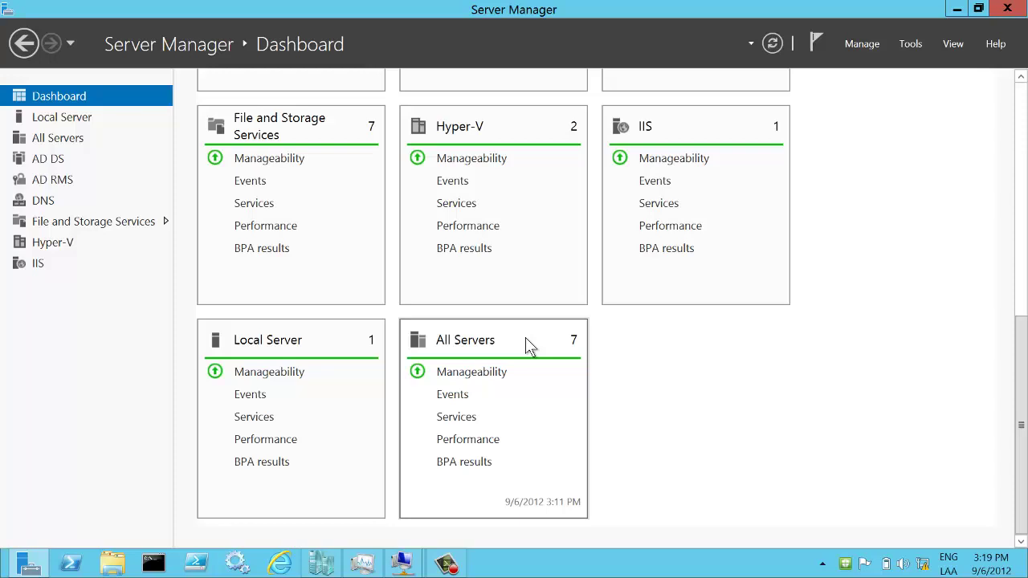
left_click(1022, 129)
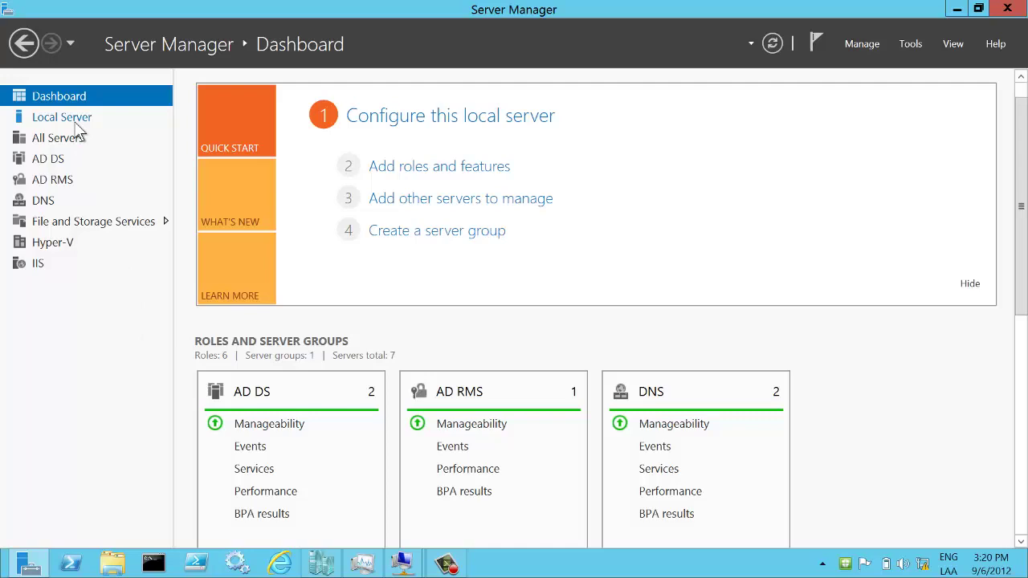
Open the local server's page and filter its events by 129.
left_click(48, 117)
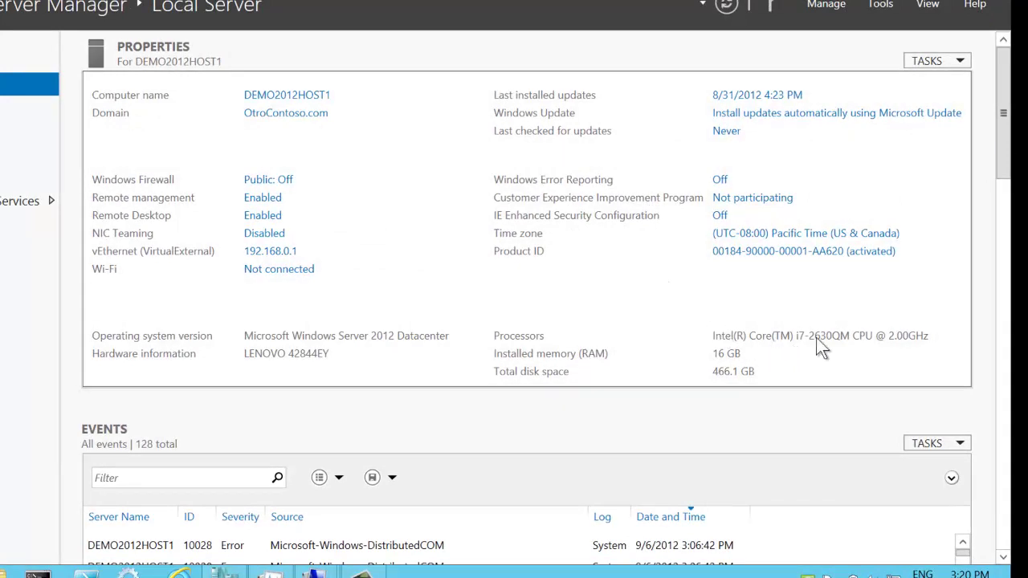
scroll(1004, 151, "down", 5)
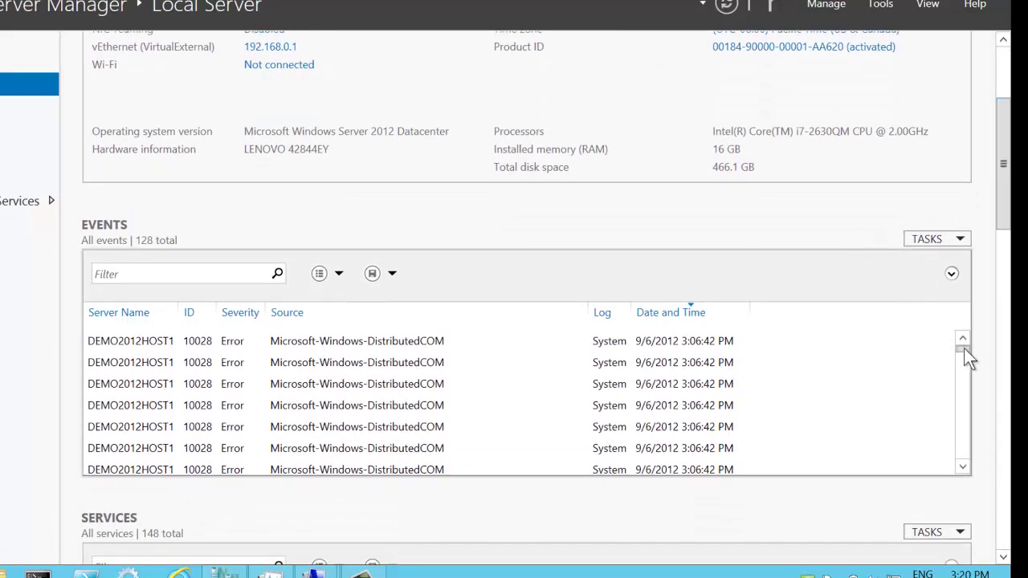
left_click_drag(965, 356, 963, 373)
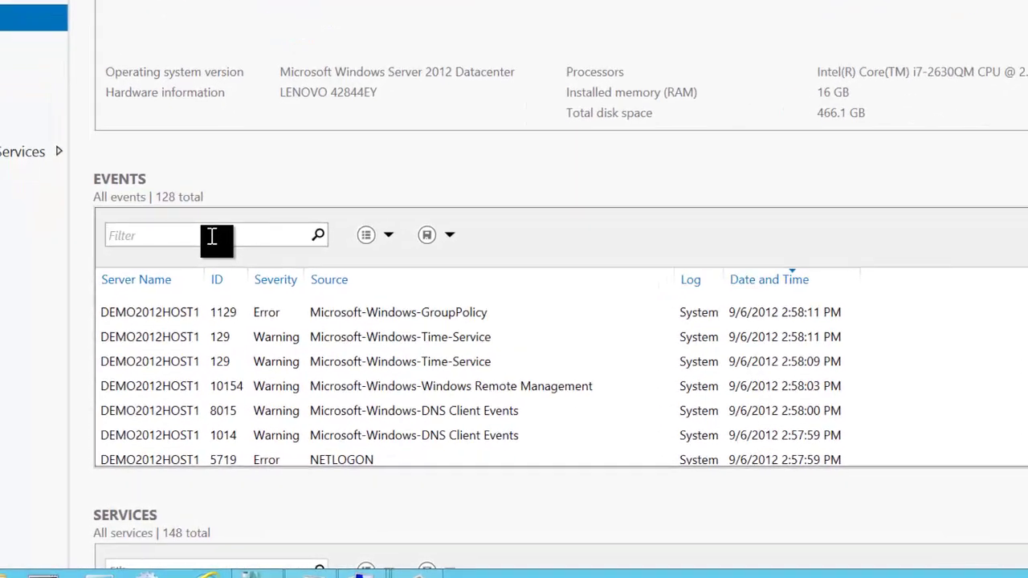
left_click(215, 232)
type("129")
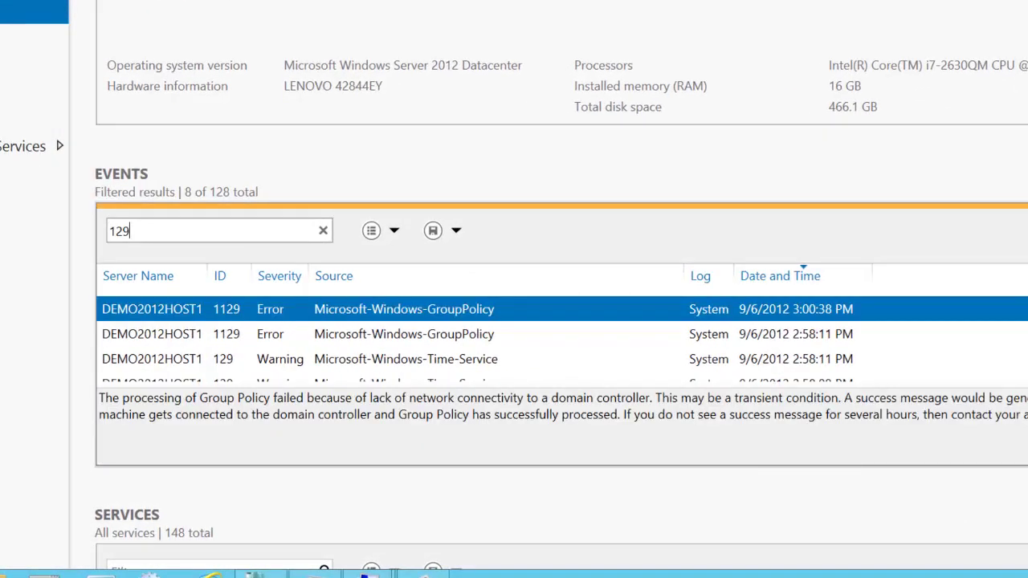
Review the local server's services, Best Practices Analyzer results, performance data, and roles and features.
scroll(561, 302, "down", 5)
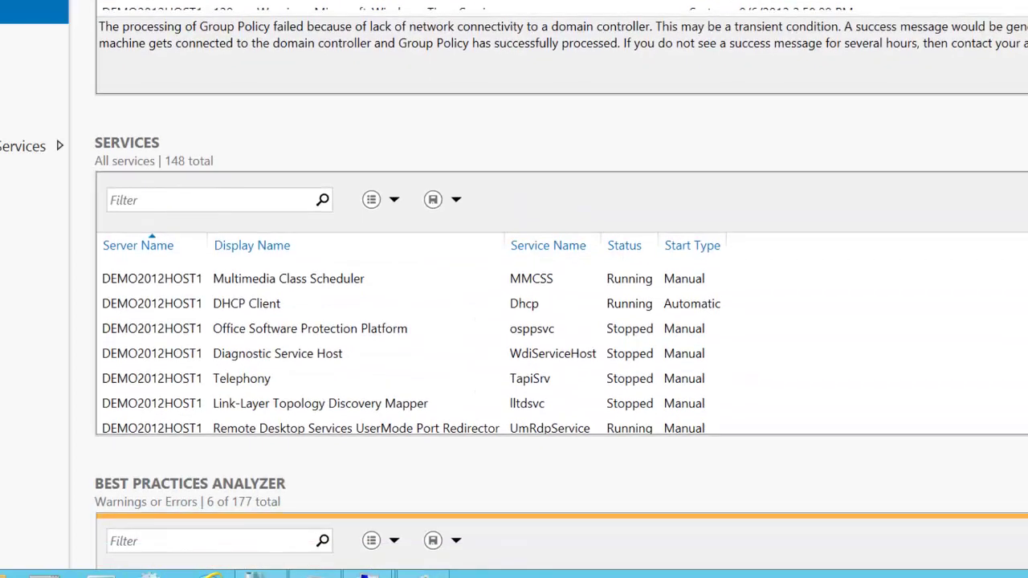
scroll(514, 353, "down", 10)
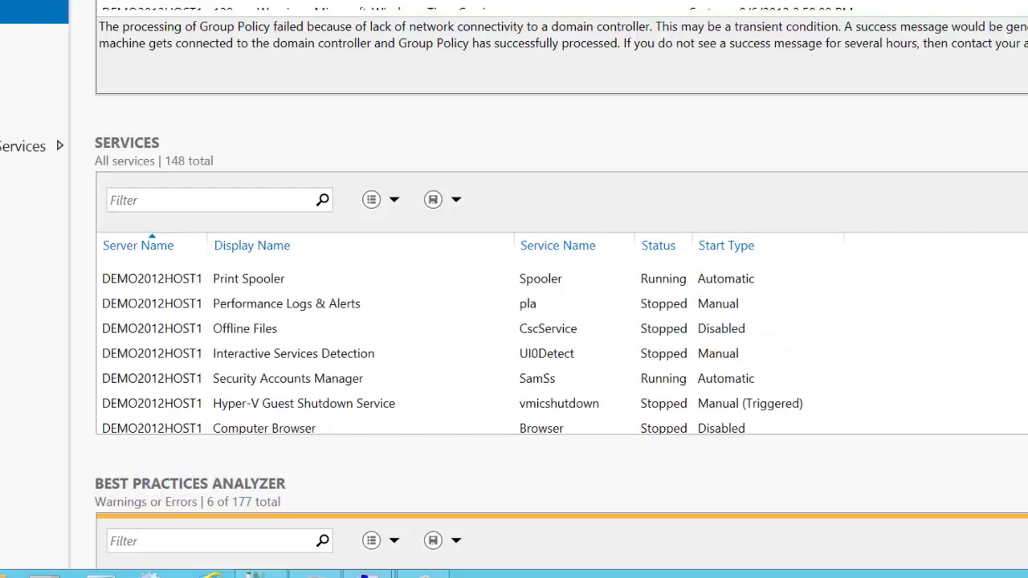
scroll(514, 322, "down", 3)
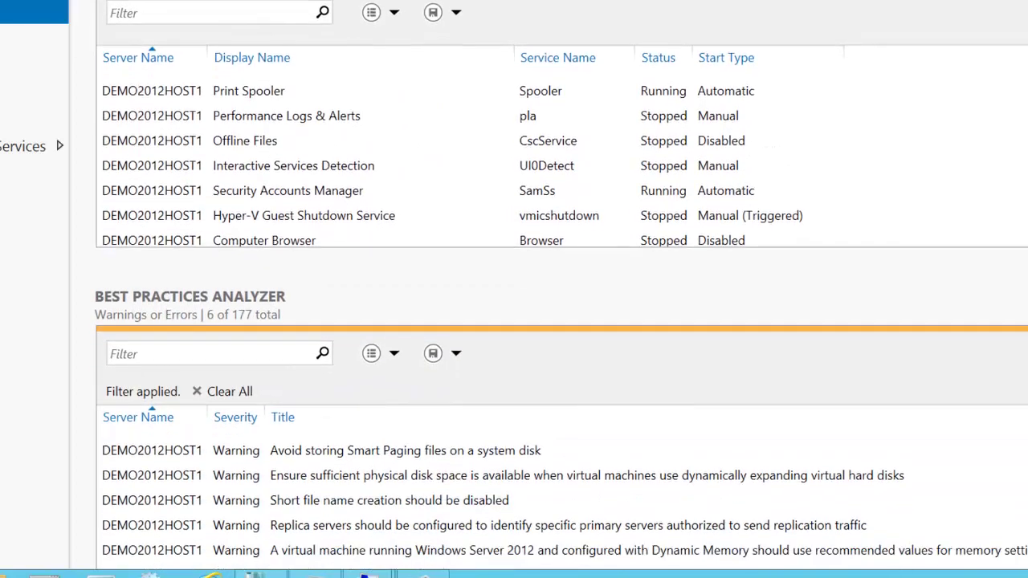
scroll(561, 285, "down", 5)
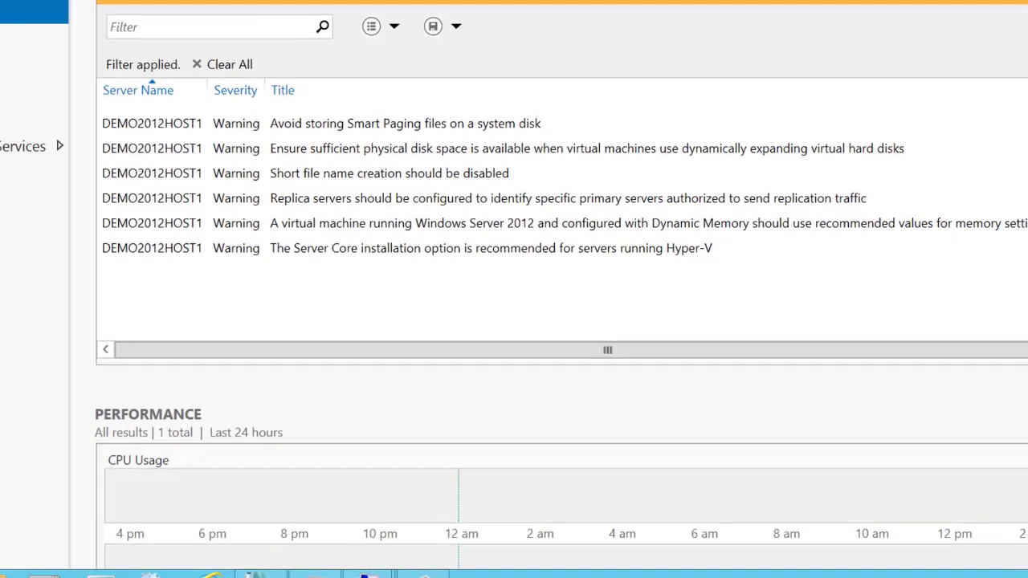
scroll(561, 302, "down", 3)
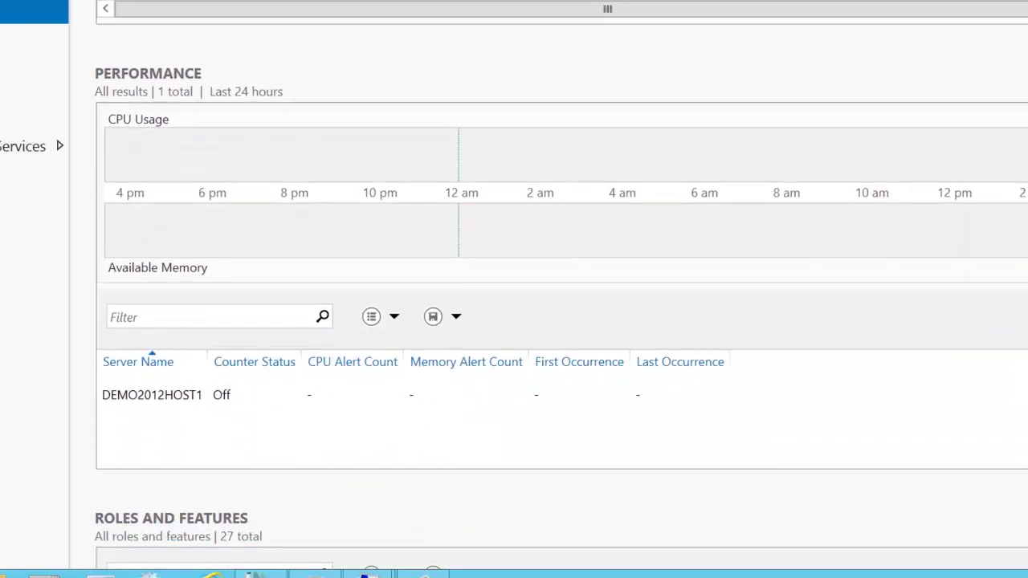
scroll(561, 286, "down", 3)
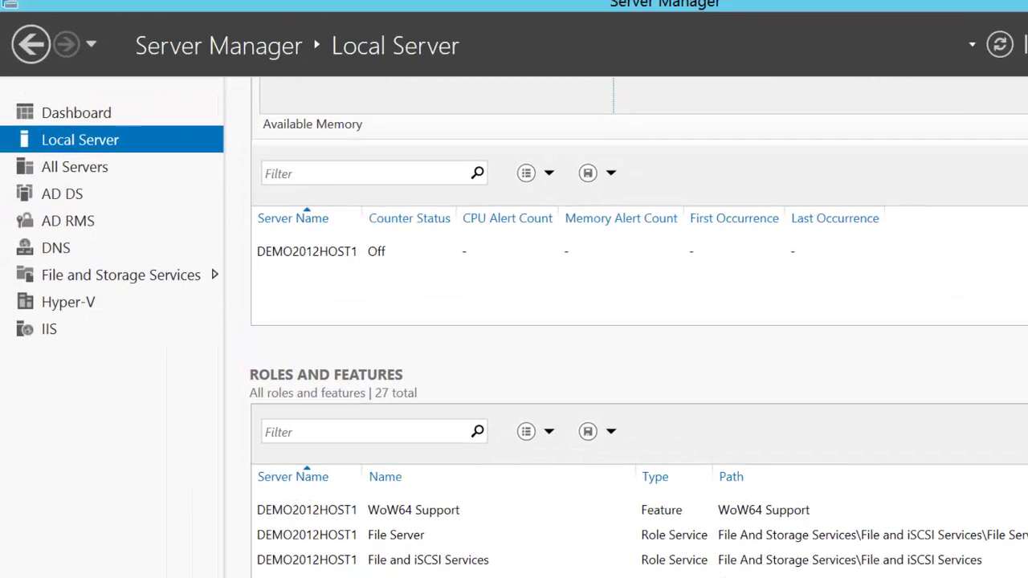
View all servers and examine the management commands available for DEMO2012HOST1.
left_click(51, 172)
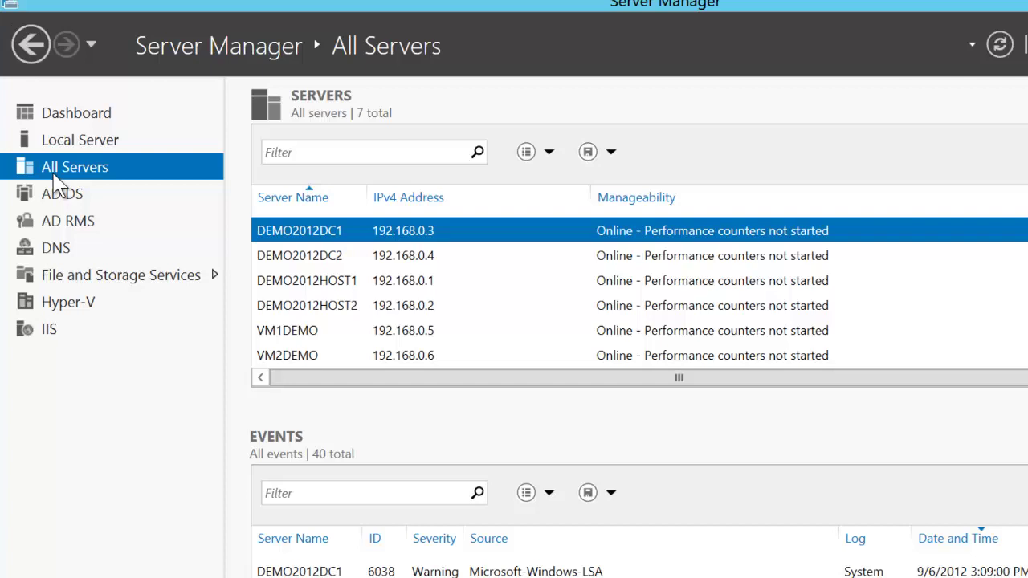
left_click(347, 283)
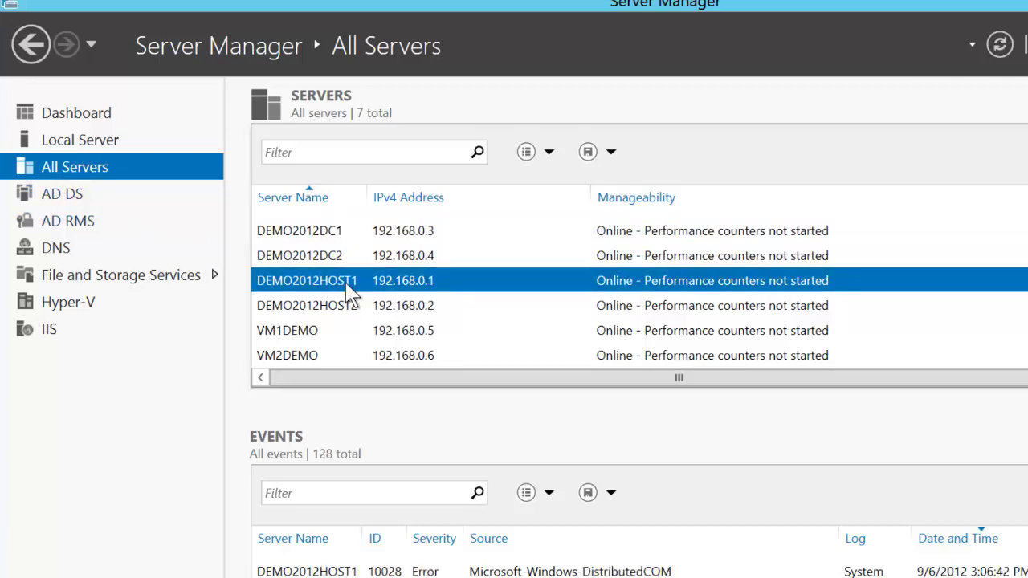
right_click(350, 296)
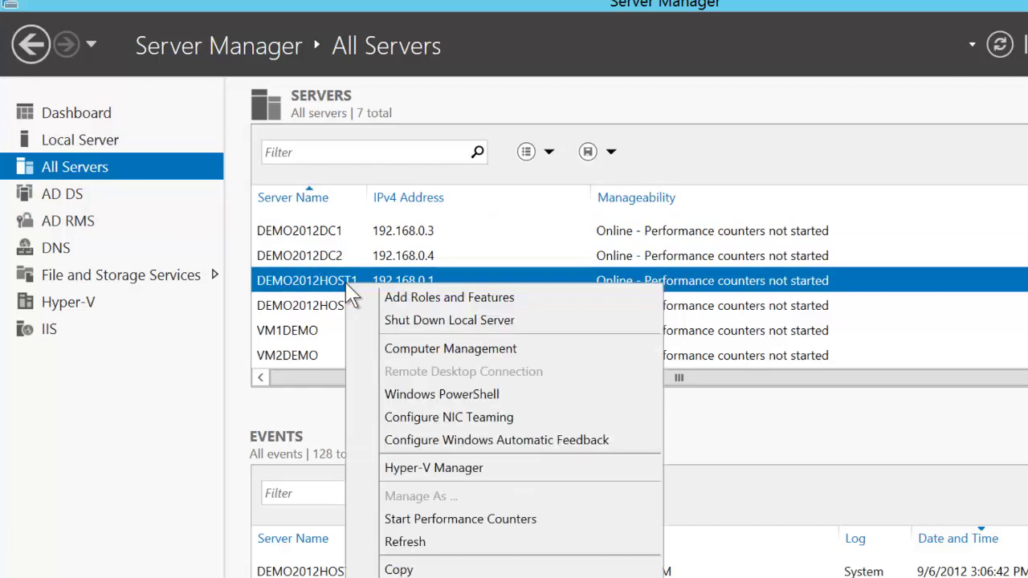
key("Down")
key("Down")
key("Down")
key("Down")
key("Down")
key("Down")
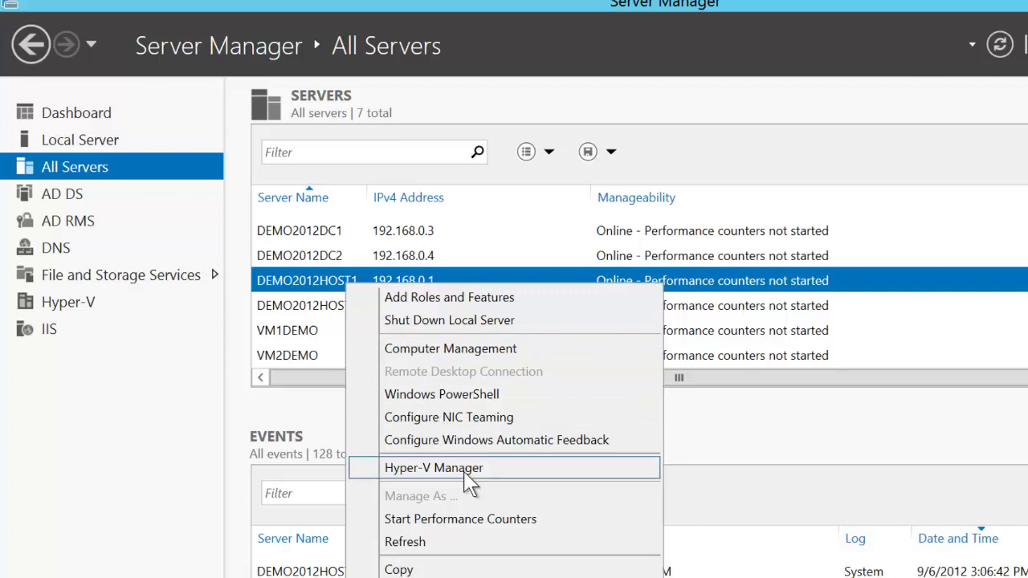
left_click(323, 282)
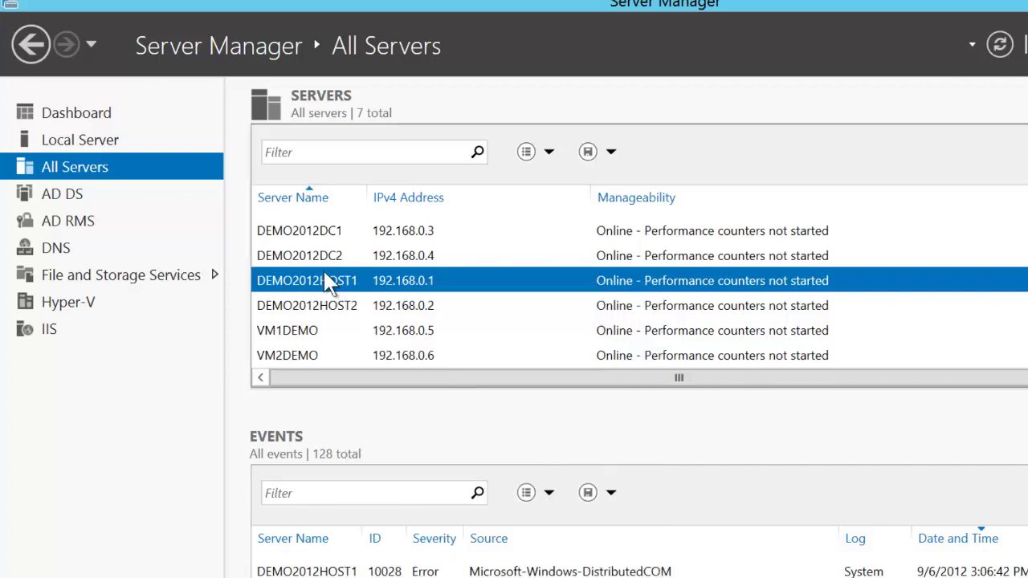
Examine the management commands available for DEMO2012DC1 and look through the rest of the server list.
left_click(330, 233)
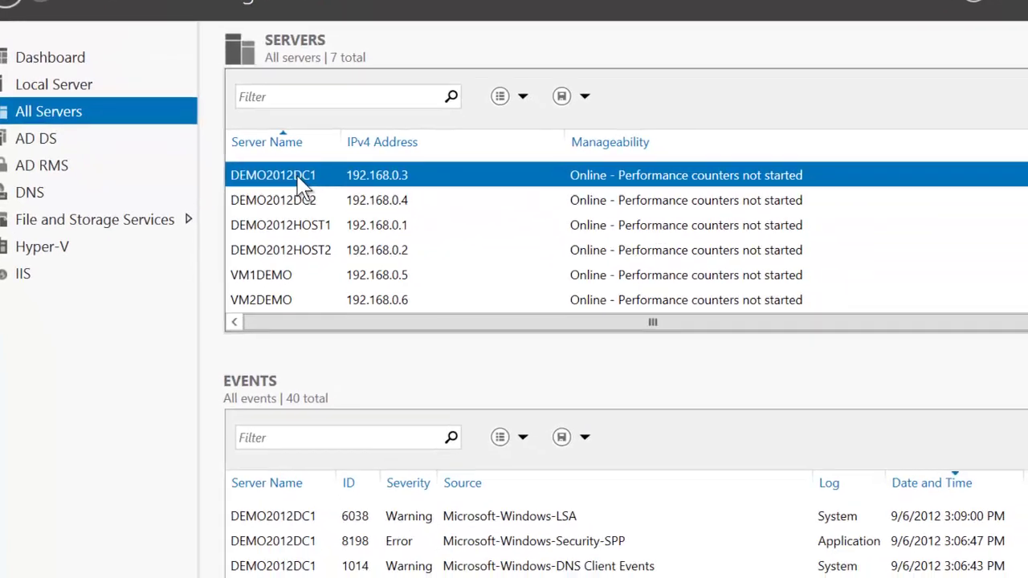
right_click(329, 241)
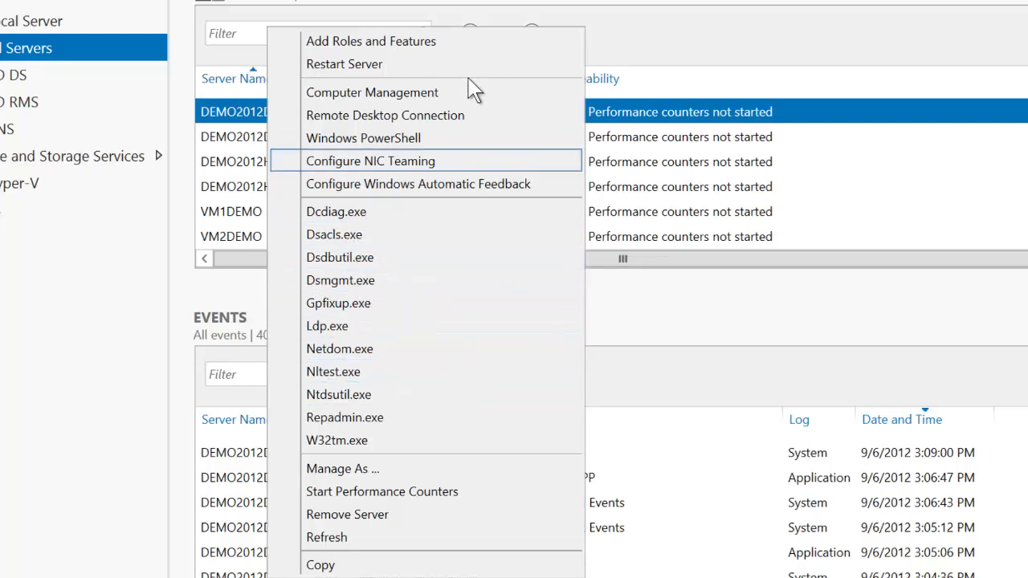
left_click(36, 32)
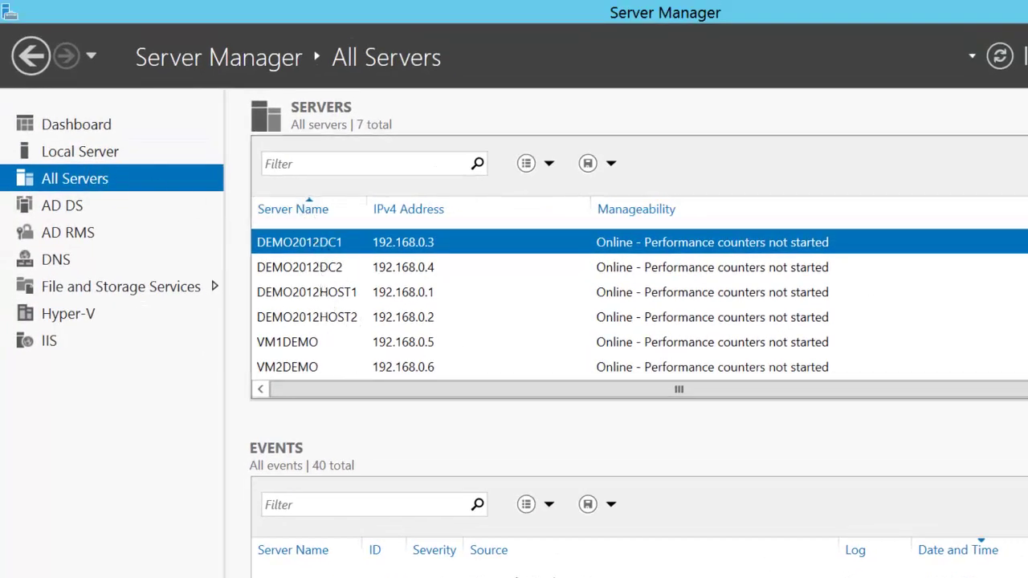
scroll(562, 305, "down", 1)
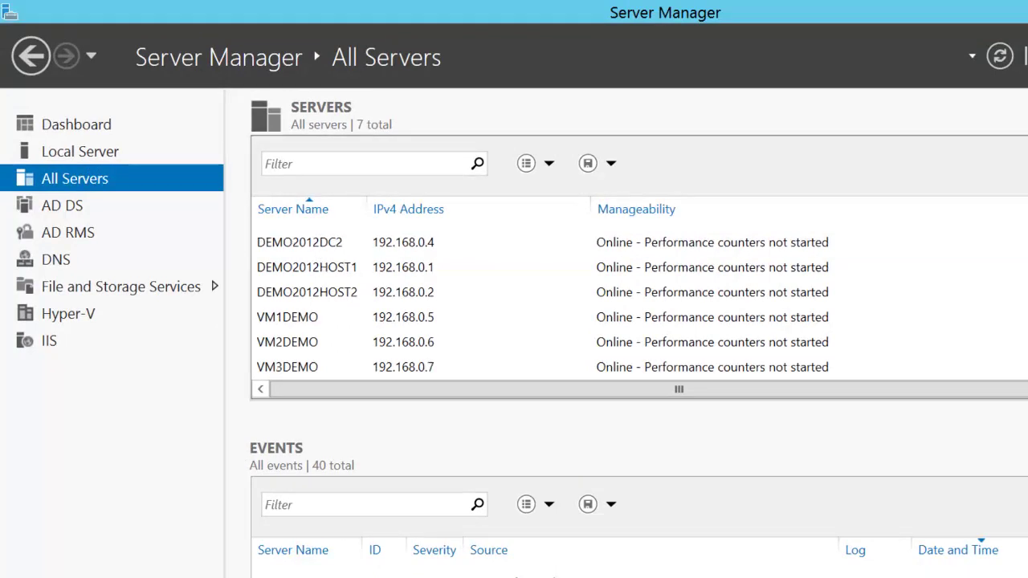
scroll(562, 305, "up", 1)
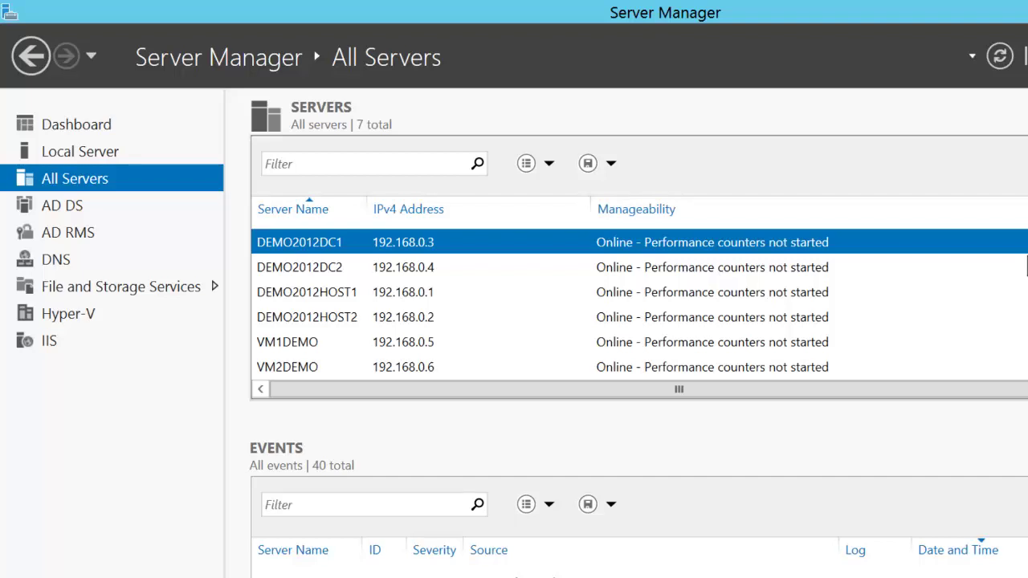
Return to the dashboard and review the available administrative tools and server management commands.
left_click(116, 125)
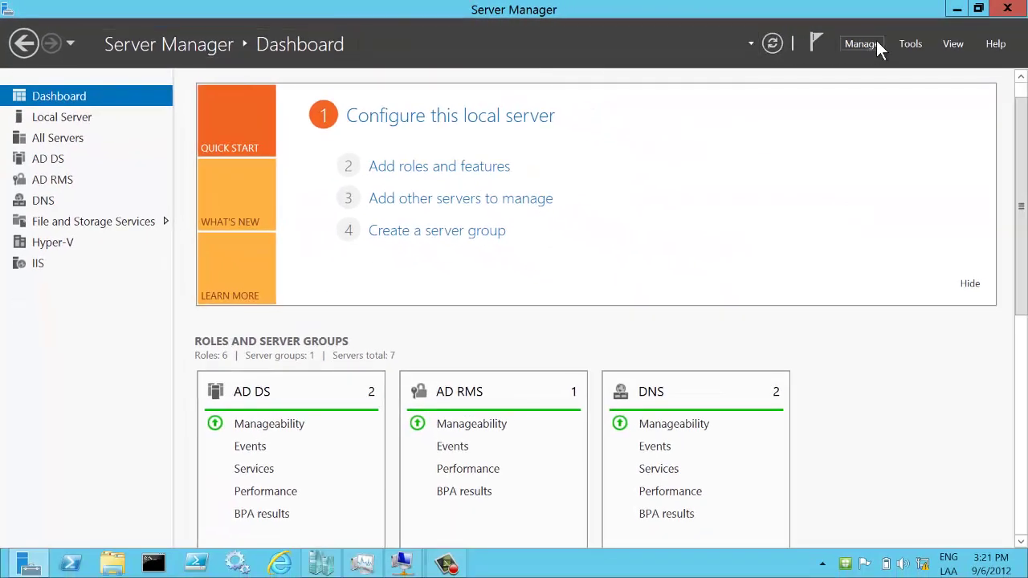
left_click(910, 46)
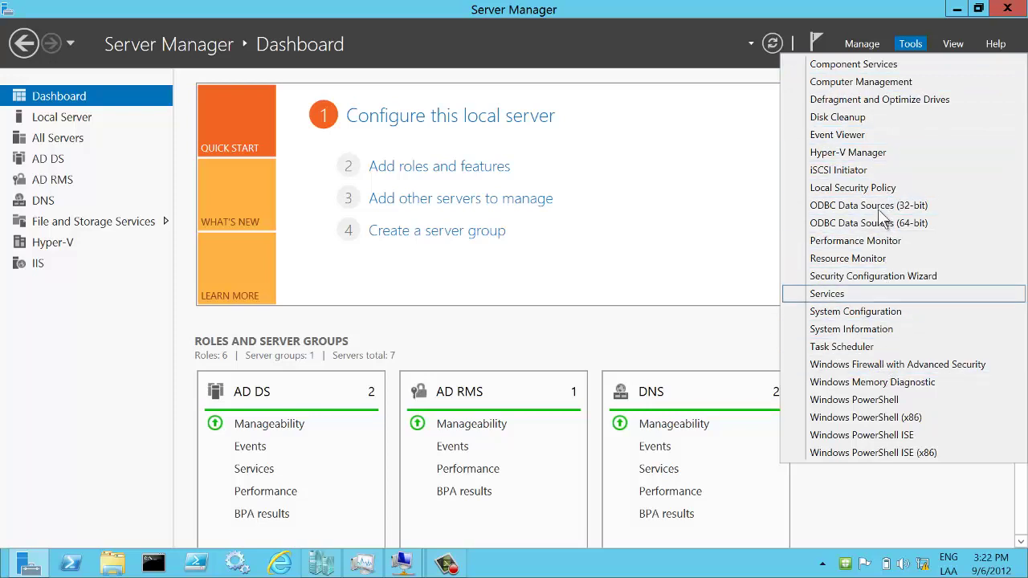
left_click(862, 45)
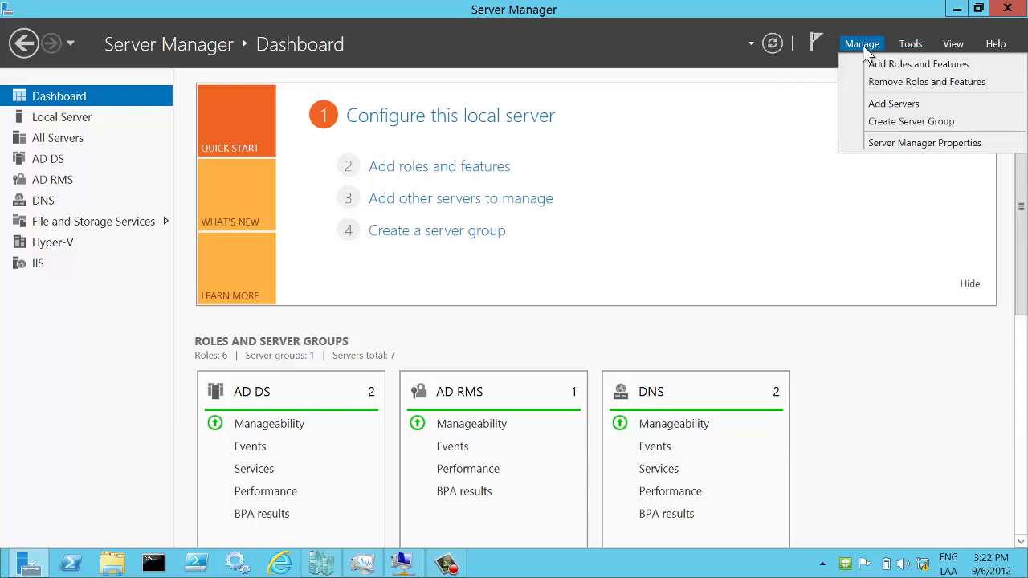
left_click(744, 129)
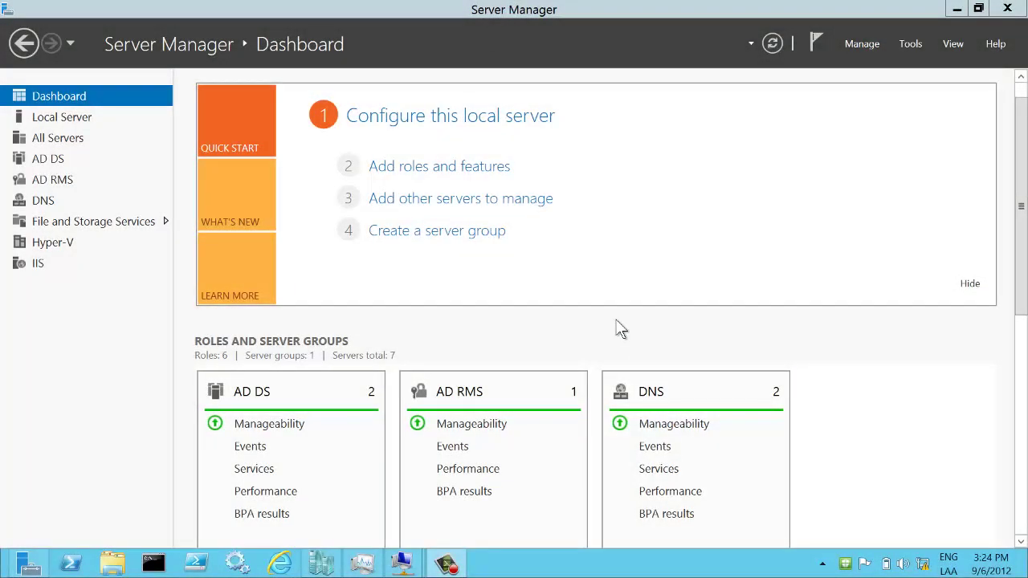
Start adding roles and features from the dashboard, choosing the role-based or feature-based installation type.
left_click(449, 174)
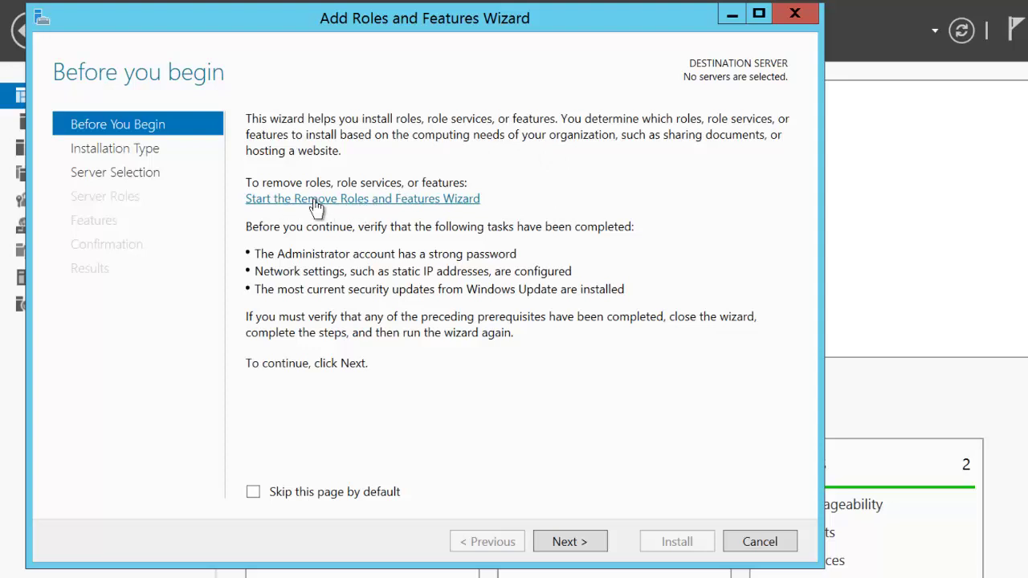
left_click(589, 548)
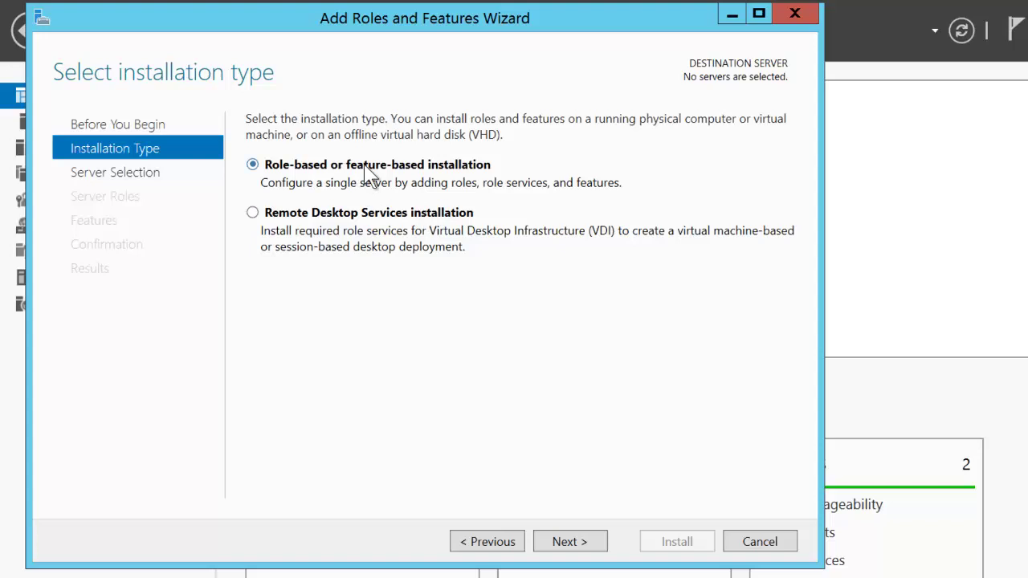
left_click(258, 216)
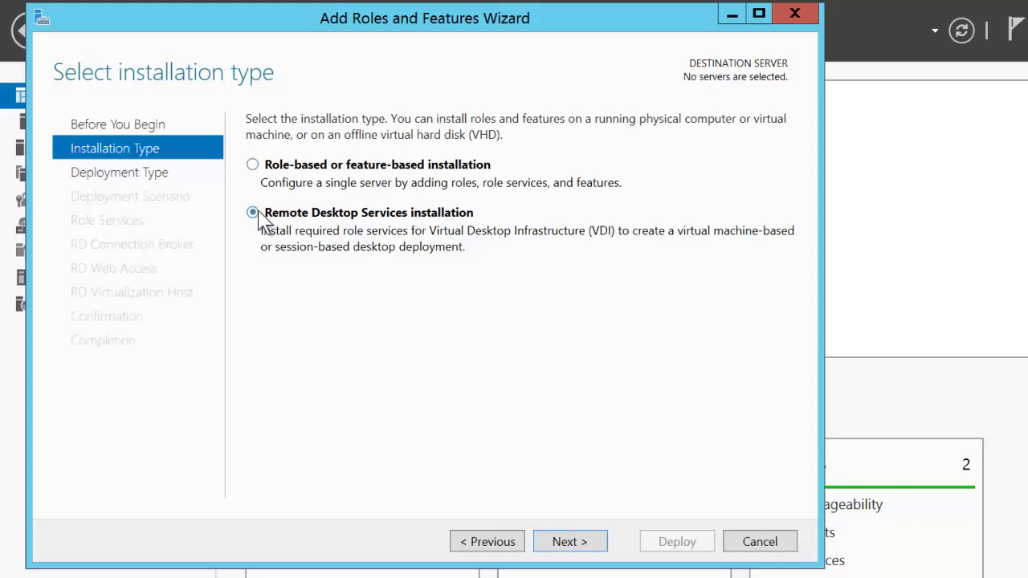
left_click(253, 165)
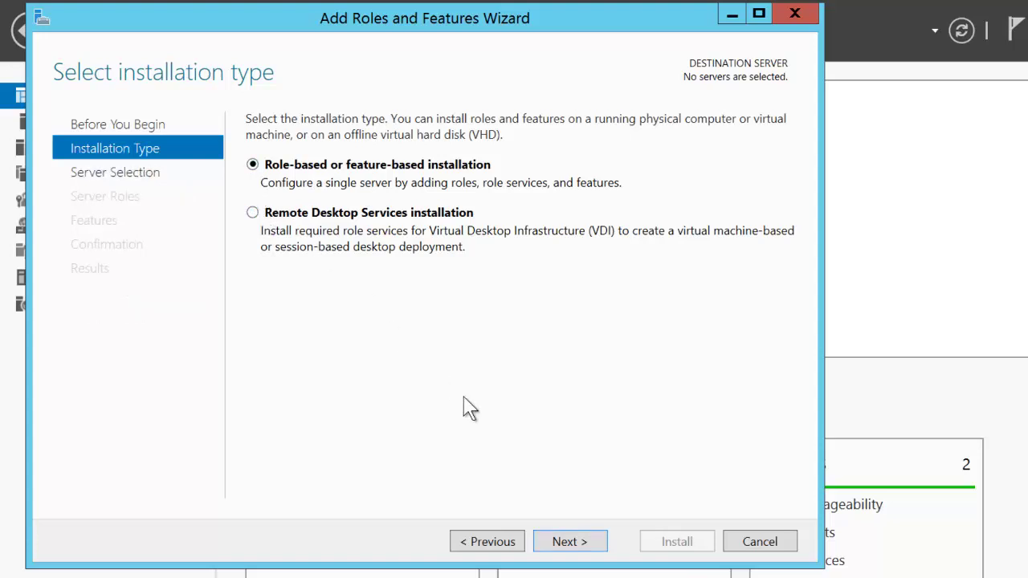
left_click(575, 546)
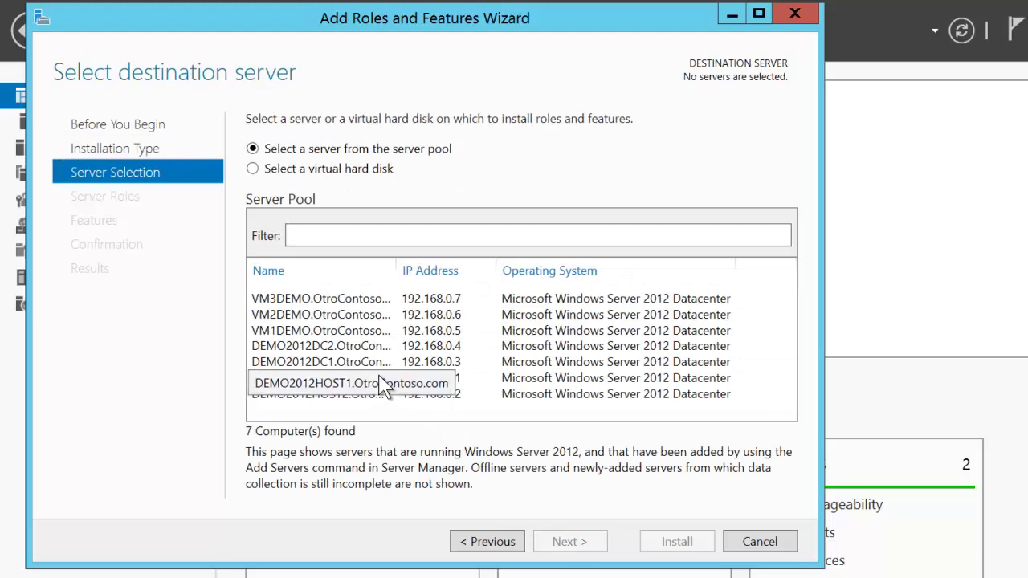
Choose VM2DEMO from the server pool as the destination server and proceed to the list of server roles.
left_click(369, 315)
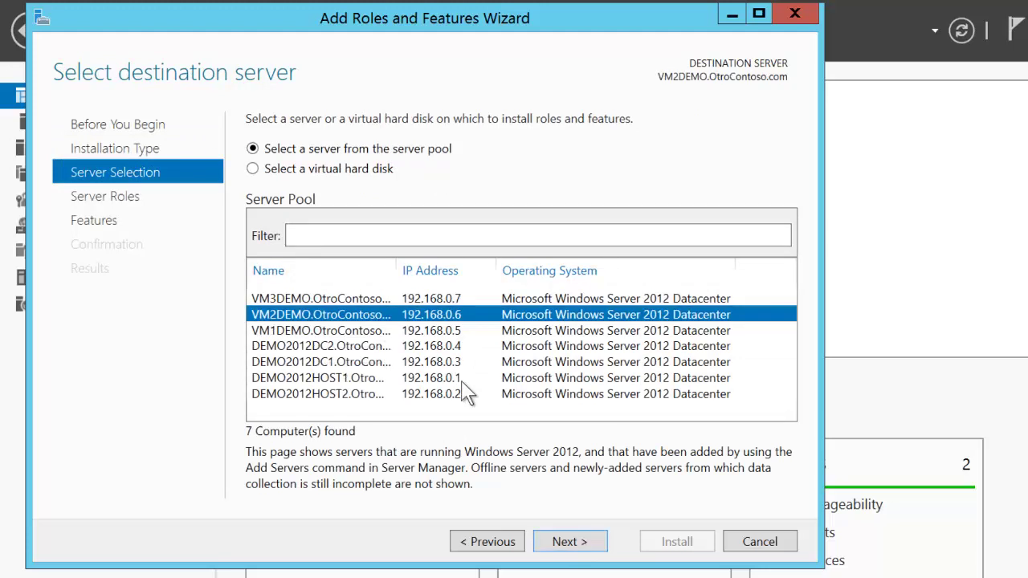
left_click(575, 543)
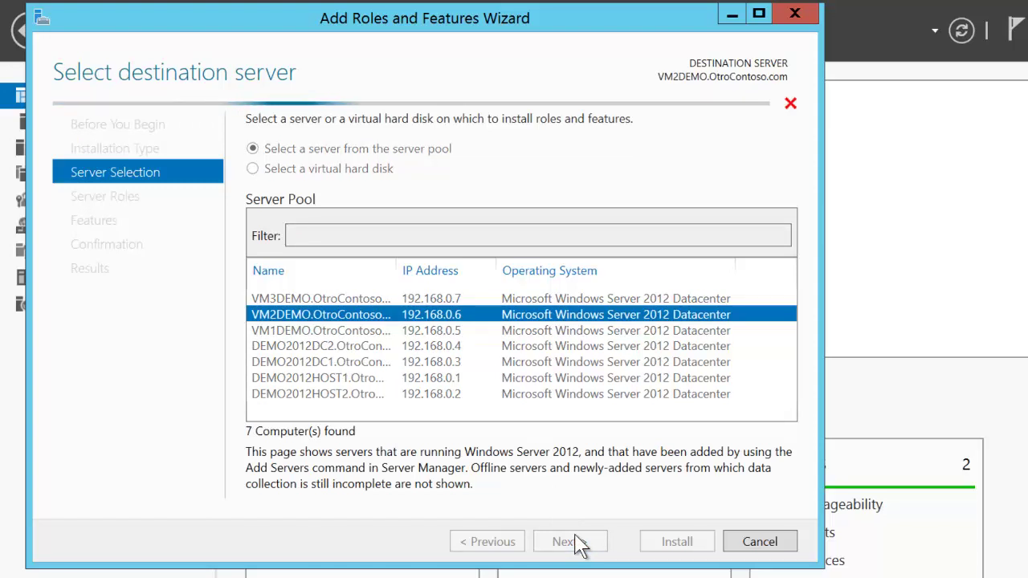
left_click_drag(562, 394, 563, 326)
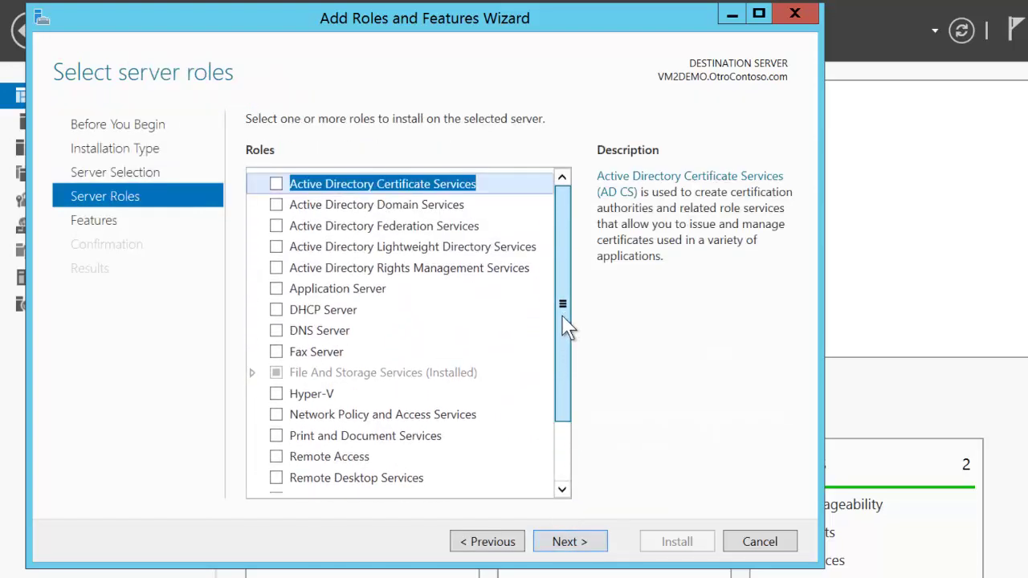
Install the XPS Viewer feature on VM2DEMO without adding any roles, and close the wizard once the installation has started.
left_click(566, 541)
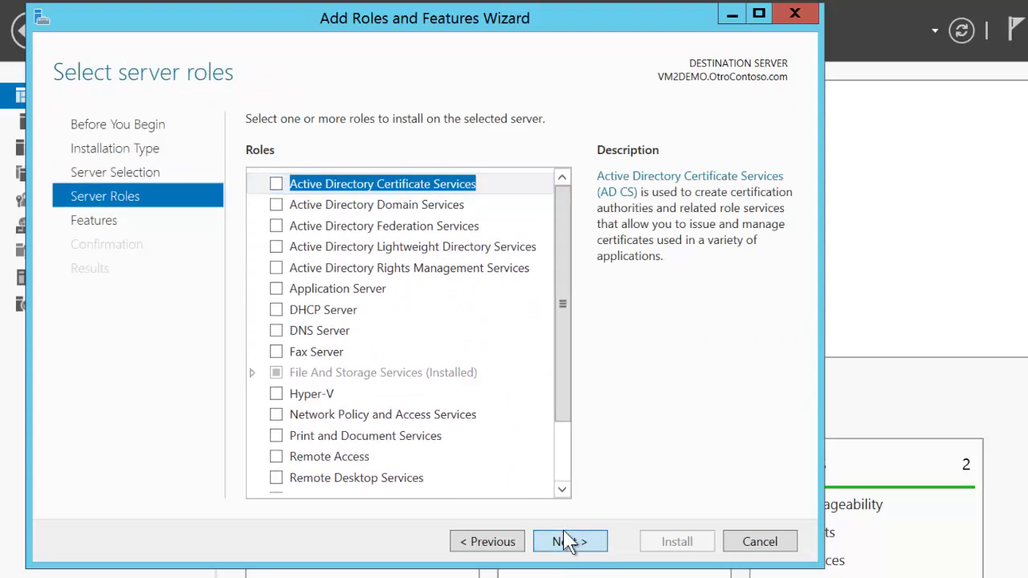
left_click_drag(561, 255, 565, 439)
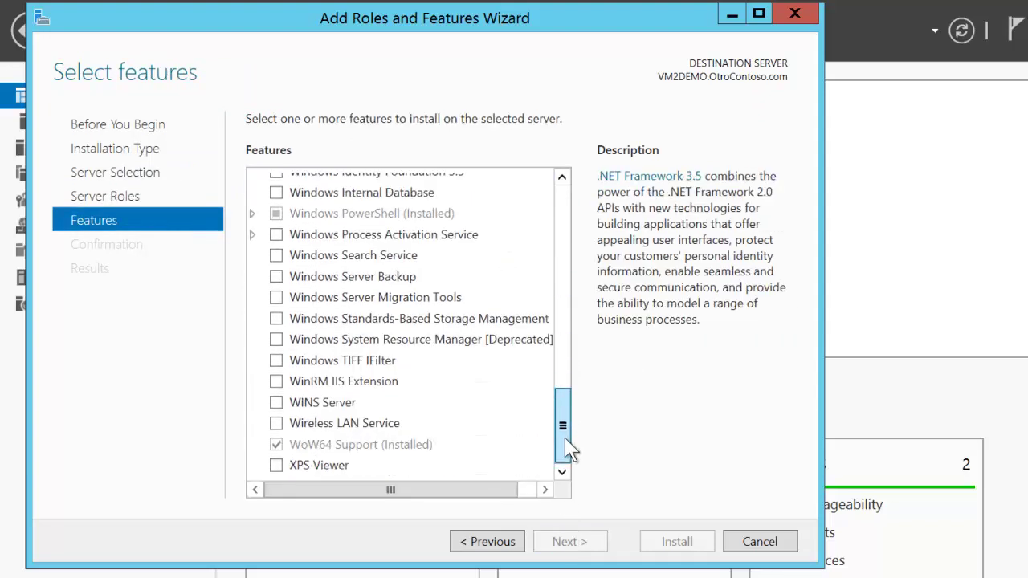
left_click(276, 466)
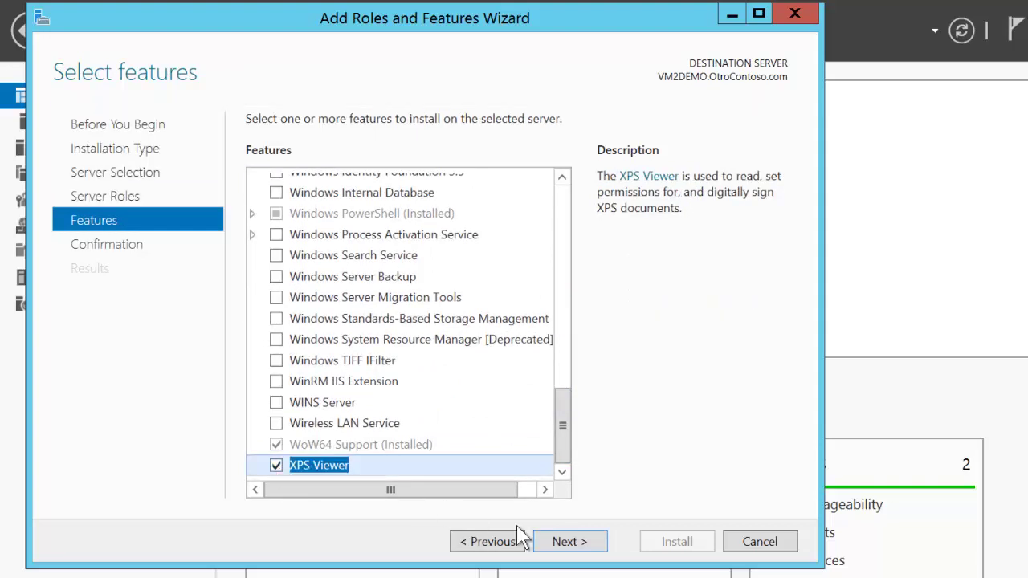
left_click(581, 539)
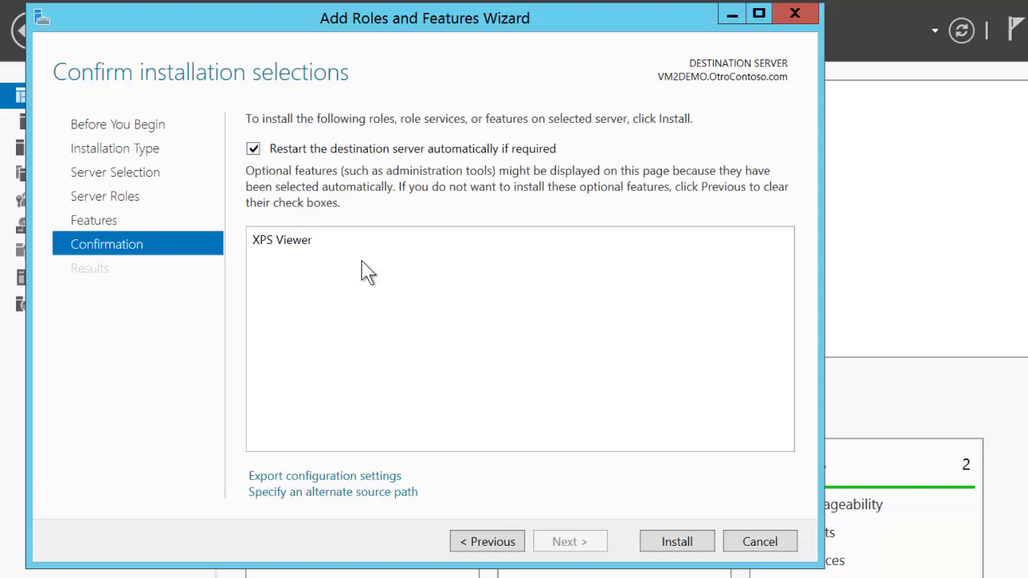
left_click(682, 538)
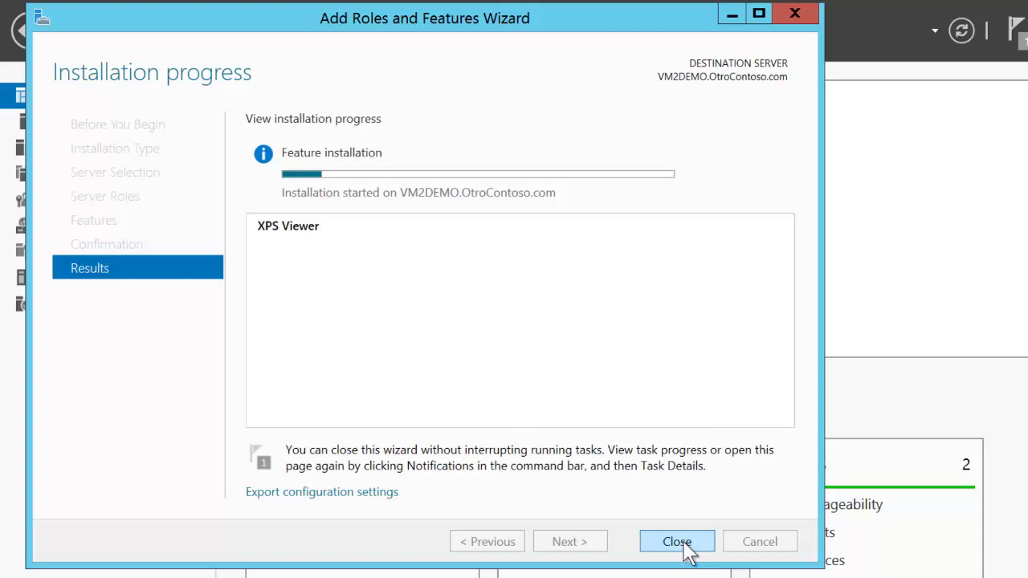
left_click(678, 542)
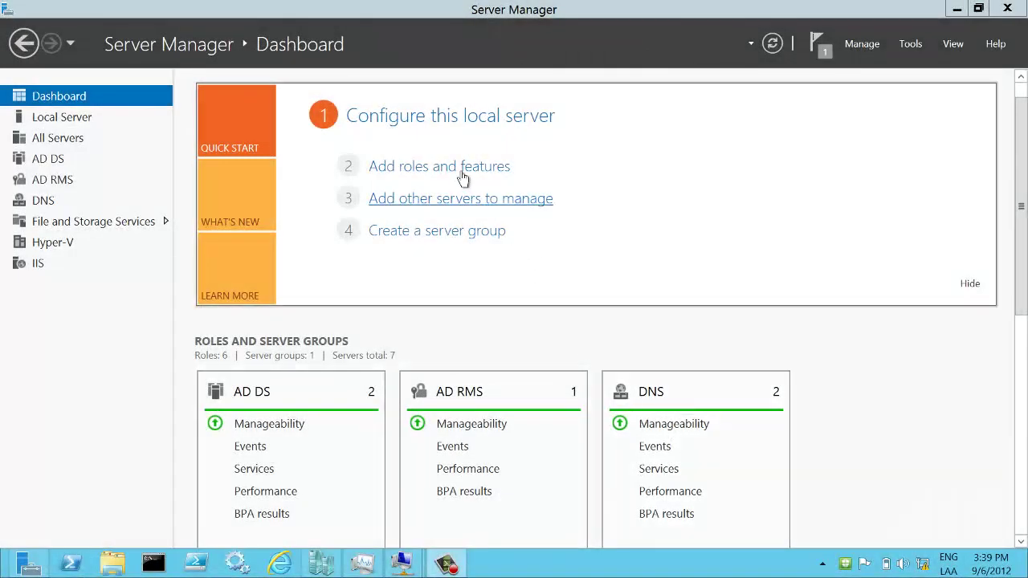
Start adding roles and features again with the role-based or feature-based installation type and choose a virtual hard disk as the destination.
left_click(459, 167)
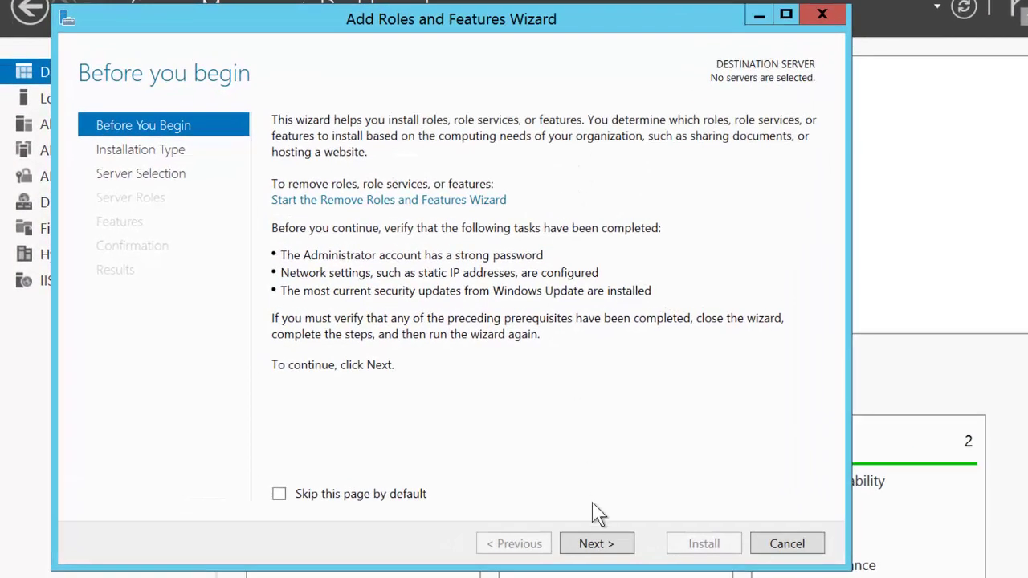
left_click(596, 545)
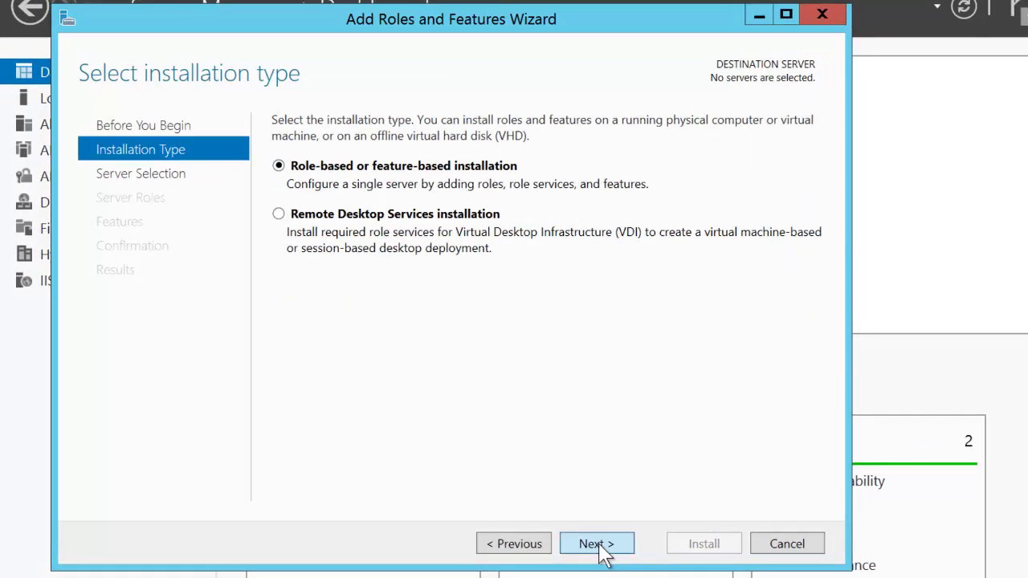
left_click(597, 545)
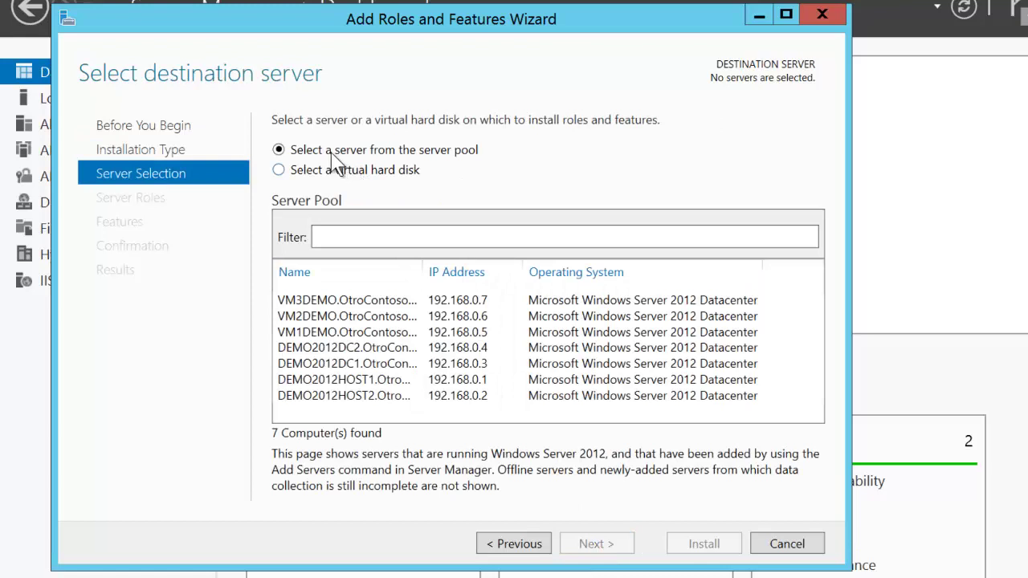
left_click(387, 180)
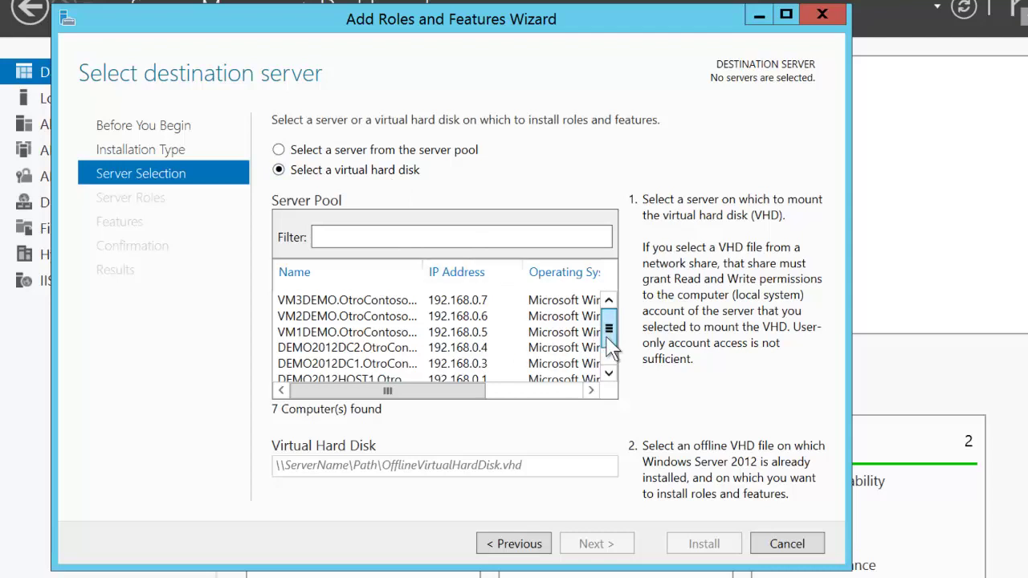
Select DEMO2012HOST1 to mount the disk, choose VM4Demo.vhdx as the offline virtual hard disk, and proceed to the server roles.
left_click_drag(611, 346, 610, 353)
left_click(418, 358)
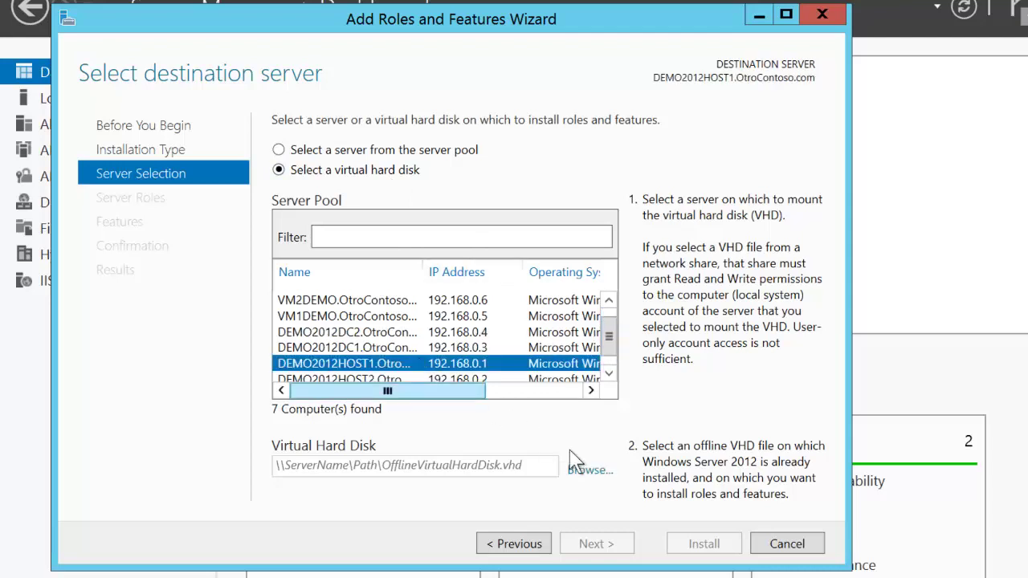
left_click(591, 471)
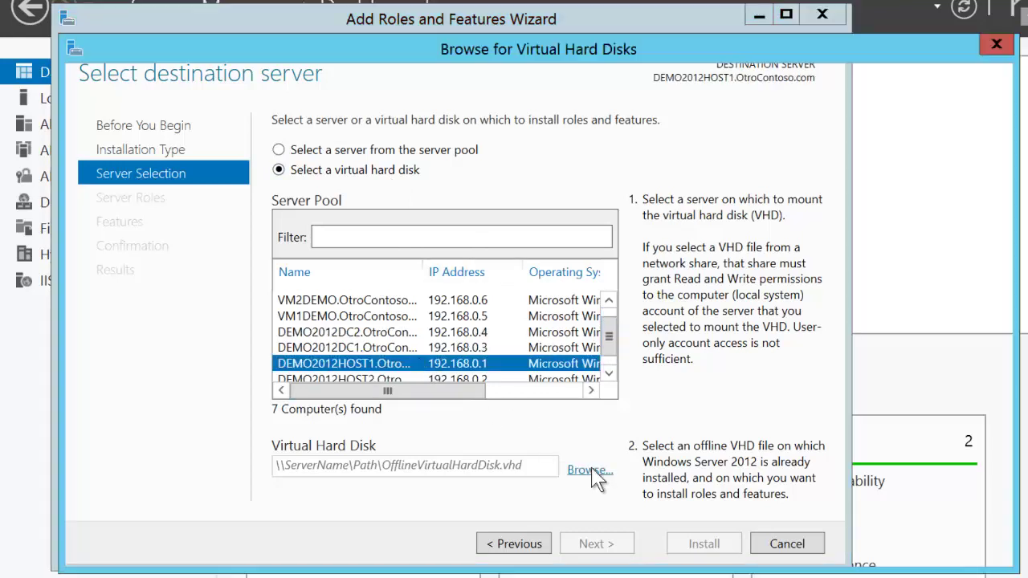
left_click(332, 343)
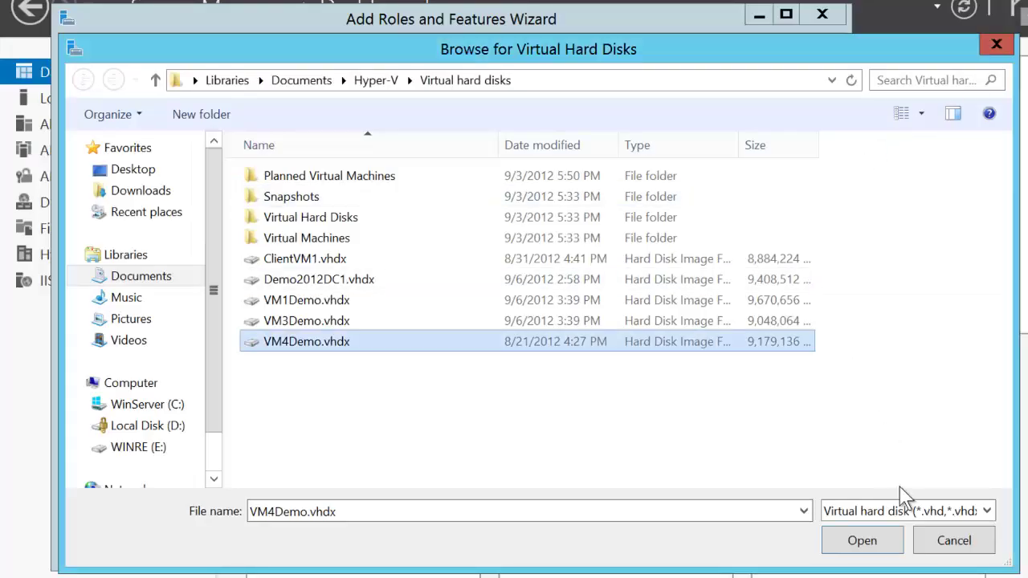
left_click(879, 546)
left_click(615, 545)
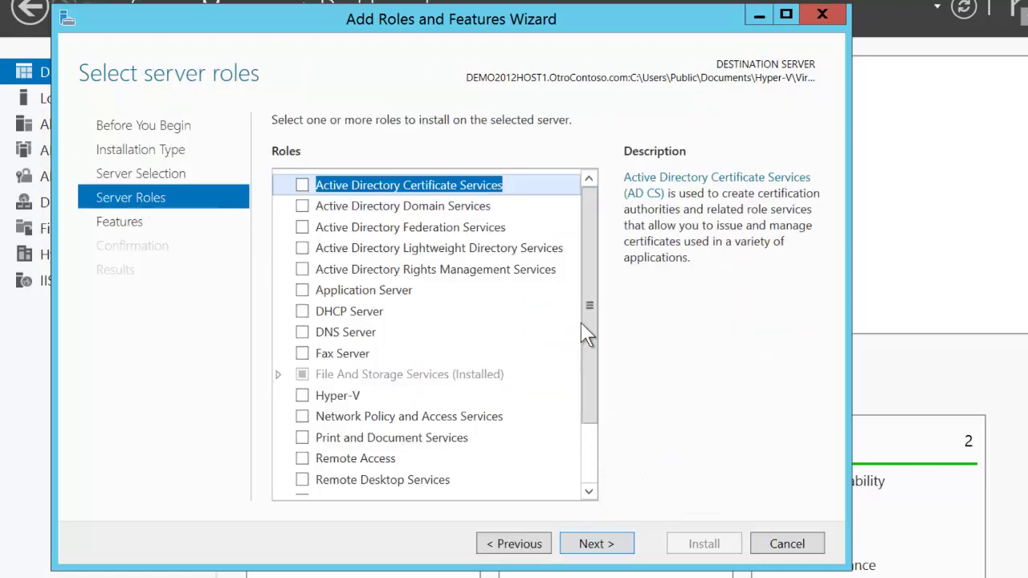
Install the XPS Viewer feature on the VM4Demo.vhdx disk without adding roles, and close the wizard once the installation has started.
left_click_drag(592, 329, 595, 423)
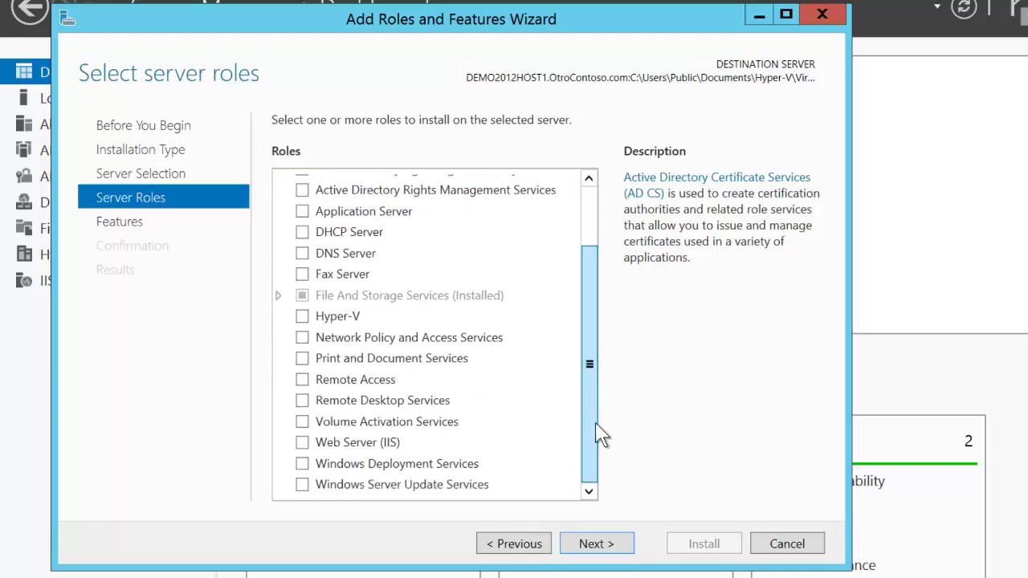
left_click(596, 538)
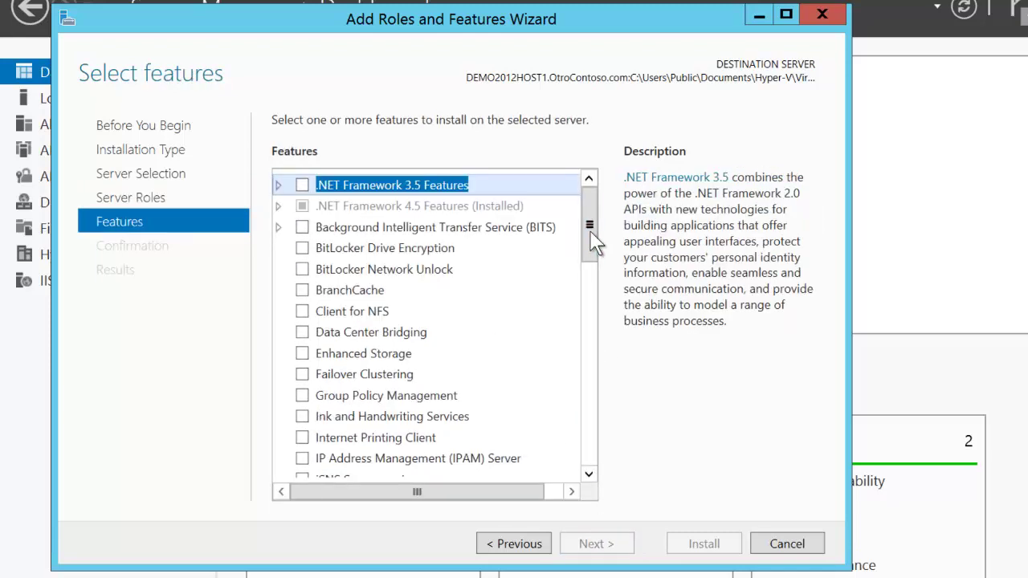
left_click_drag(591, 233, 587, 452)
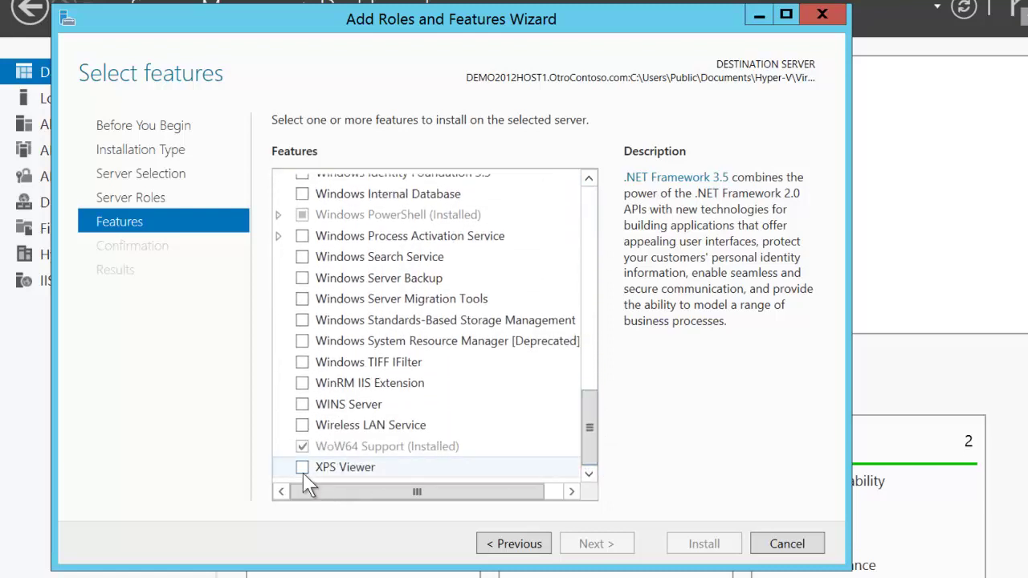
left_click(303, 472)
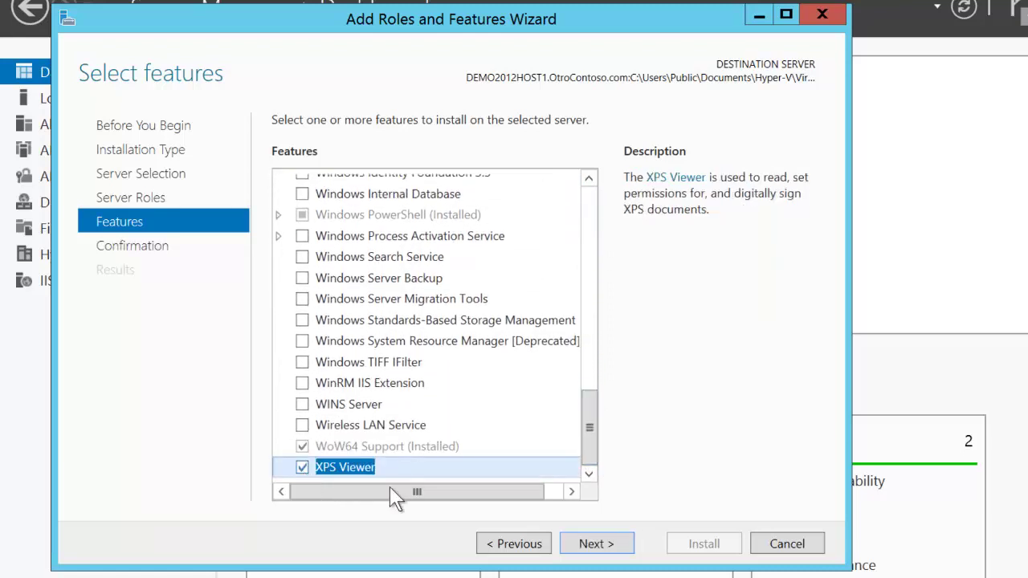
left_click(595, 546)
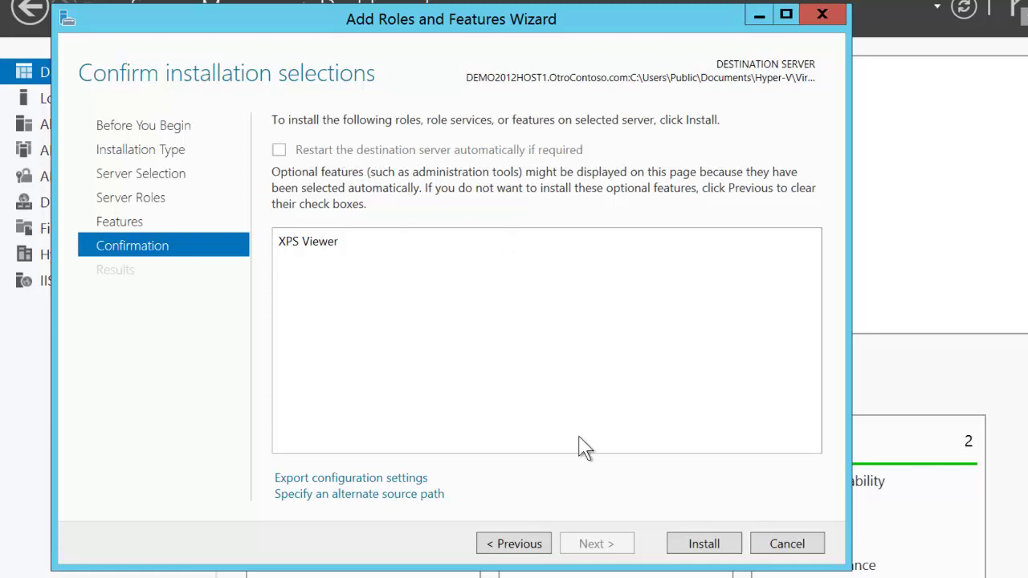
left_click(704, 546)
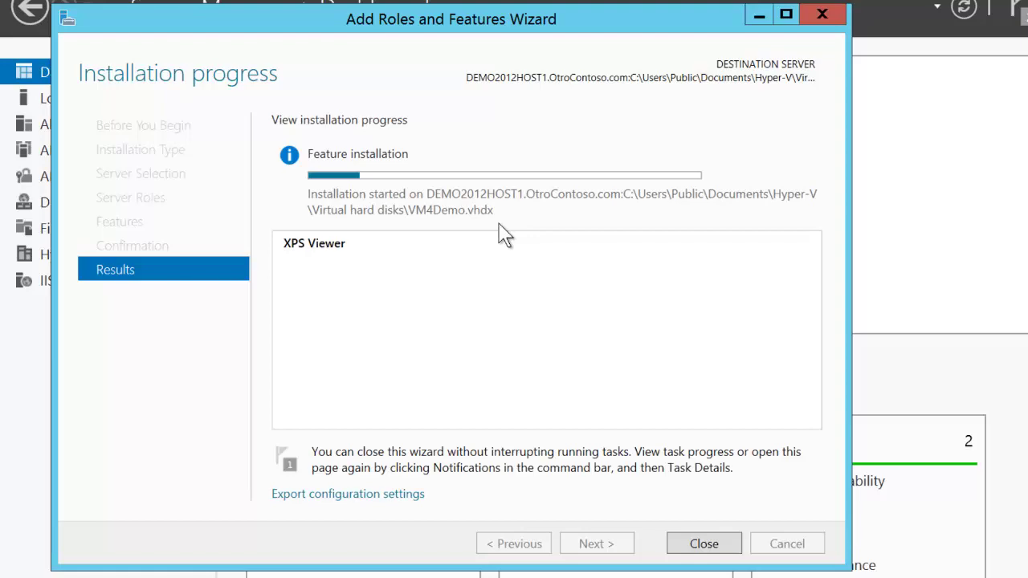
left_click(704, 543)
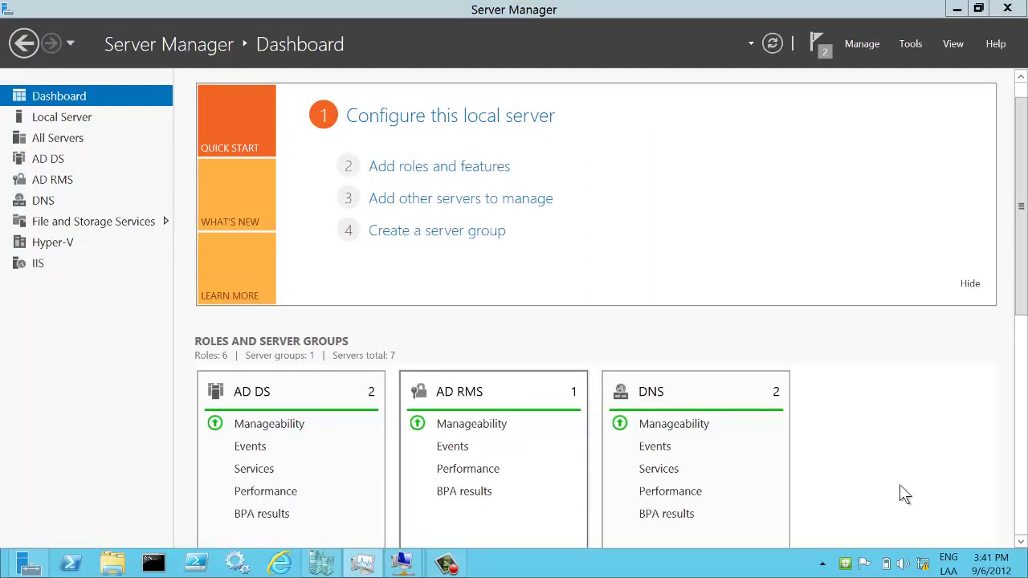
Open the service alerts of the All Servers group on the dashboard and examine the listed services.
left_click_drag(1022, 302, 1022, 454)
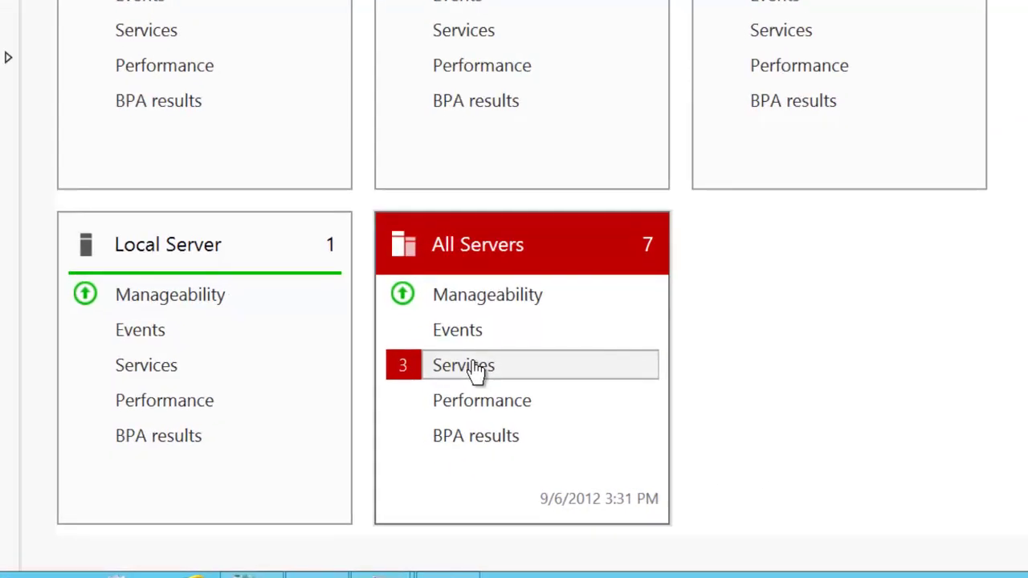
left_click(472, 367)
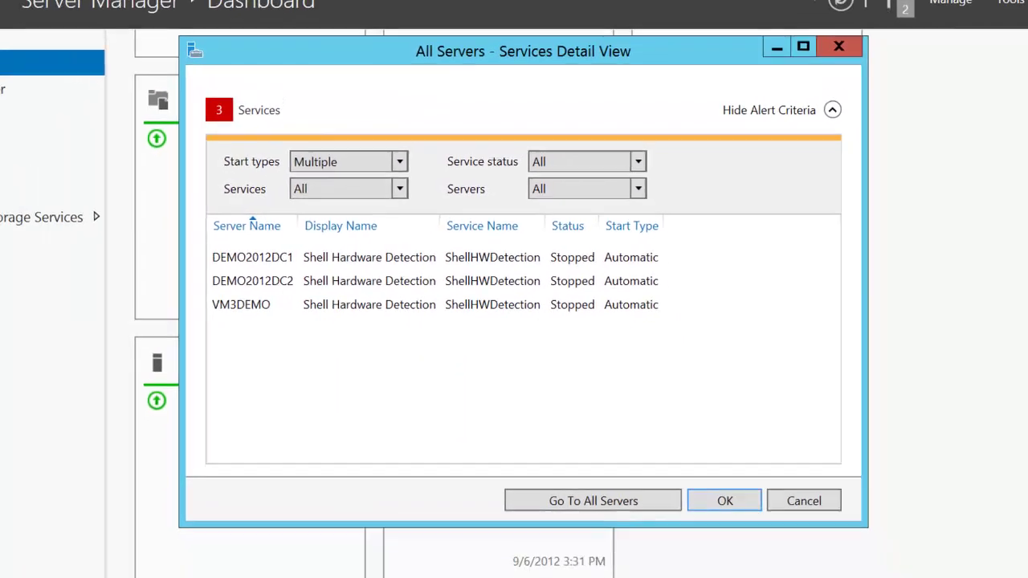
Switch to the VM1Demo virtual machine connection and stop the Print Spooler service there.
mouse_move(386, 577)
left_click(347, 551)
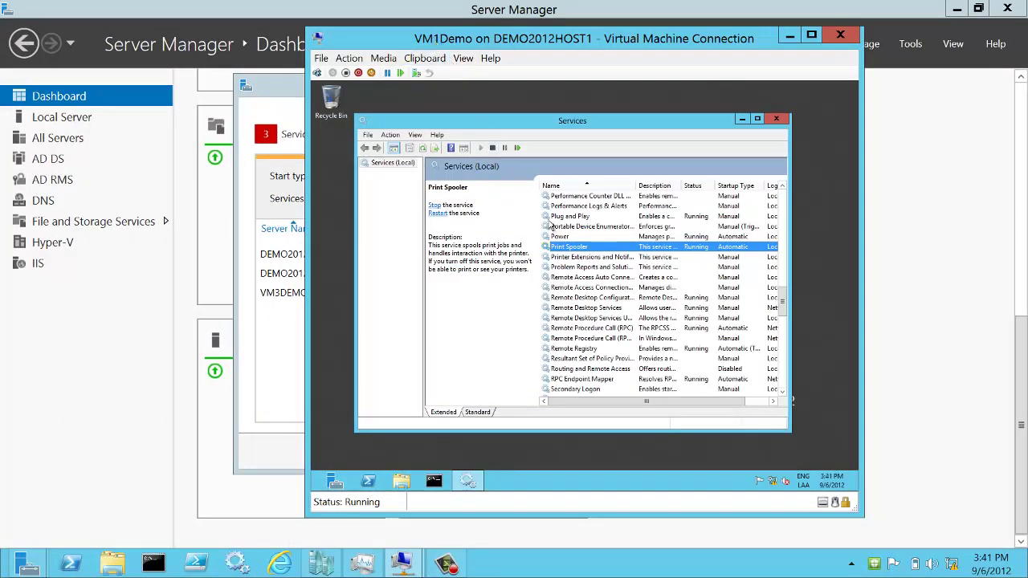
right_click(583, 251)
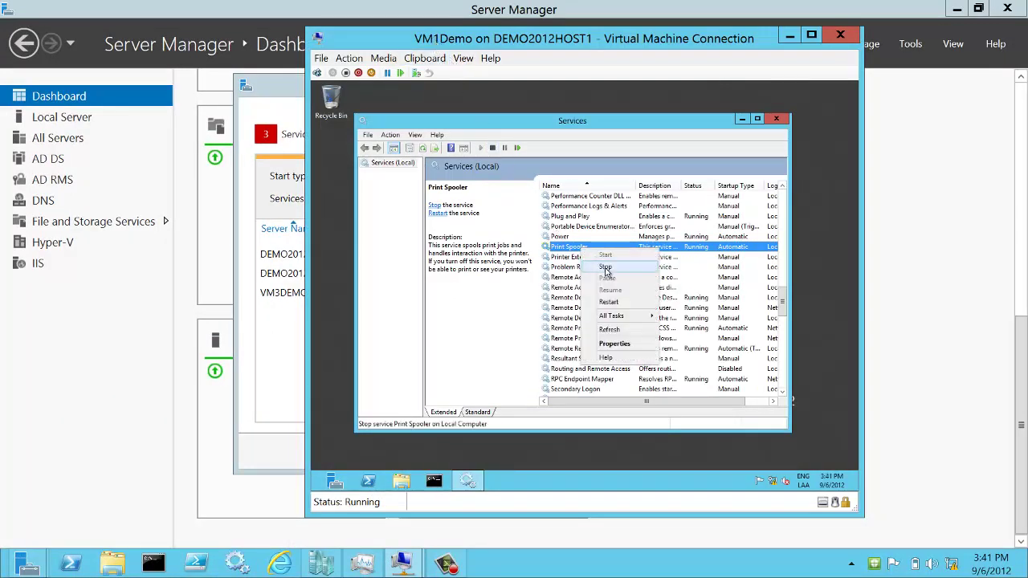
left_click(604, 270)
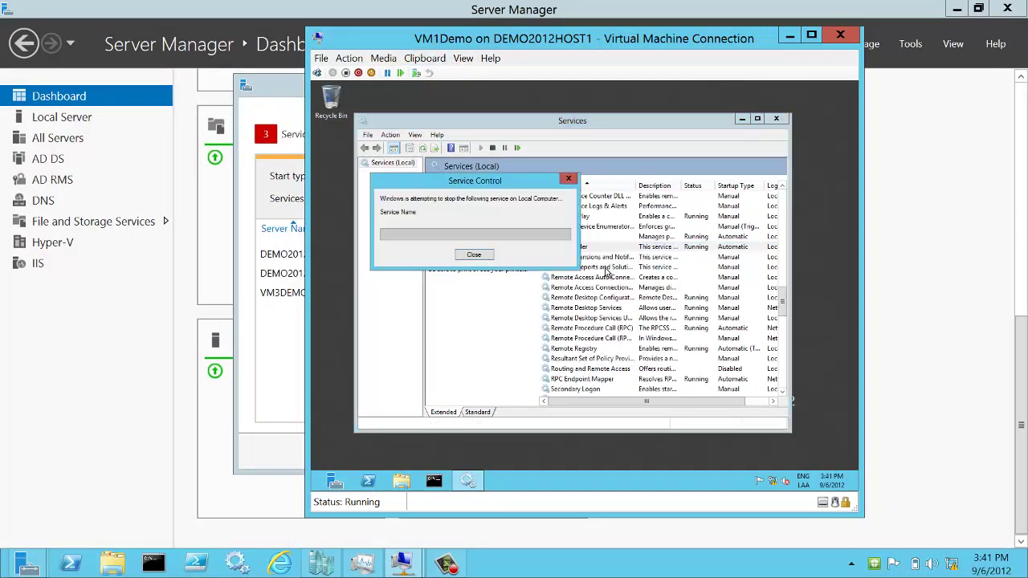
Switch to the VM2Demo virtual machine connection, stop its Print Spooler service, and minimize both virtual machine windows.
mouse_move(402, 563)
left_click(440, 495)
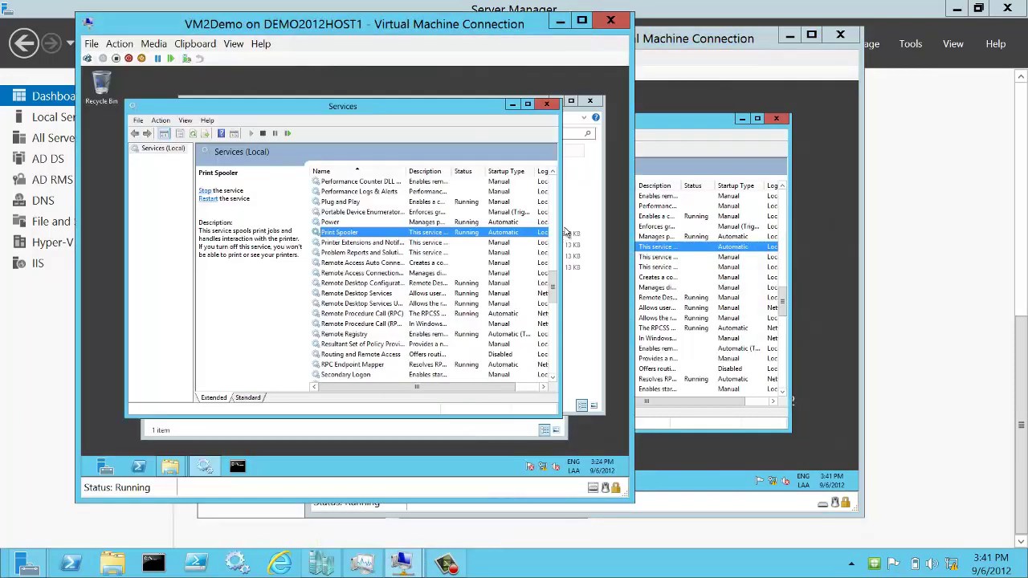
right_click(434, 235)
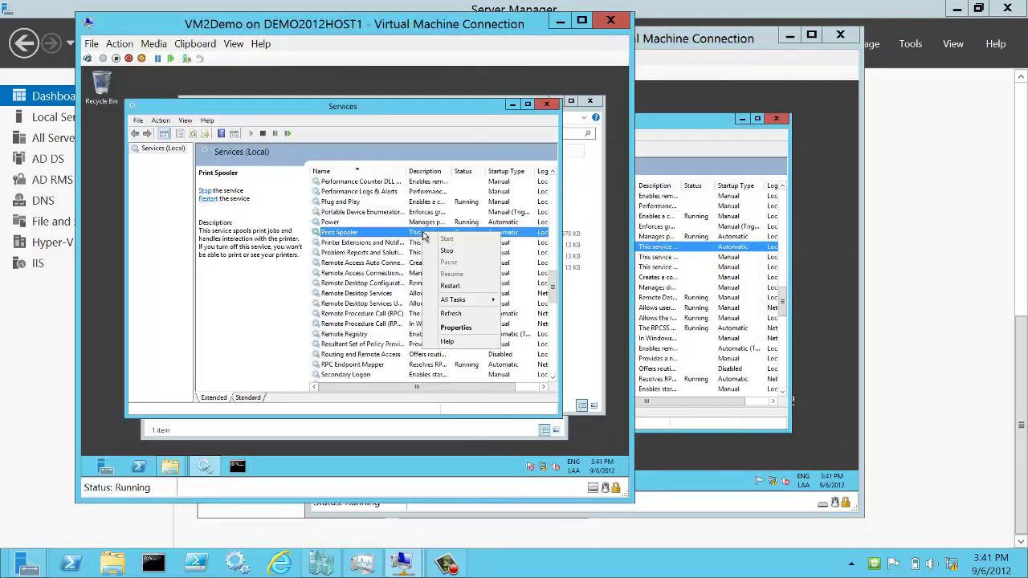
left_click(448, 252)
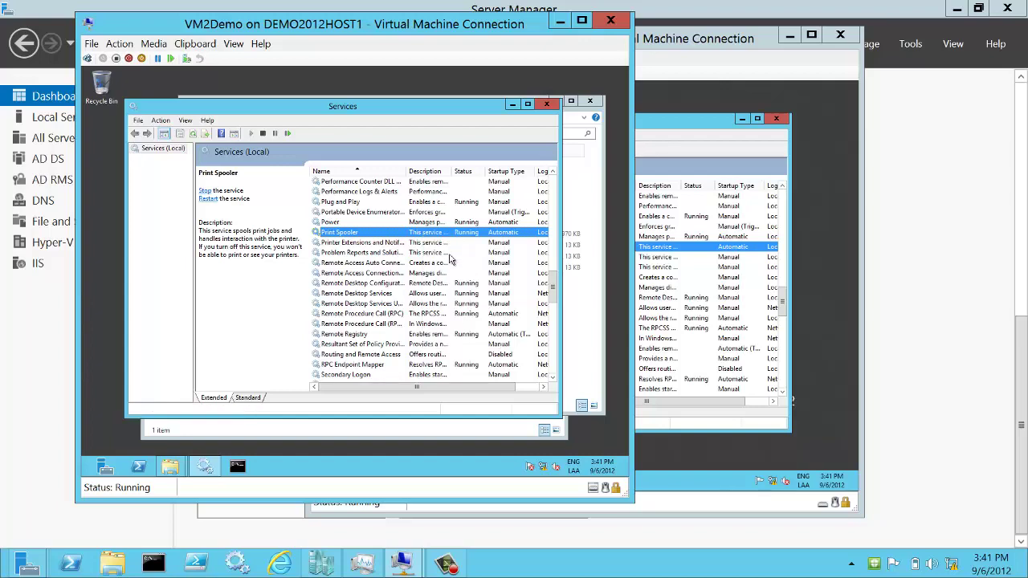
left_click(559, 20)
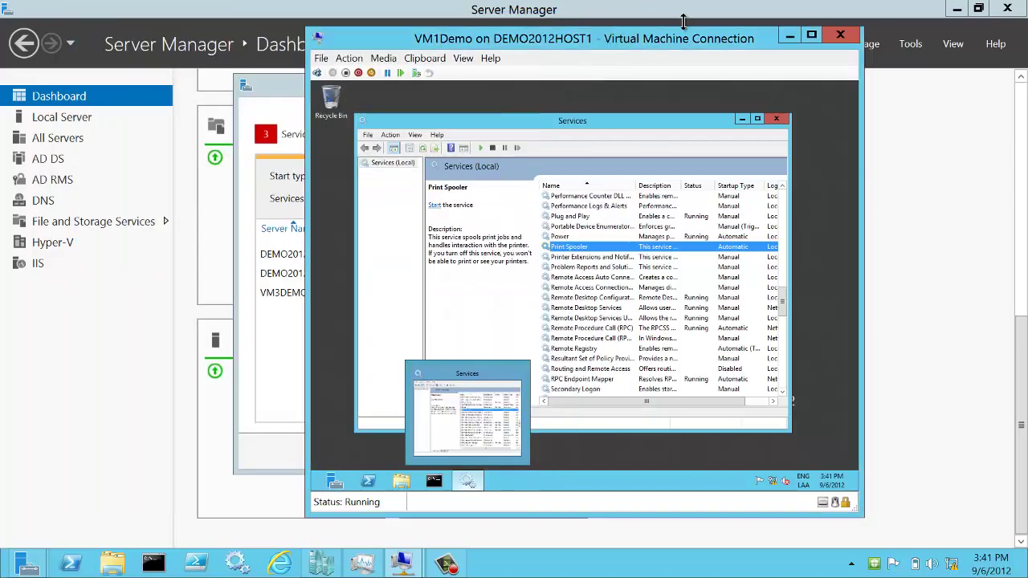
left_click(791, 37)
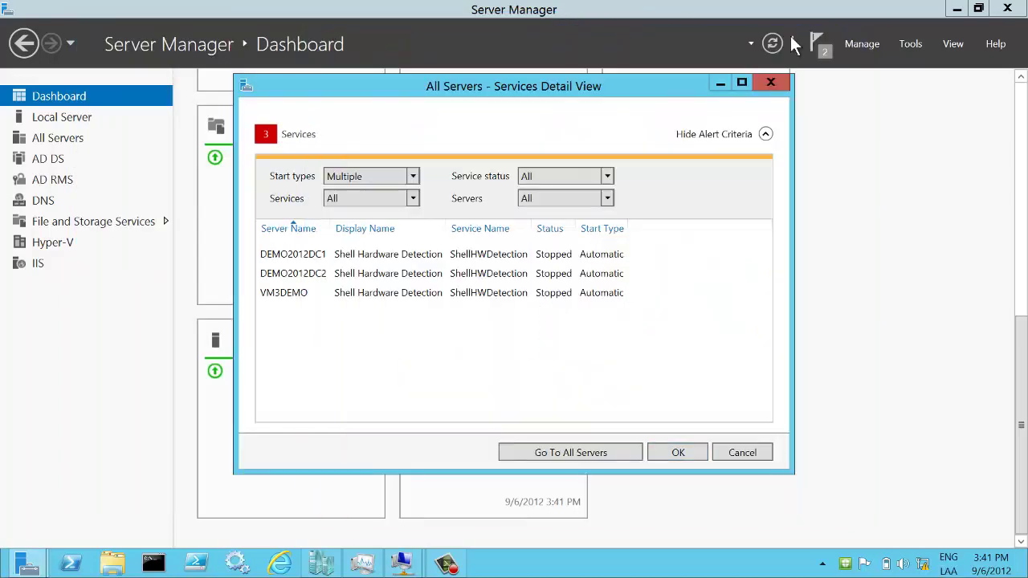
Refresh the dashboard and reopen the All Servers service alerts, selecting the Shell Hardware Detection entry for VM3DEMO.
left_click(740, 450)
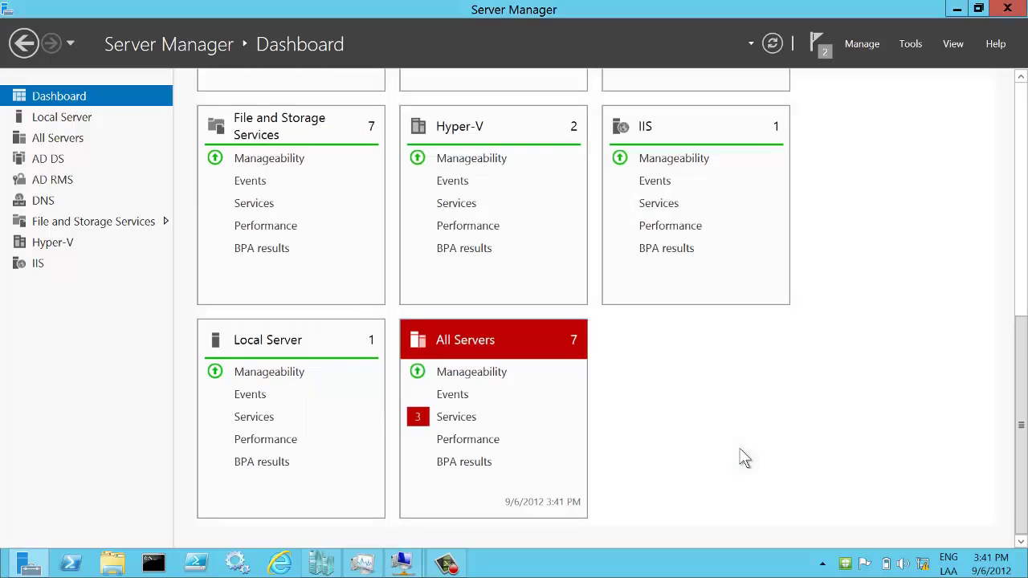
left_click(772, 45)
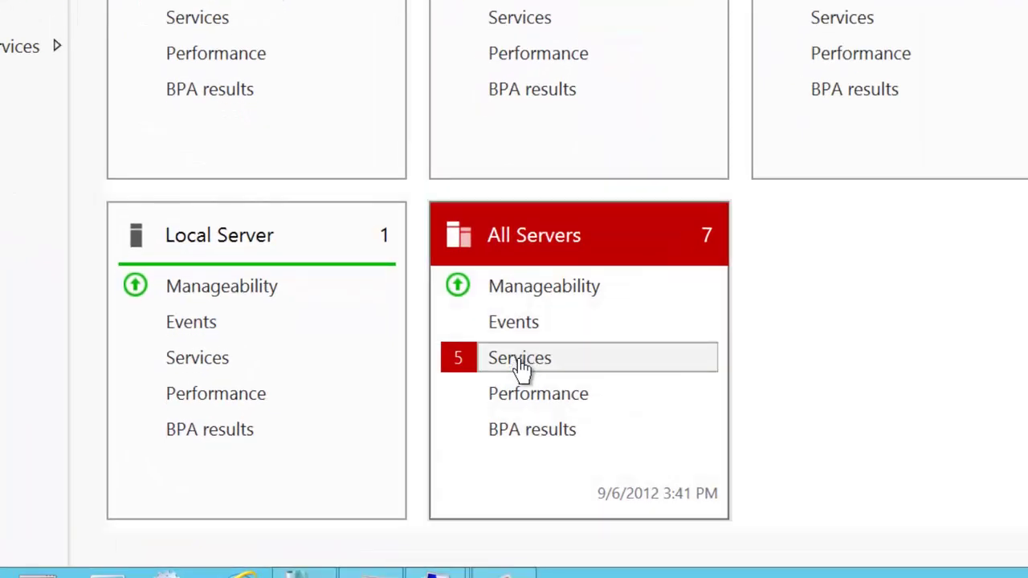
left_click(520, 365)
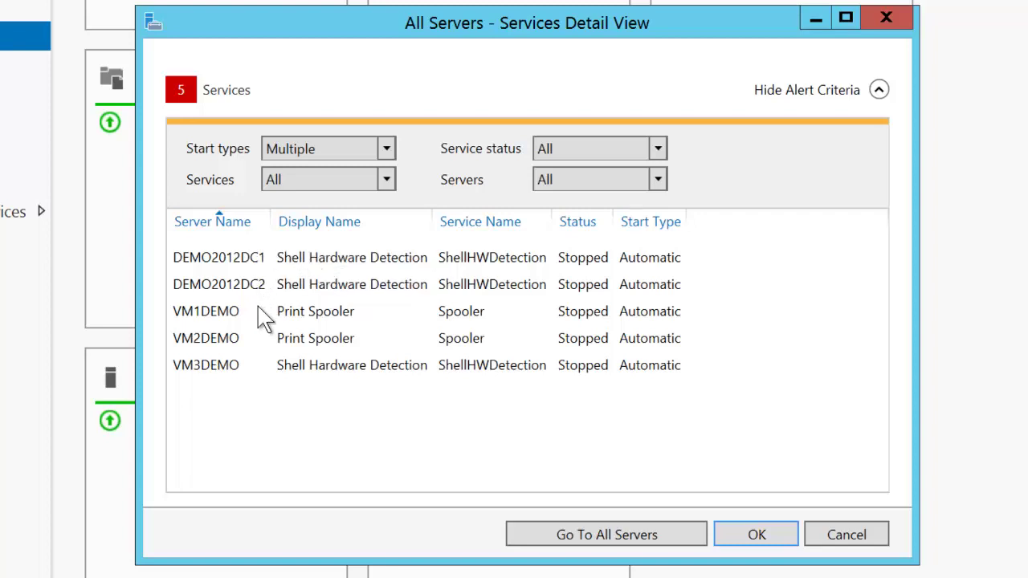
left_click(323, 369)
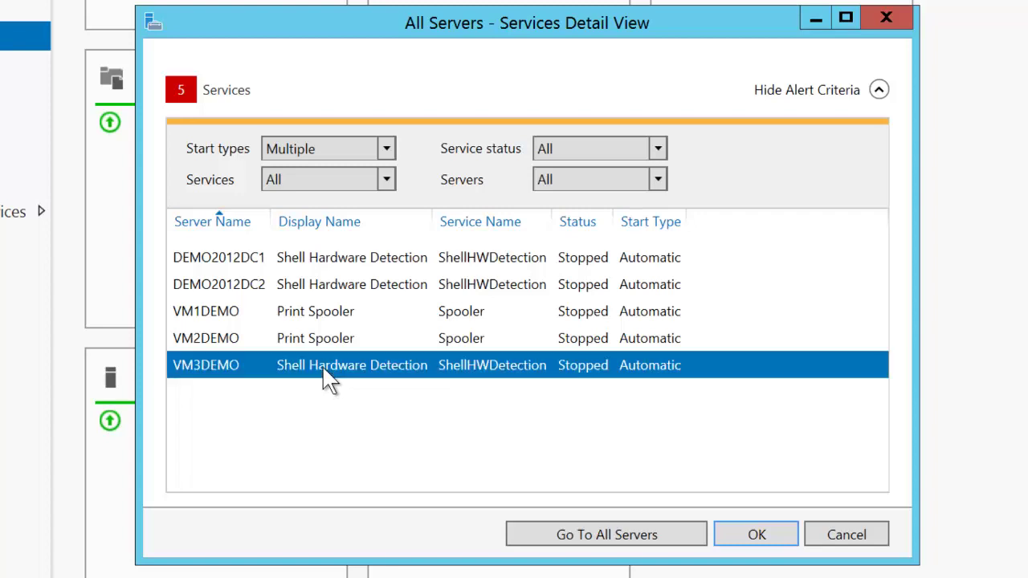
Start all the stopped services listed for All Servers, close the services detail view and return to the dashboard's welcome area.
left_click(320, 255, "shift")
right_click(330, 264)
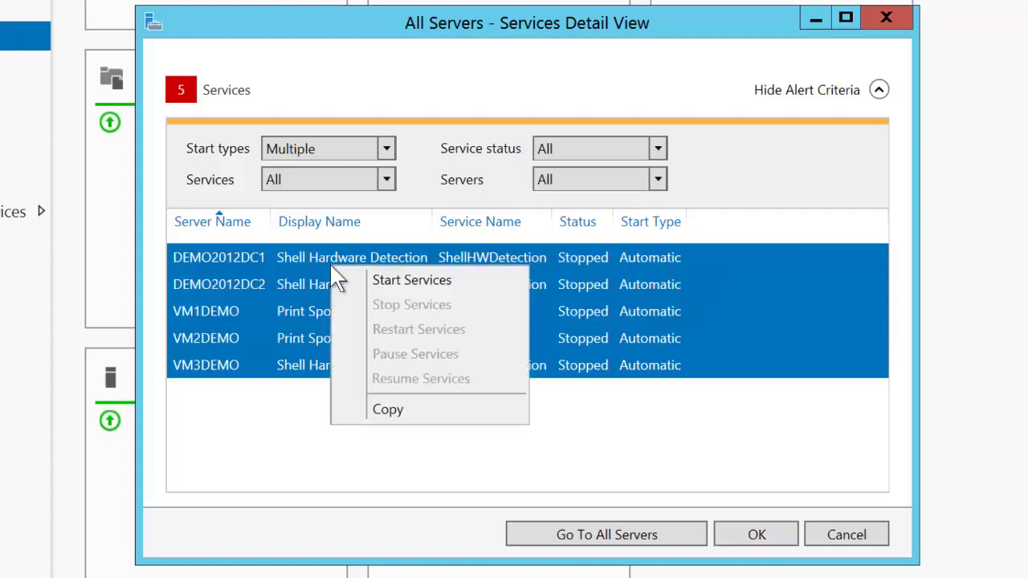
left_click(357, 280)
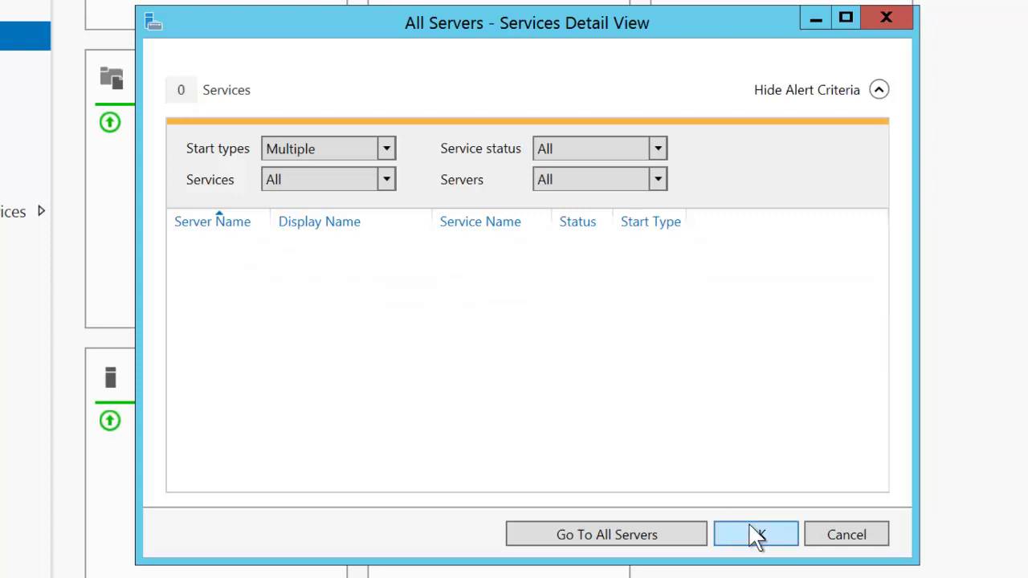
left_click(754, 535)
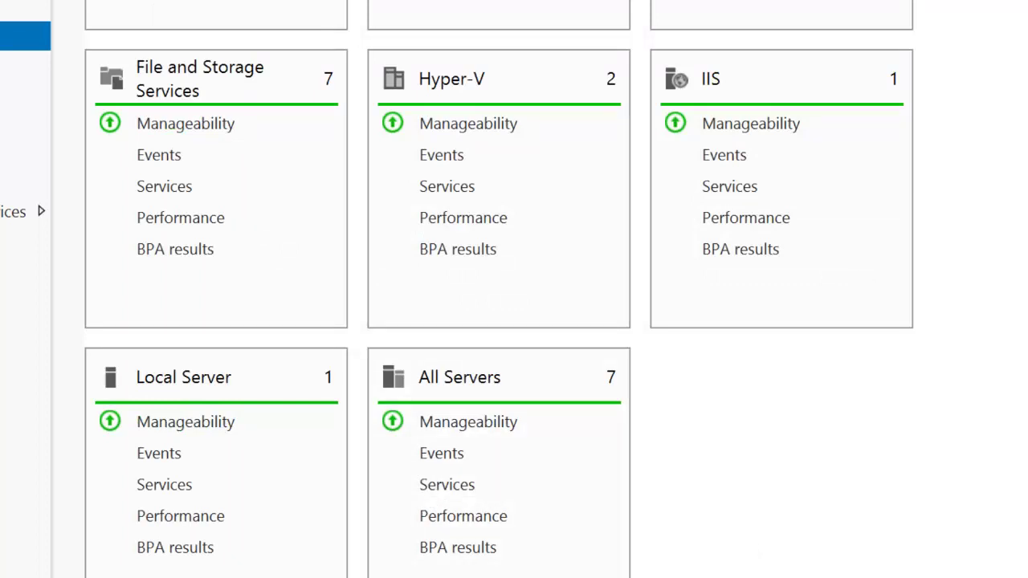
scroll(514, 289, "up", 8)
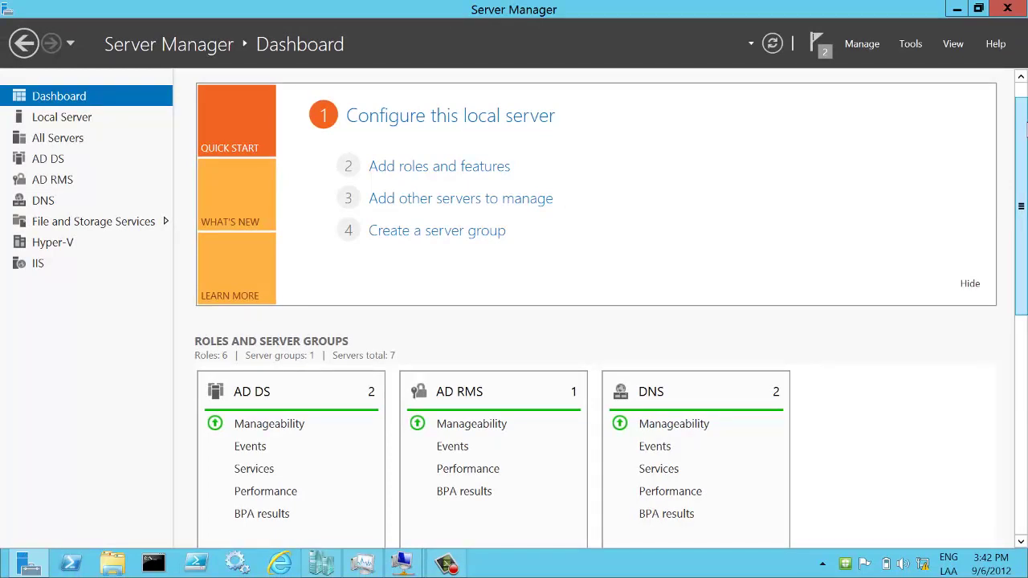
left_click_drag(1025, 128, 1024, 192)
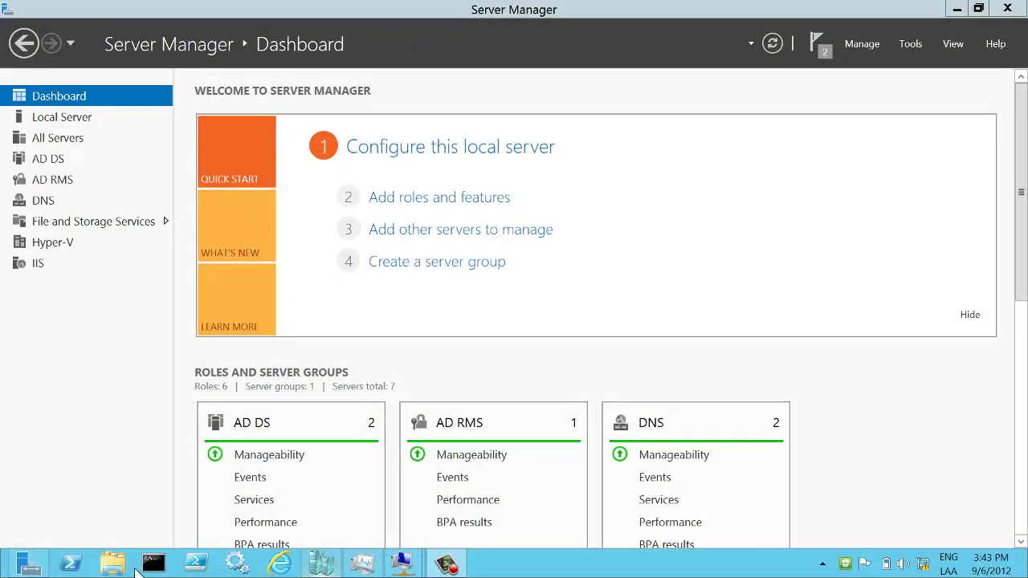
Switch to Windows PowerShell, list all available commands with get-command and go through the output.
left_click(81, 560)
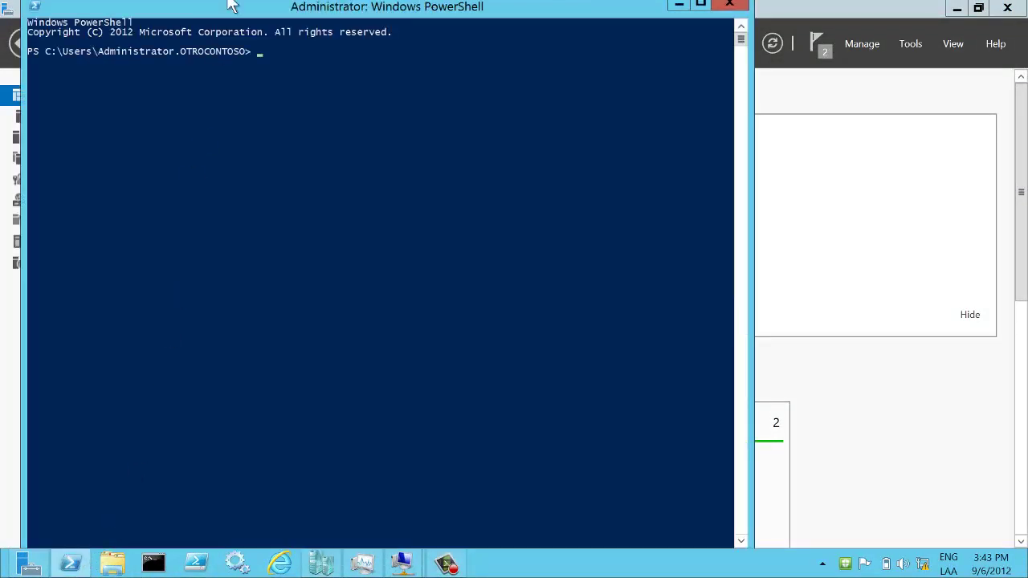
type("get-command")
key("Return")
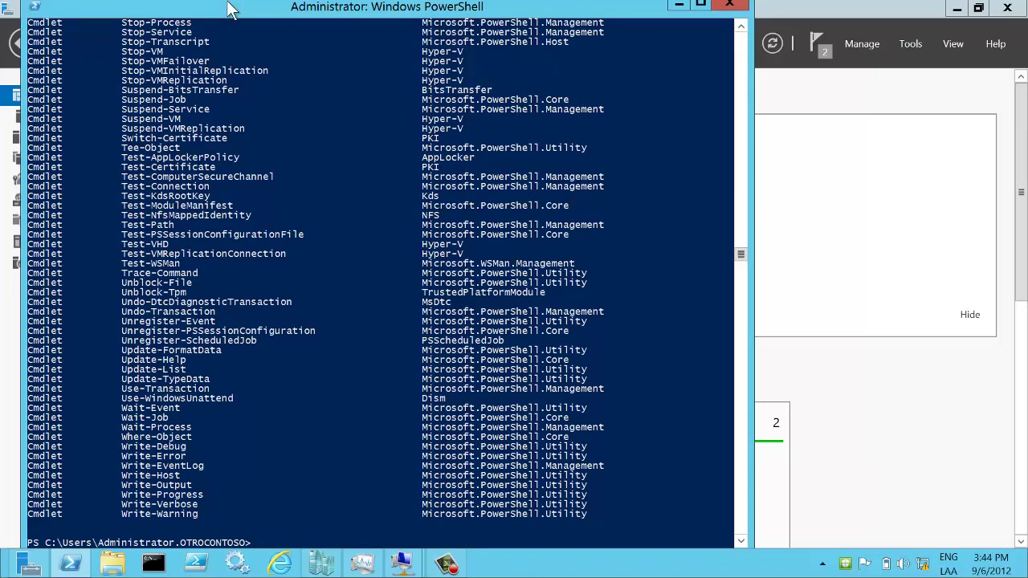
mouse_move(236, 11)
left_mouse_down()
mouse_move(241, 20)
mouse_move(237, 11)
left_mouse_up()
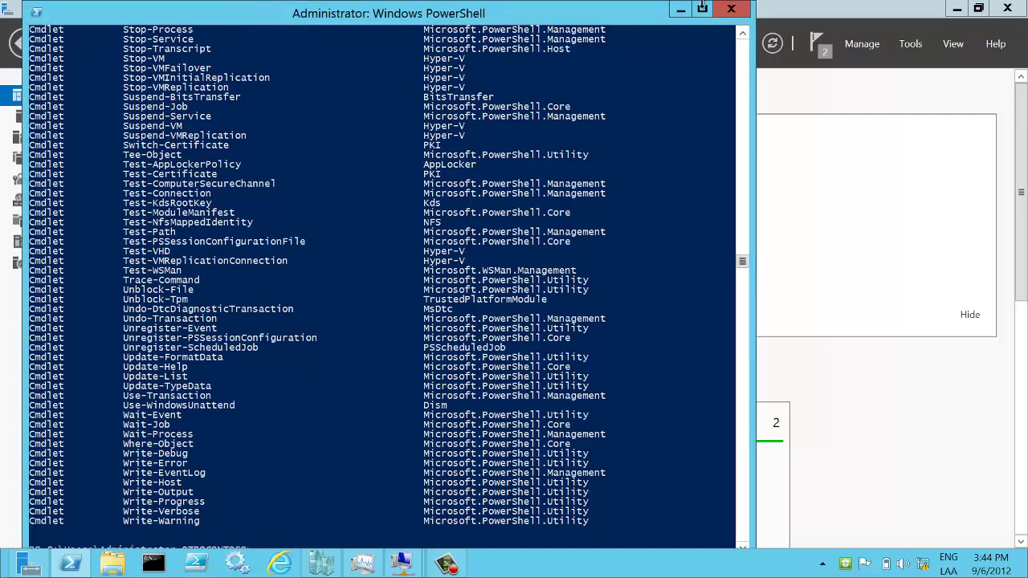
left_click_drag(748, 4, 709, 69)
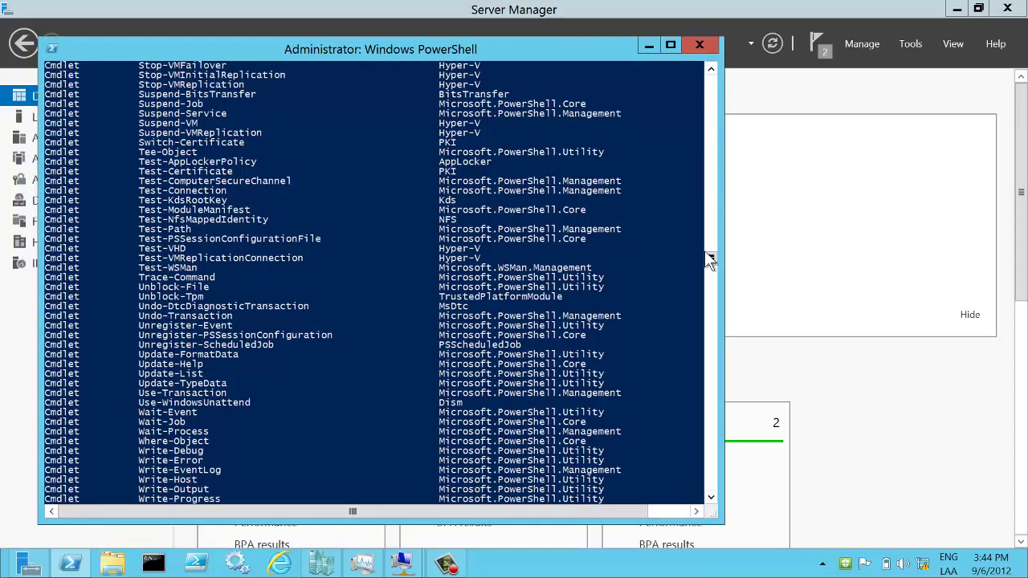
mouse_move(710, 258)
left_mouse_down()
mouse_move(713, 286)
mouse_move(711, 265)
left_mouse_up()
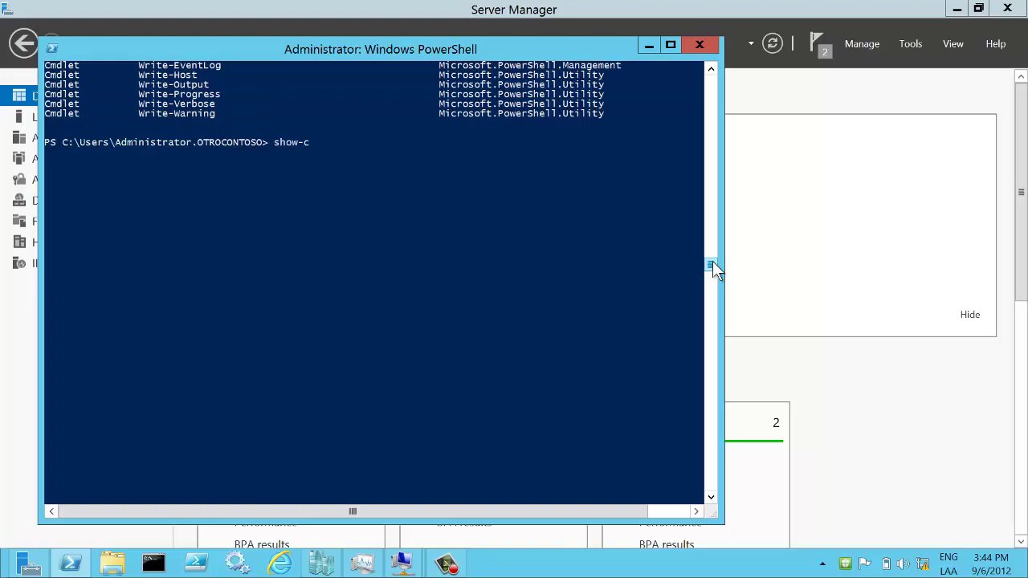
Open the graphical command browser with show-command and filter its commands to the Hyper-V module.
type("ommand")
key("Return")
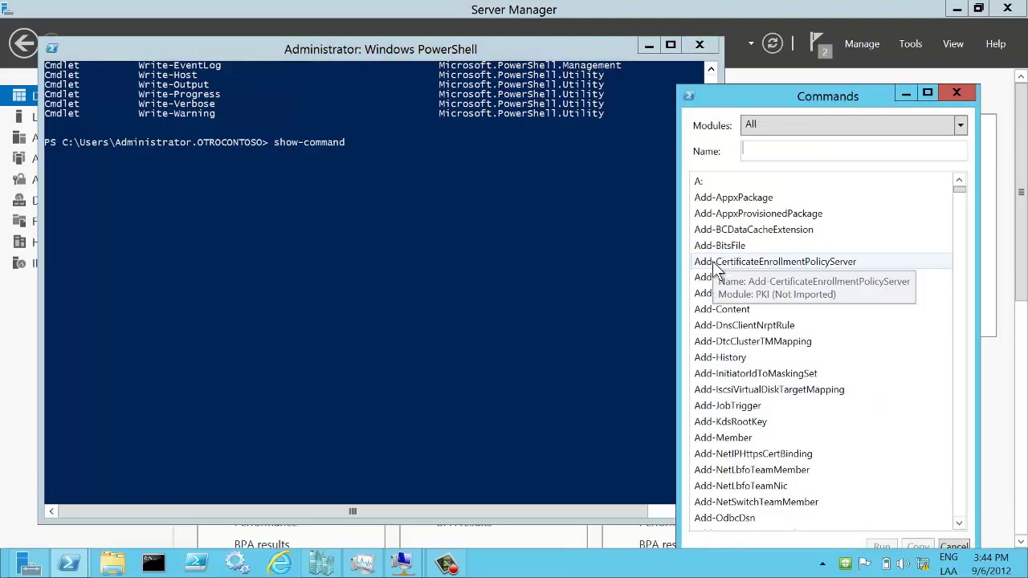
left_click_drag(813, 100, 568, 44)
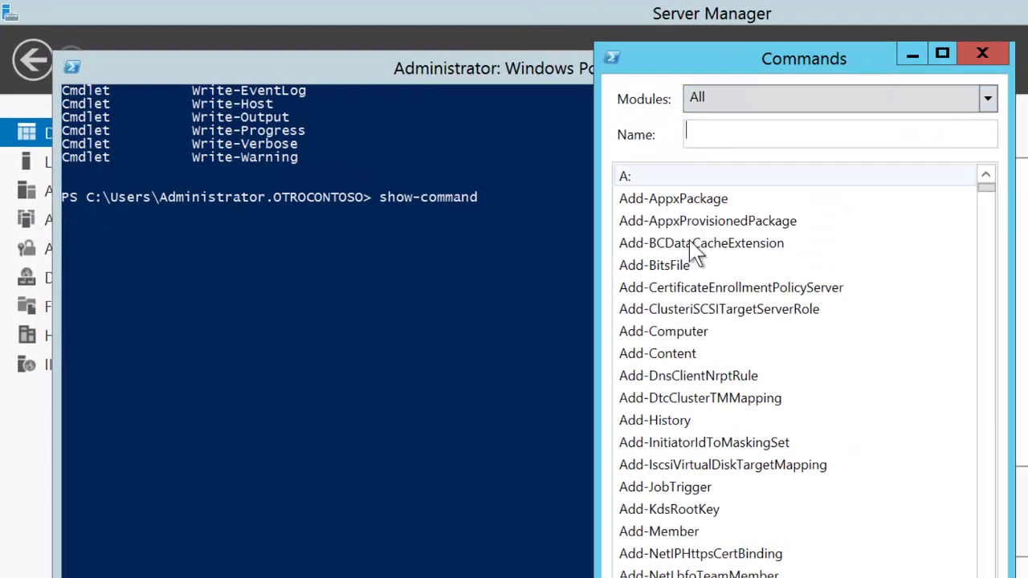
left_click(712, 268)
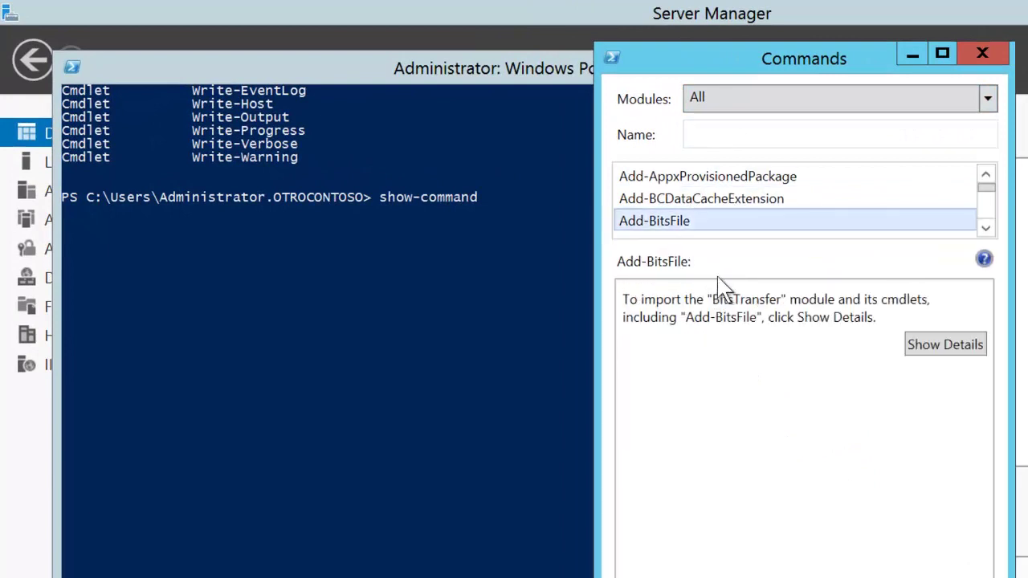
left_click(717, 111)
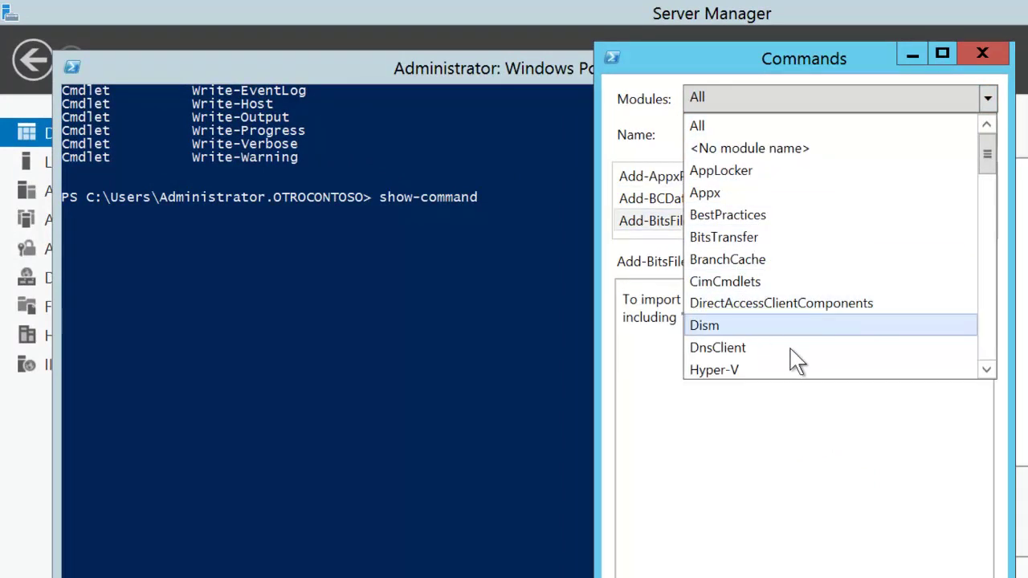
scroll(987, 369, "down", 5)
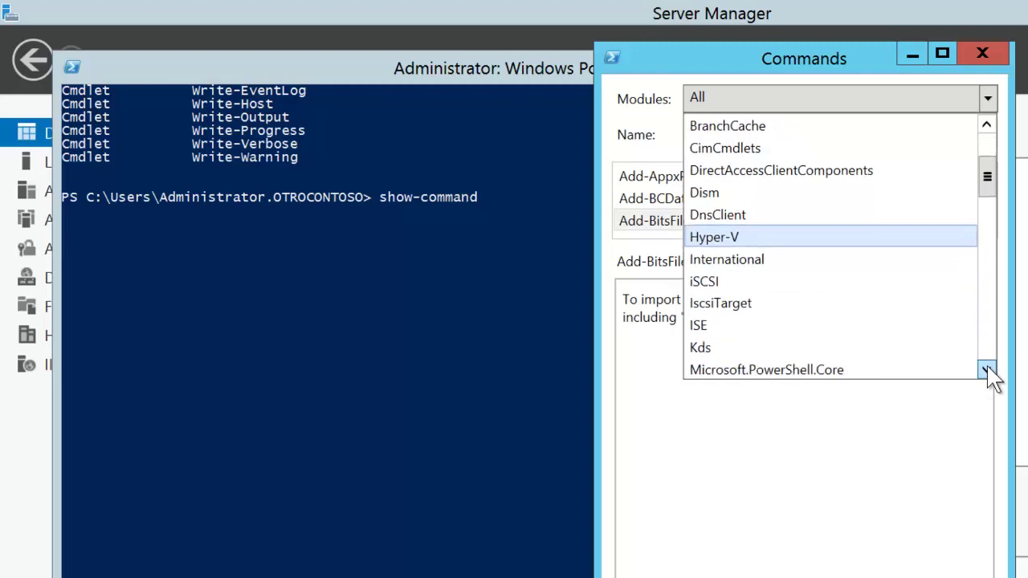
left_click(795, 237)
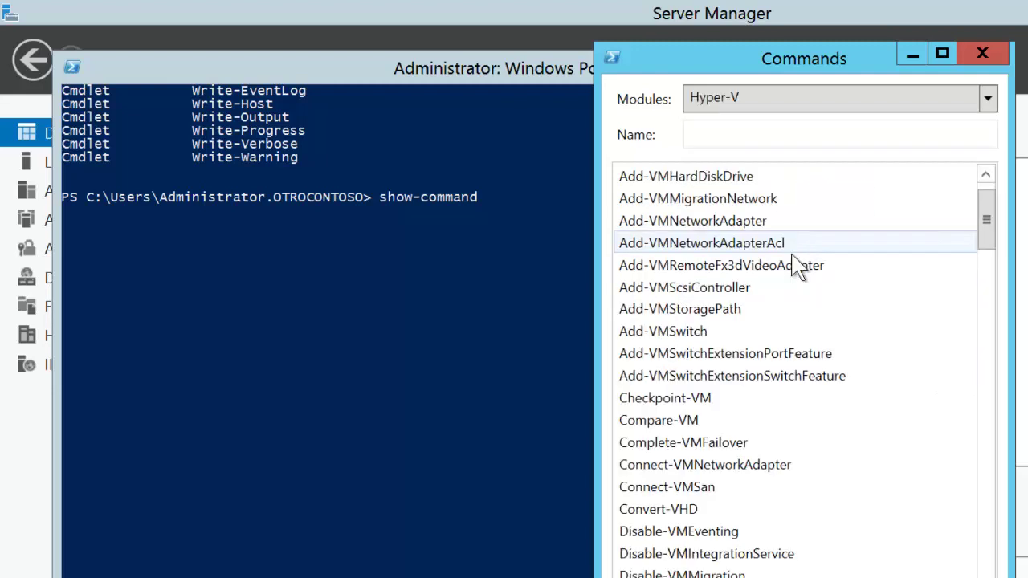
Load the details of the Get-VMBios command and run it with the VMName parameter set to VM2Demo.
left_click_drag(990, 217, 990, 302)
left_click(715, 378)
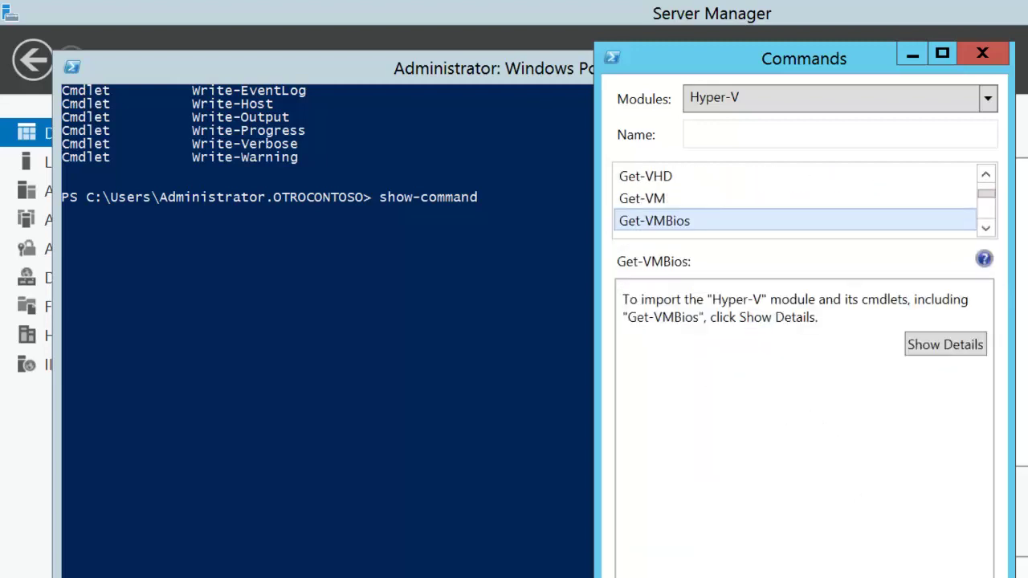
left_click(932, 352)
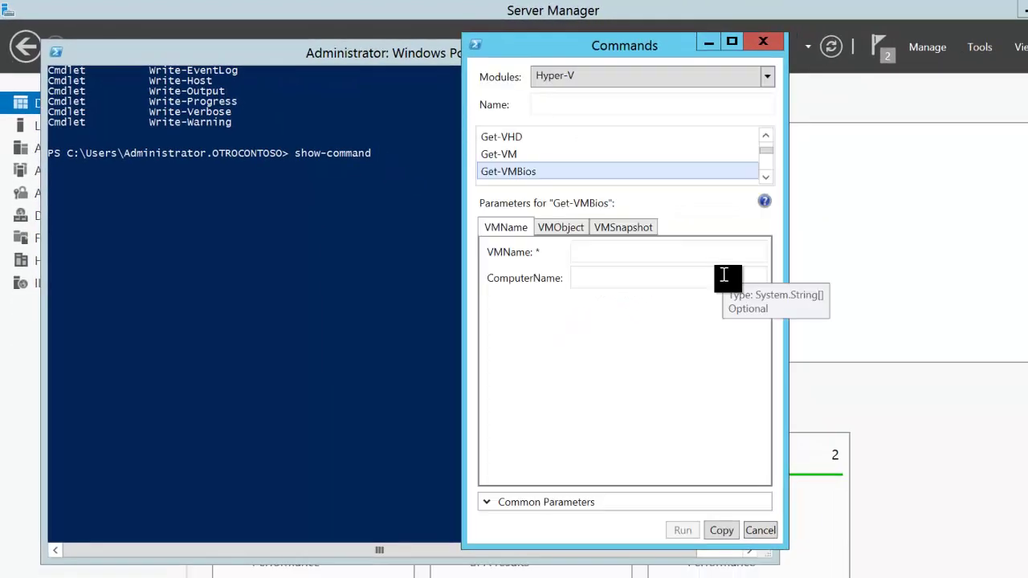
left_click(610, 252)
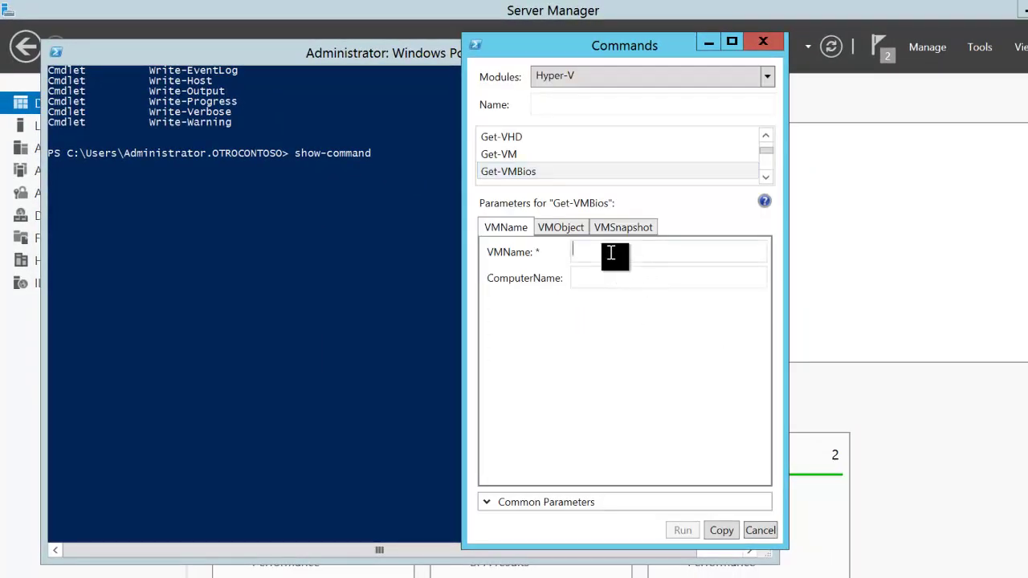
type("VM2")
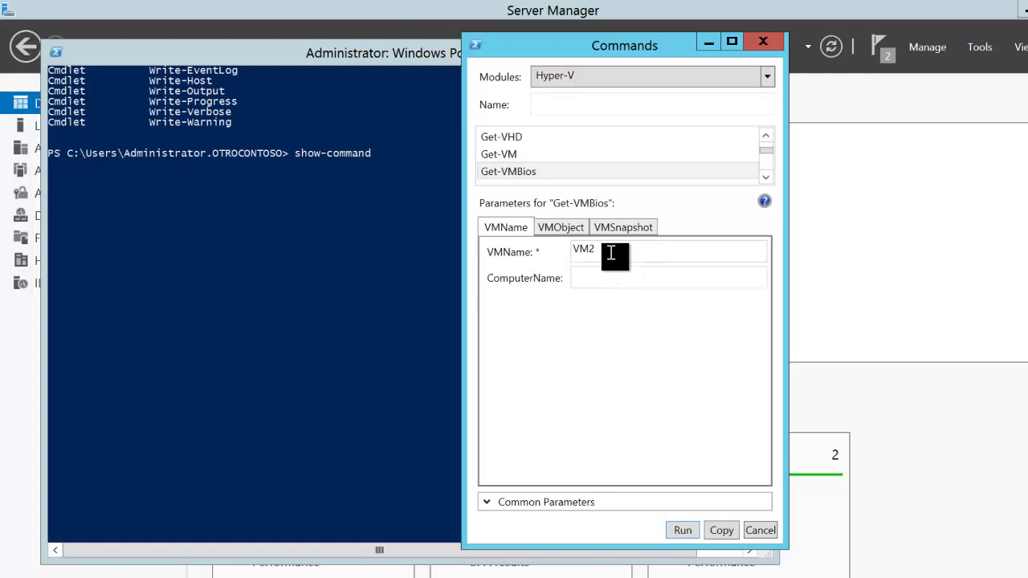
type("Demo")
left_click(682, 530)
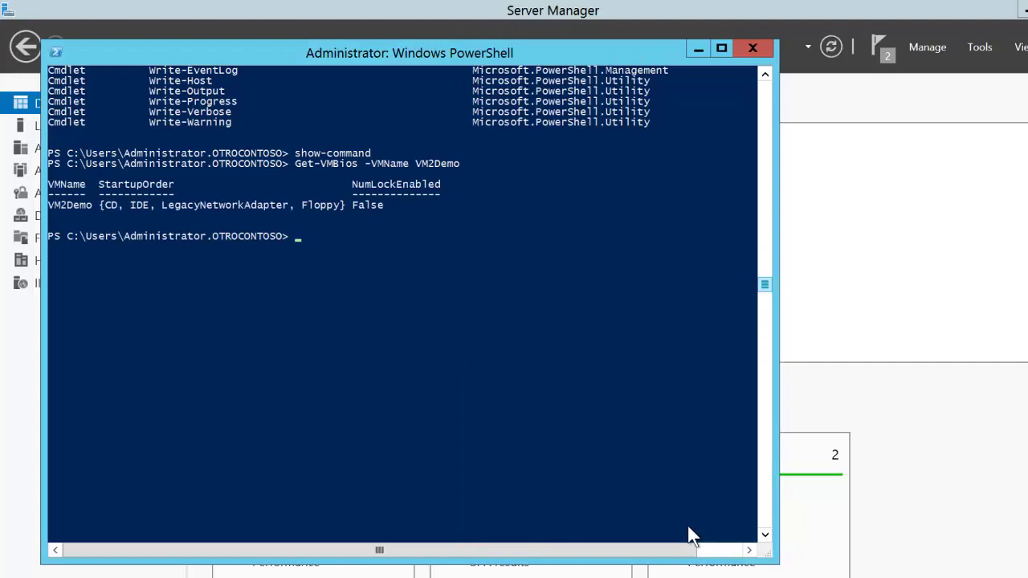
Exit the PowerShell session and switch to Windows PowerShell ISE.
type("exit")
key("Return")
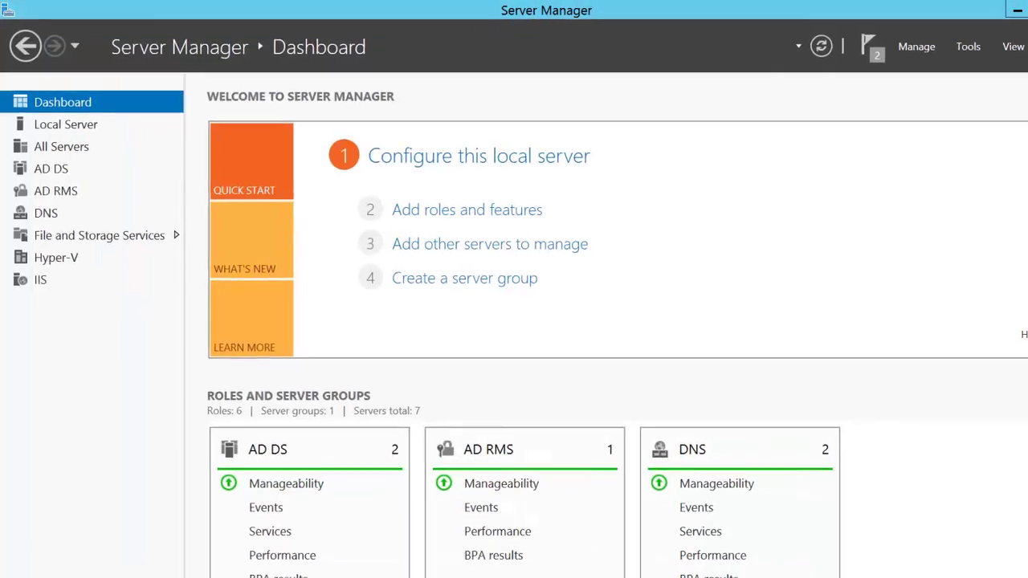
left_click(201, 572)
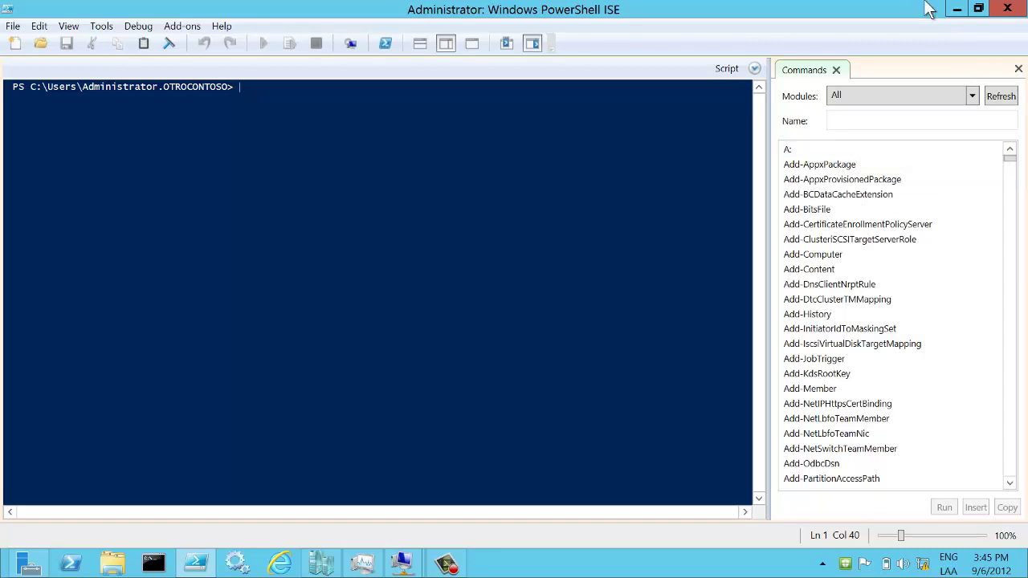
Browse the completion suggestions for get- commands and insert Get-WindowsFeature at the prompt.
type("get-")
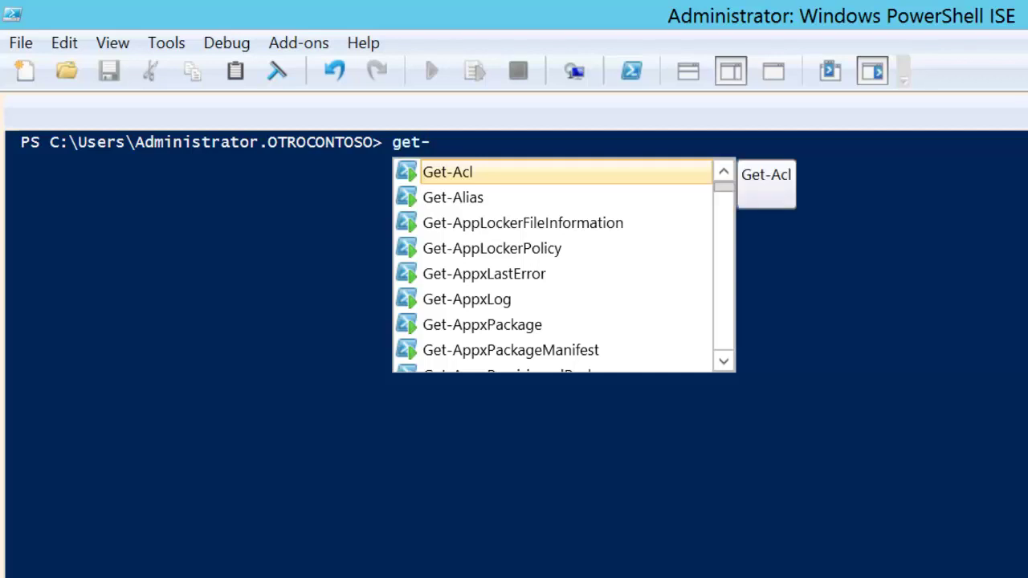
scroll(726, 326, "down", 3)
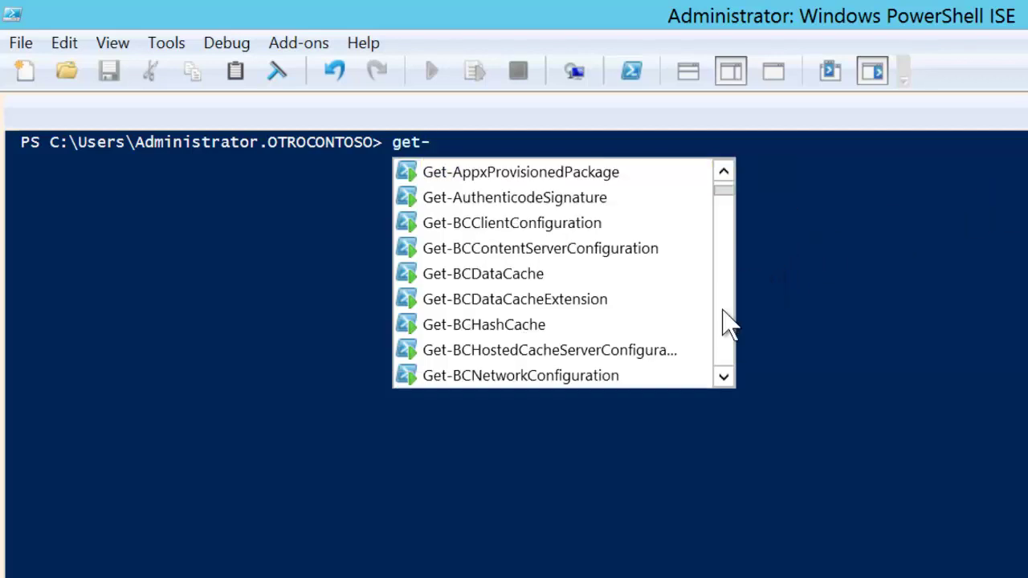
scroll(726, 325, "down", 10)
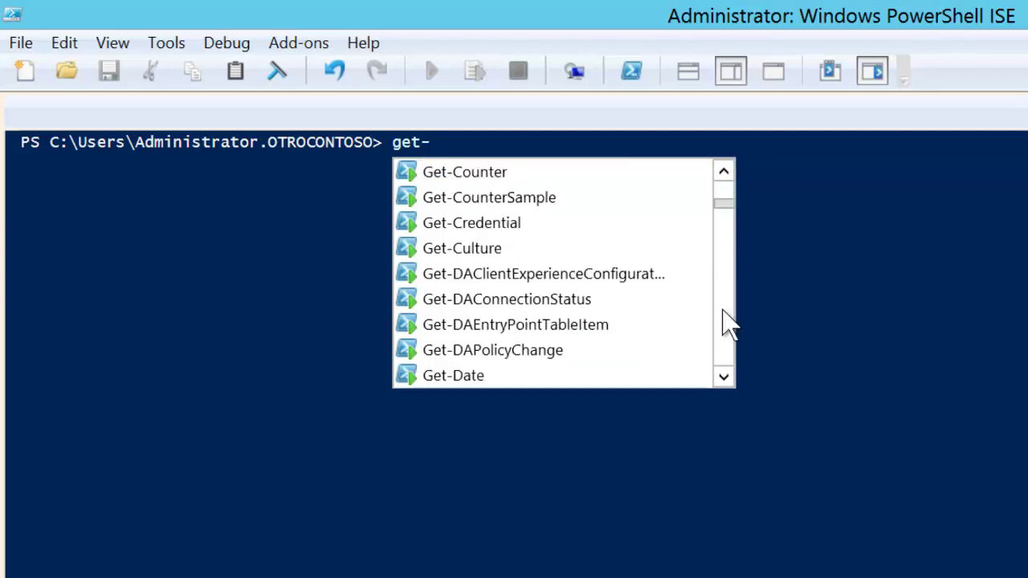
scroll(727, 325, "down", 10)
type("w")
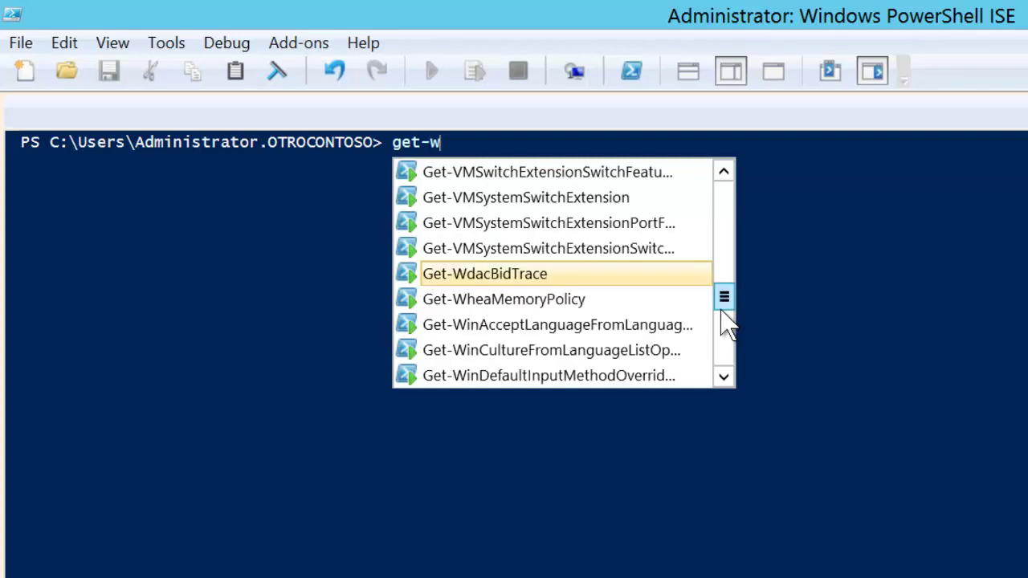
type("in")
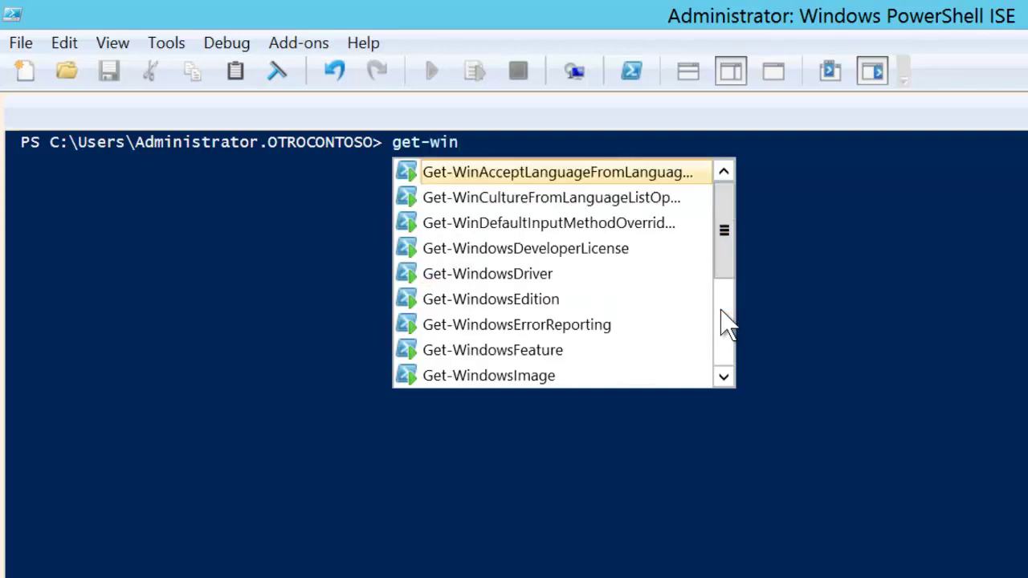
type("d")
left_click(573, 297)
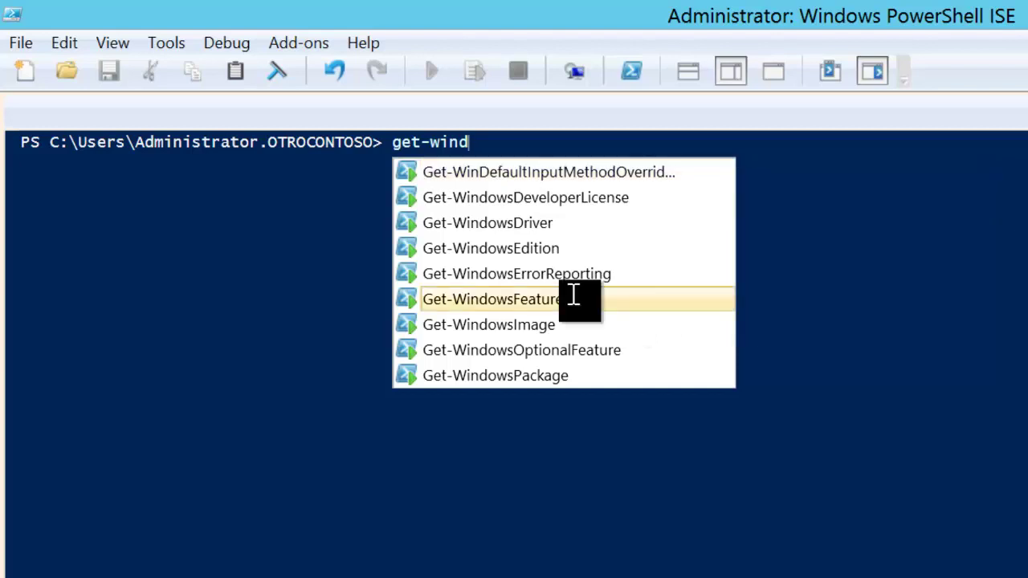
key("Return")
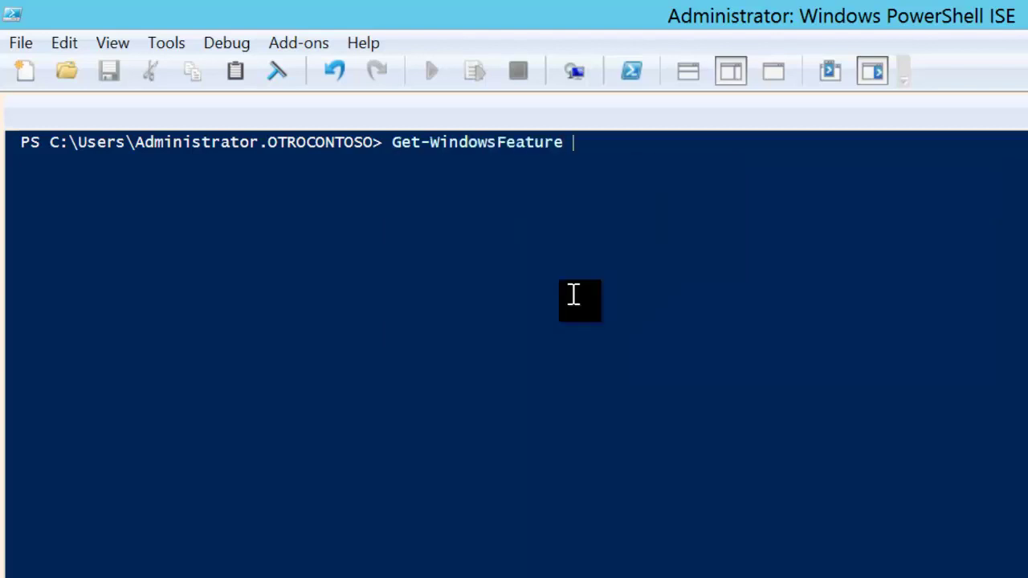
Complete the command as Get-WindowsFeature | where installed -eq $true and run it to list the installed features.
type("| where installed ")
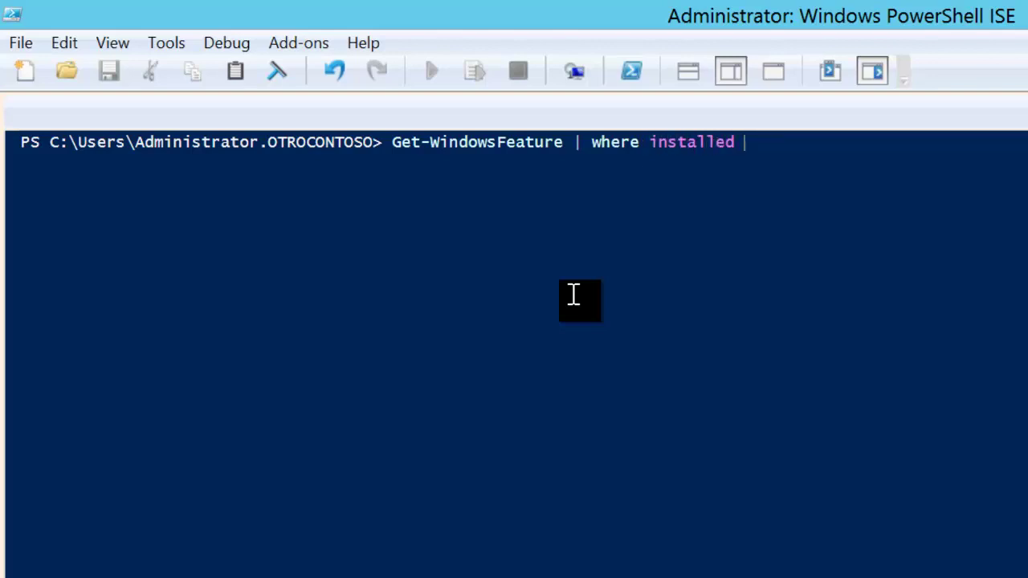
type("eq")
key("BackSpace")
key("BackSpace")
type("-eq $")
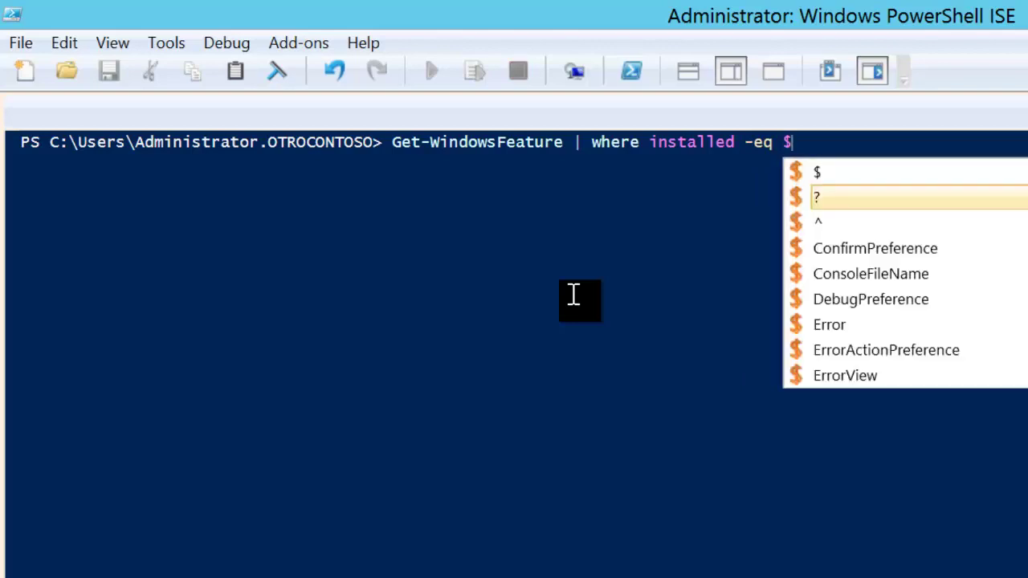
type("true")
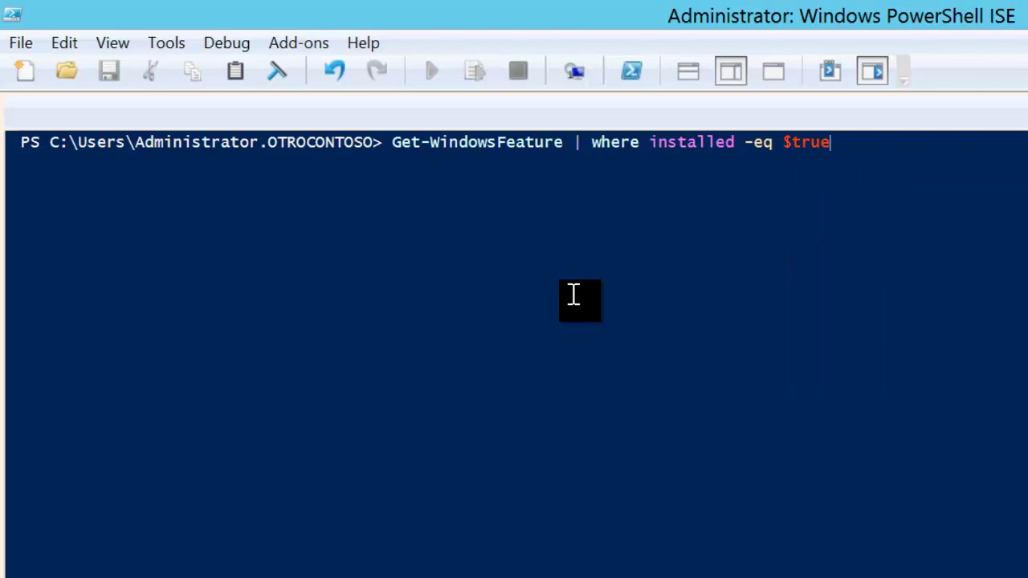
key("Return")
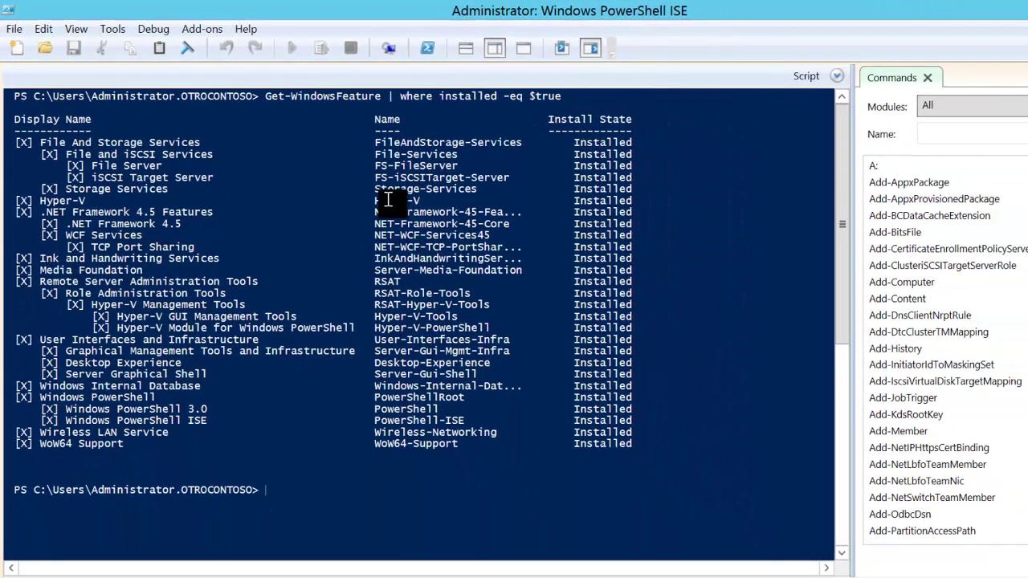
Run get-windowsfeature -name *gui* at the prompt to list the features whose names contain gui.
type("t-windowsf")
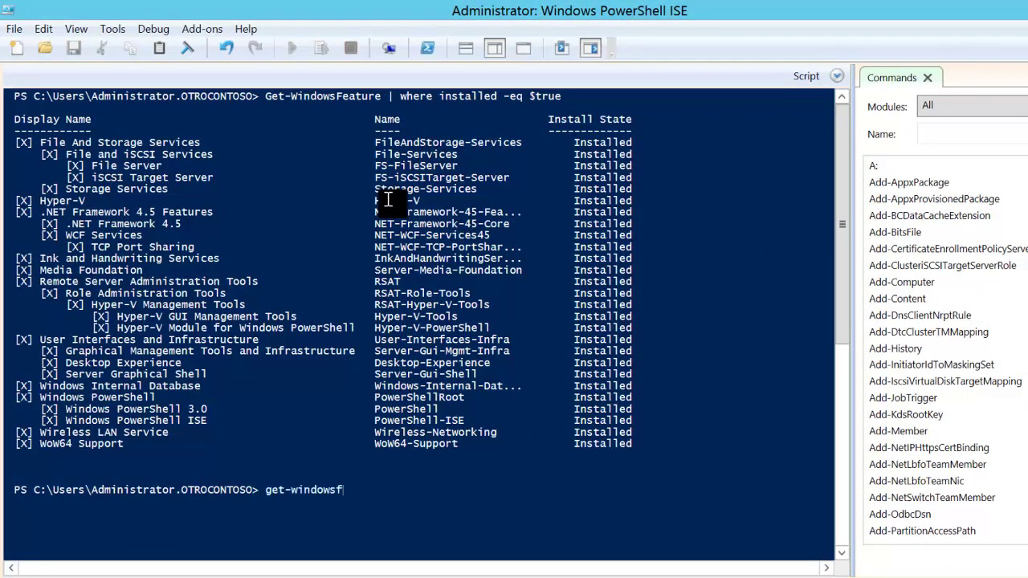
type("eature")
type(" -")
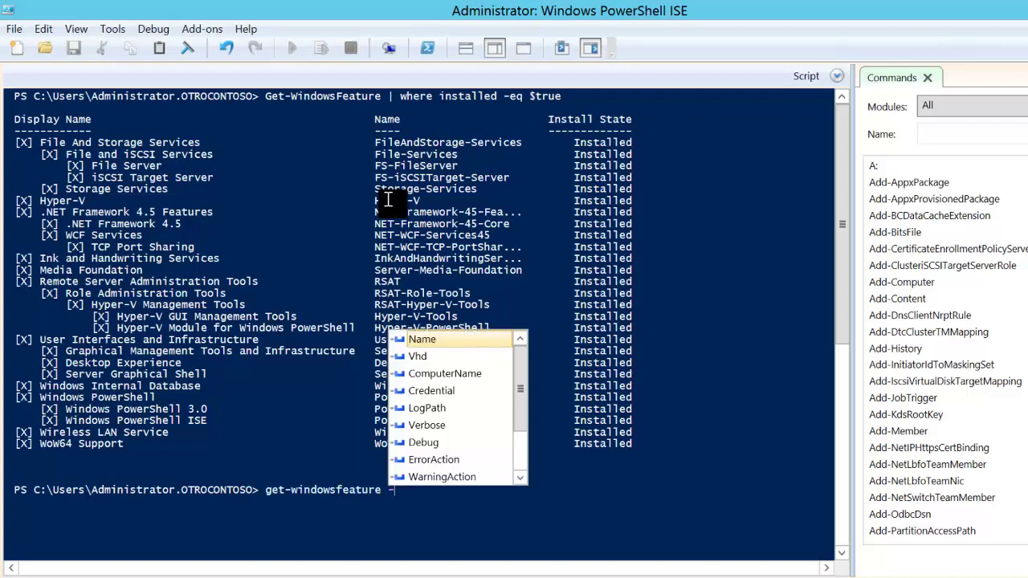
type("name")
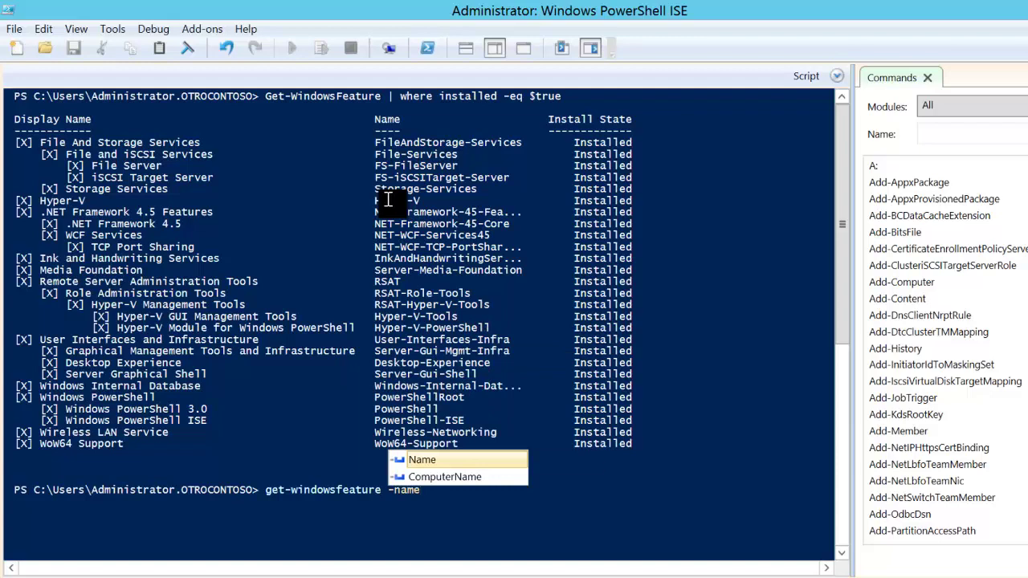
type(" *gui")
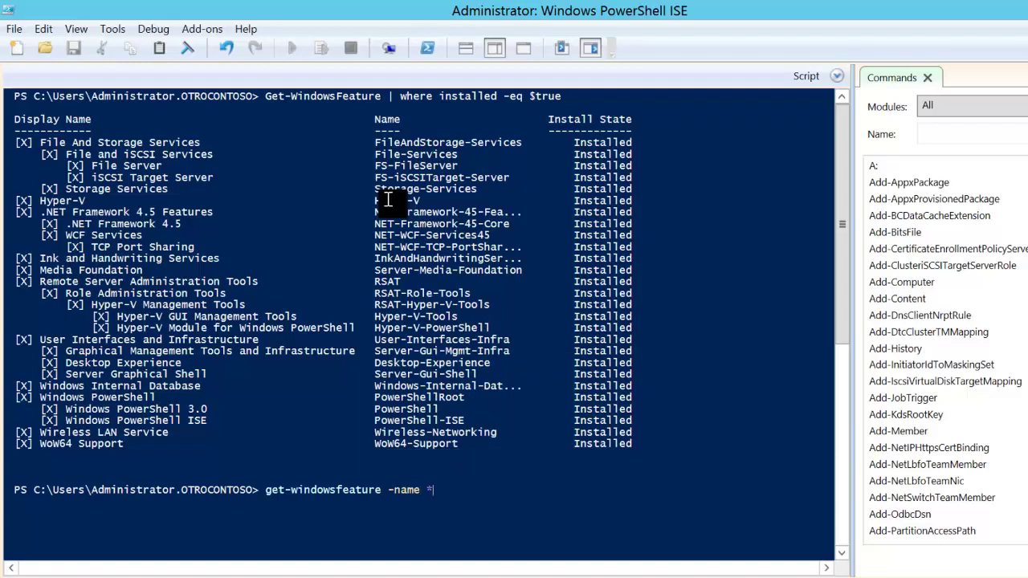
type("*")
key("Return")
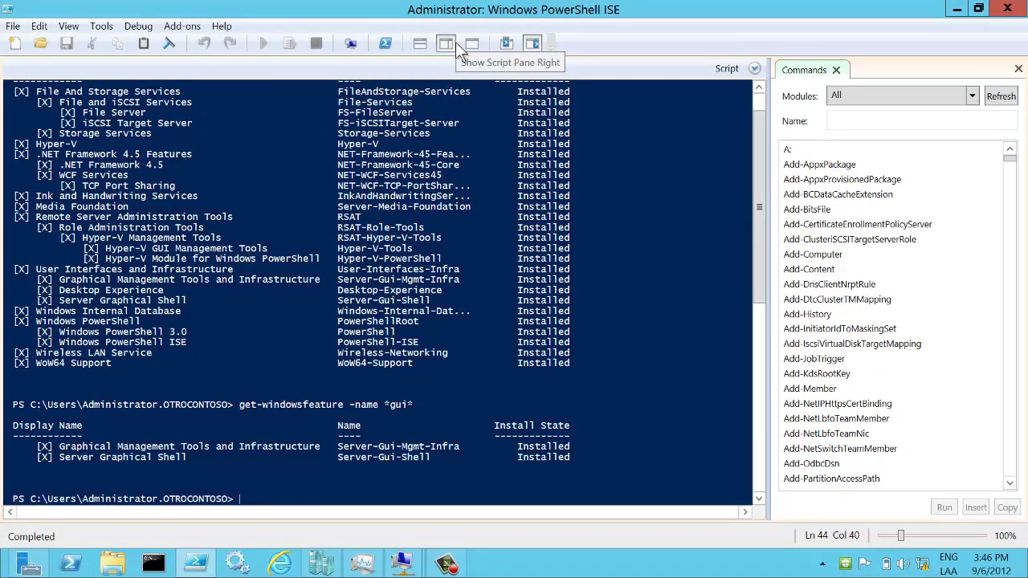
Show the script editor, insert the try-catch-finally snippet into Untitled1.ps1 and run the script.
left_click(755, 69)
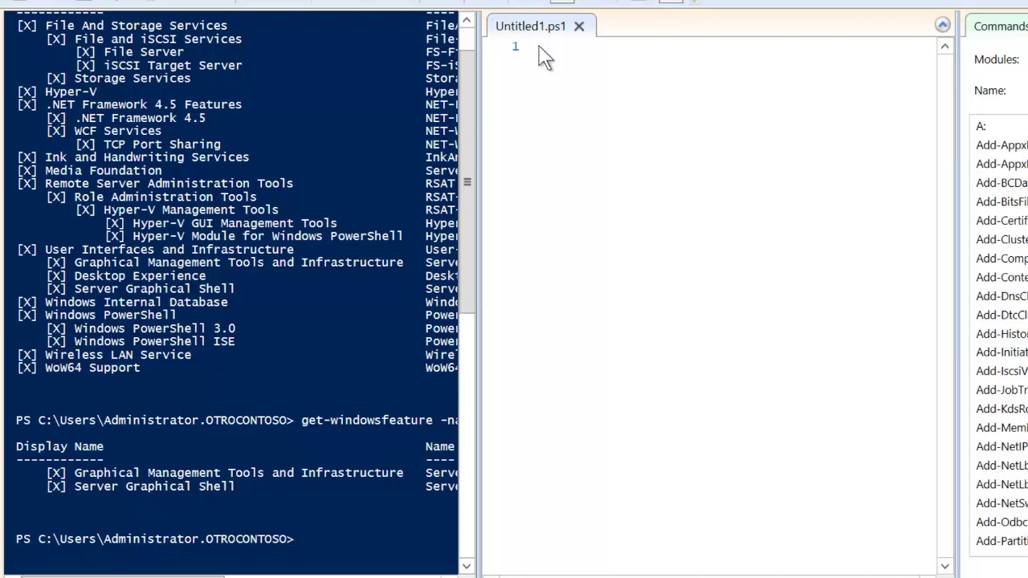
right_click(541, 48)
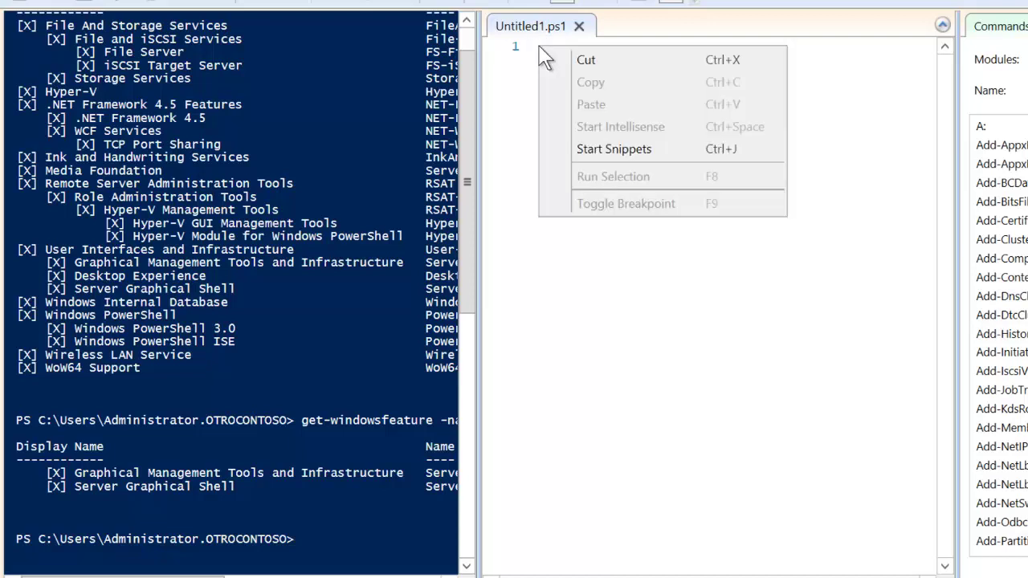
left_click(606, 149)
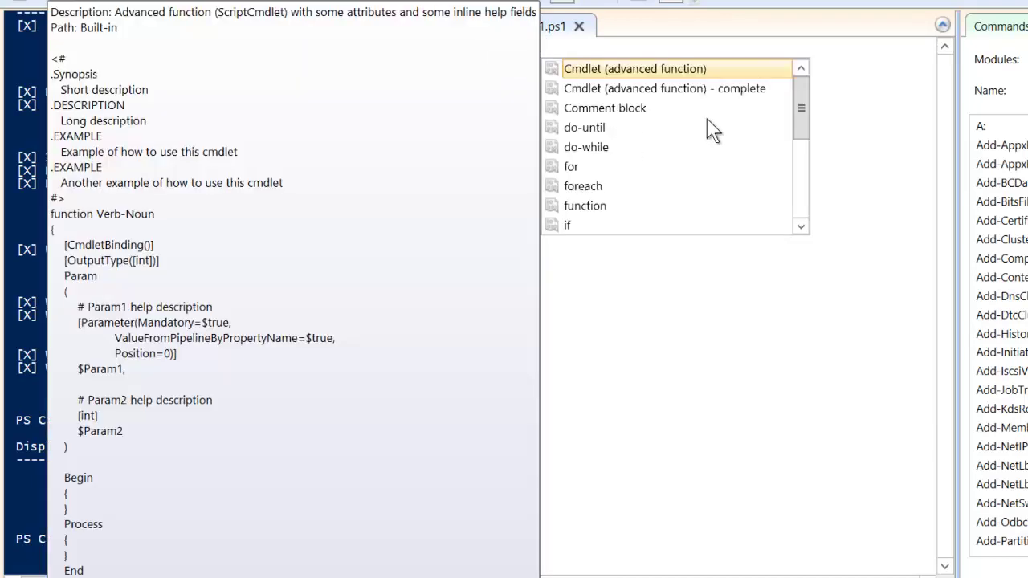
left_click_drag(800, 120, 802, 189)
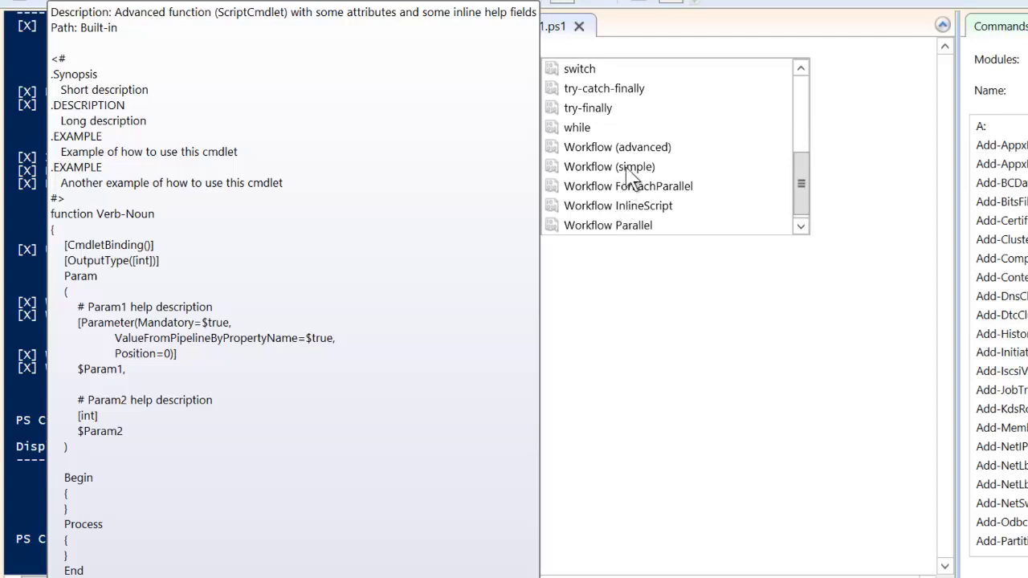
left_click_drag(799, 193, 803, 161)
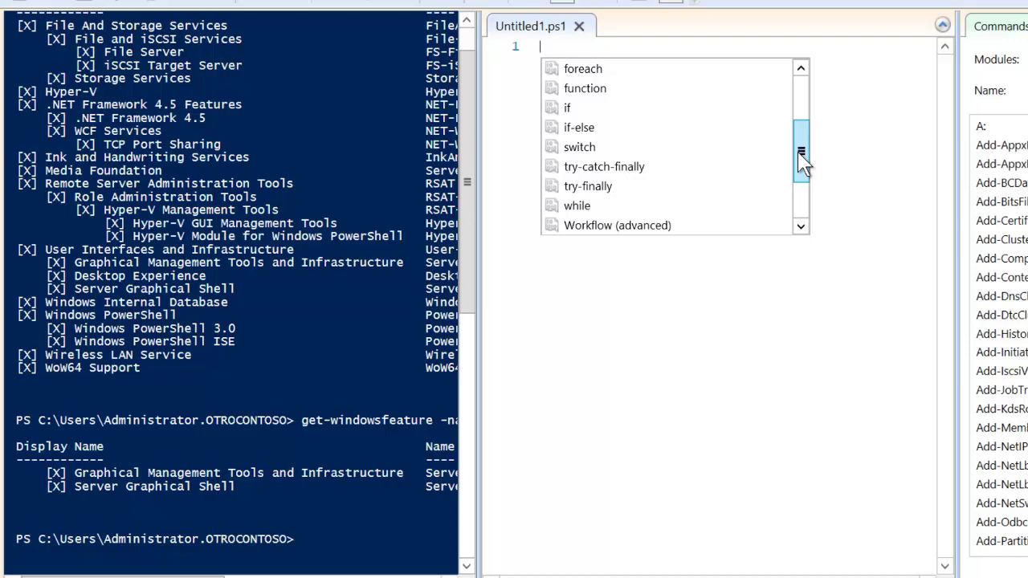
left_click_drag(800, 155, 800, 154)
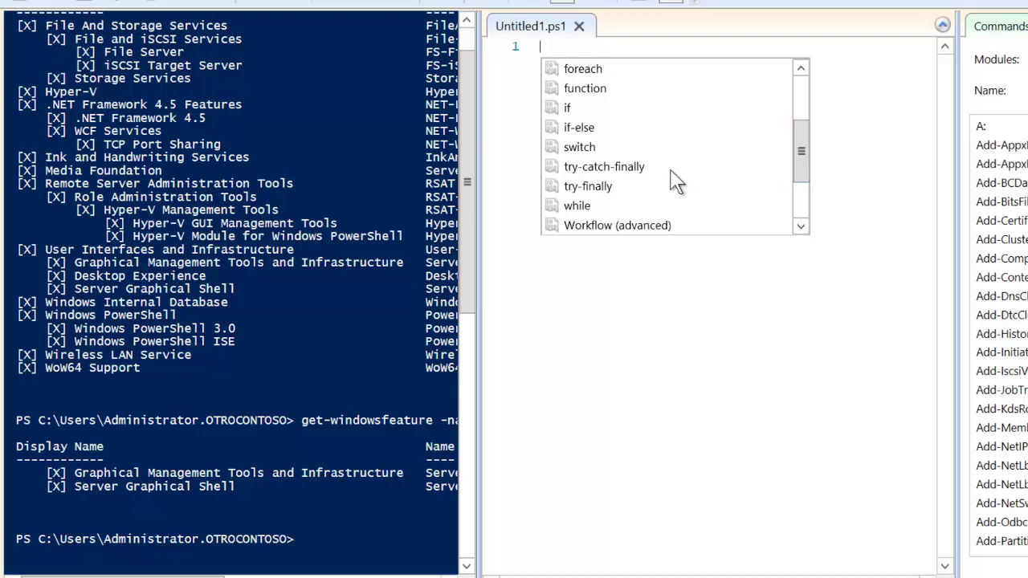
double_click(631, 167)
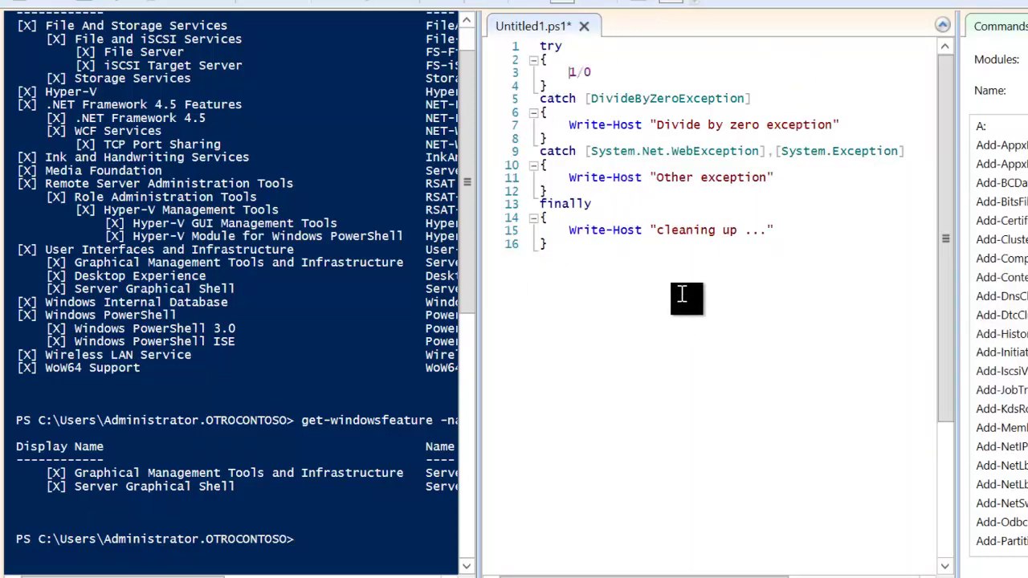
left_click(329, 4)
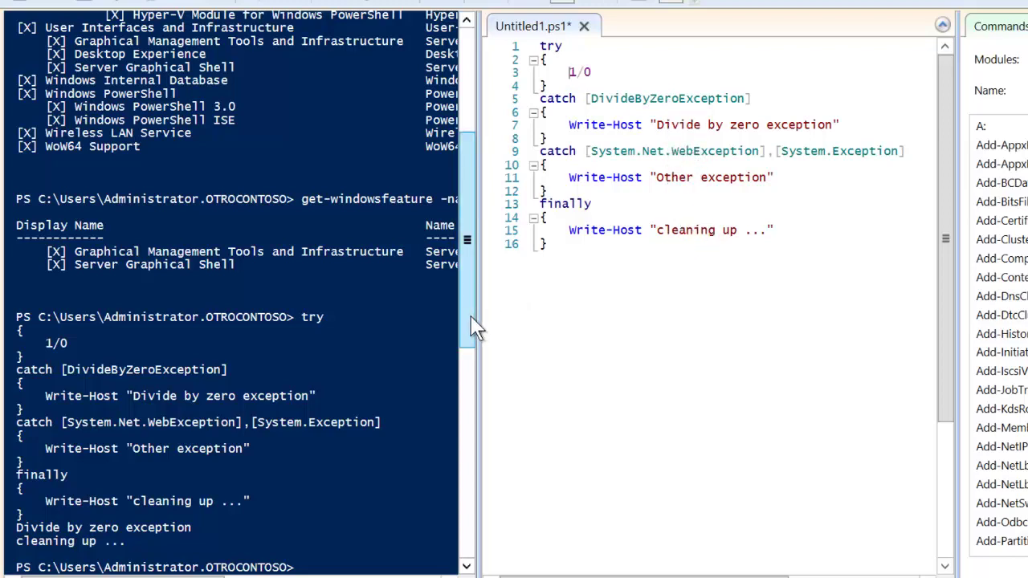
Change the division in the script's try block to 1/1 and run the script again.
left_click(190, 531)
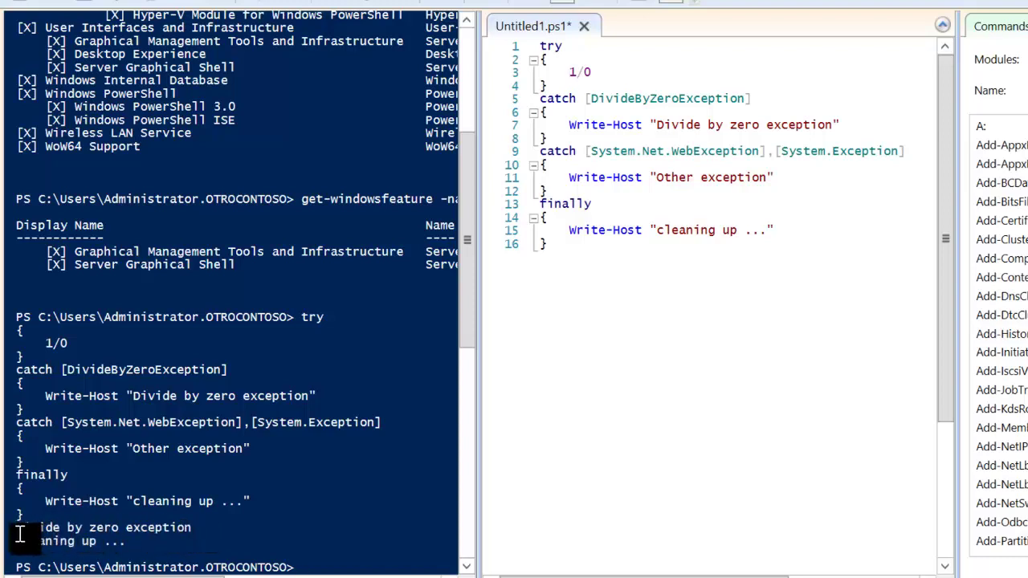
left_click(598, 72)
key("BackSpace")
type("1")
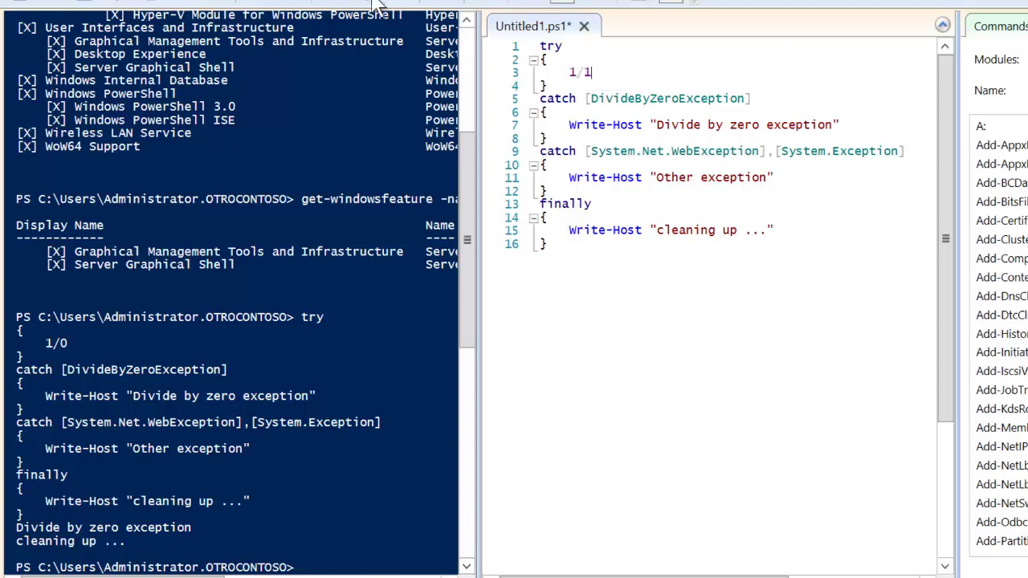
left_click(349, 4)
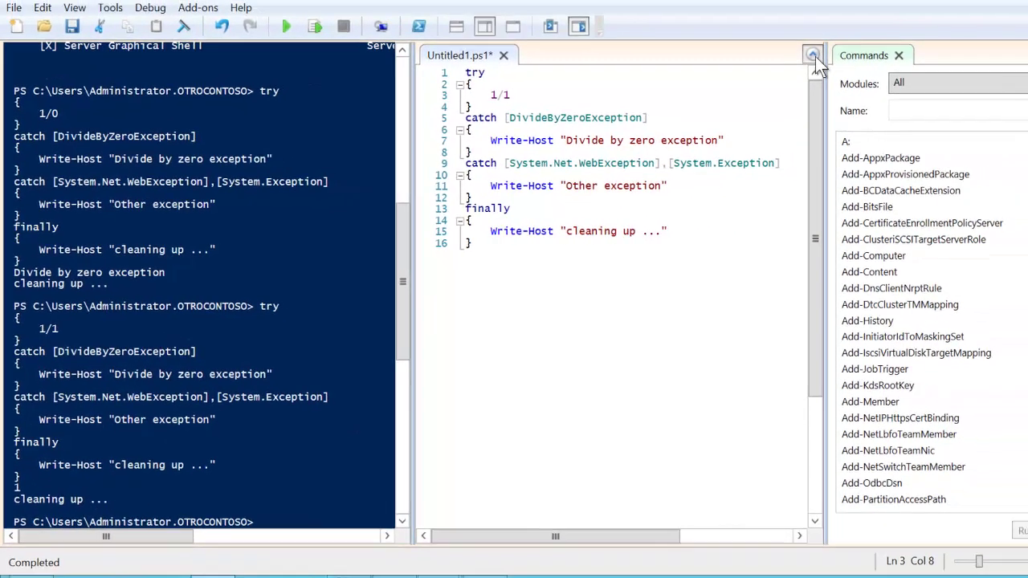
Hide the script editor, filter the command list by get-vmbios and load the details of Get-VMBios.
left_click(813, 56)
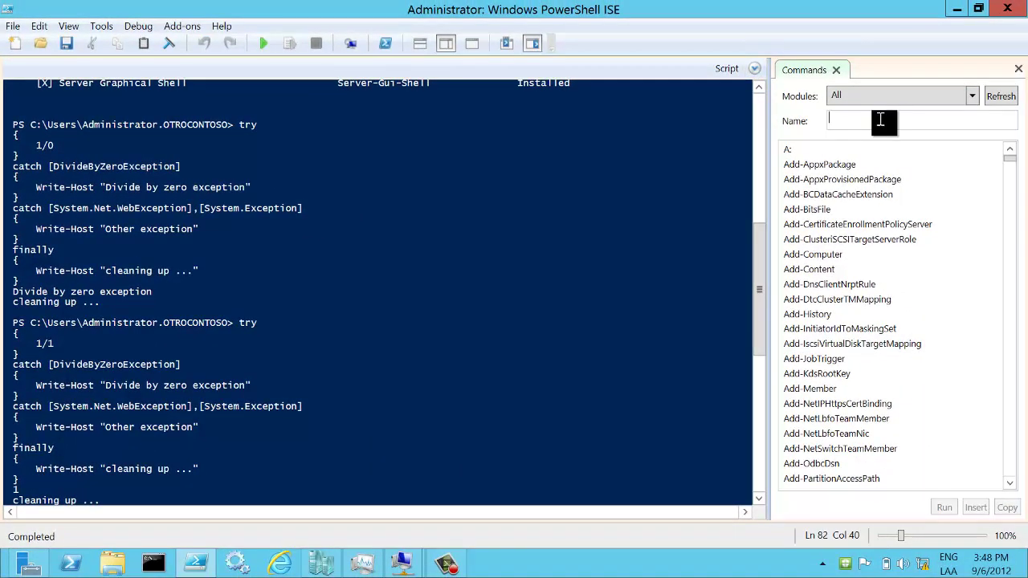
type("get")
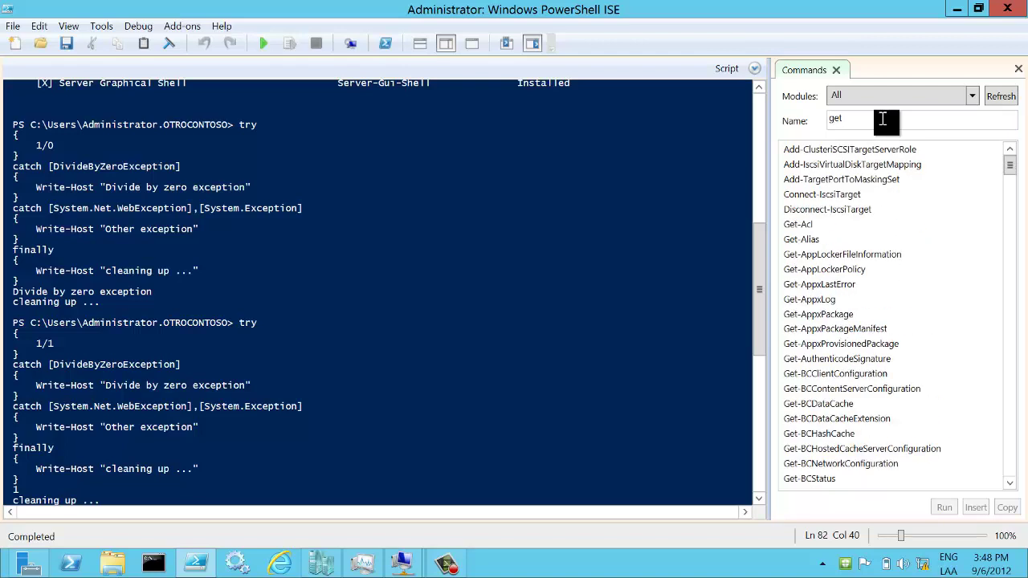
type("-vm")
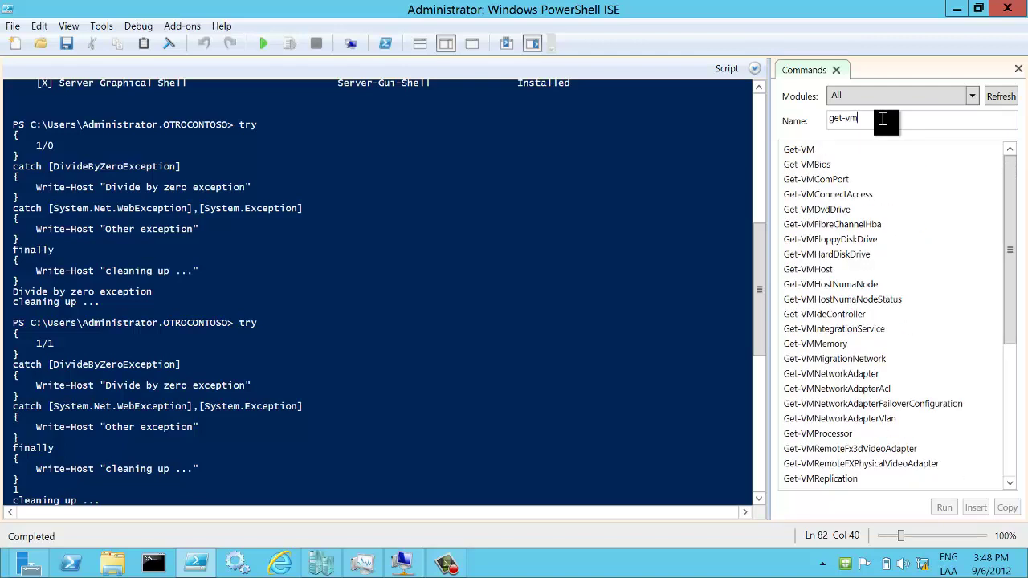
type("bios")
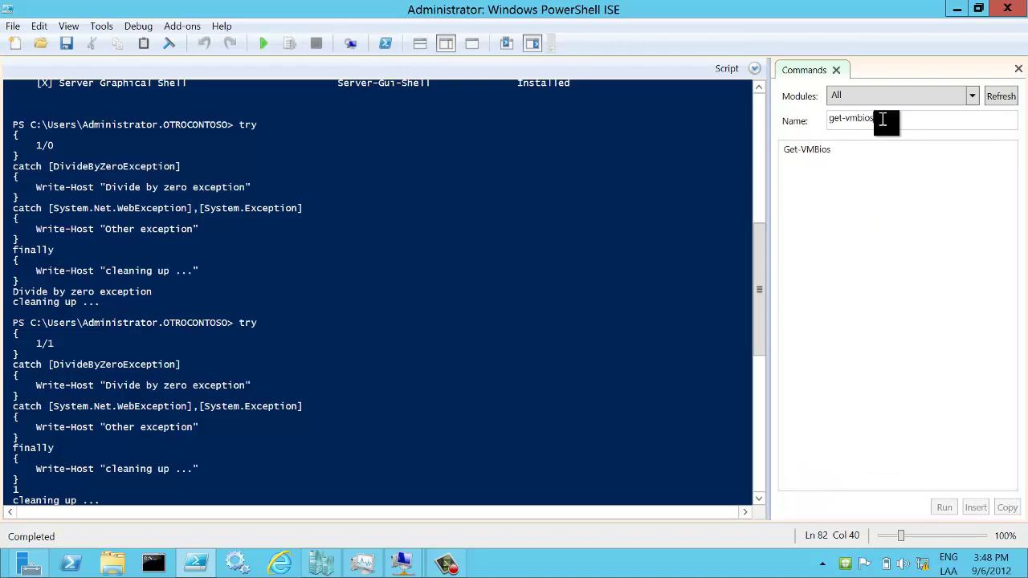
left_click(819, 151)
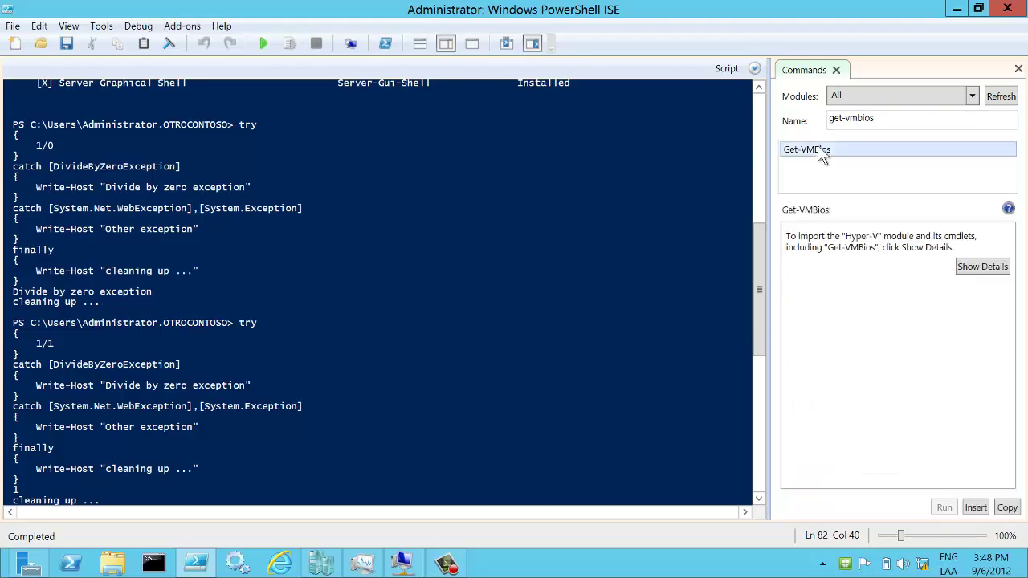
left_click(975, 265)
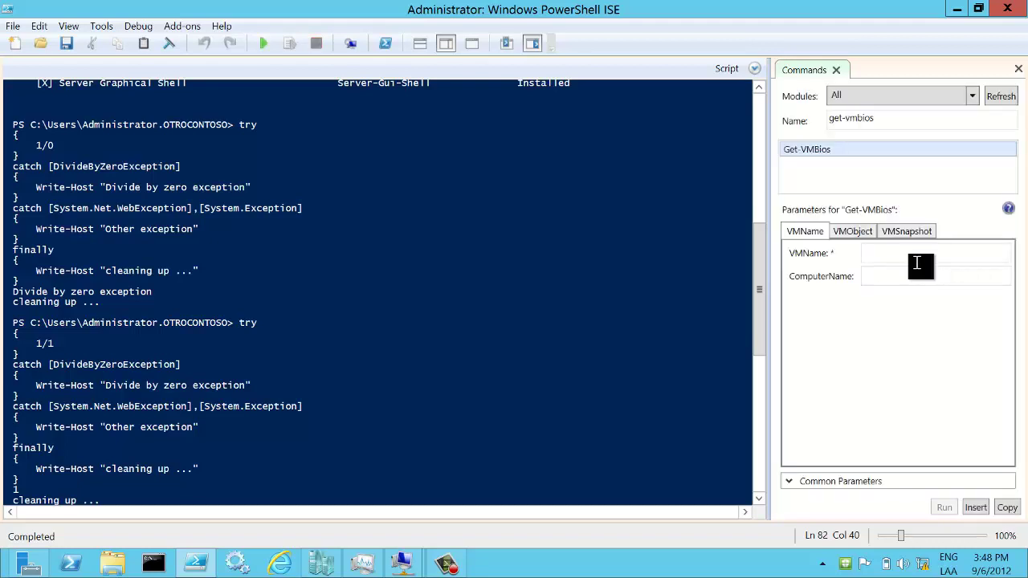
Run Get-VMBios with the VMName parameter set to VM1DEMO.
left_click(909, 257)
type("VM1BIOS")
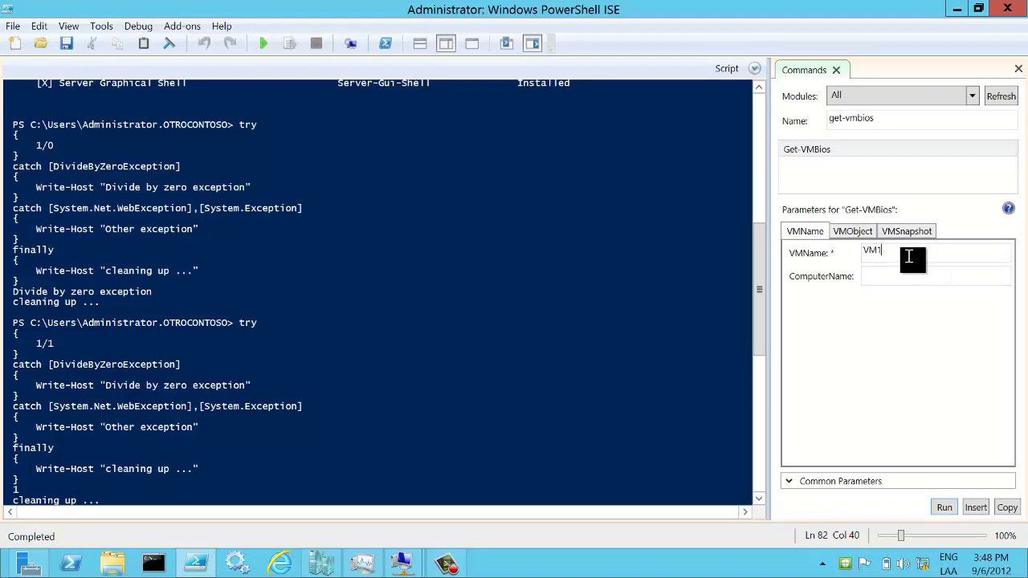
key("BackSpace")
key("BackSpace")
key("BackSpace")
key("BackSpace")
type("DEMO")
left_click(944, 509)
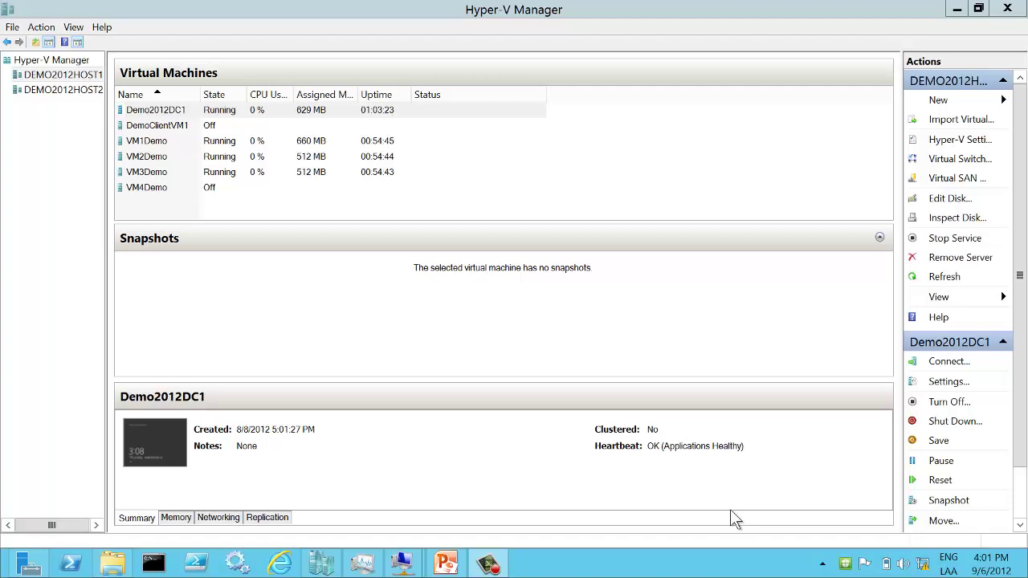
Start creating a new virtual machine on the Hyper-V host and name it Test1, keeping the default storage location.
left_click(936, 100)
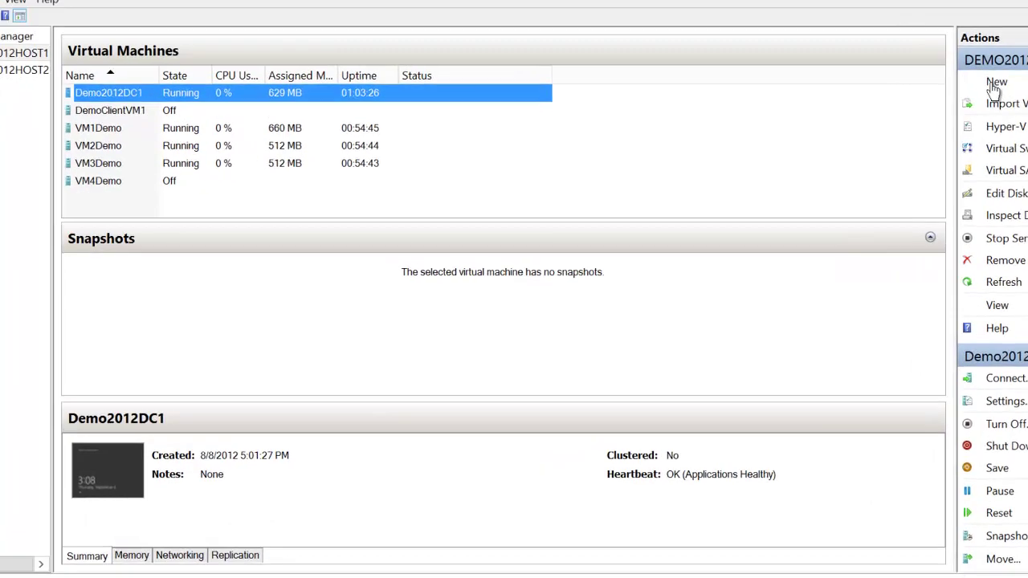
left_click(994, 89)
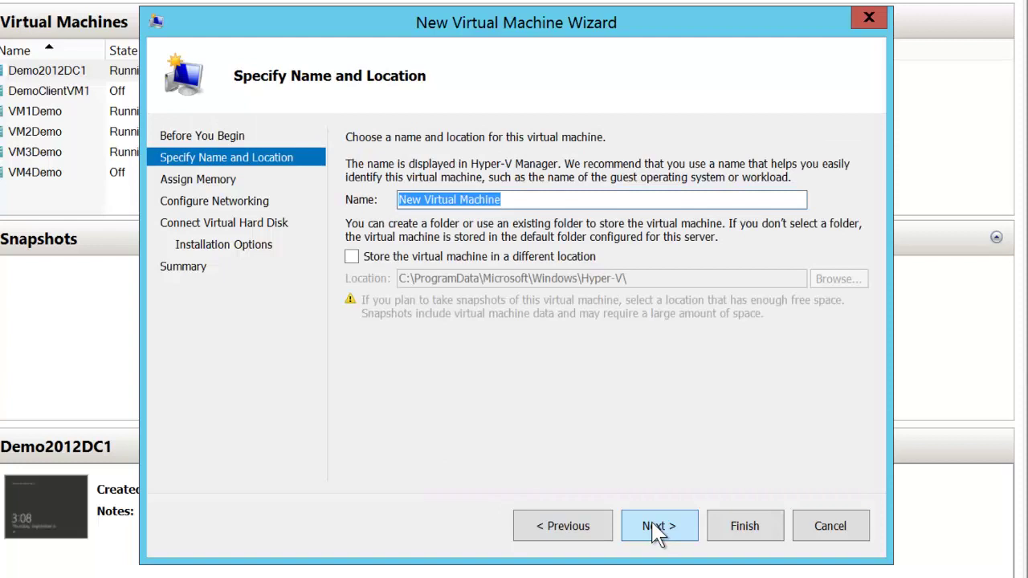
type("Test1")
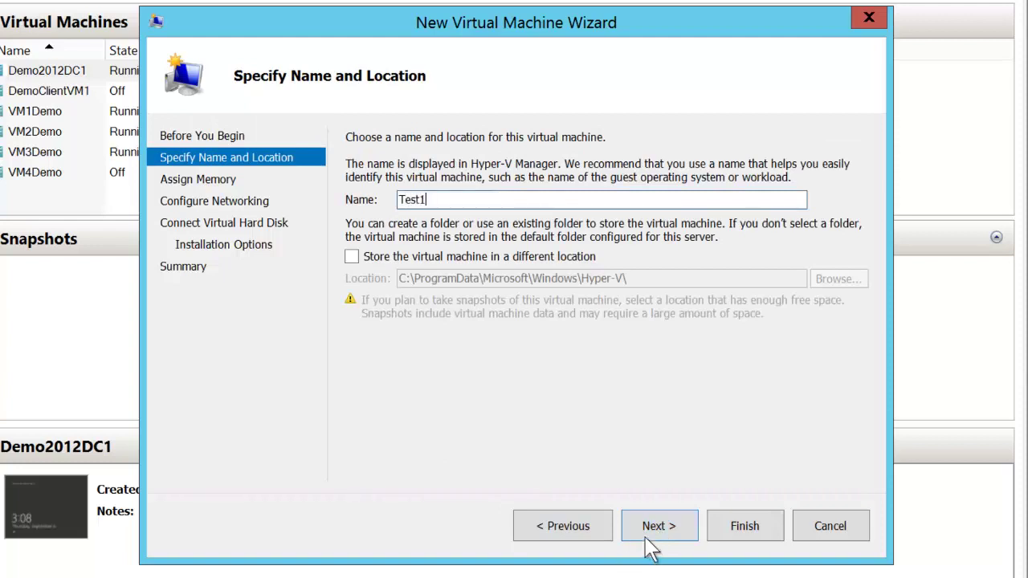
left_click(654, 546)
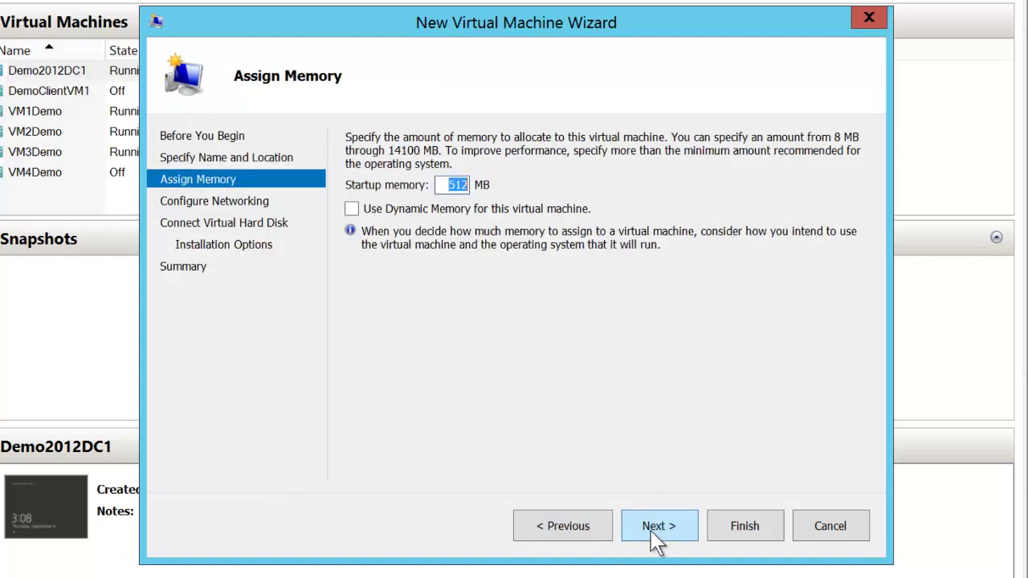
Assign 1024 MB of startup memory to the new virtual machine and turn on Dynamic Memory.
type("1024")
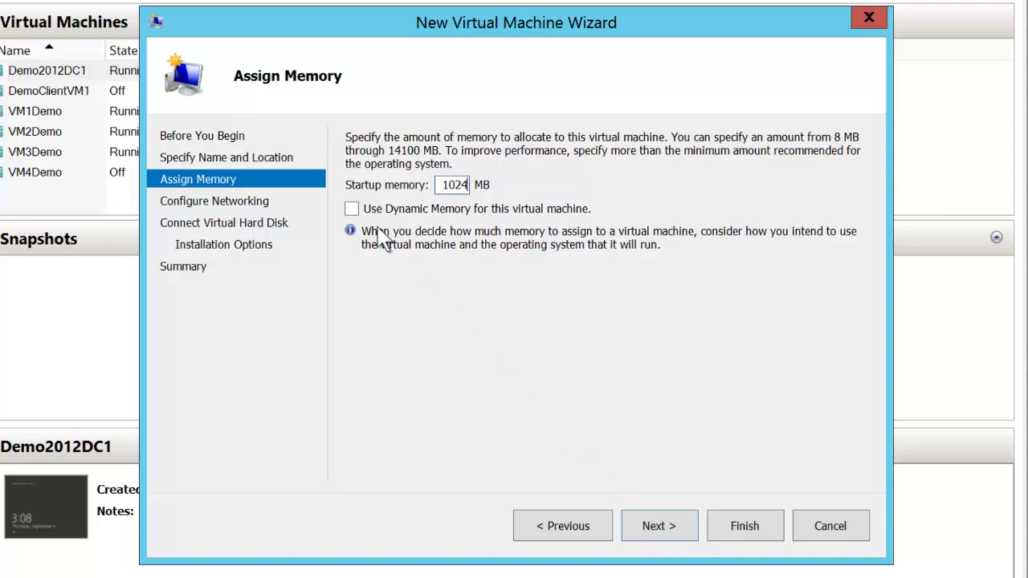
left_click(353, 210)
left_click(654, 522)
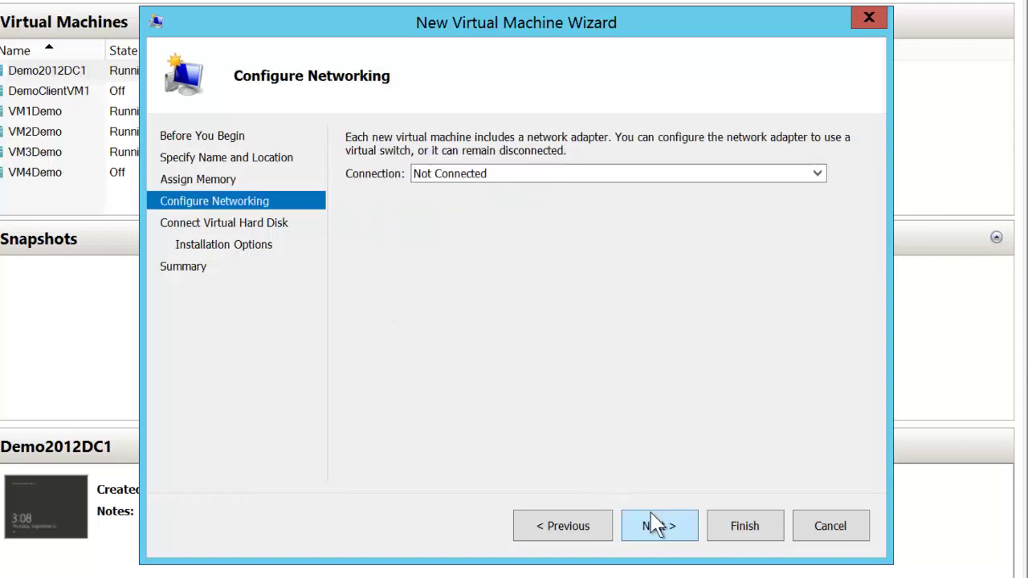
Keep the network connection as Not Connected, accept the default Test1.vhdx disk and installation options, and create the virtual machine.
left_click(601, 175)
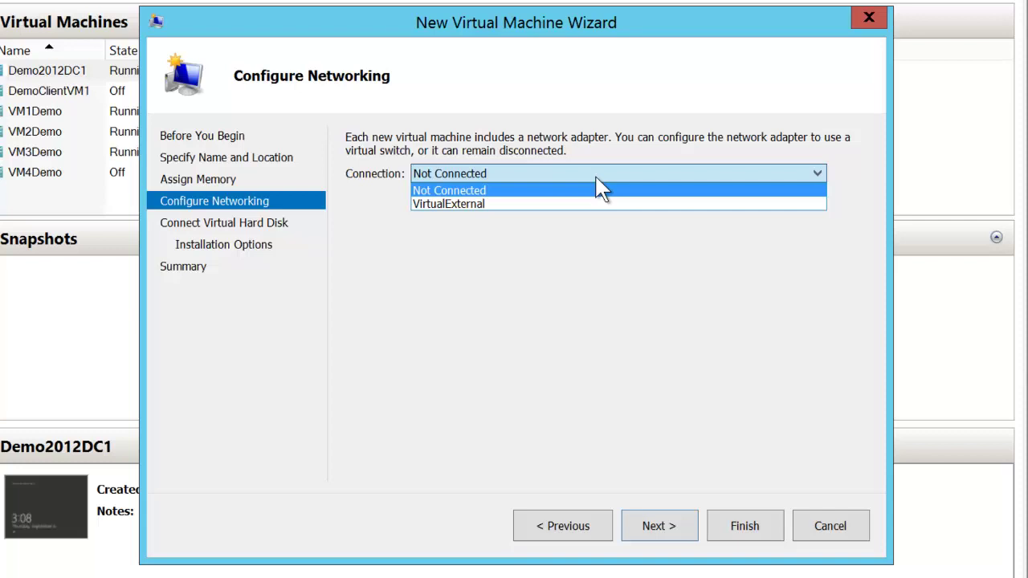
left_click(598, 190)
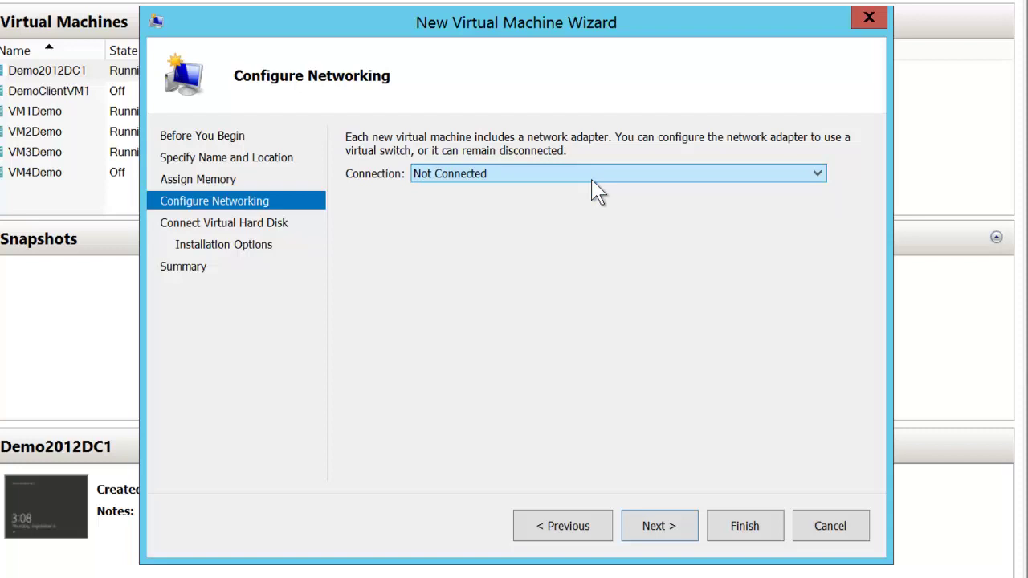
left_click(674, 528)
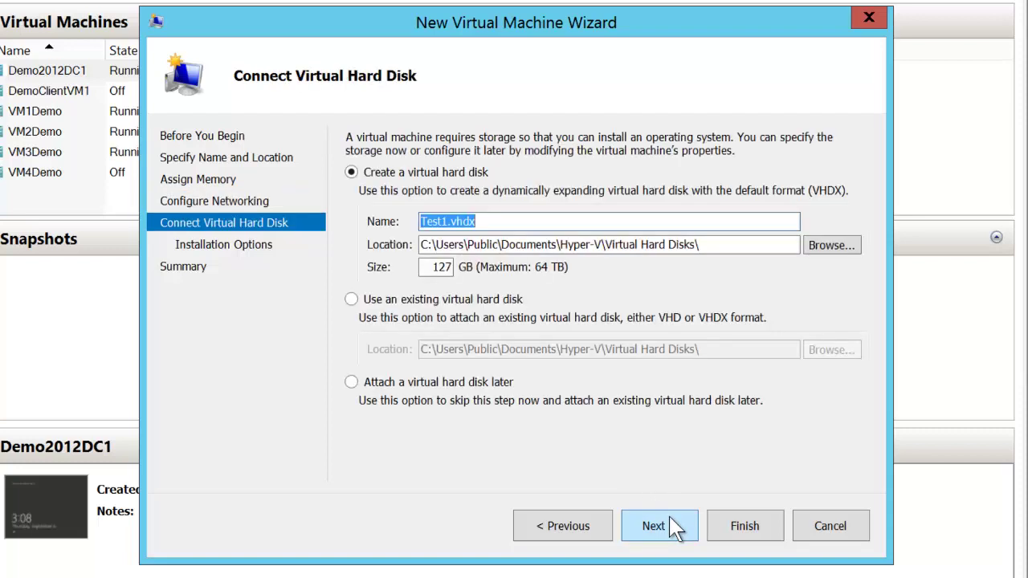
left_click(674, 527)
left_click(674, 528)
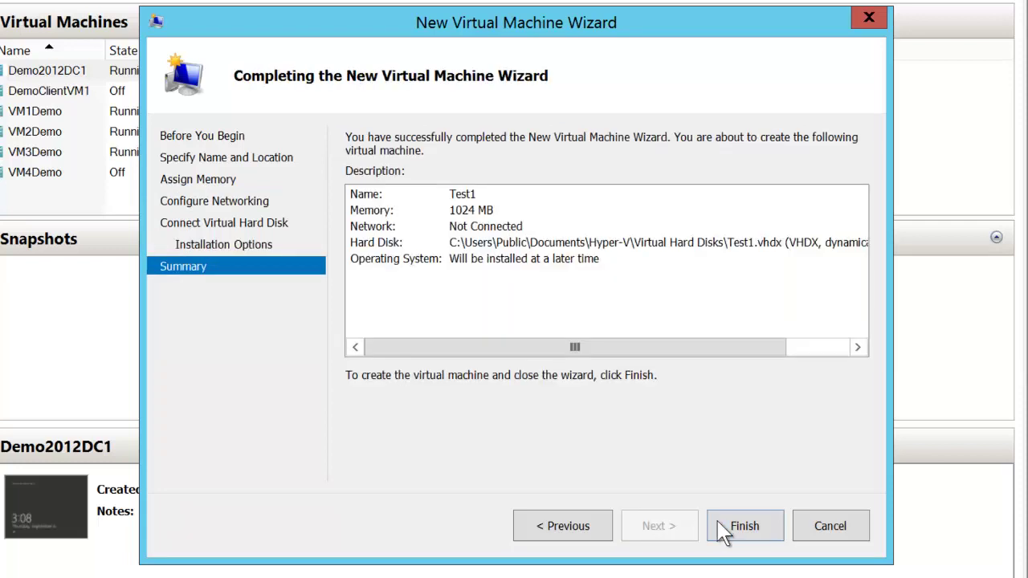
left_click(725, 530)
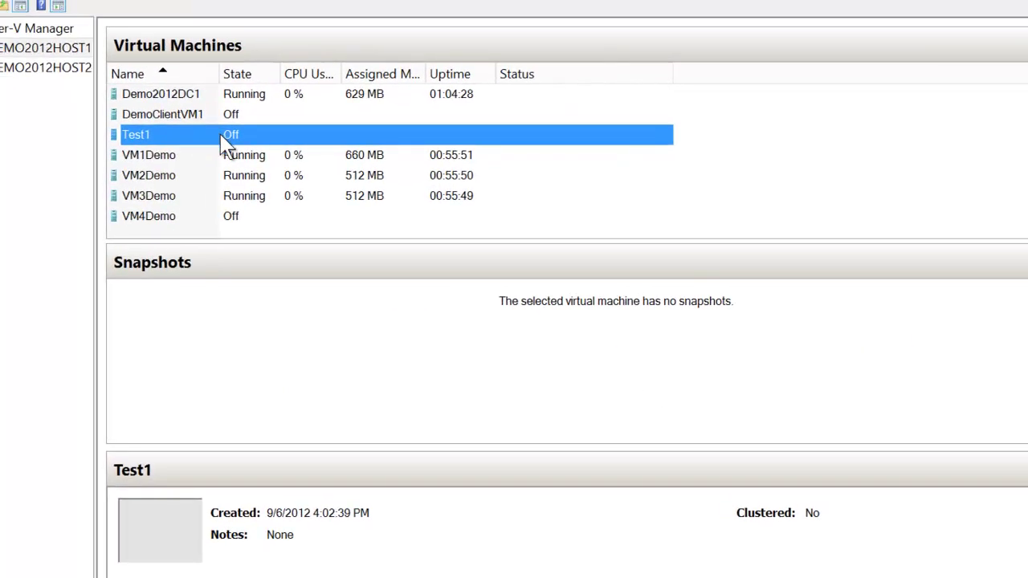
Open the settings of virtual machine Test1 and set its dynamic memory maximum RAM to 2048 MB.
right_click(228, 144)
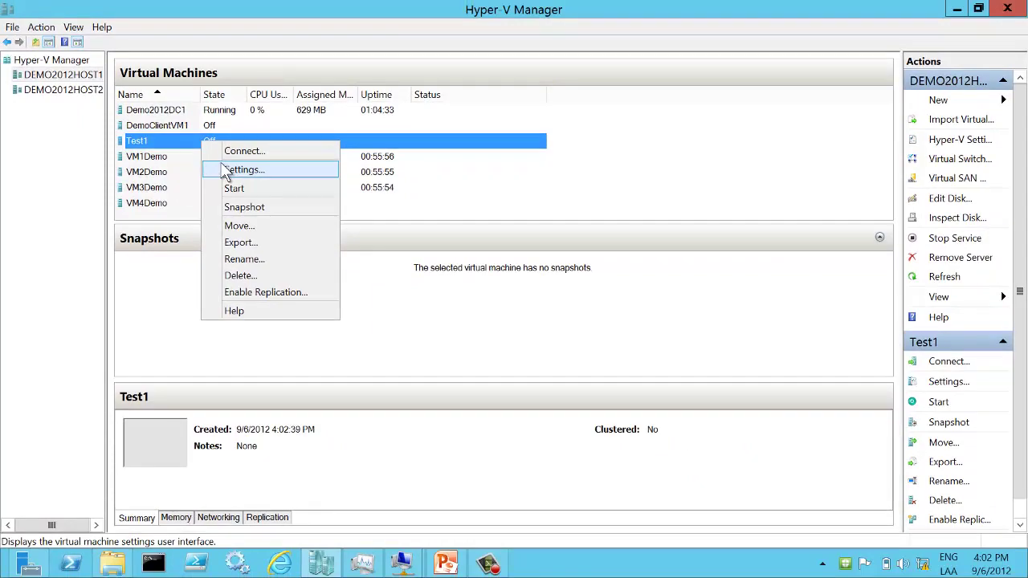
left_click(224, 171)
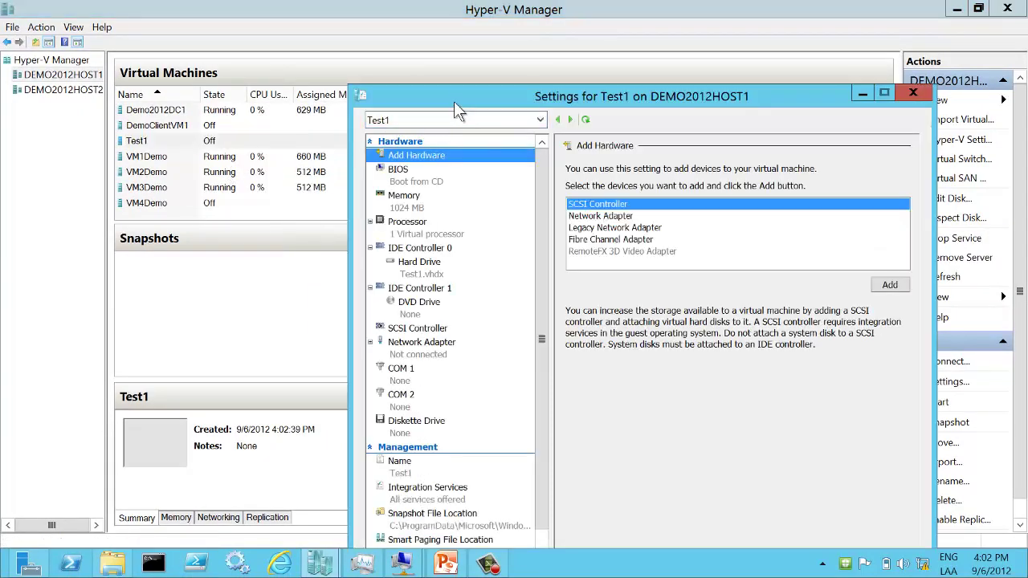
left_click_drag(453, 101, 322, 35)
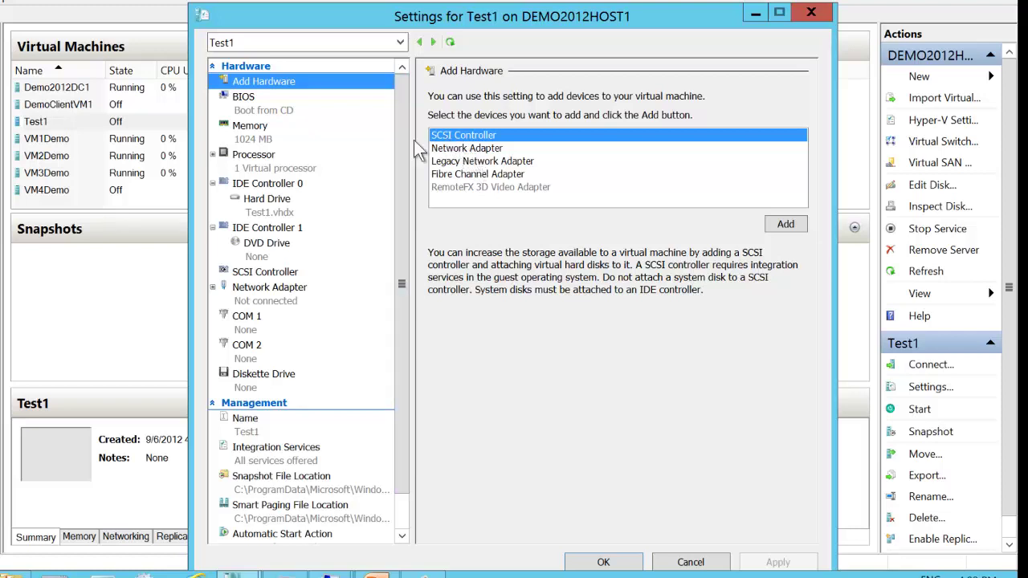
left_click(262, 139)
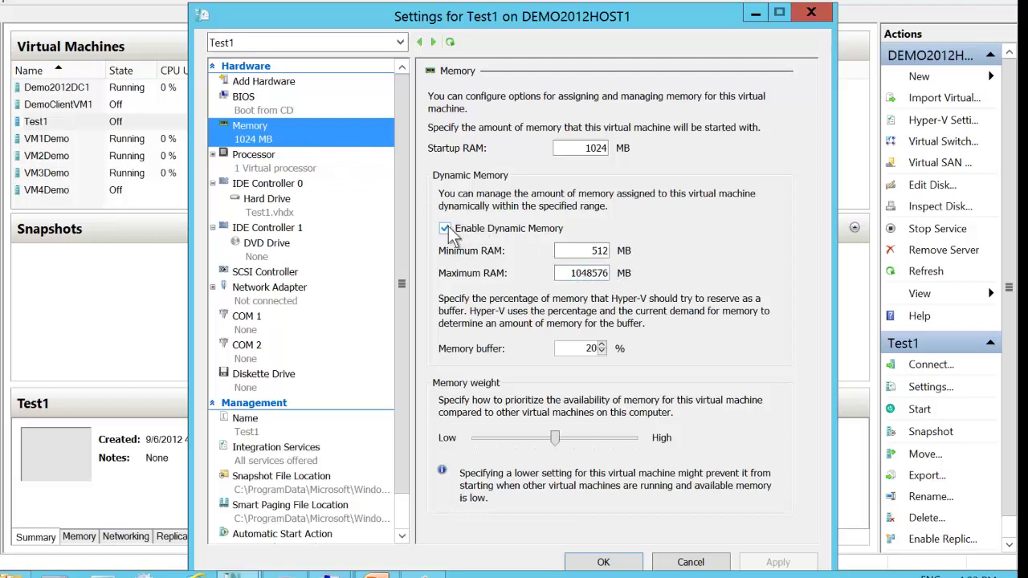
double_click(575, 274)
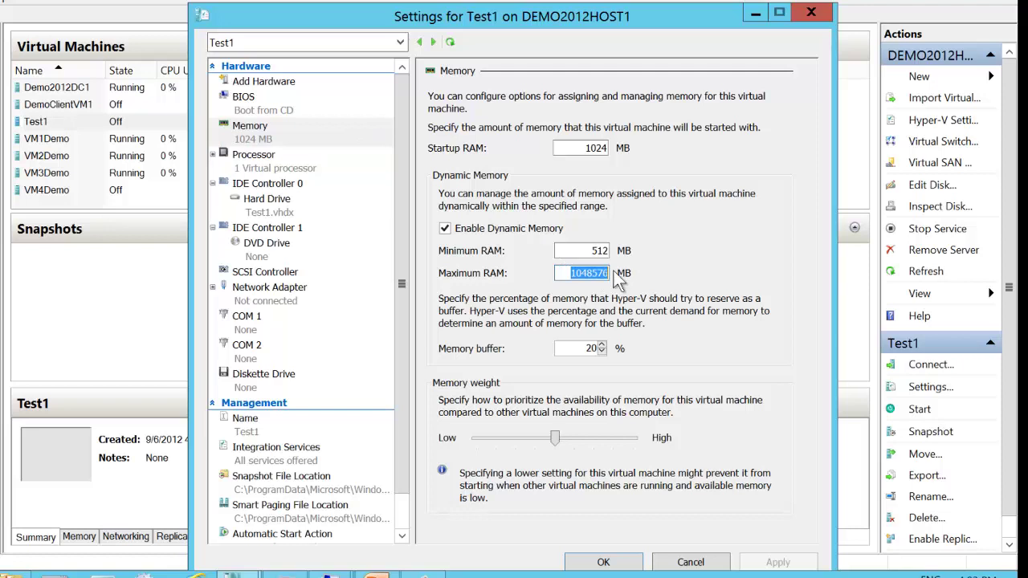
type("2048")
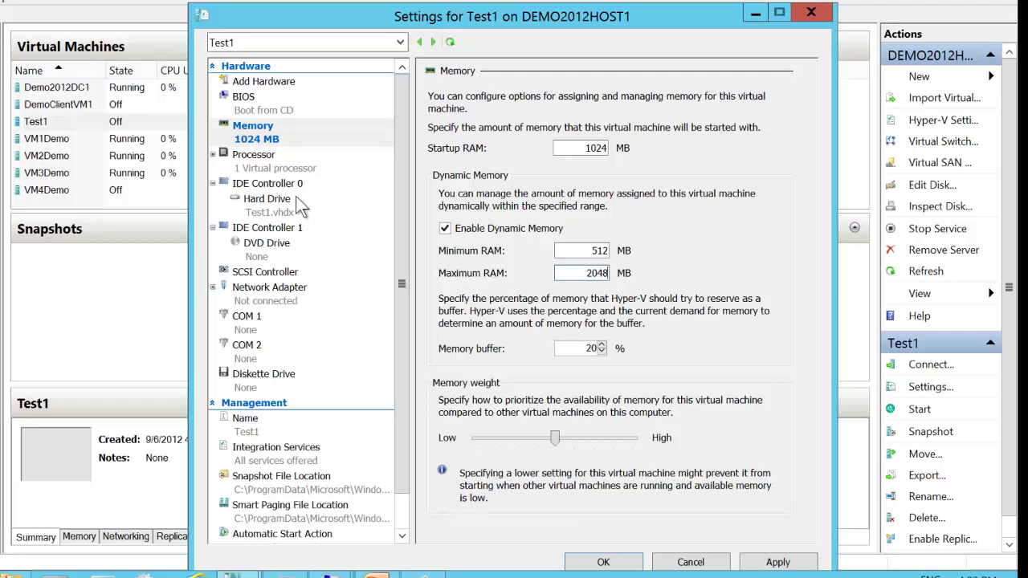
Adjust the number of virtual processors for Test1, ending at 8.
left_click(278, 161)
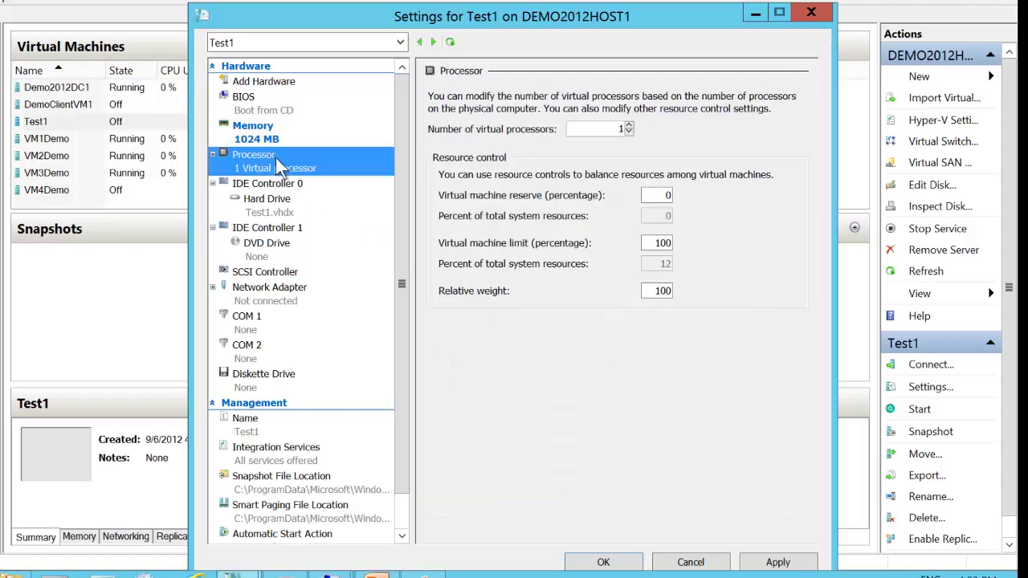
left_click(630, 126)
left_click(629, 126)
left_click(630, 127)
left_click(629, 126)
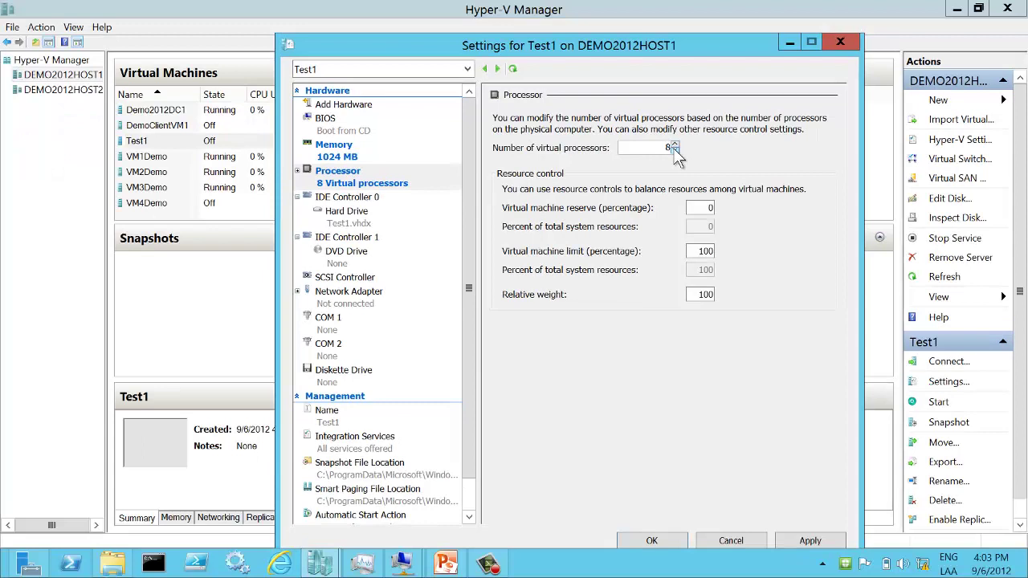
left_click(630, 132)
left_click(629, 132)
left_click(630, 132)
left_click(630, 132)
left_click(630, 131)
left_click(674, 145)
left_click(674, 146)
left_click(673, 146)
left_click(673, 146)
left_click(673, 146)
Enable bandwidth management on Test1's network adapter, then discard all pending changes to the machine's settings.
left_click(299, 295)
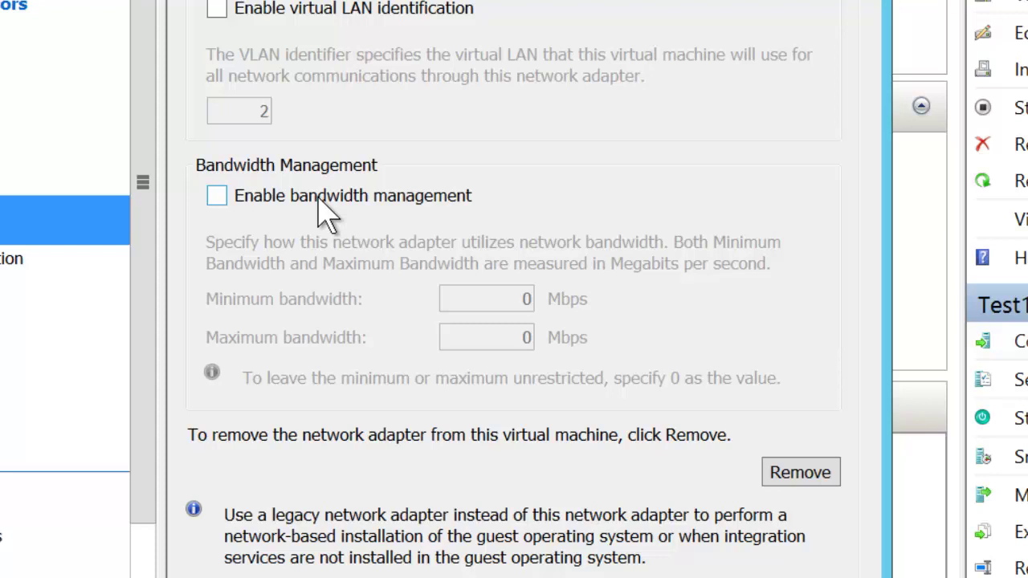
left_click(330, 201)
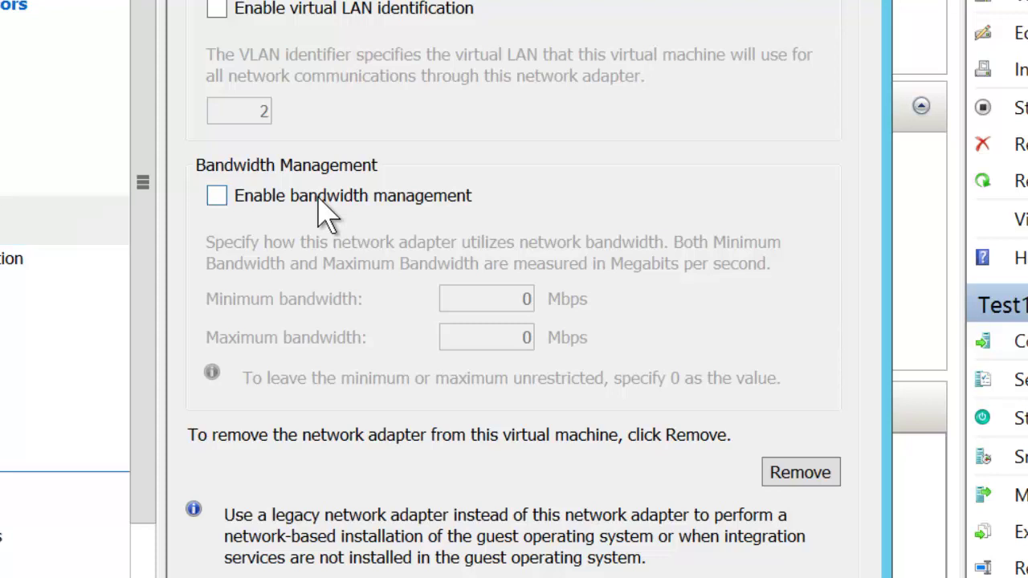
left_click(474, 296)
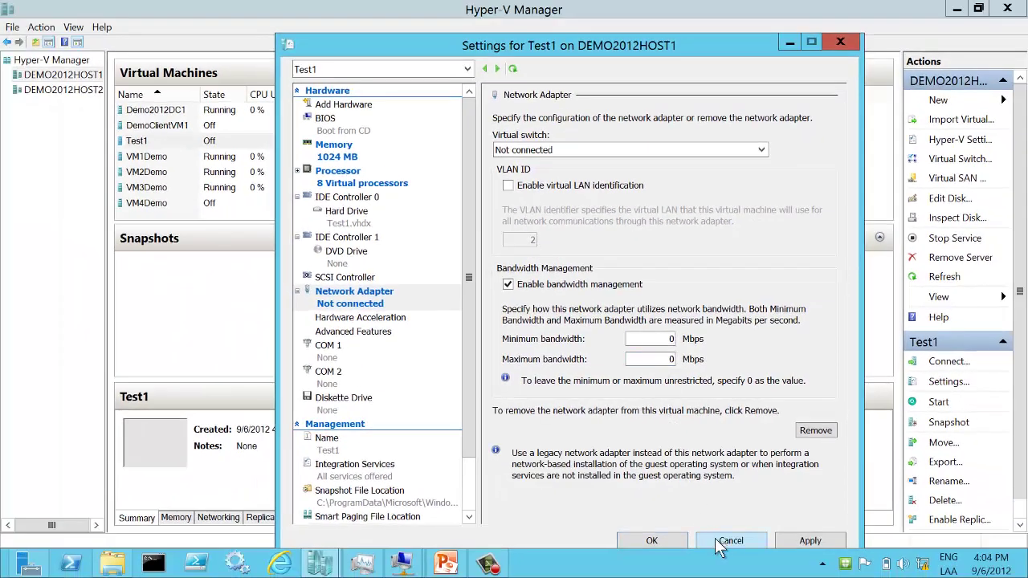
left_click(722, 541)
Switch to the VM2Demo connection, view the Dummy Share and Dummy Share Host1 folders, and select the file UnArchivoMuyGrande.EnSerio.
mouse_move(404, 567)
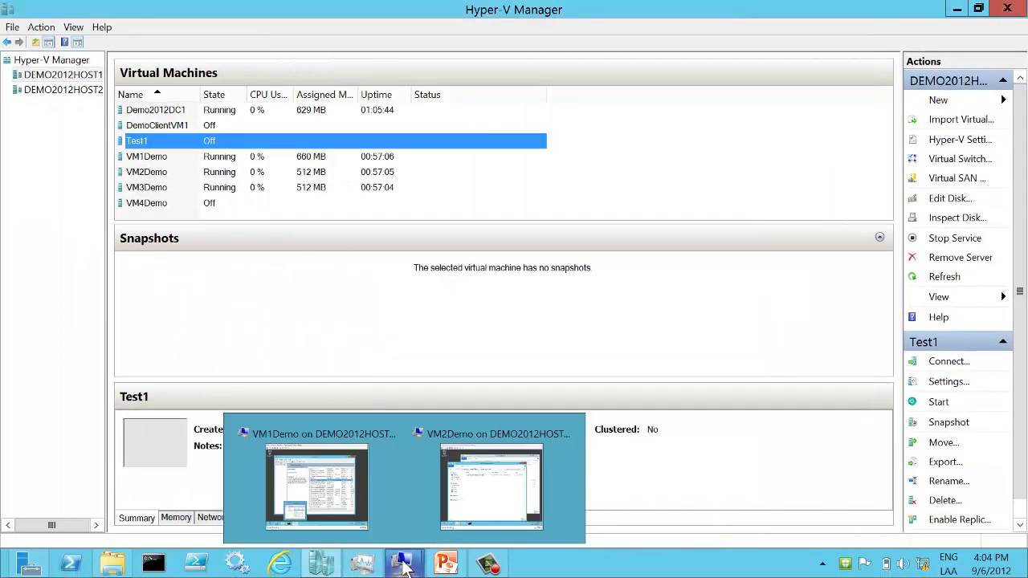
left_click(453, 493)
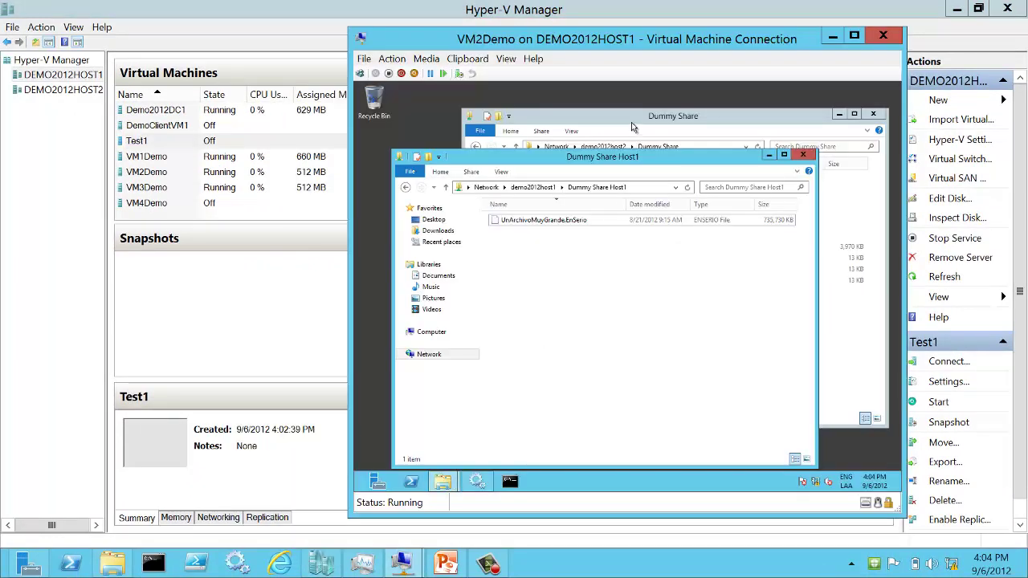
left_click_drag(635, 122, 641, 118)
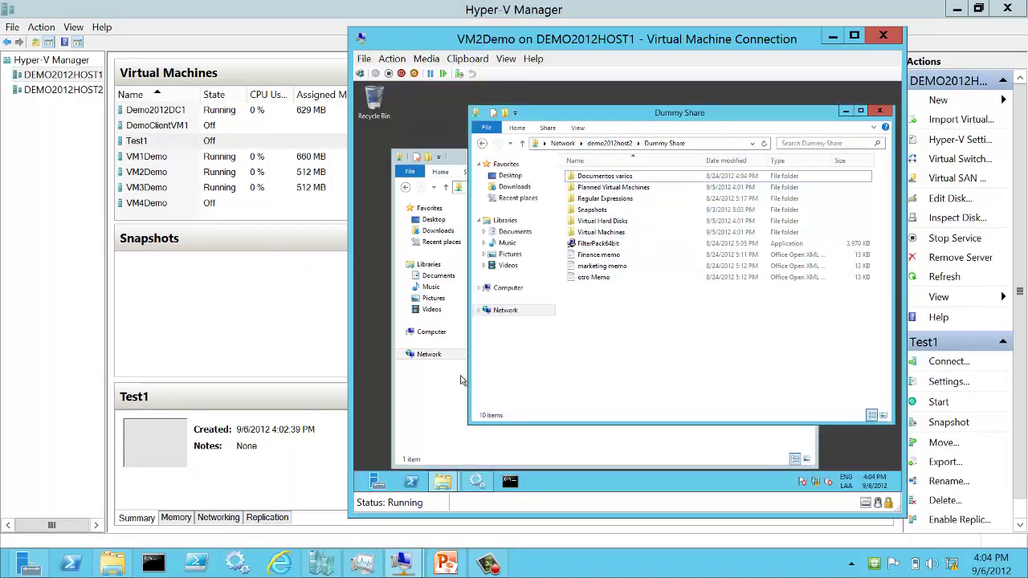
left_click(457, 157)
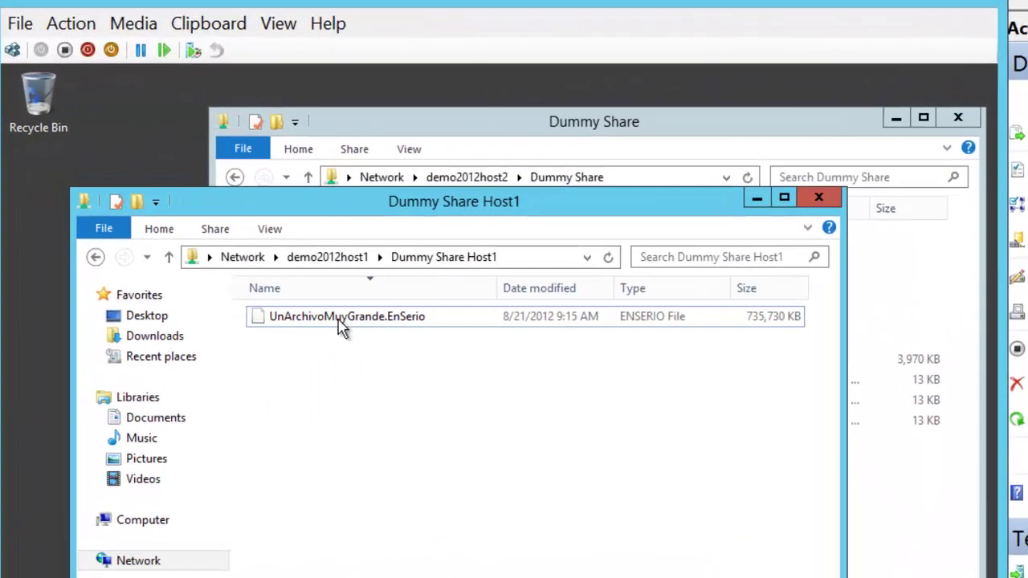
left_click(538, 221)
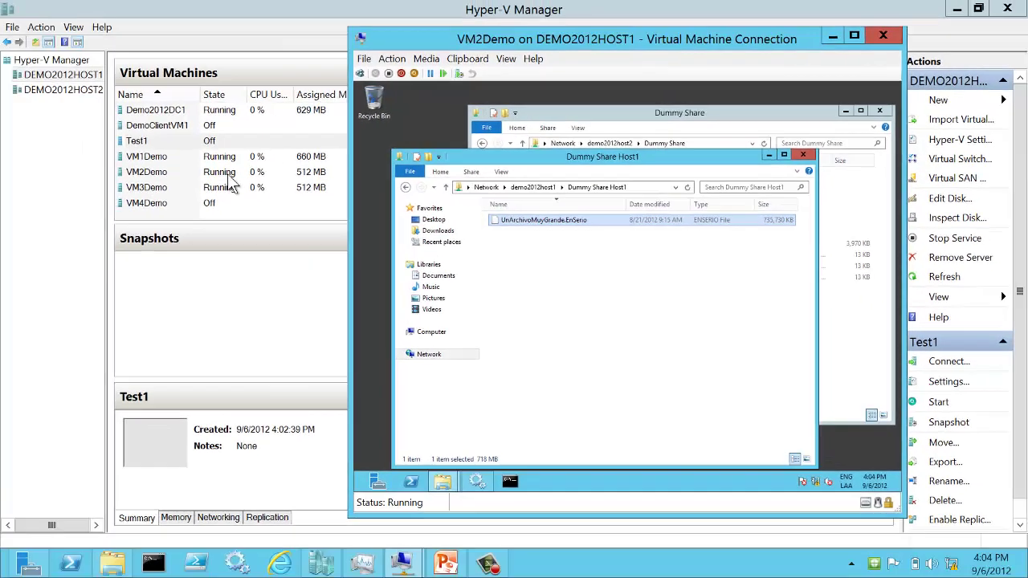
Open the settings of VM2Demo and view its VirtualExternal network adapter, including the hardware acceleration options.
left_click(228, 177)
right_click(230, 174)
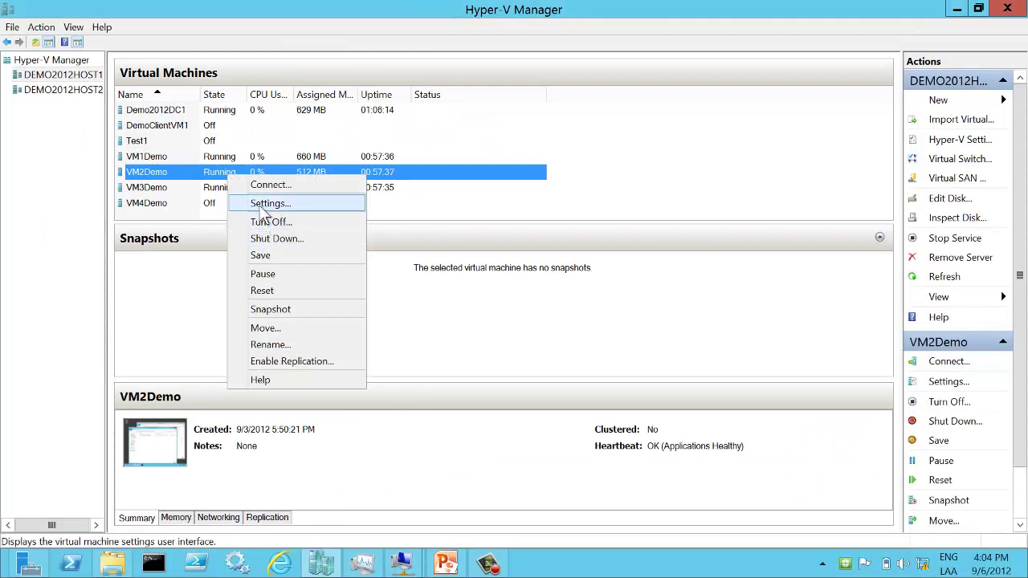
left_click(262, 205)
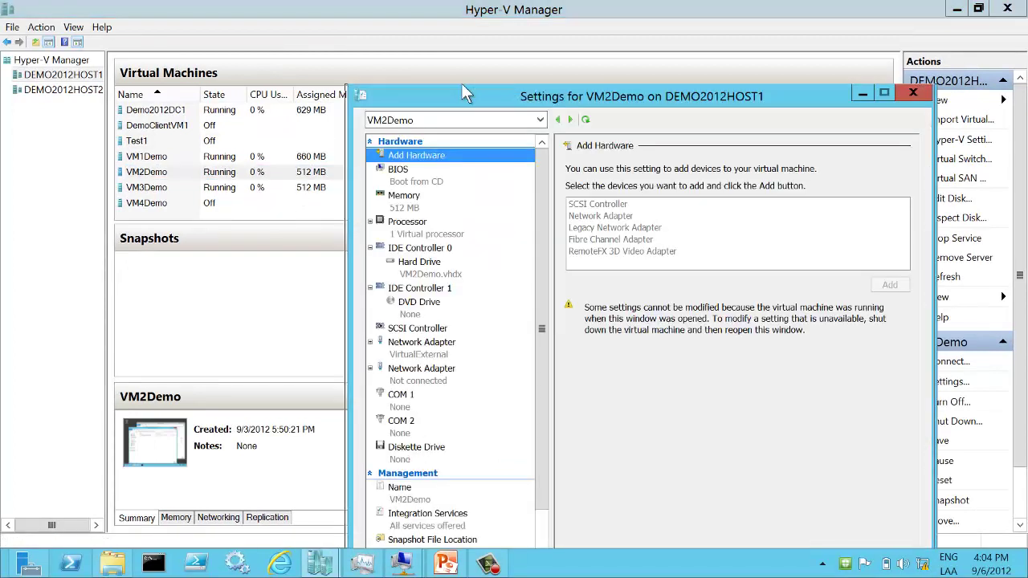
left_click_drag(462, 86, 175, 24)
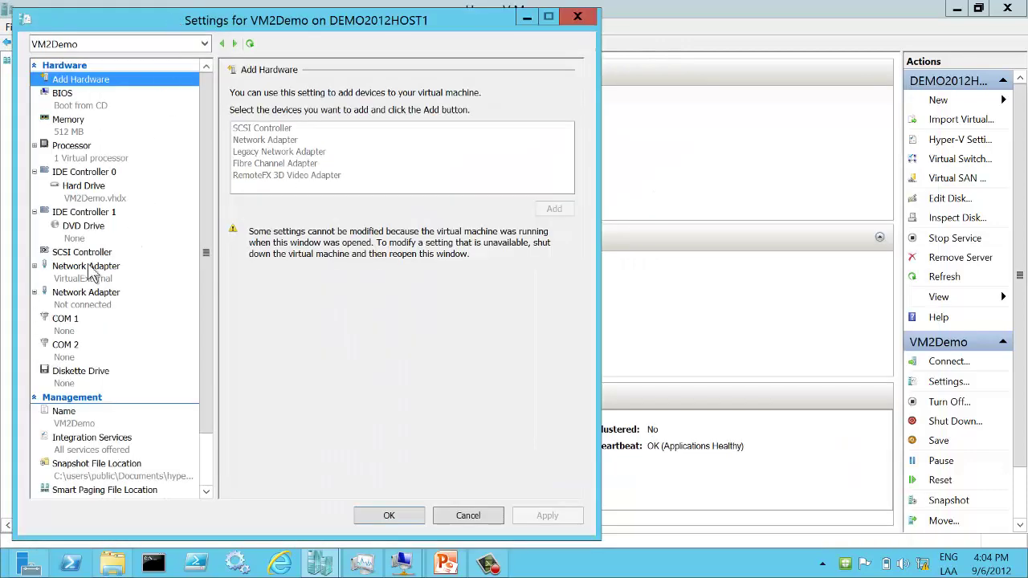
left_click(36, 267)
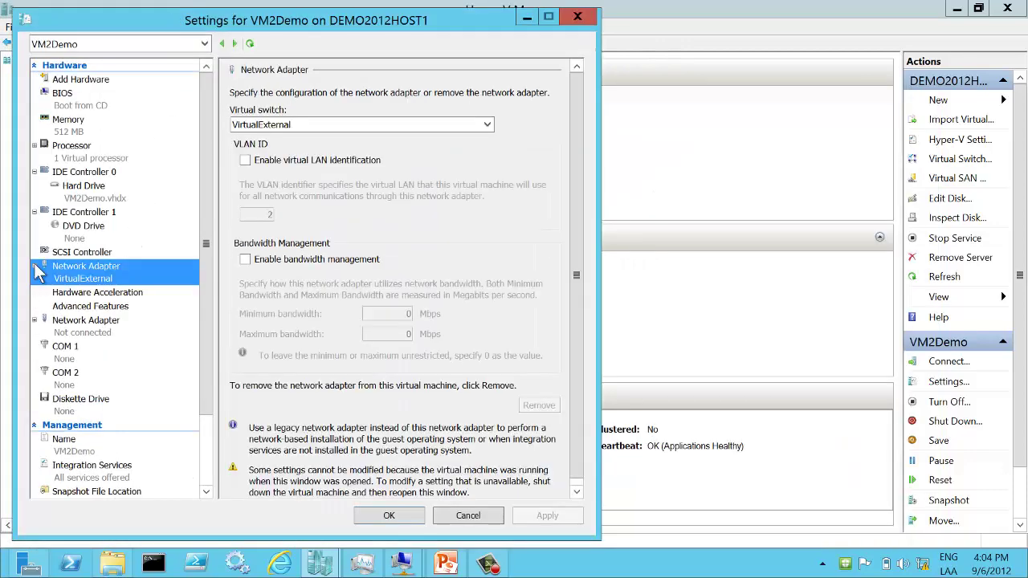
left_click(64, 293)
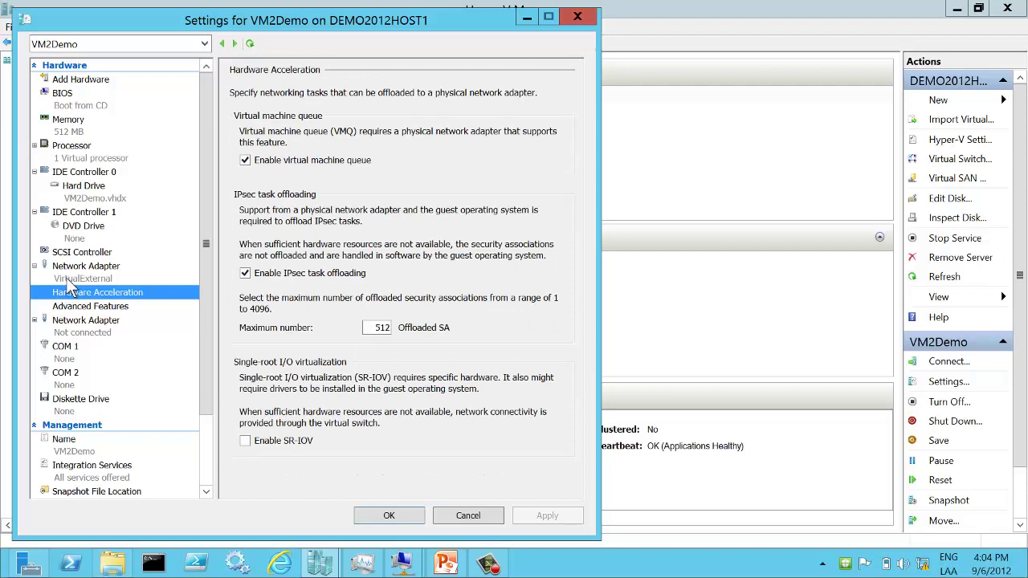
left_click(71, 279)
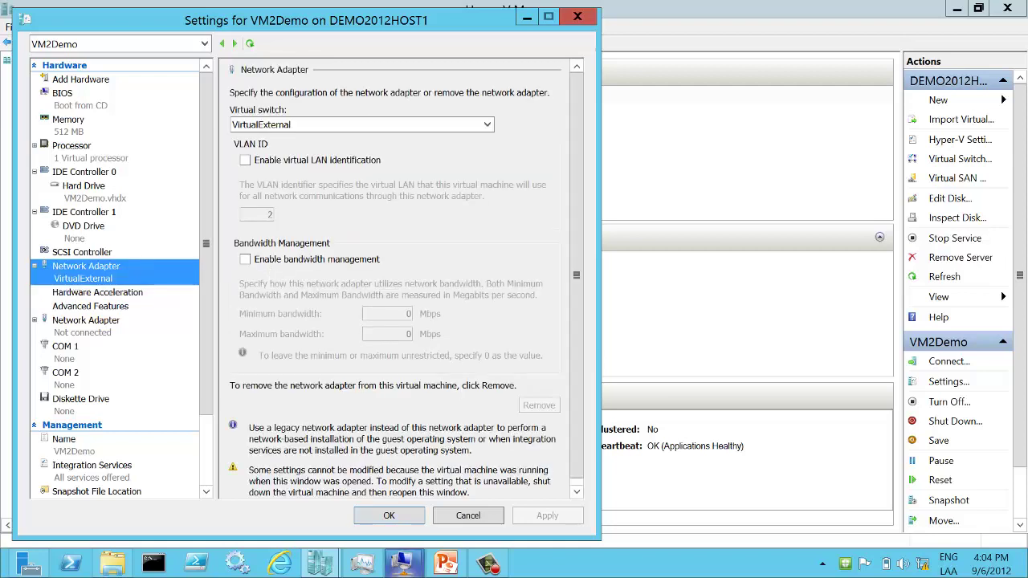
Place the VM2Demo connection beside its settings and start copying UnArchivoMuyGrande.EnSerio from Dummy Share Host1 to Dummy Share on demo2012host2.
mouse_move(455, 567)
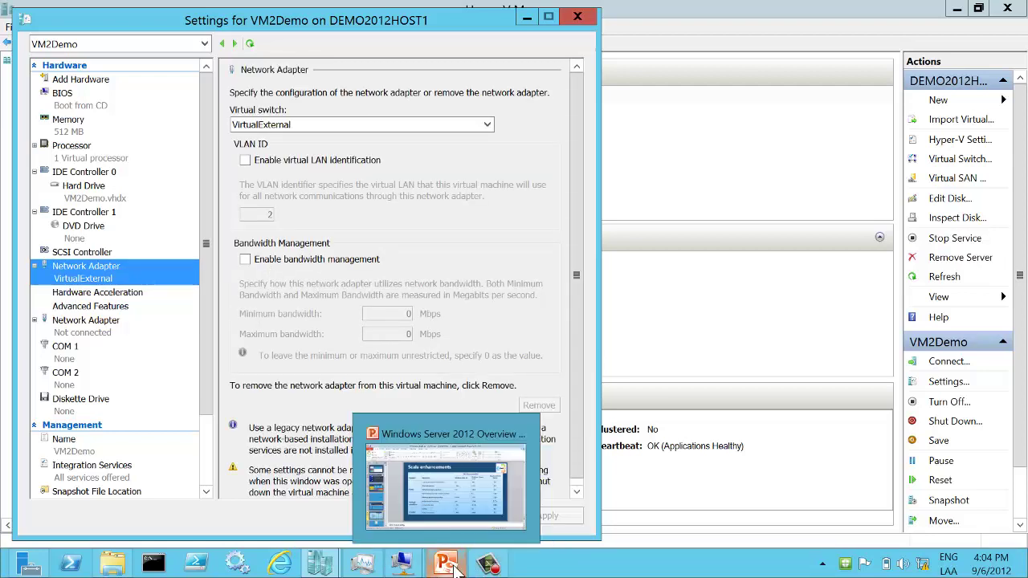
mouse_move(418, 569)
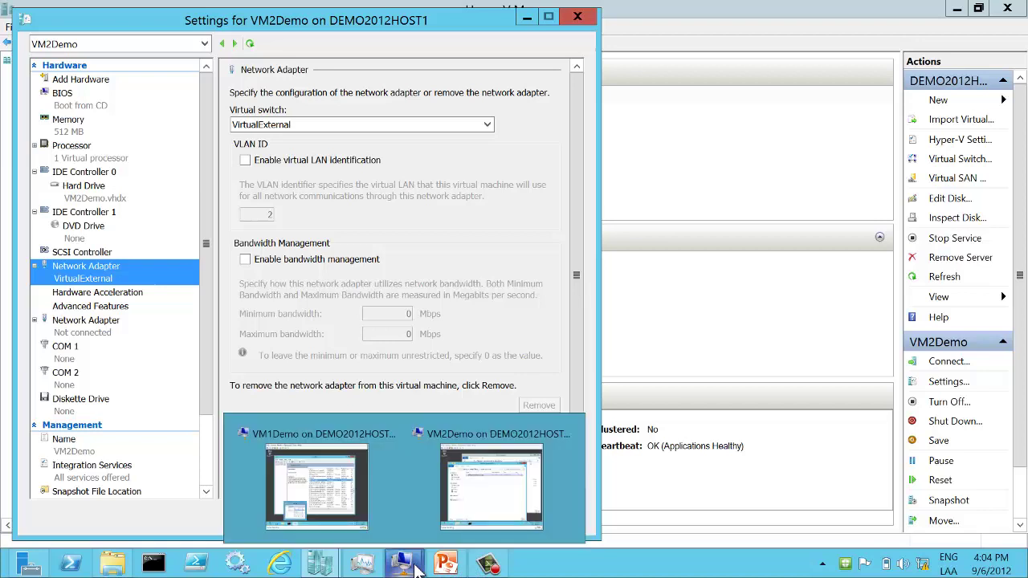
left_click(486, 486)
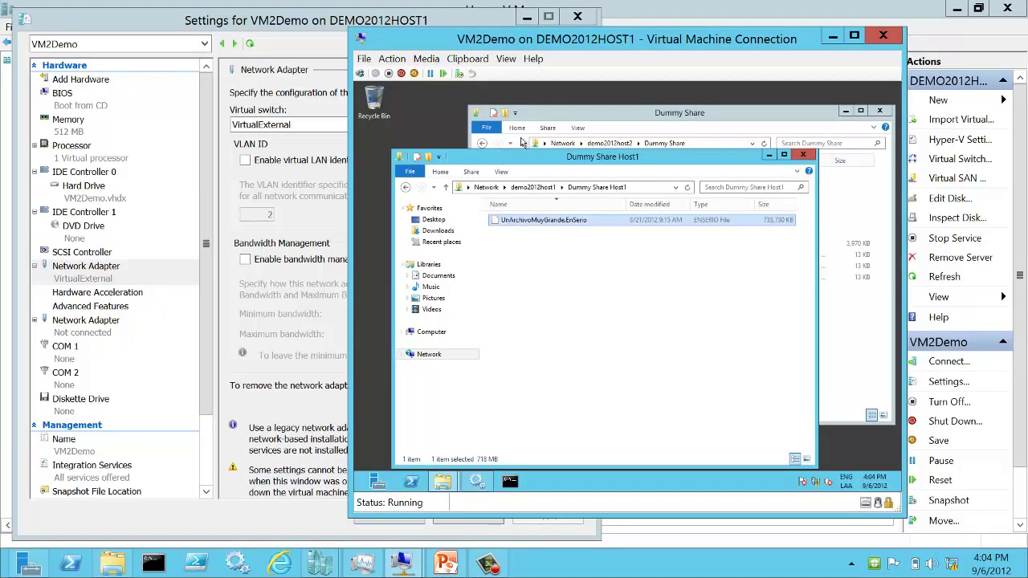
left_click(554, 26)
left_click(618, 39)
left_click_drag(618, 37, 665, 42)
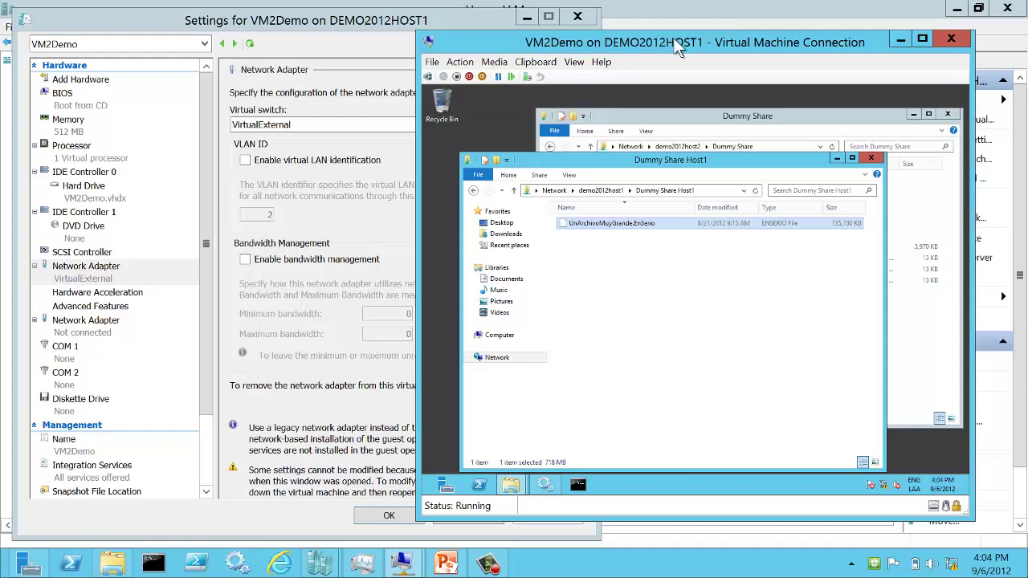
left_click_drag(663, 38, 678, 39)
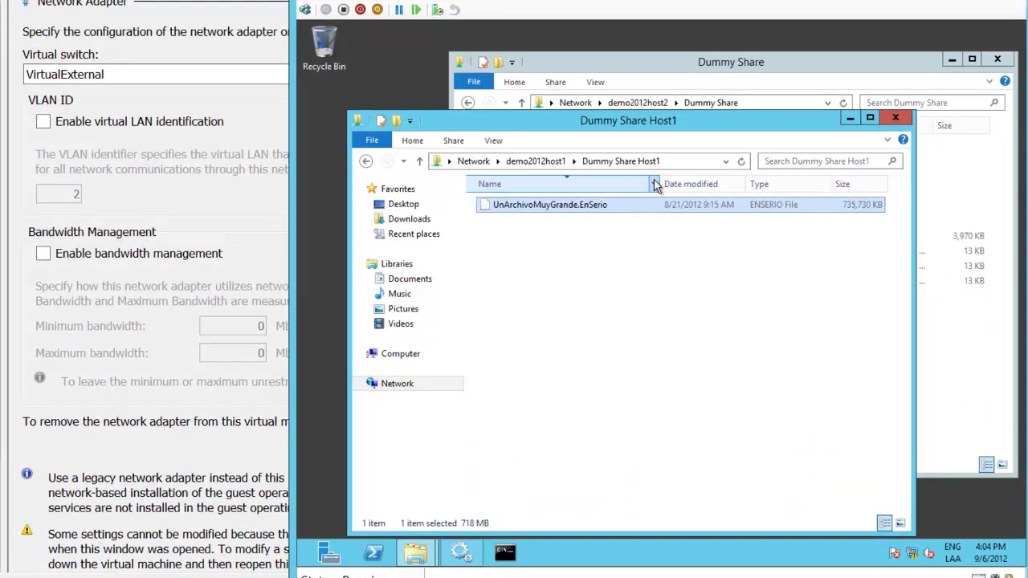
left_click_drag(591, 207, 955, 365)
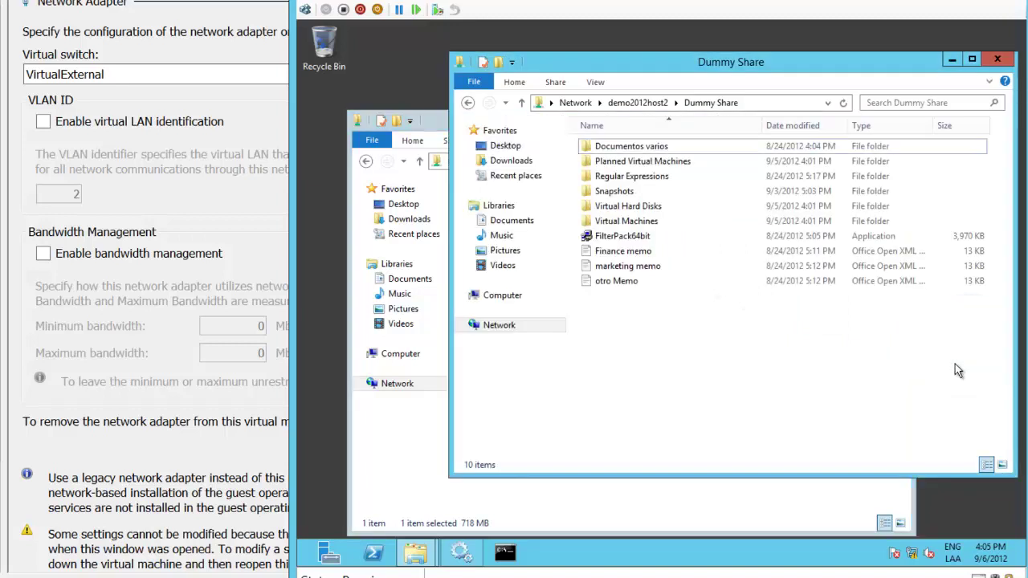
left_click_drag(680, 101, 852, 158)
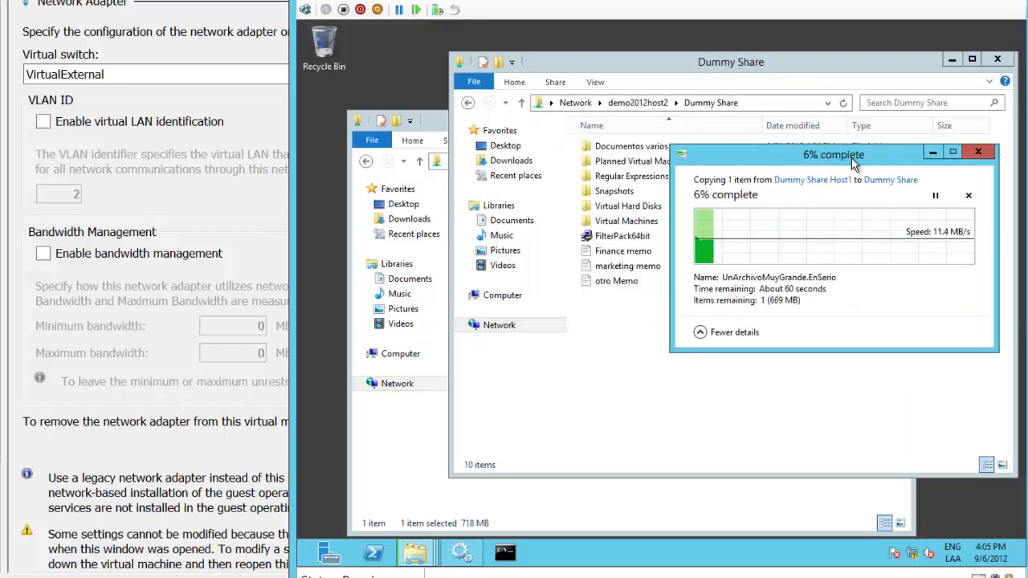
Enable bandwidth management on VM2Demo's VirtualExternal adapter and apply a maximum bandwidth of 1 Mbps, followed by 50 Mbps.
left_click(197, 165)
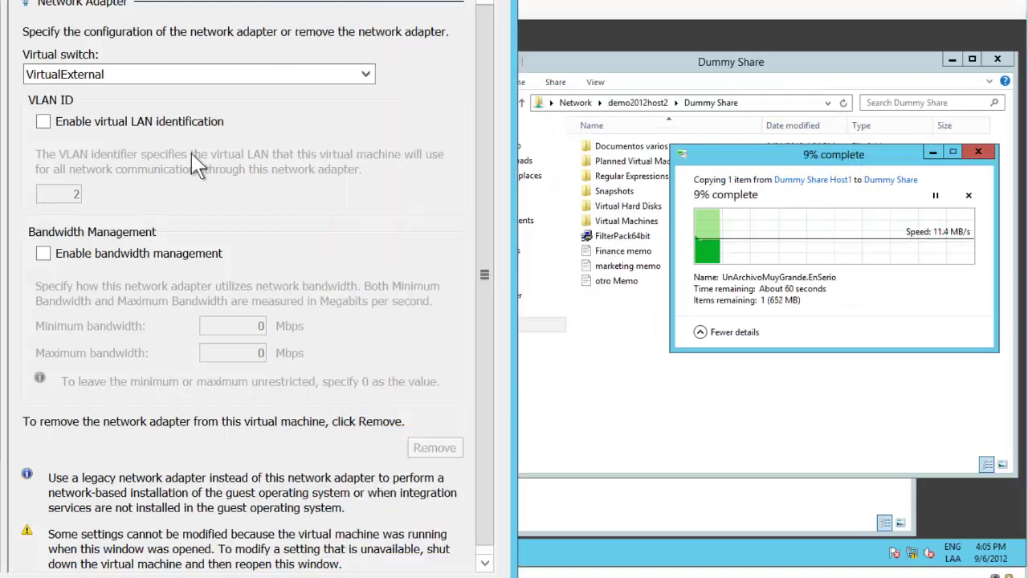
left_click(132, 255)
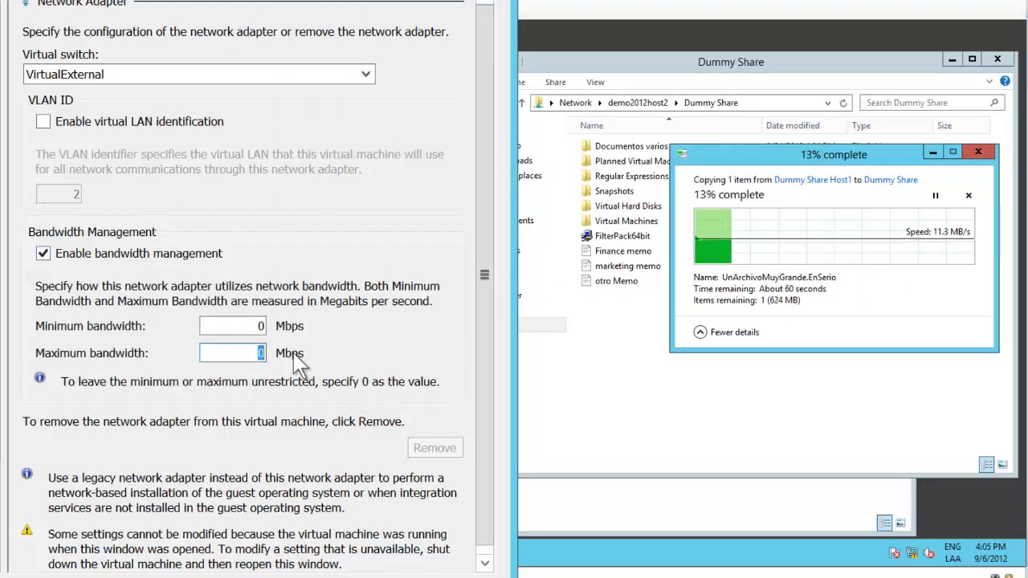
type("1")
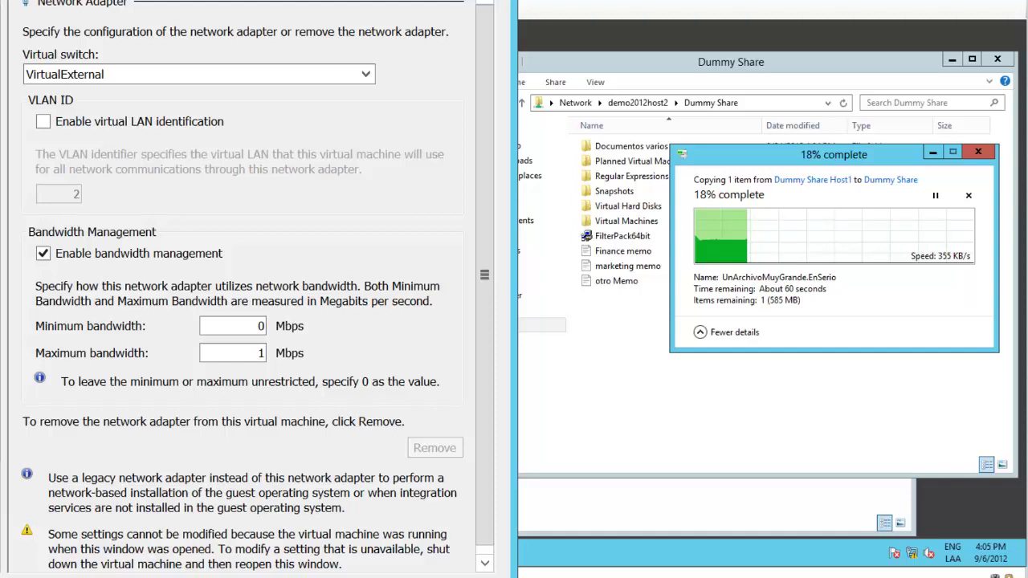
double_click(259, 353)
type("50")
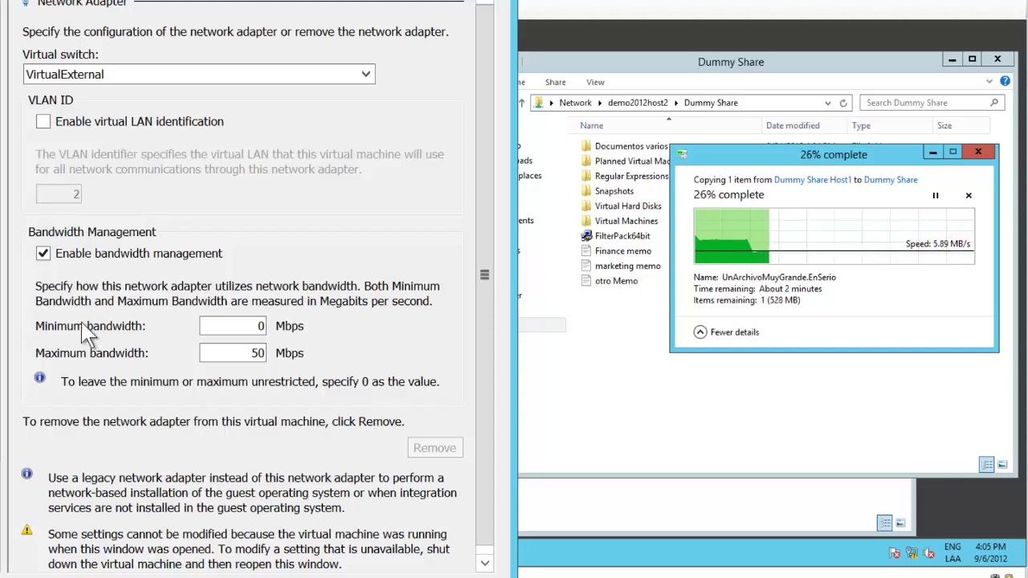
Disable bandwidth management on VM2Demo's VirtualExternal adapter and cancel the file copy running inside the virtual machine.
left_click(43, 254)
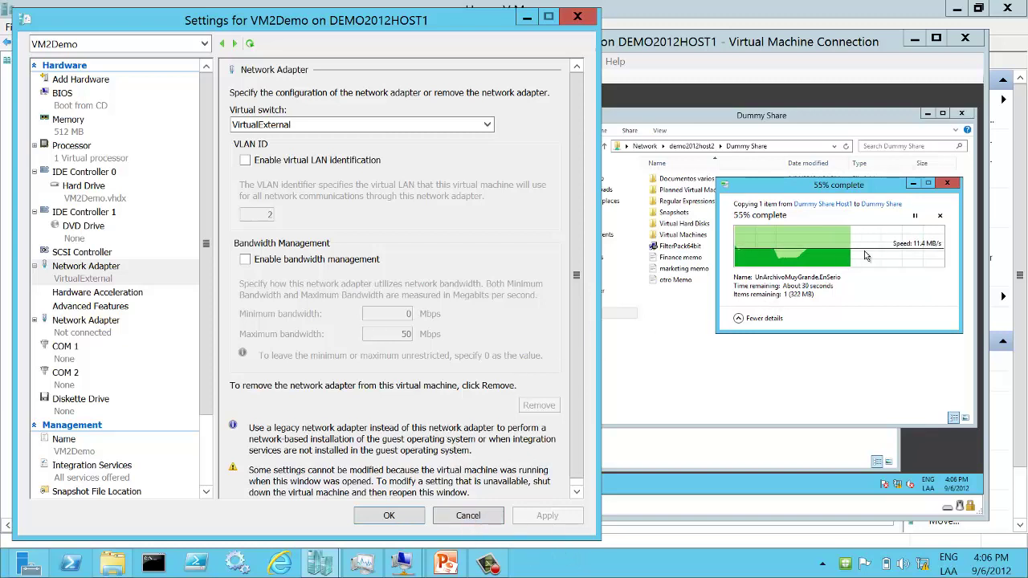
left_click(941, 218)
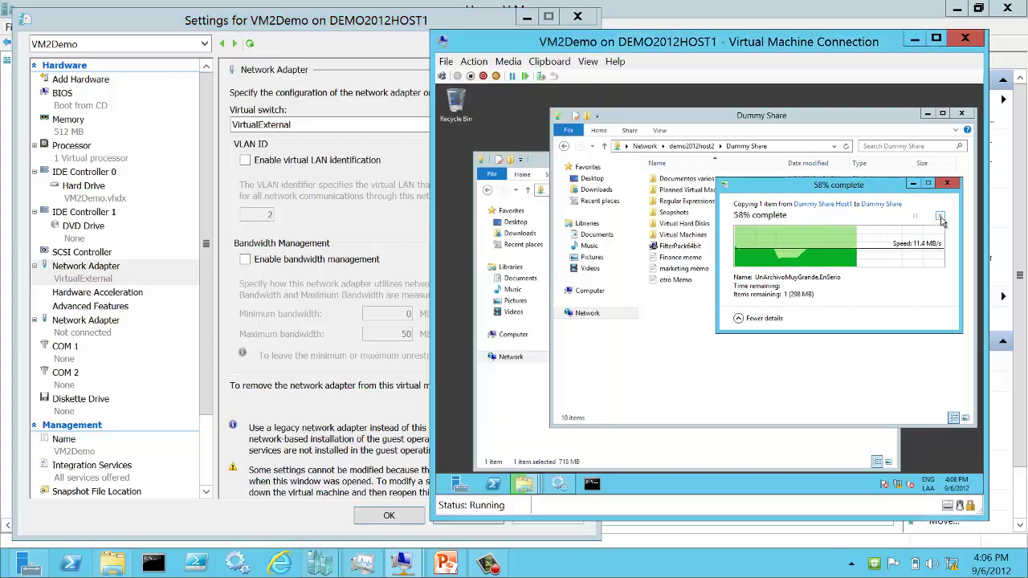
Minimize the VM2Demo connection and review the Hardware Acceleration and Advanced Features options of its VirtualExternal network adapter.
left_click(917, 39)
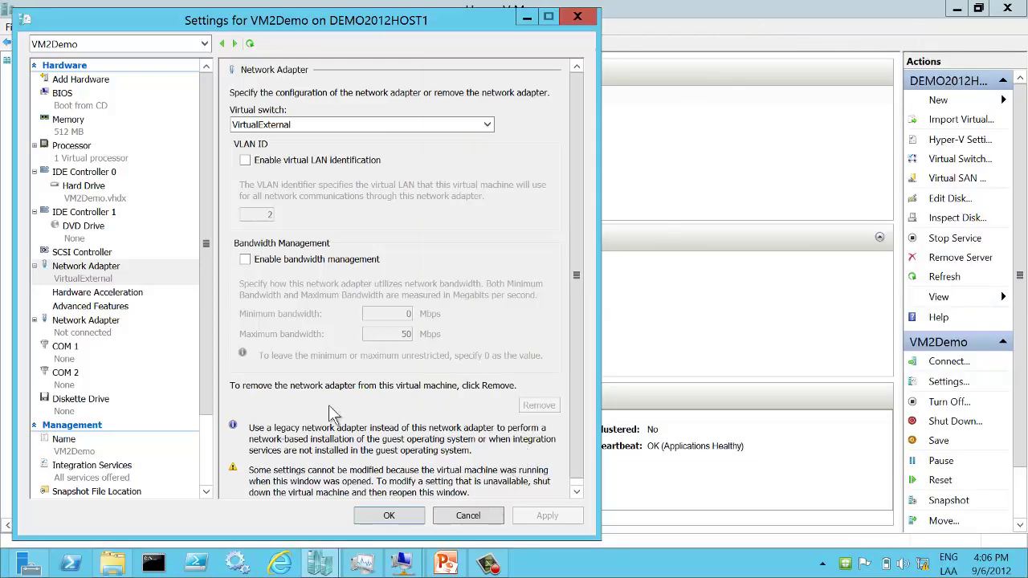
scroll(203, 315, "down", 1)
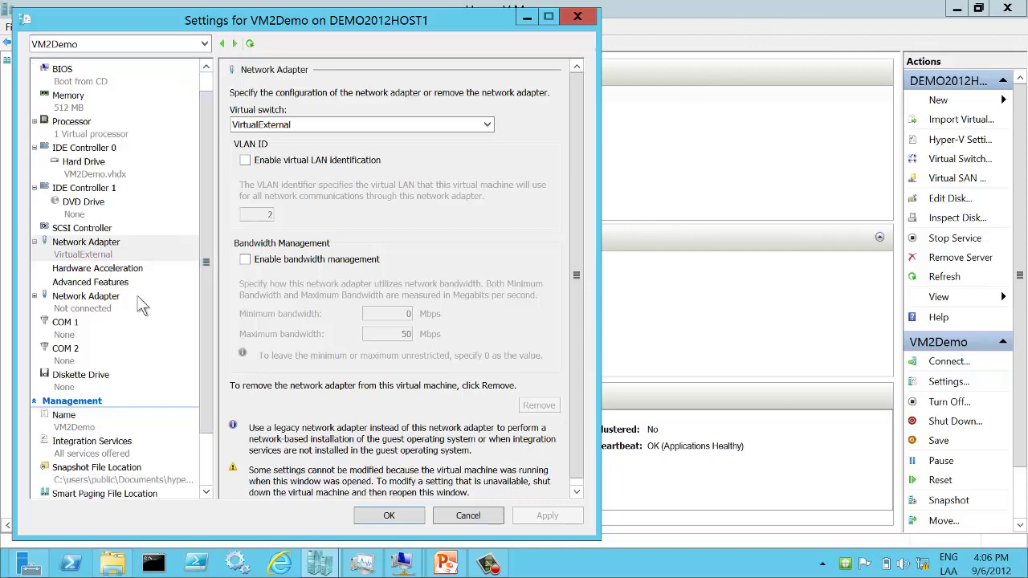
left_click(78, 273)
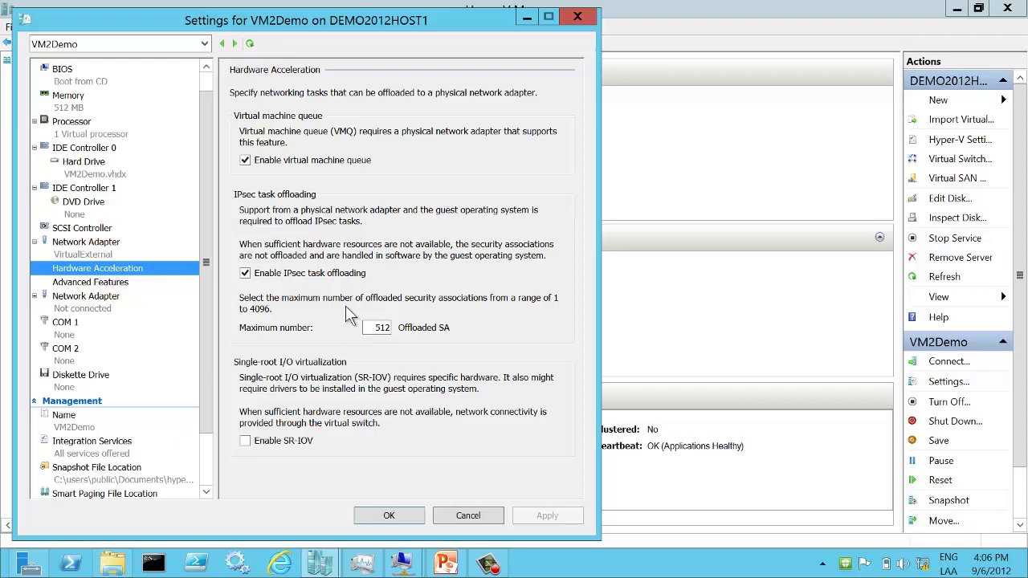
left_click(125, 285)
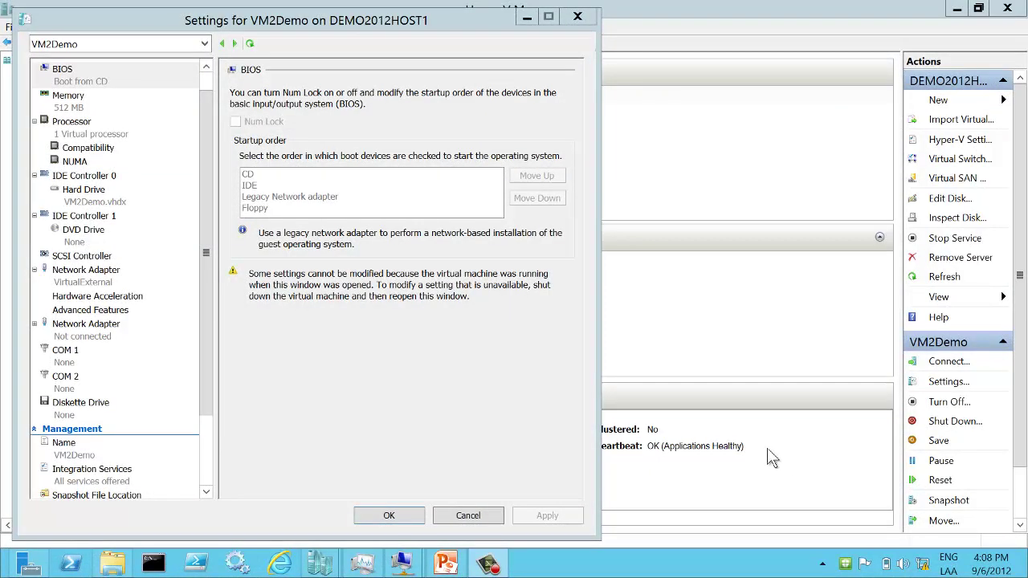
Review VM2Demo's processor compatibility and NUMA configuration, and close its settings without making changes.
left_click(67, 148)
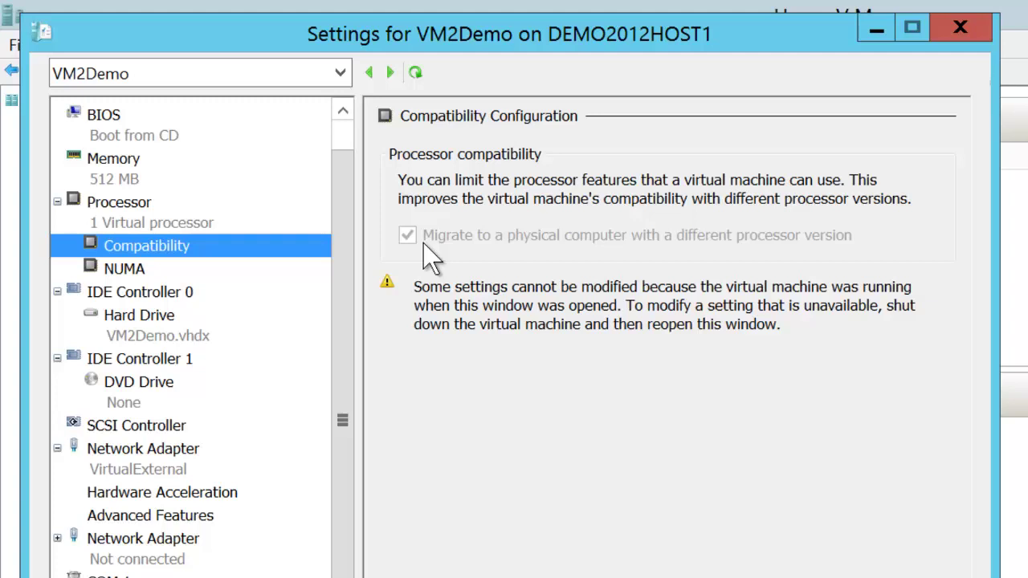
left_click(132, 273)
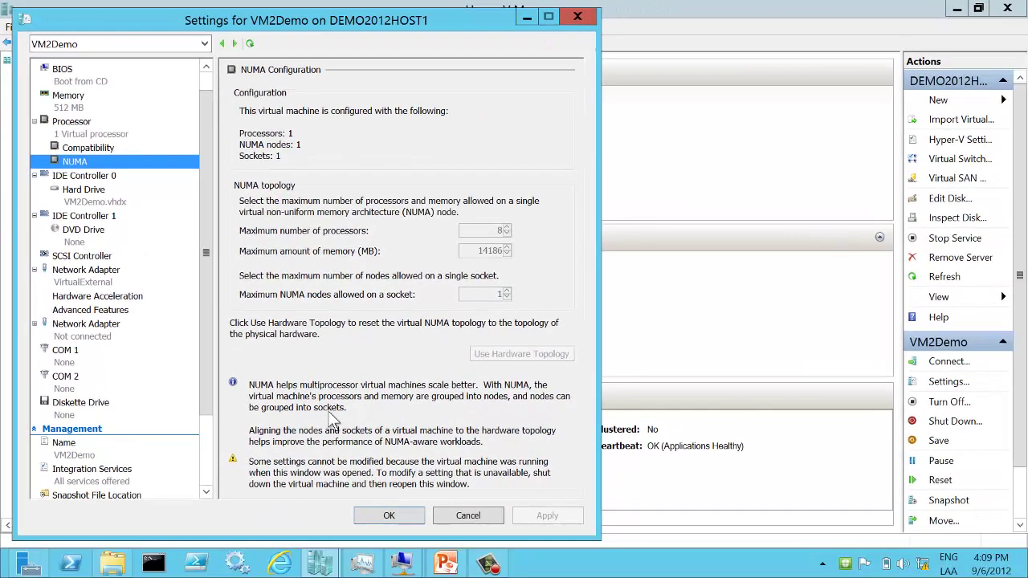
left_click(448, 522)
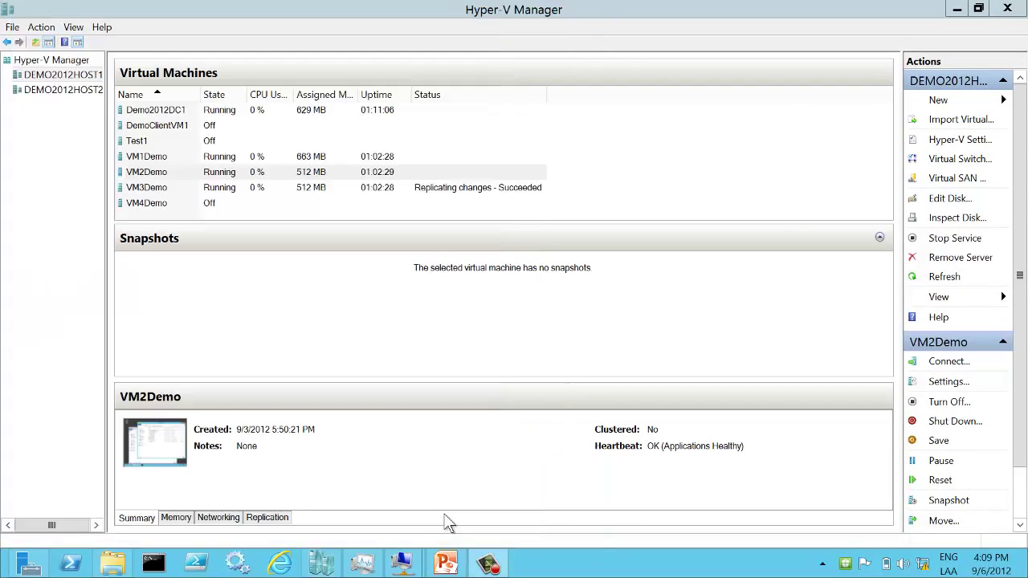
Begin creating a new virtual machine on DEMO2012HOST1 and name it Test2.
left_click(937, 99)
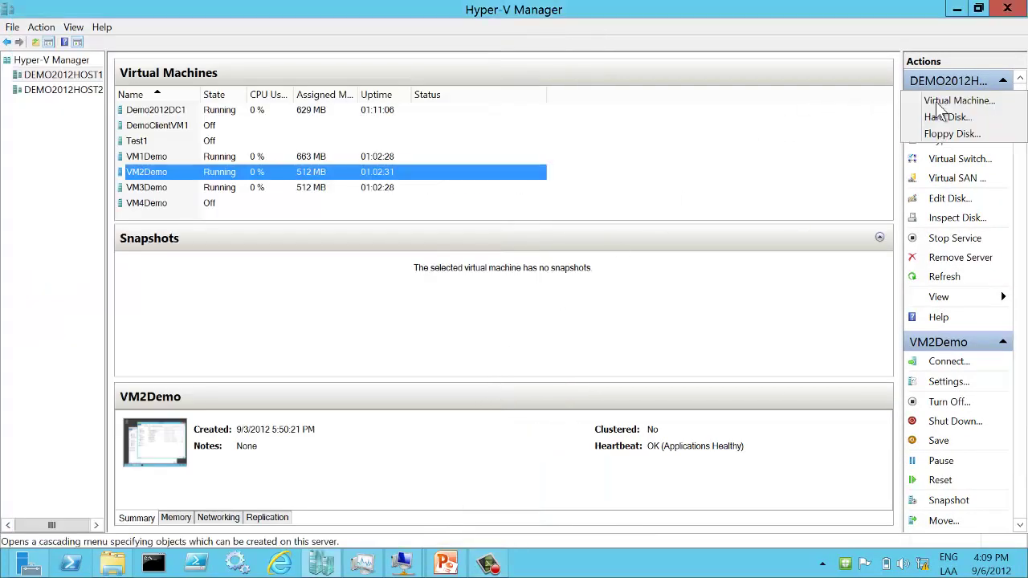
left_click(936, 101)
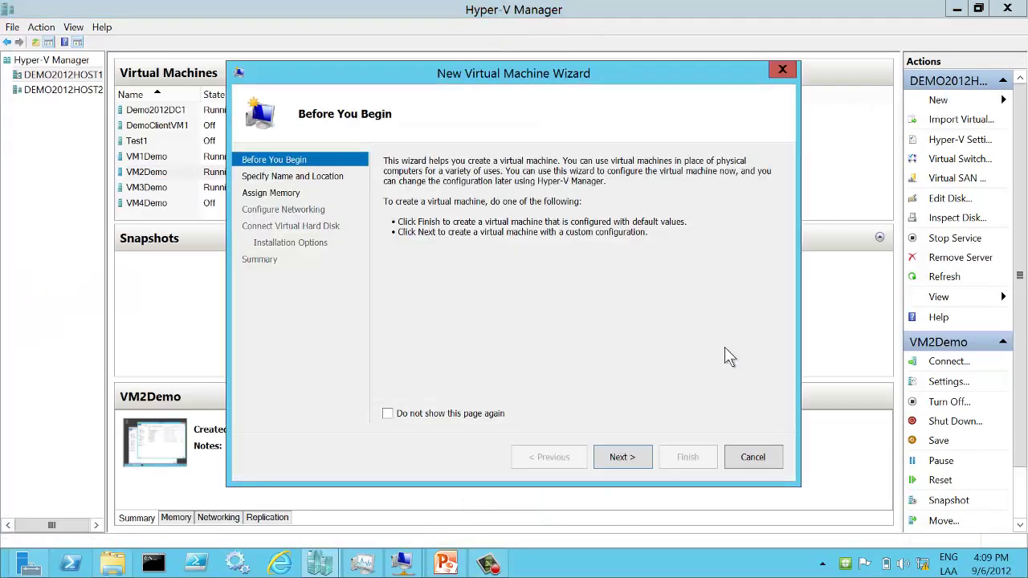
left_click(631, 455)
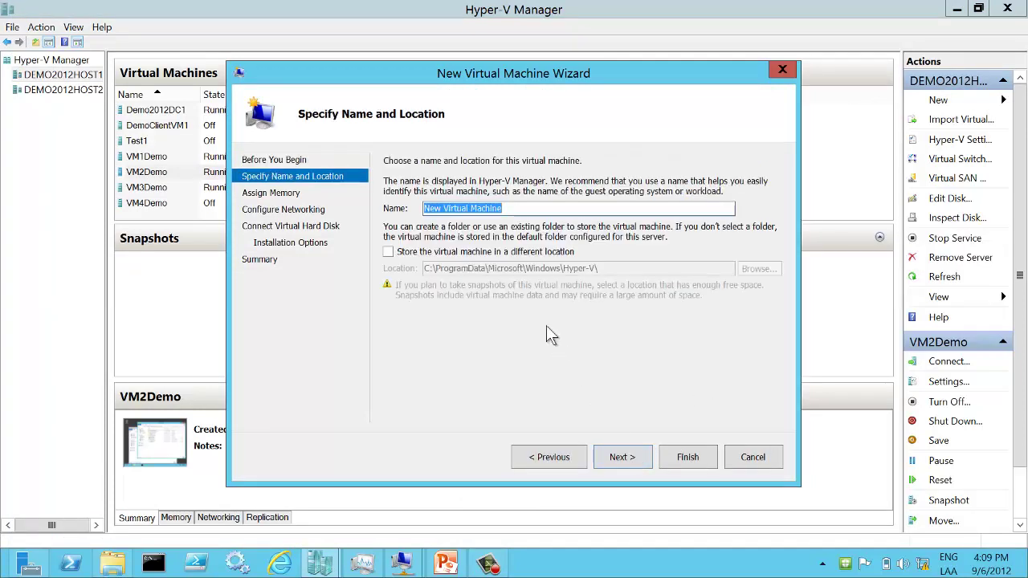
type("Test1")
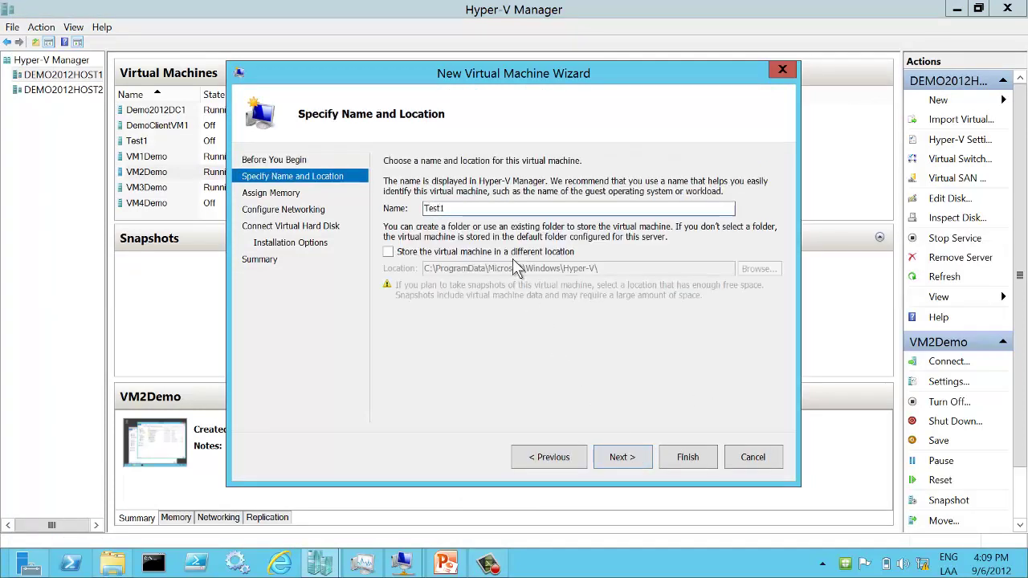
key("BackSpace")
type("2")
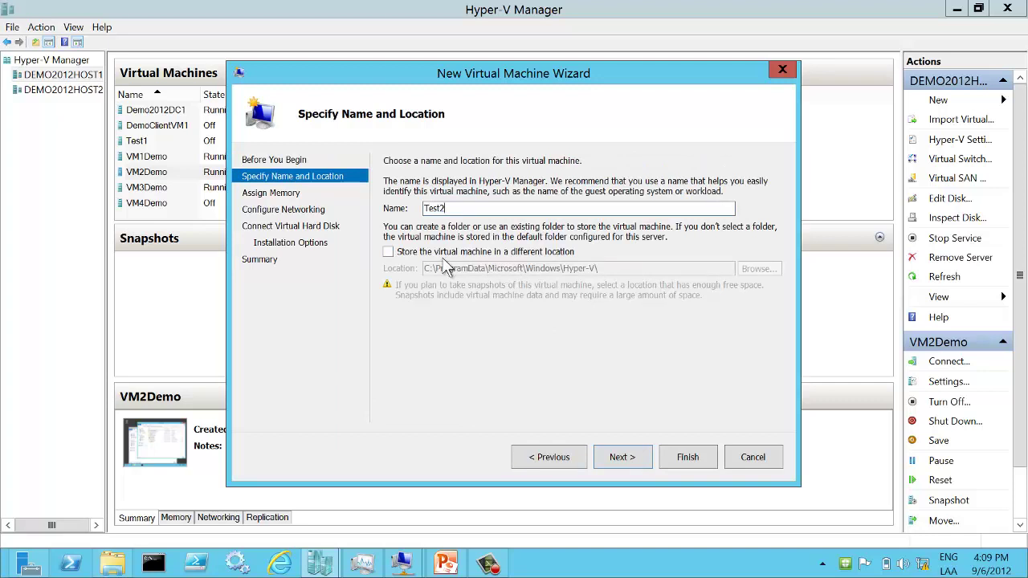
Set the new virtual machine's storage location to the network share \\demo2012host2\Dummy Share\ and cancel the wizard.
left_click(397, 252)
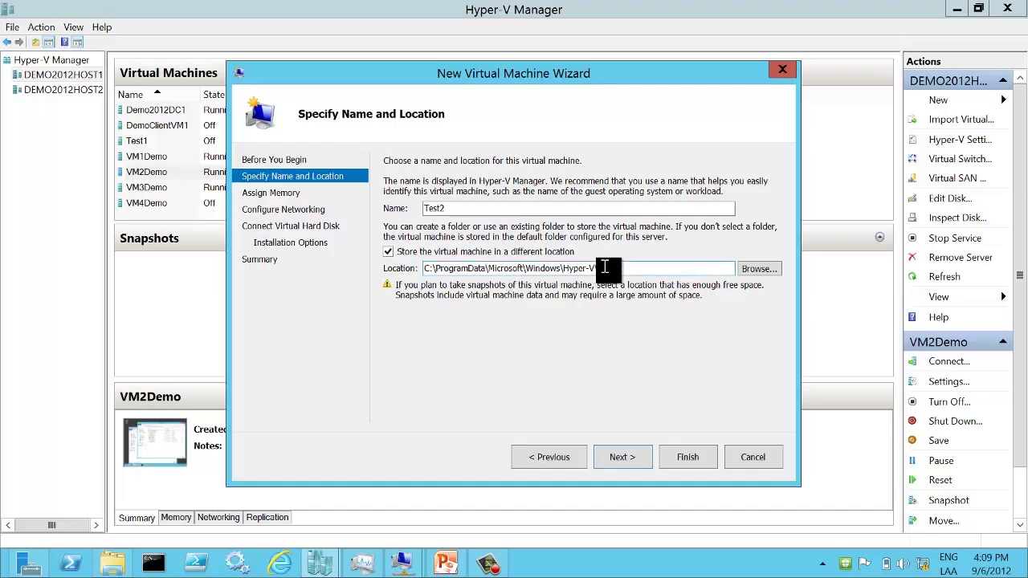
left_click_drag(604, 267, 406, 270)
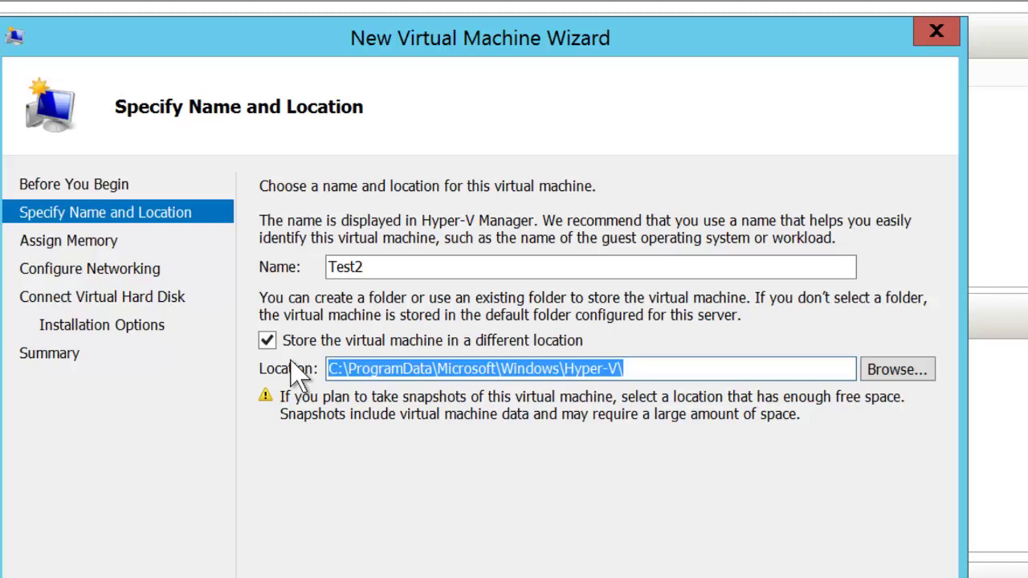
type("\\\\demo")
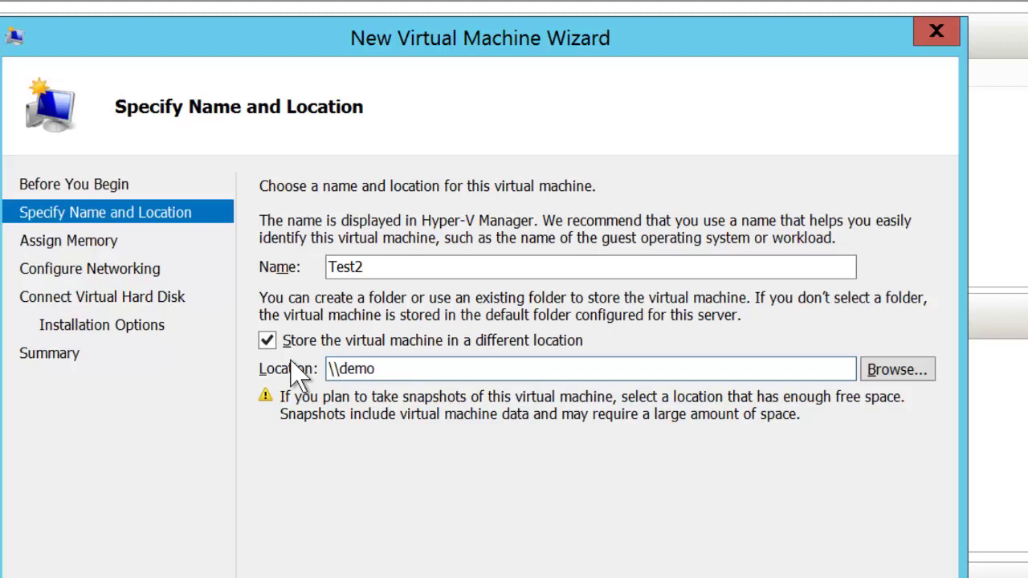
type("2012host2")
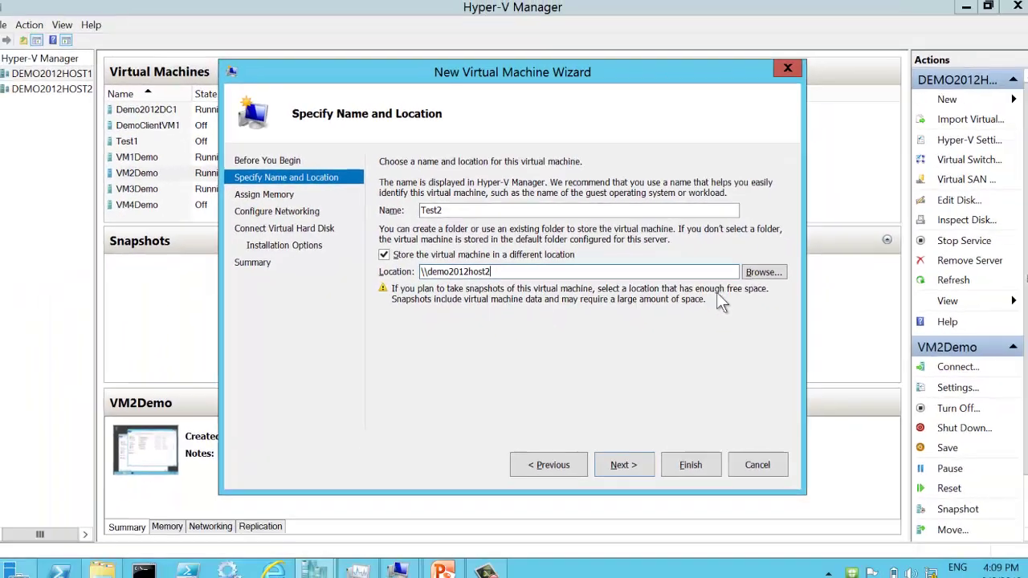
left_click(620, 457)
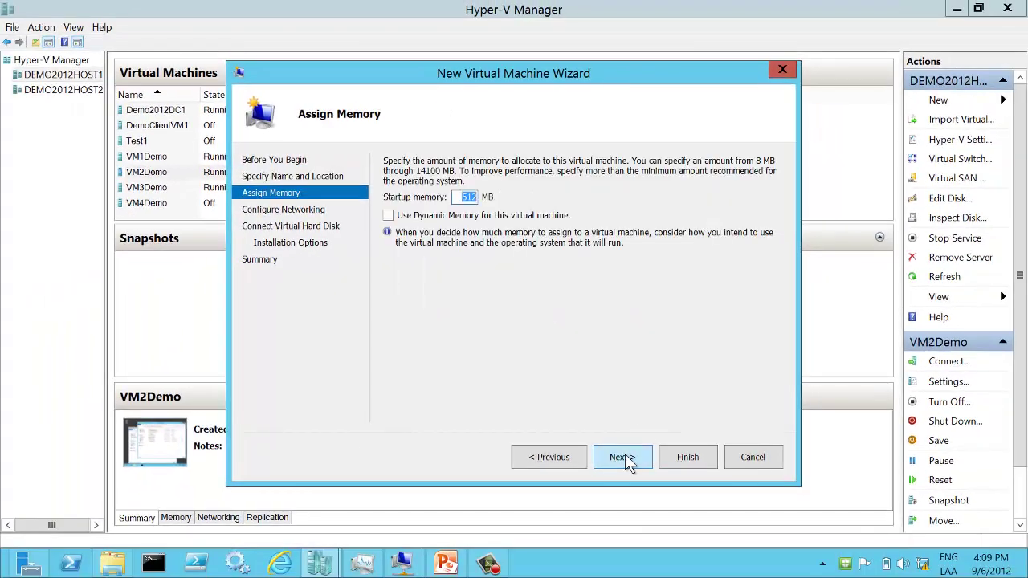
left_click(567, 455)
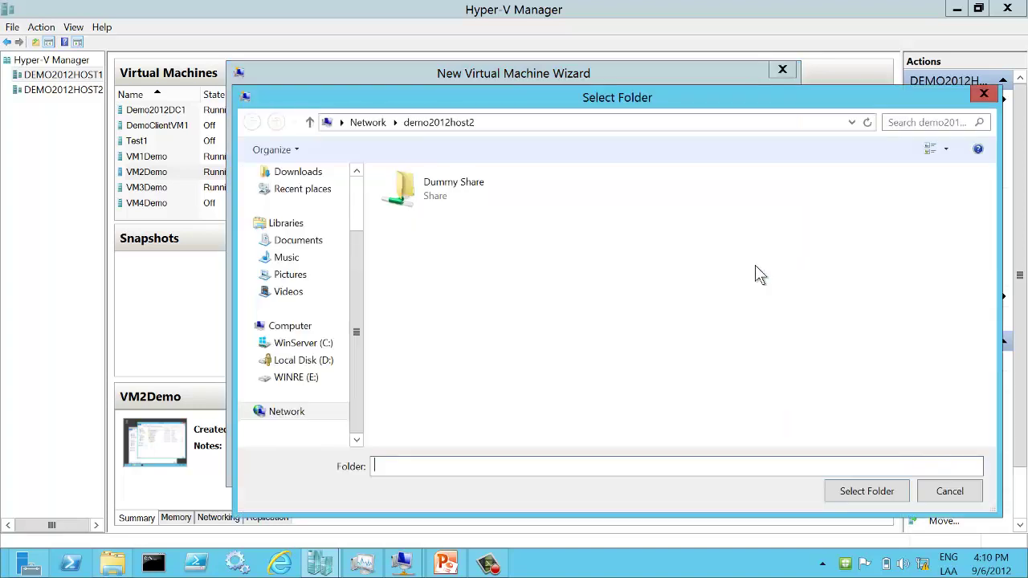
double_click(454, 183)
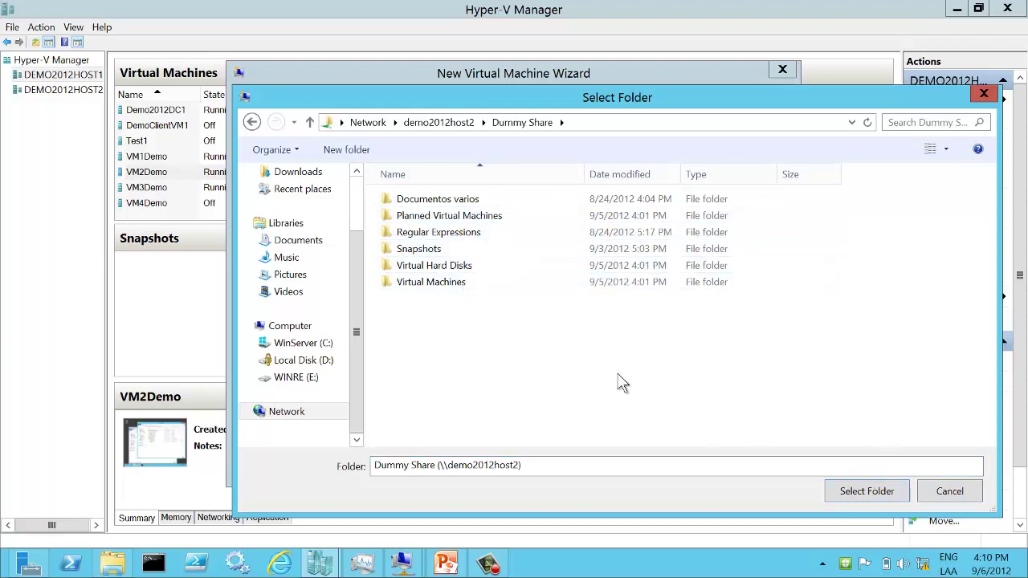
left_click(875, 491)
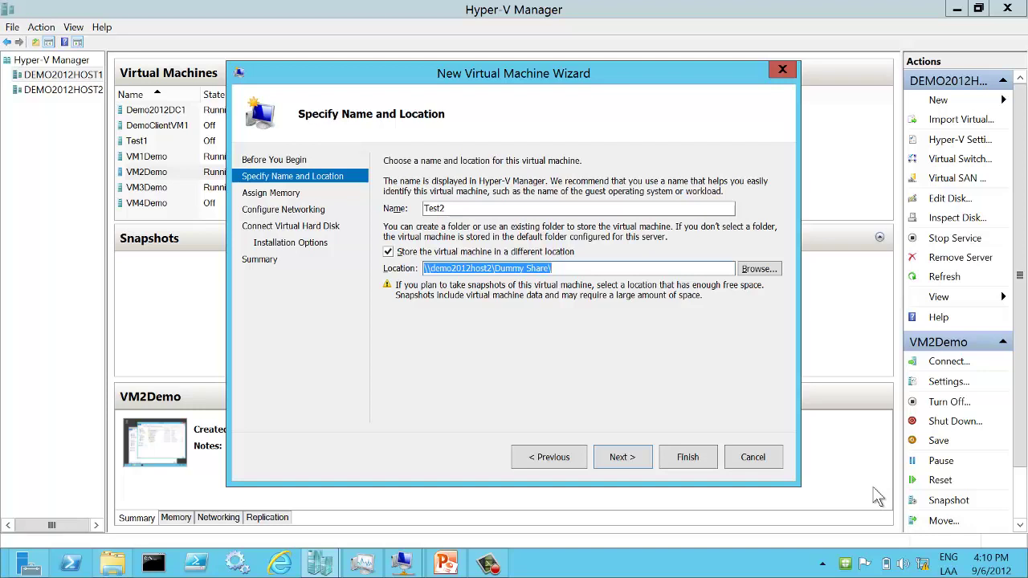
left_click(763, 456)
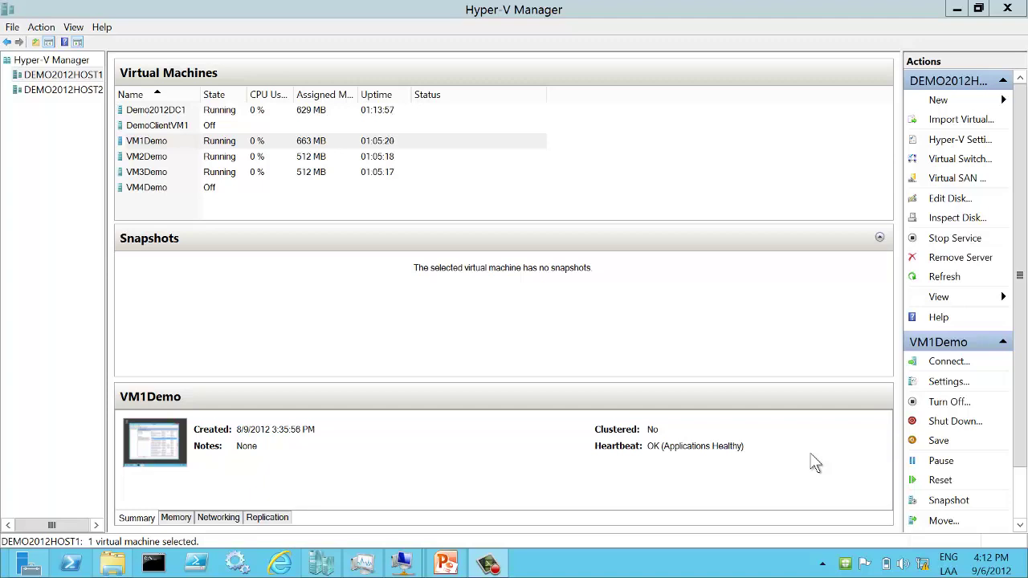
Begin enabling replication for VM1Demo and specify DEMO2012HOST2 as the replica server.
right_click(251, 143)
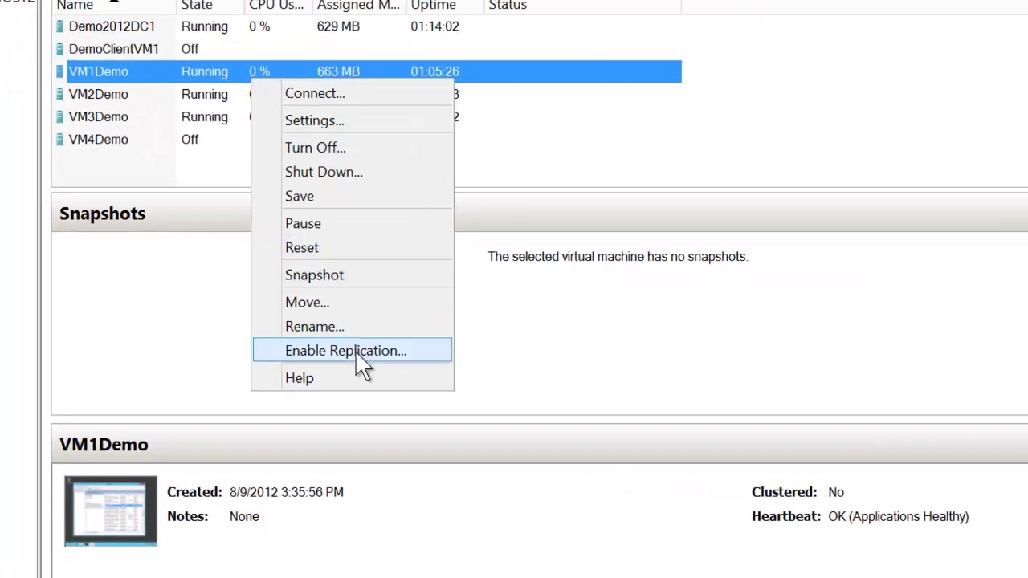
left_click(359, 353)
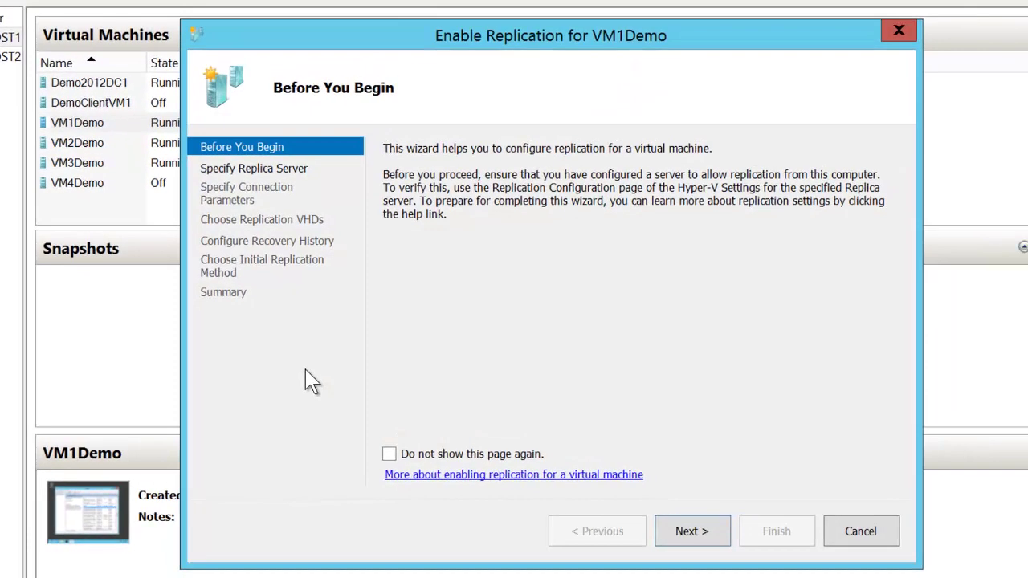
left_click(692, 531)
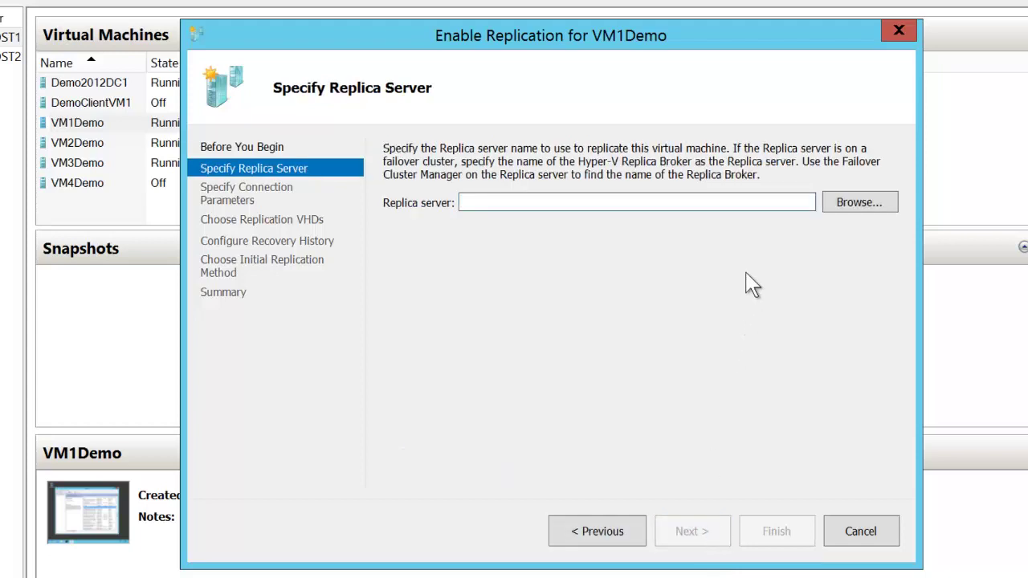
left_click(832, 201)
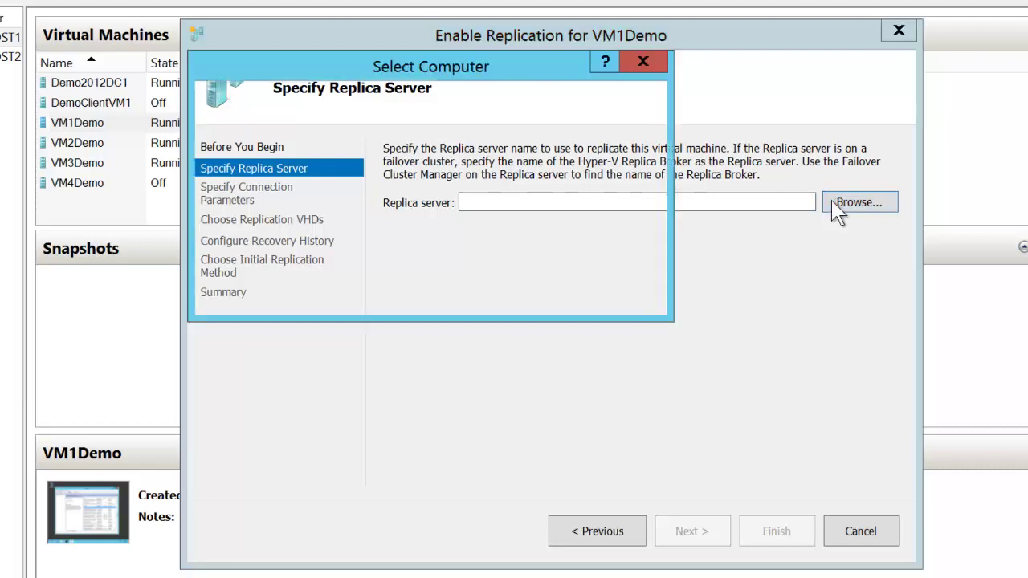
type("demo201")
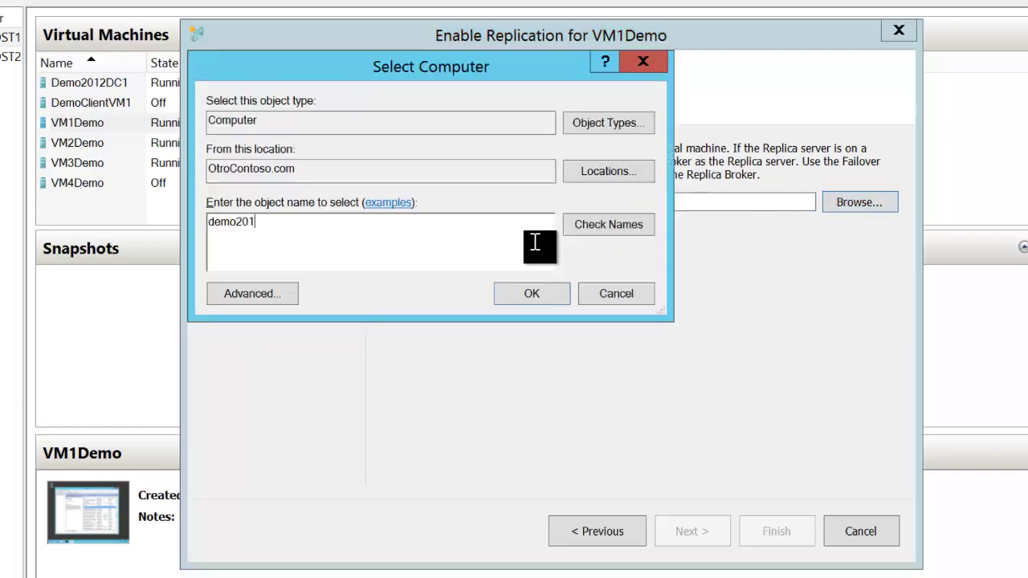
type("2host2")
left_click(601, 227)
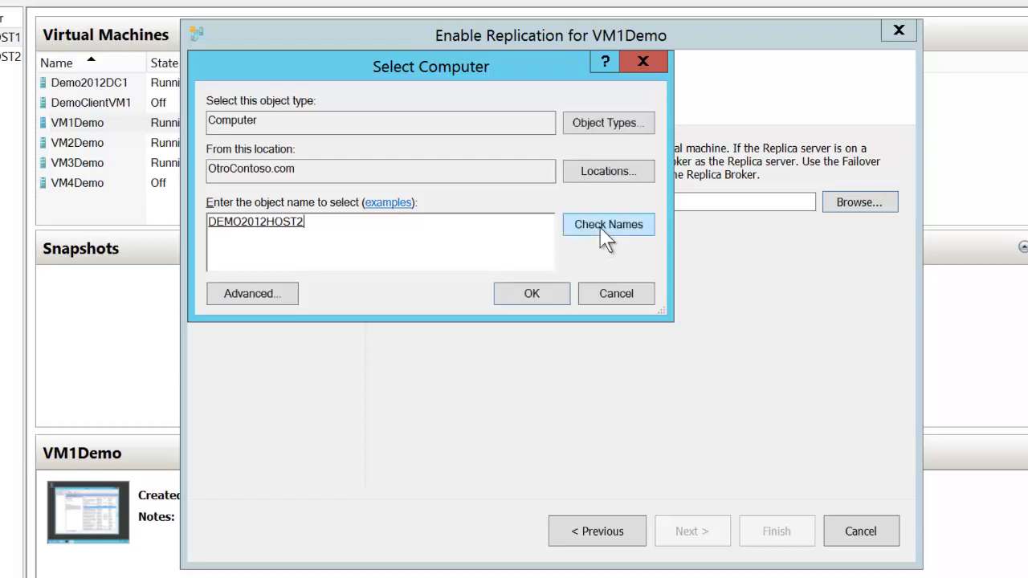
left_click(529, 294)
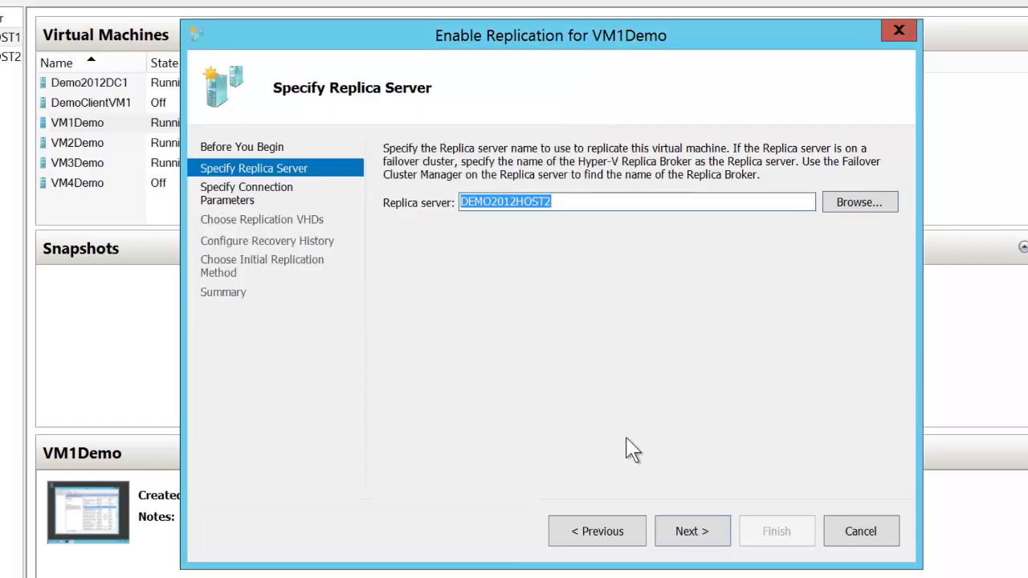
left_click(681, 536)
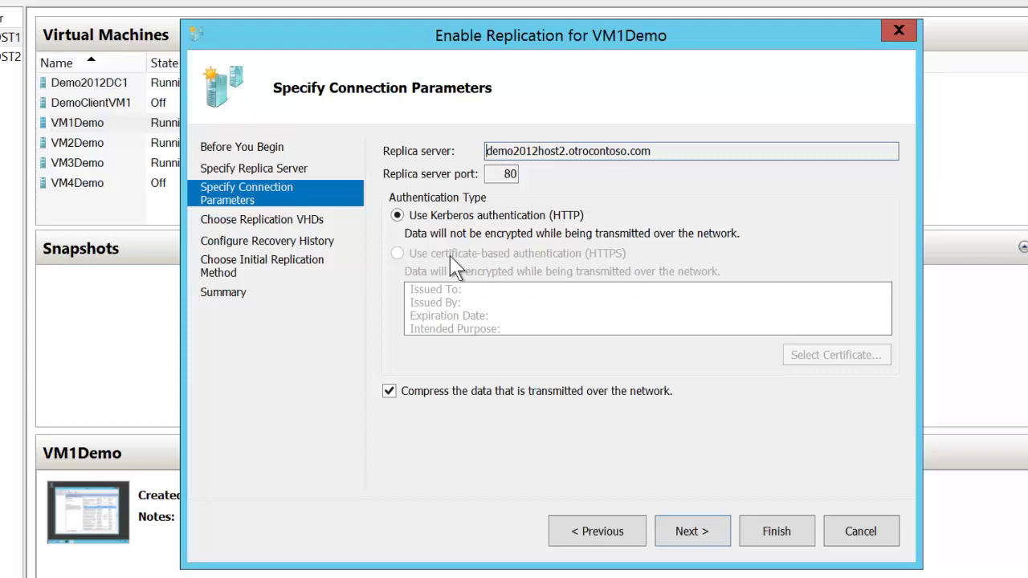
Accept Kerberos authentication with compression and the VM1Demo.vhdx disk for replication, and choose to store additional recovery points.
left_click(709, 524)
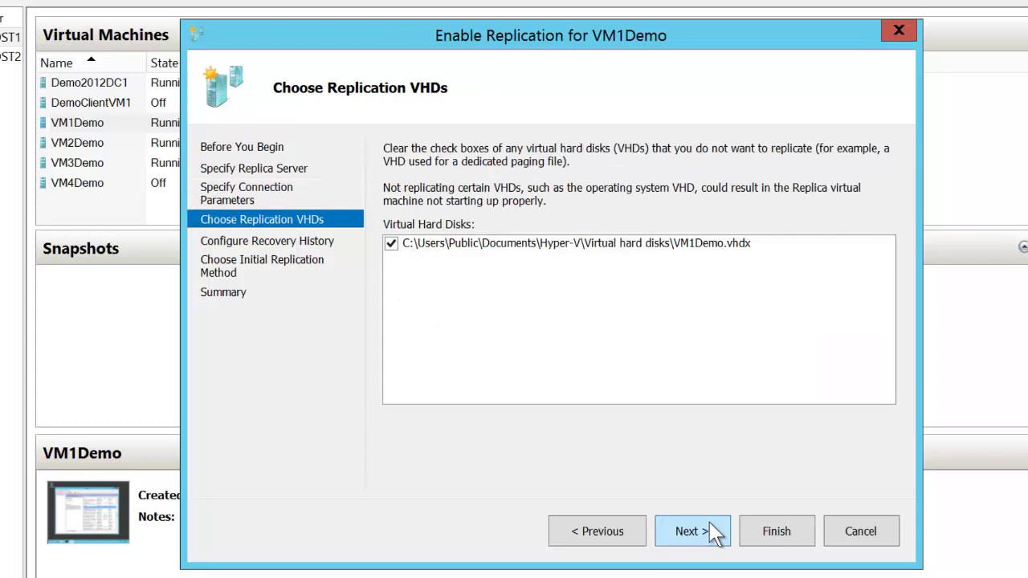
left_click(709, 522)
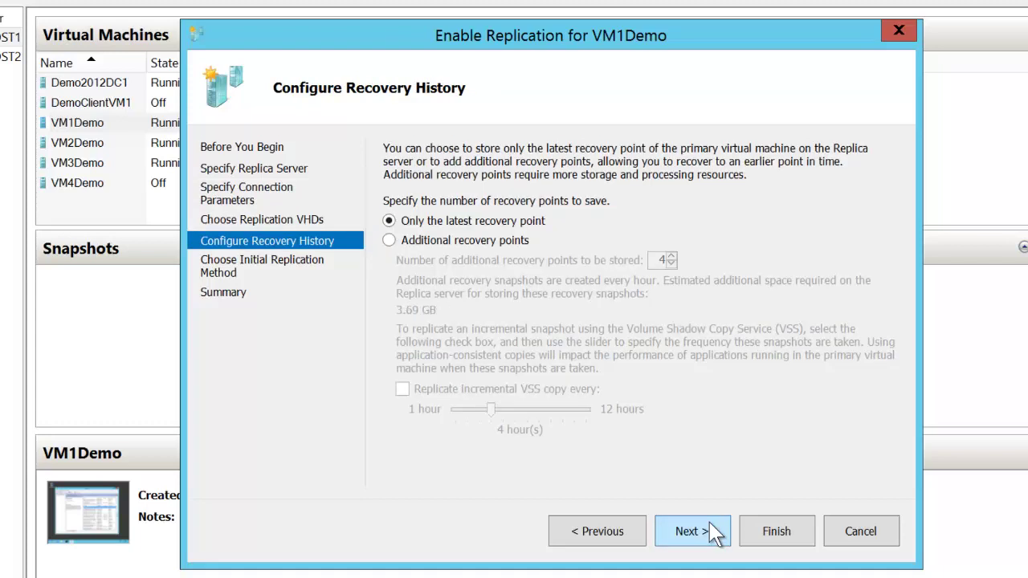
left_click(455, 241)
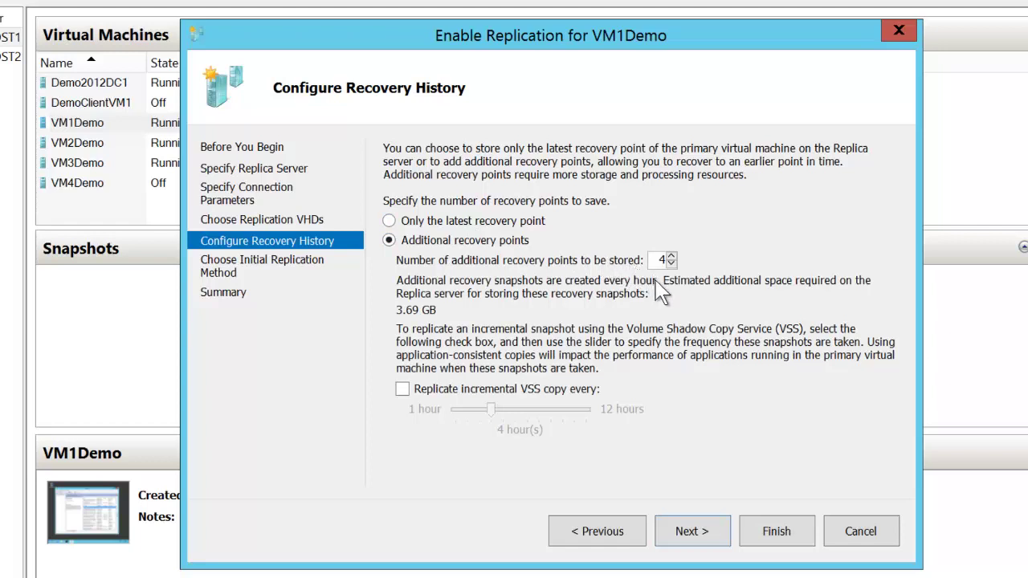
Enable replication for VM1Demo with 4 additional recovery points, sending the initial copy over the network and starting immediately.
double_click(660, 258)
left_click(710, 538)
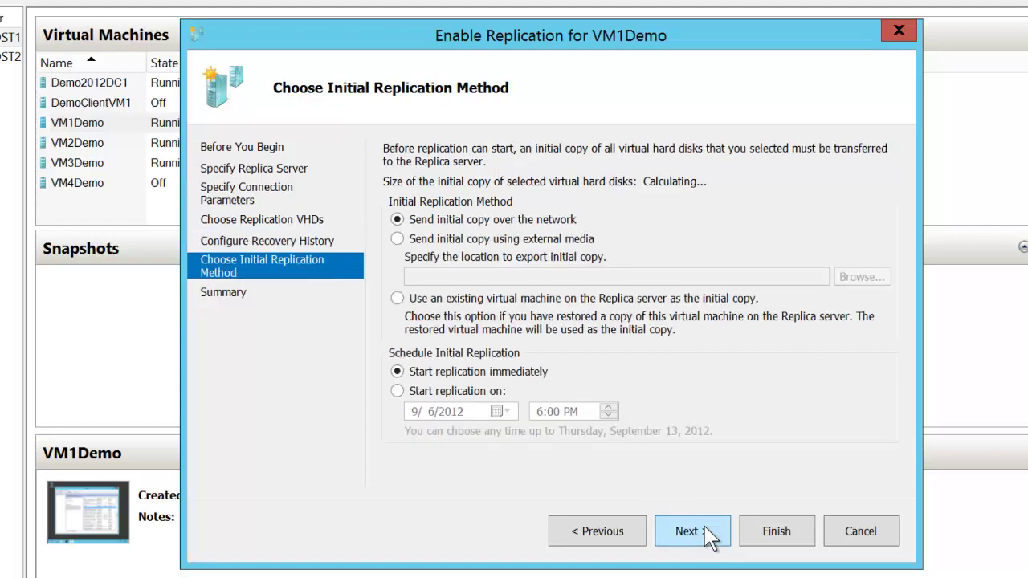
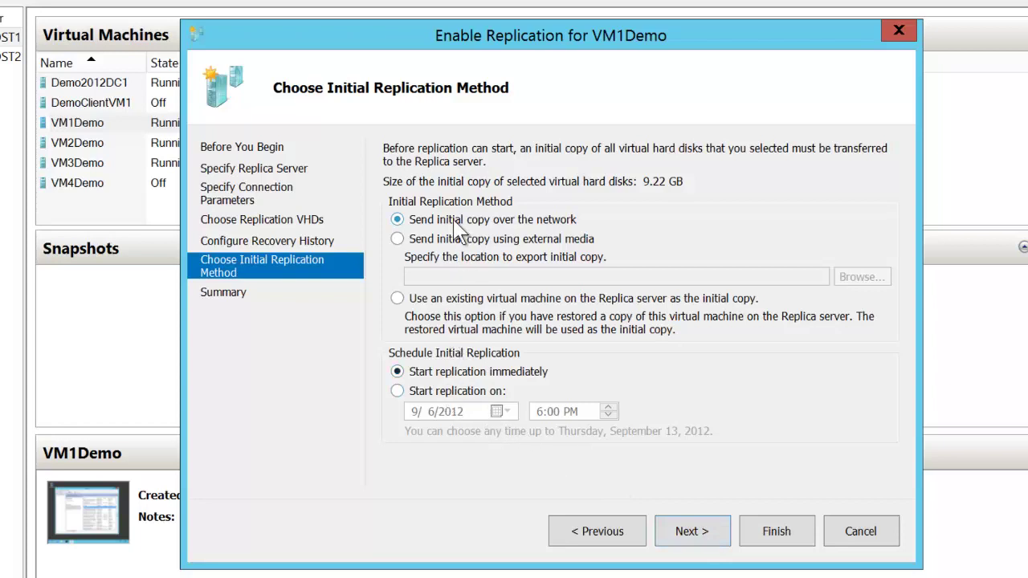
left_click(409, 391)
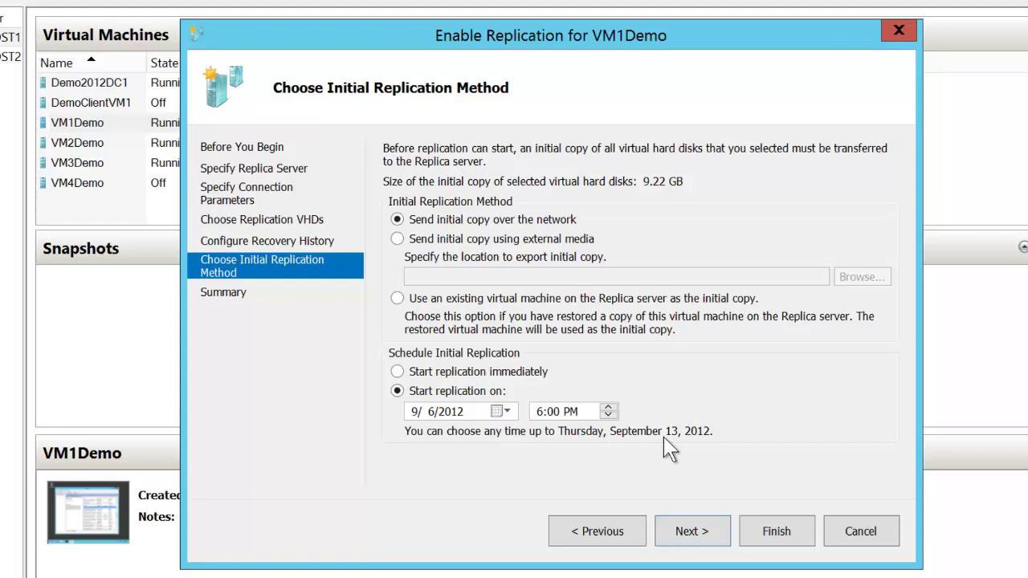
left_click(438, 373)
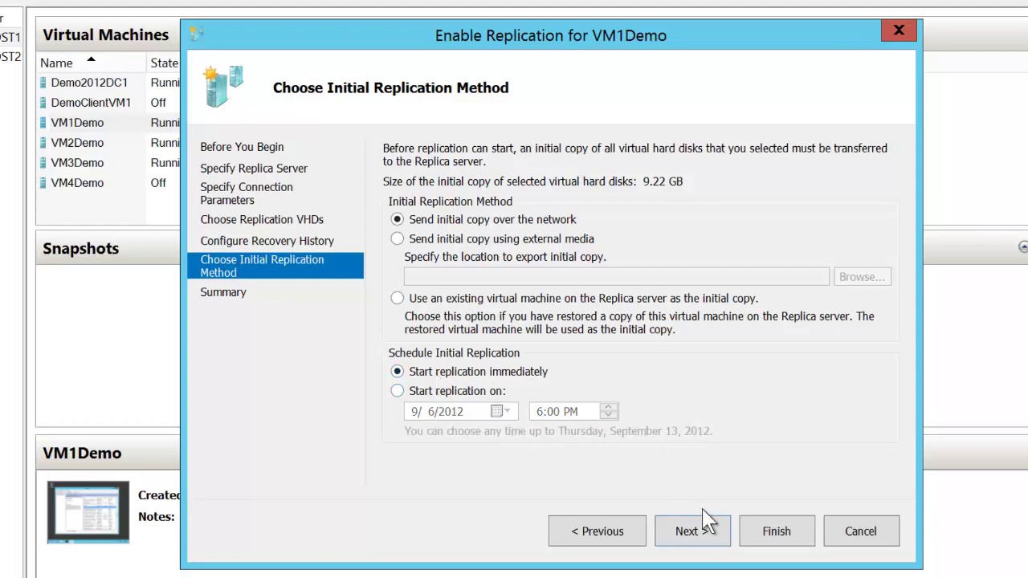
left_click(713, 531)
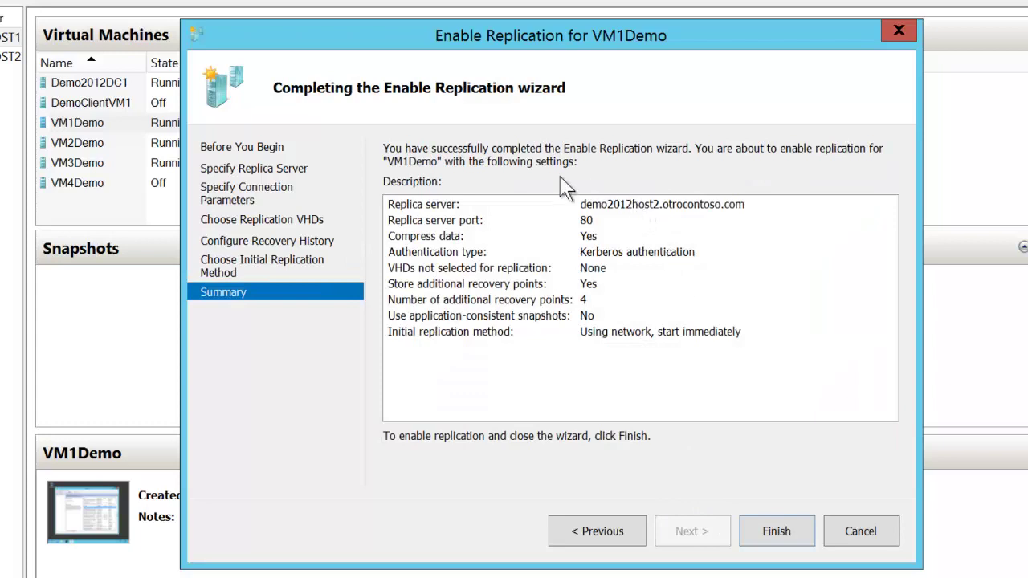
left_click(777, 534)
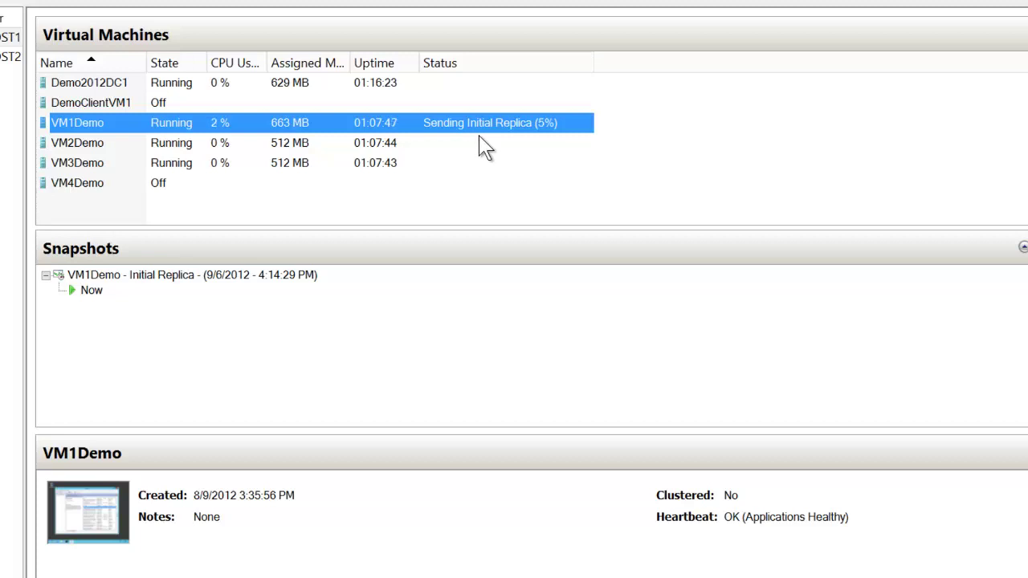
Remove replication from VM1Demo on DEMO2012HOST1 and confirm the removal.
right_click(475, 122)
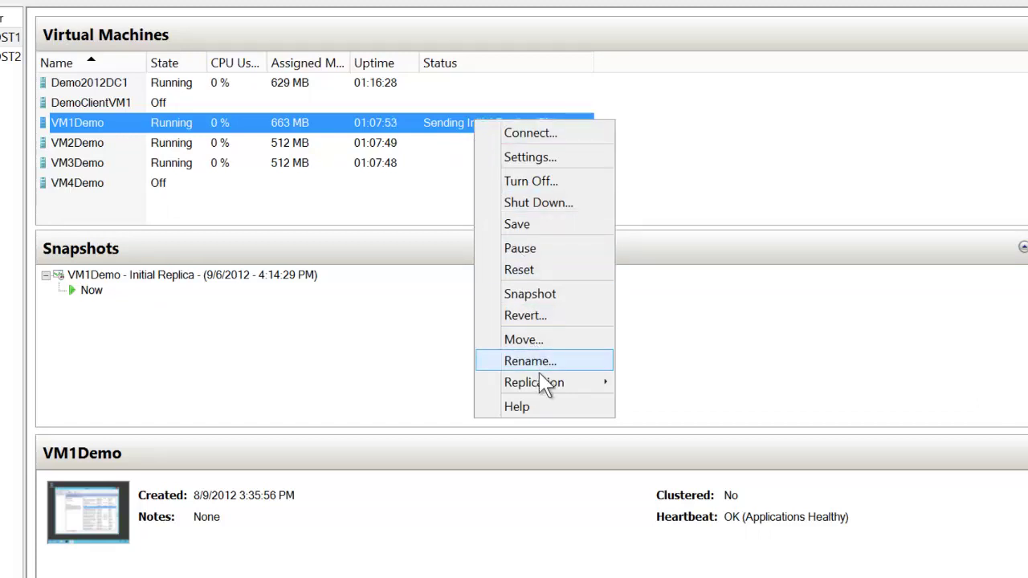
mouse_move(543, 383)
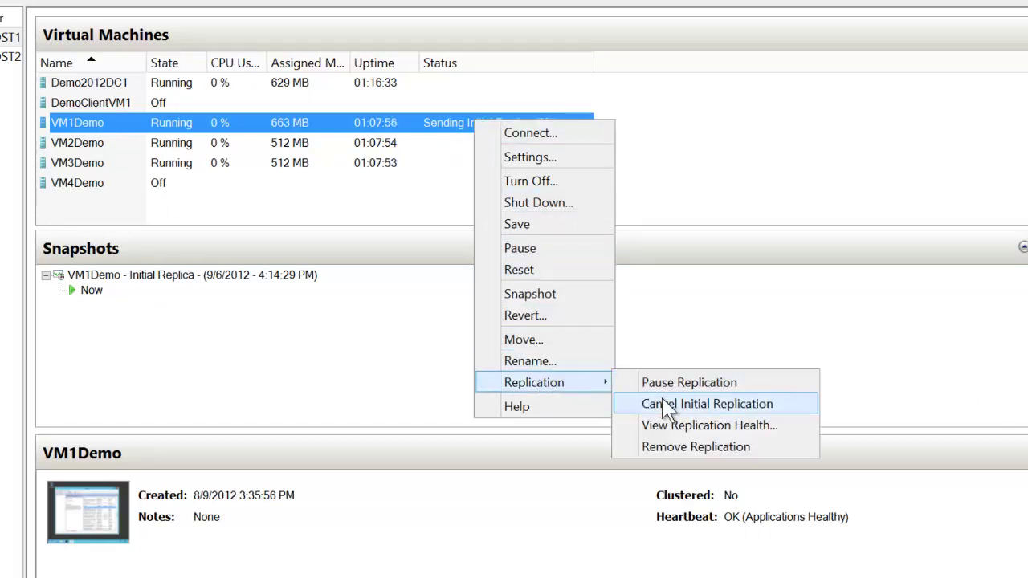
left_click(677, 448)
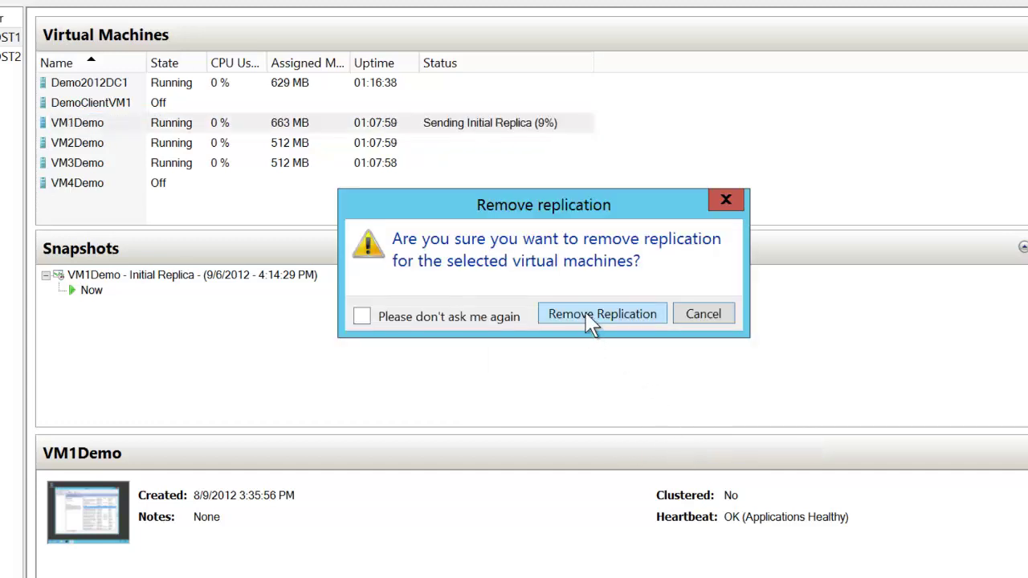
left_click(587, 315)
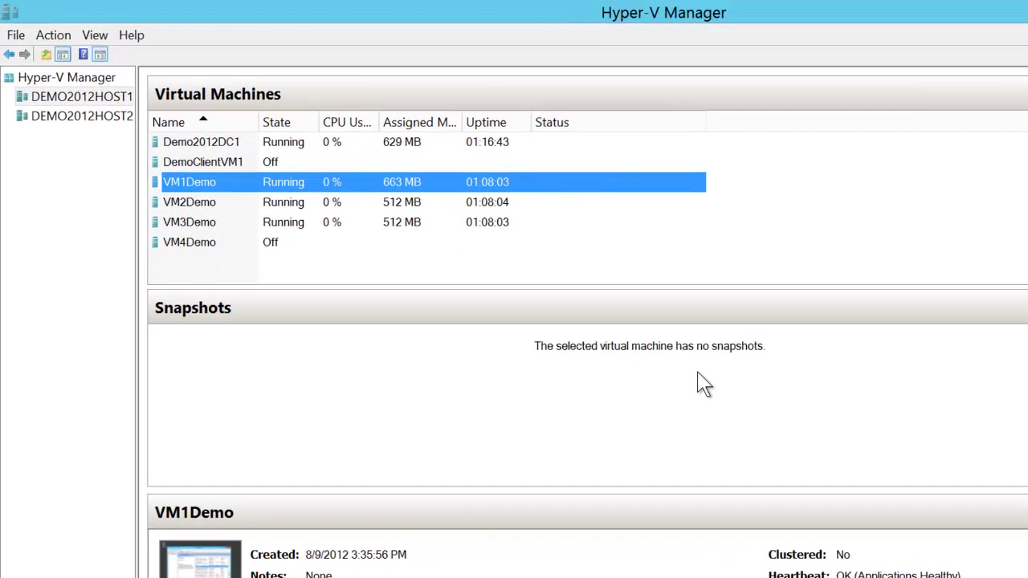
Try to fail over the VM3Demo replica on DEMO2012HOST2 to its latest recovery point.
left_click(326, 224)
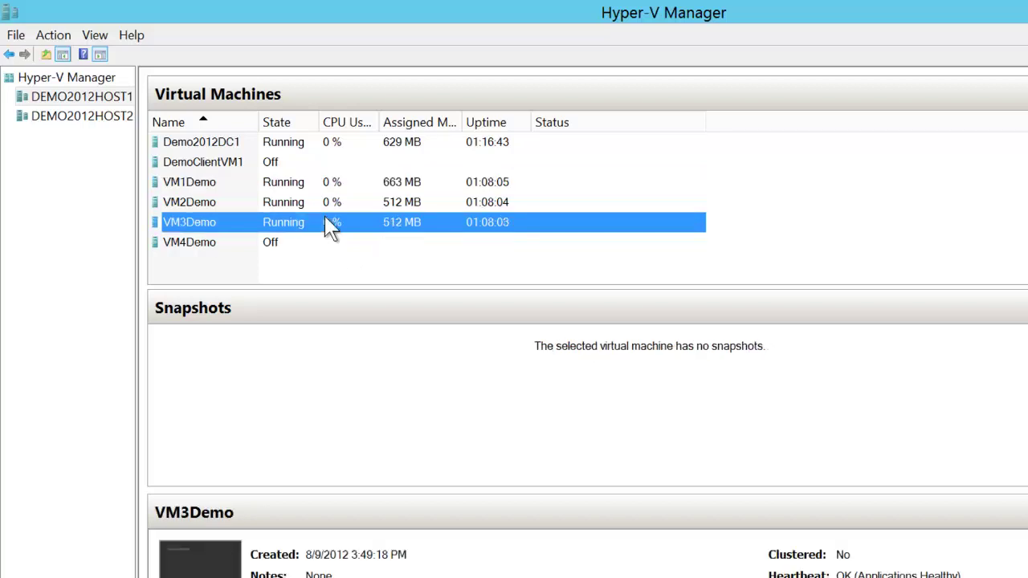
left_click(118, 120)
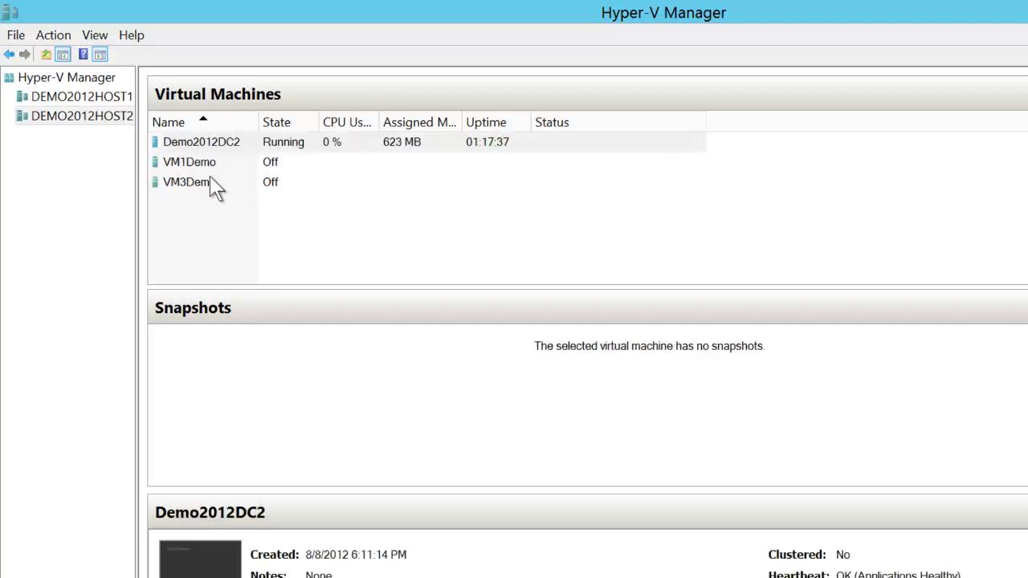
left_click(214, 184)
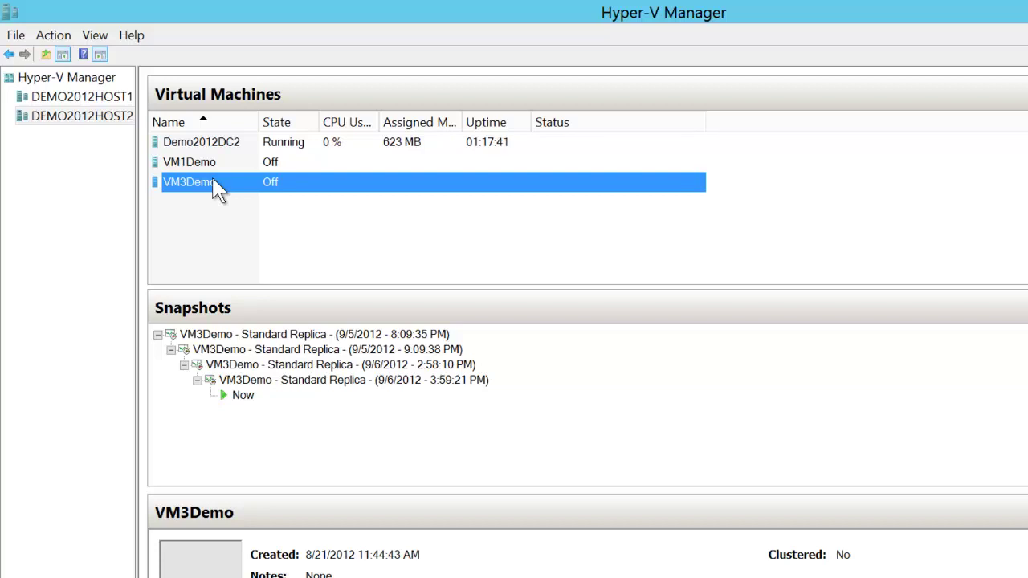
right_click(219, 189)
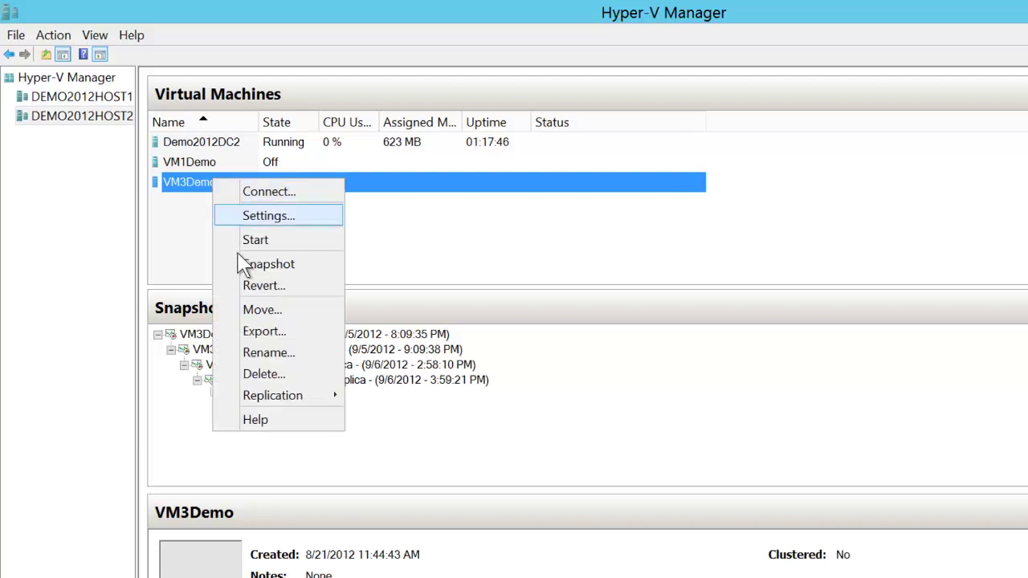
mouse_move(291, 401)
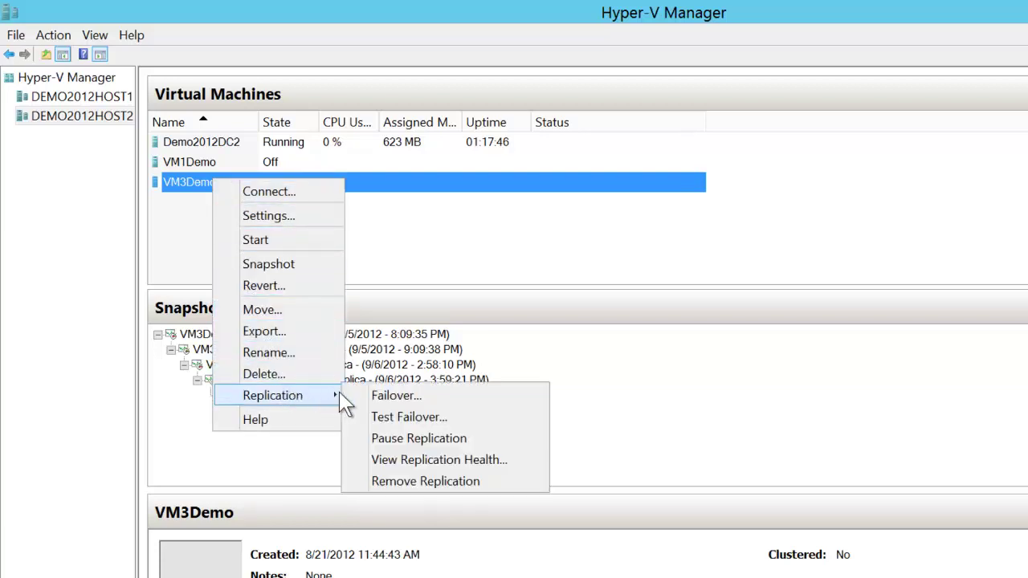
left_click(393, 397)
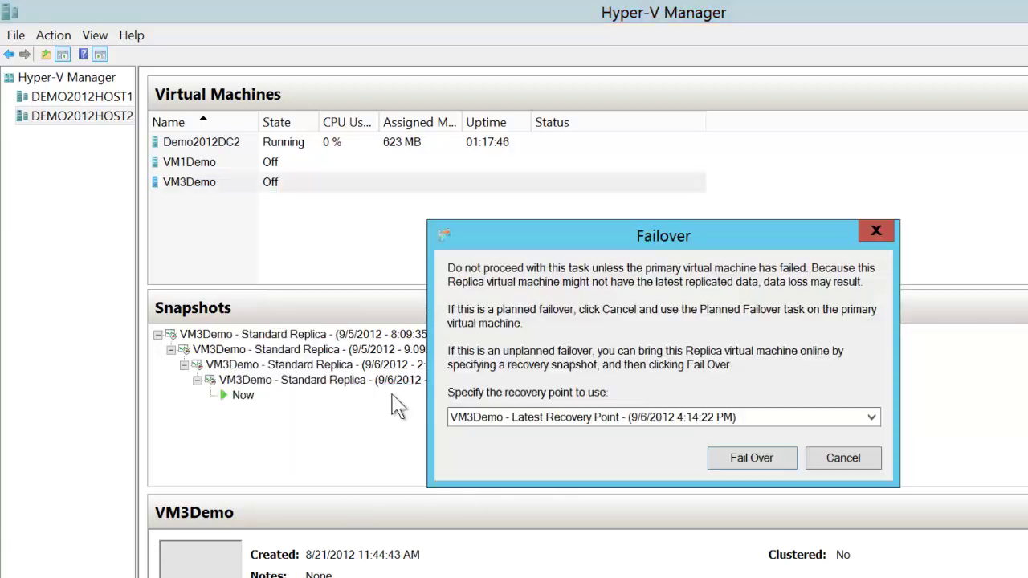
left_click(728, 452)
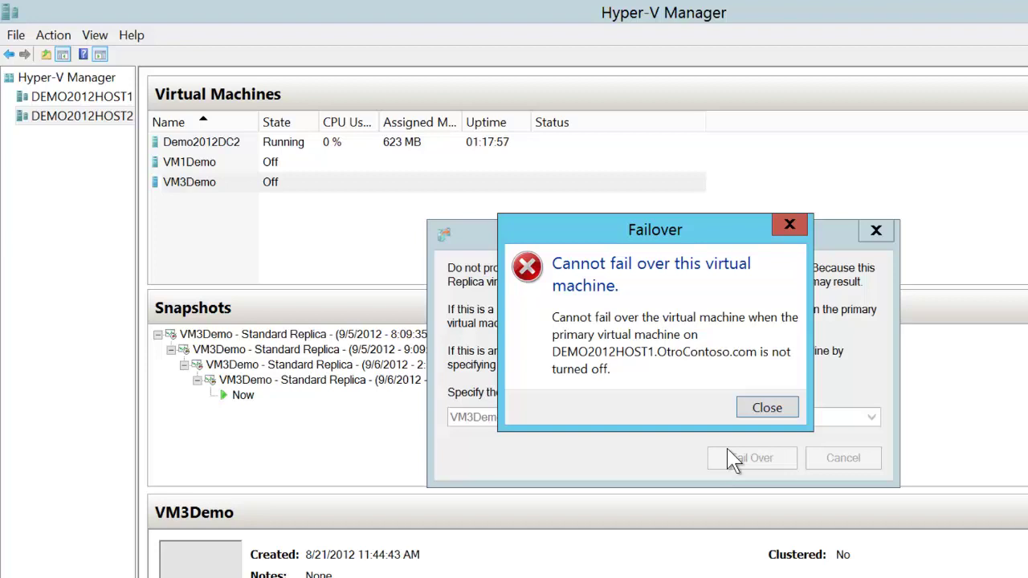
left_click(759, 410)
left_click(823, 459)
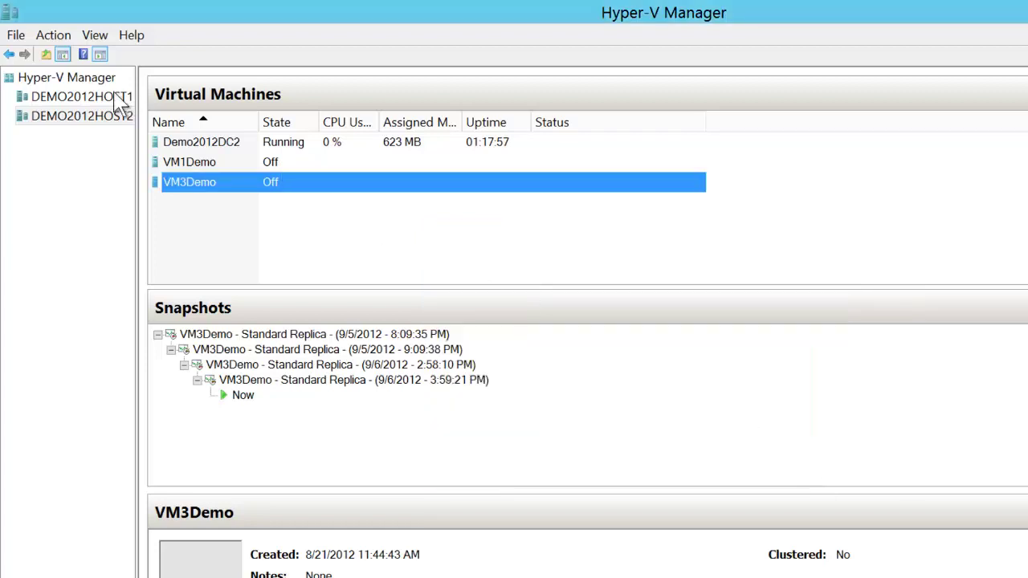
Shut down the primary VM3Demo virtual machine on DEMO2012HOST1.
left_click(65, 98)
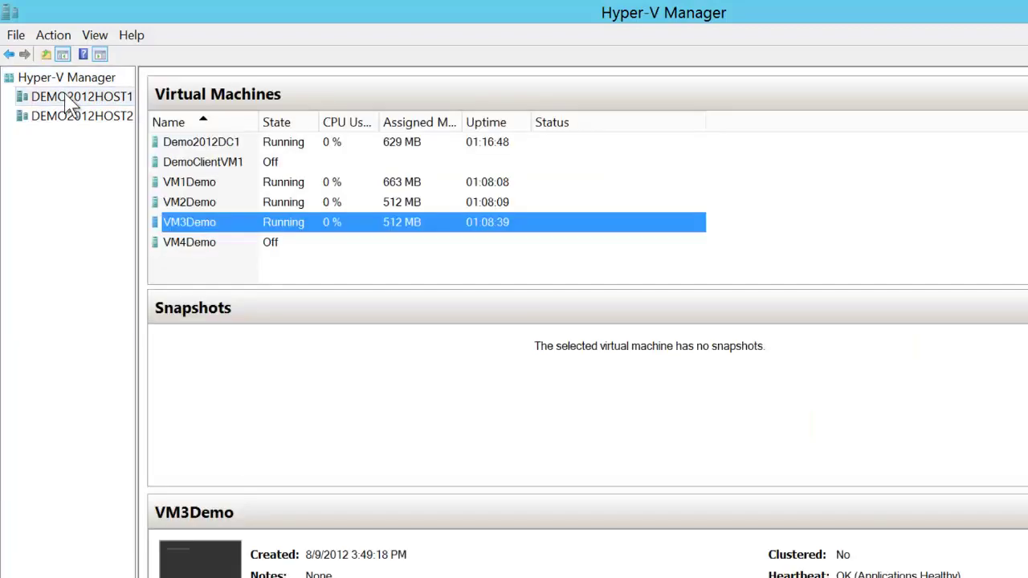
right_click(273, 231)
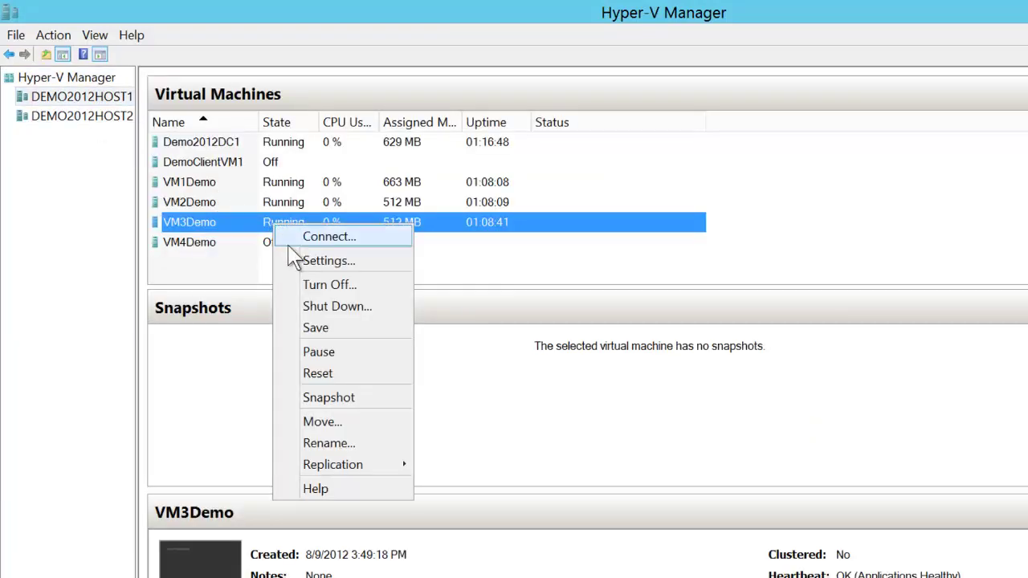
left_click(336, 308)
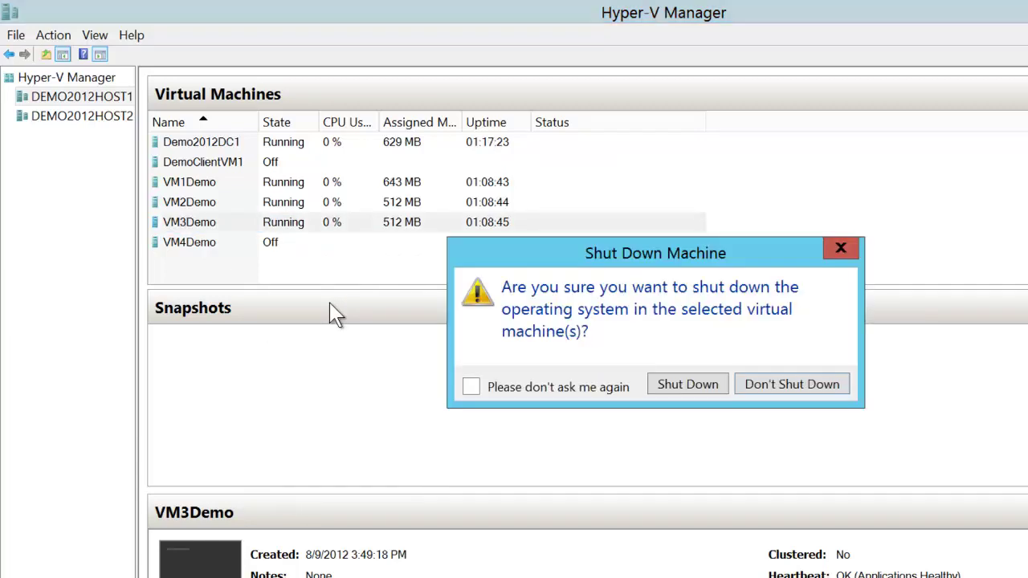
left_click(711, 386)
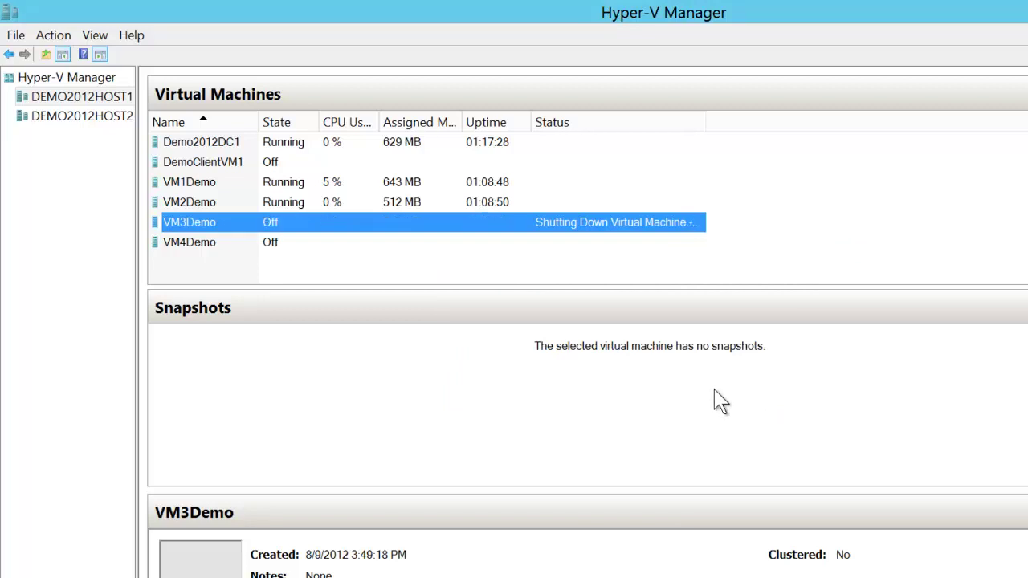
Fail over the VM3Demo replica on DEMO2012HOST2 using the latest recovery point of 9/6/2012 4:14:22 PM.
left_click(69, 116)
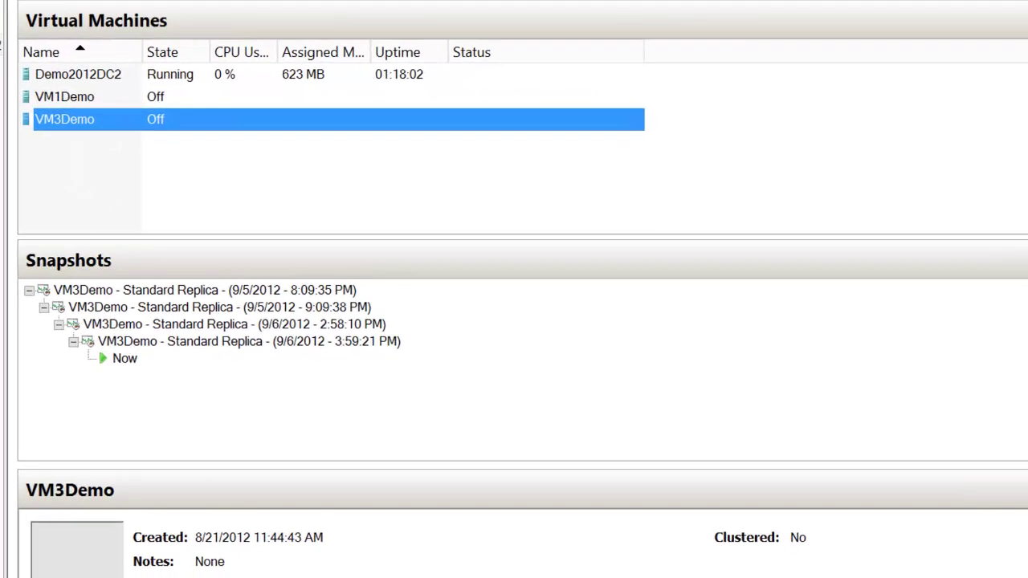
right_click(157, 125)
mouse_move(277, 366)
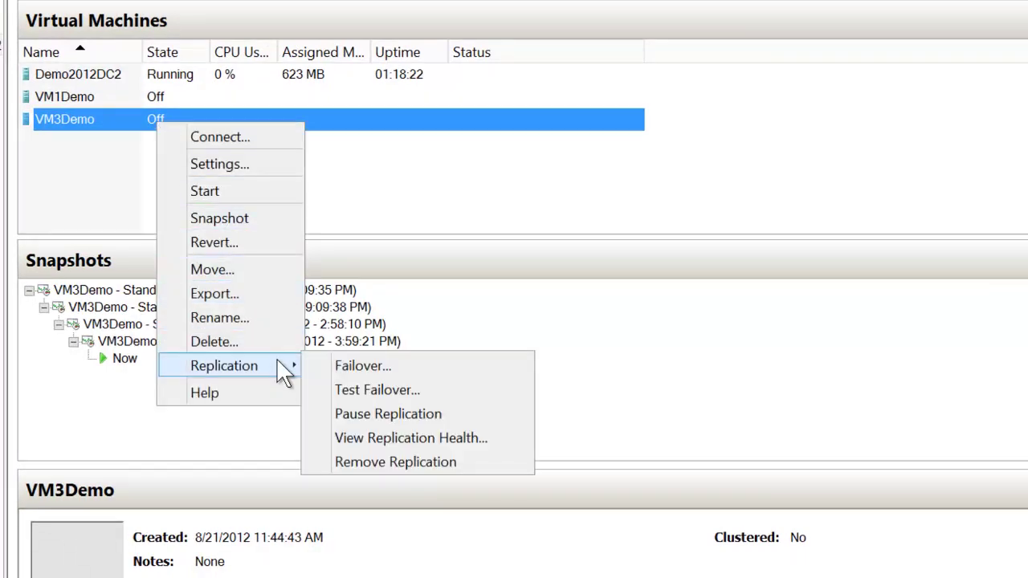
left_click(370, 365)
left_click(451, 383)
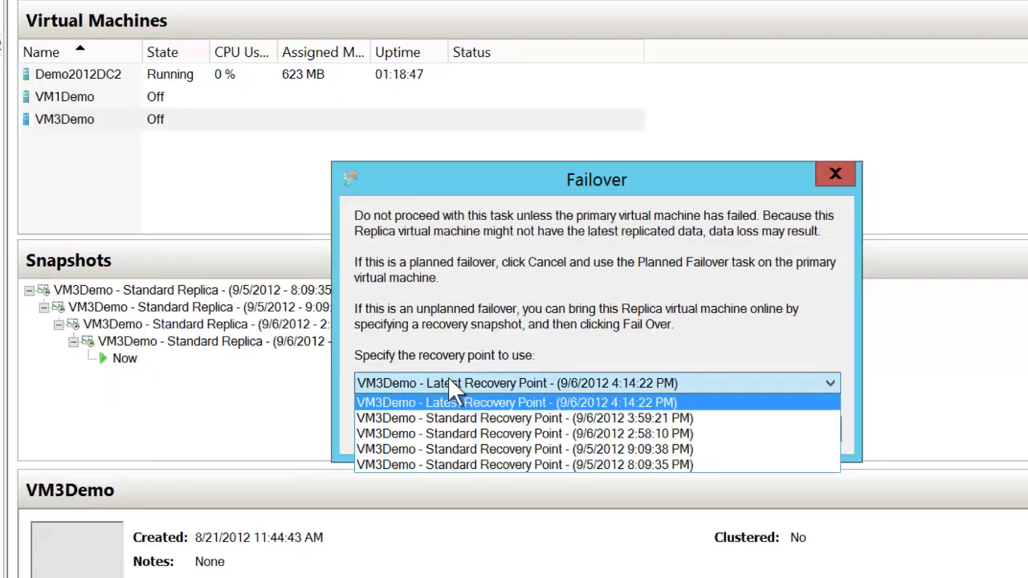
left_click(538, 404)
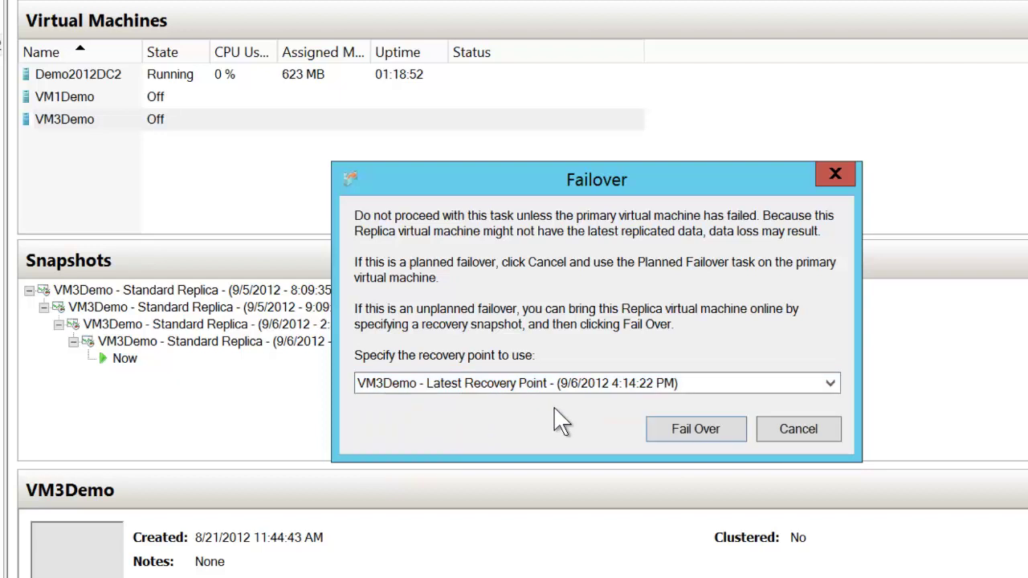
left_click(697, 422)
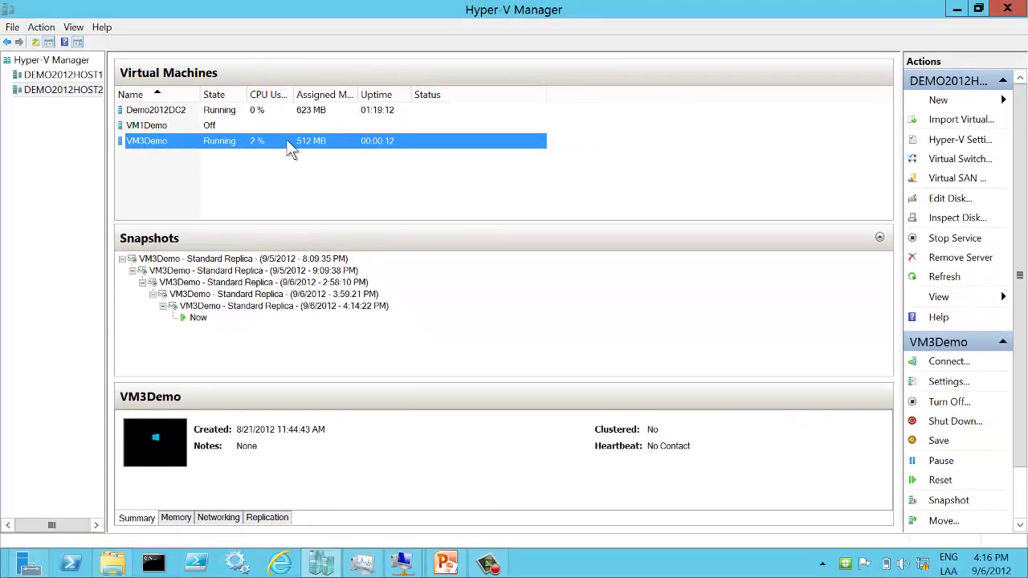
Connect to VM3Demo on DEMO2012HOST2 and move its connection window toward the upper-left of the desktop.
right_click(277, 130)
left_click(298, 152)
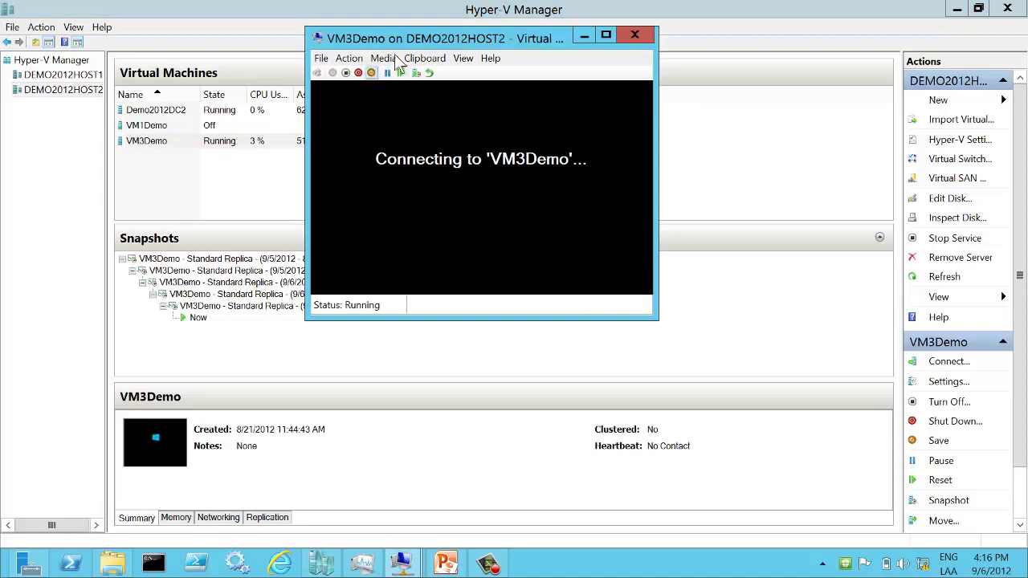
left_click_drag(404, 37, 193, 46)
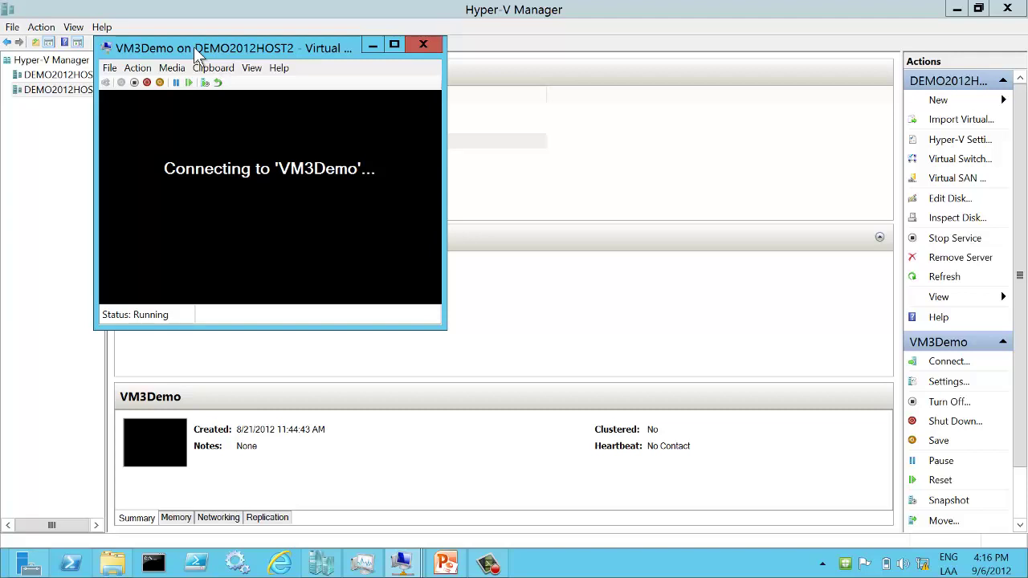
left_click_drag(194, 46, 182, 38)
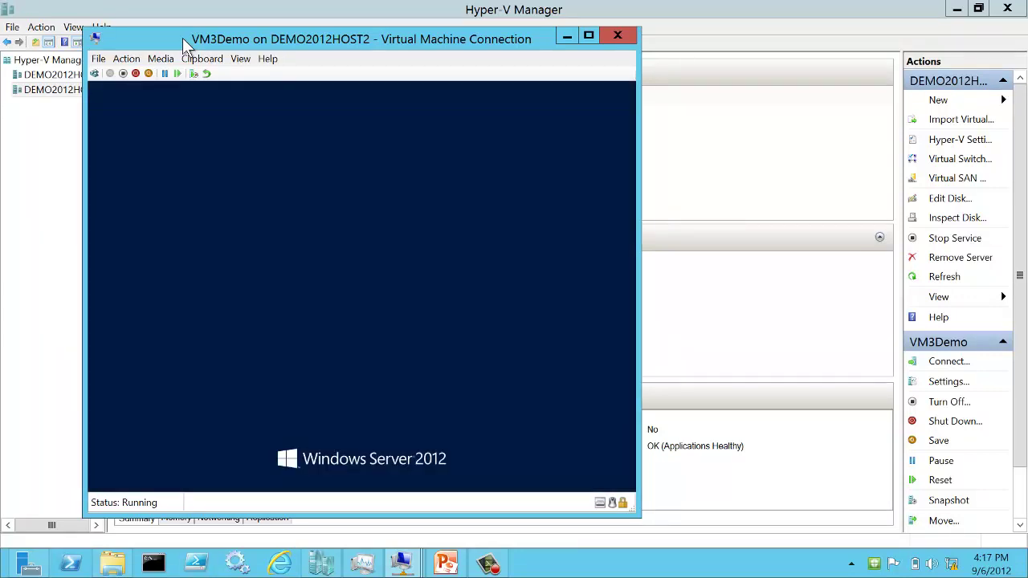
Sign in to VM3Demo as Administrator with the account password and close the connection window.
type("••••")
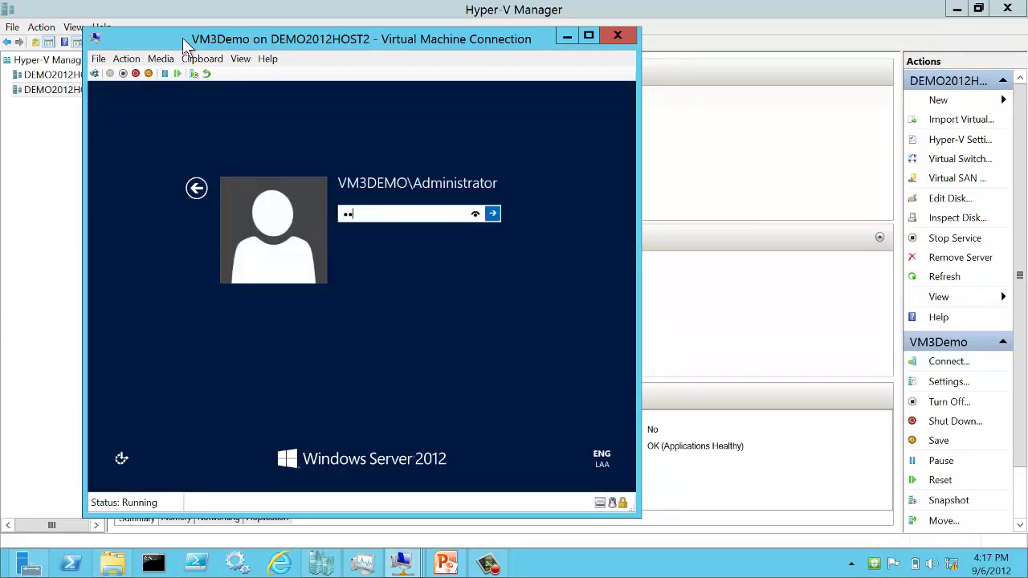
type("•••••")
key("Return")
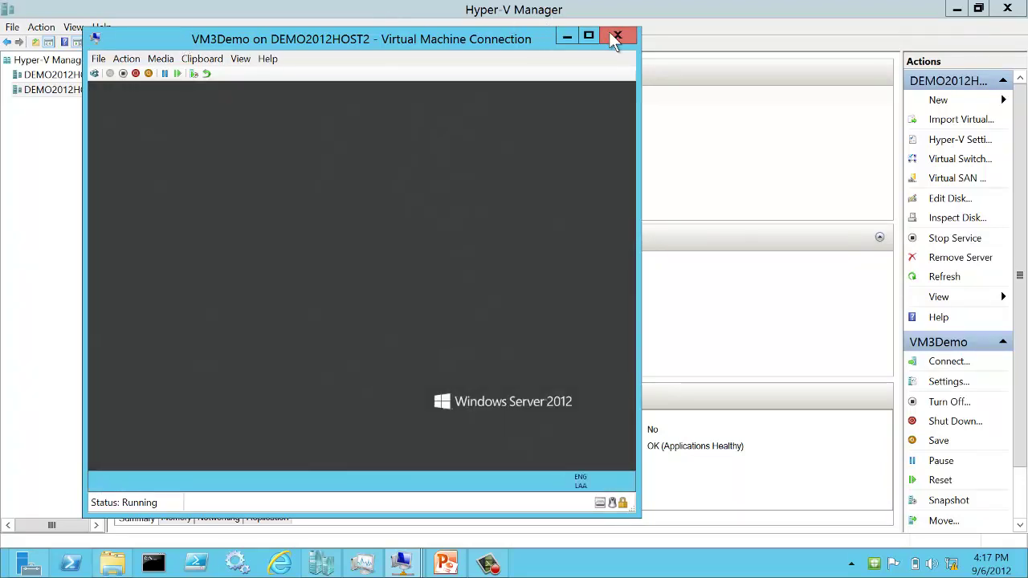
left_click(614, 39)
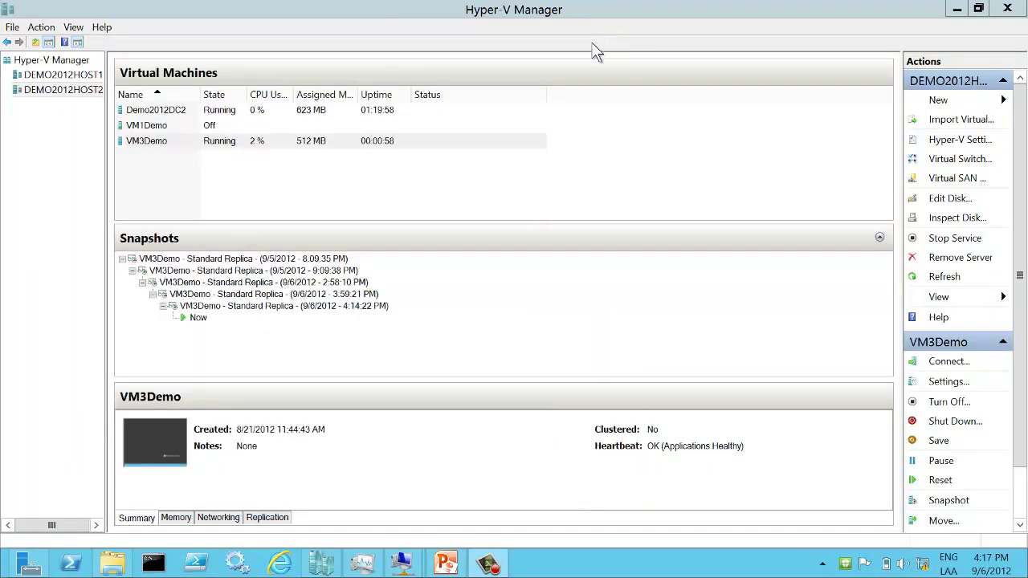
Examine the Failover TCP/IP and Test Failover network adapter settings of VM3Demo on DEMO2012HOST2, including the virtual switch choices, and close the settings.
right_click(306, 143)
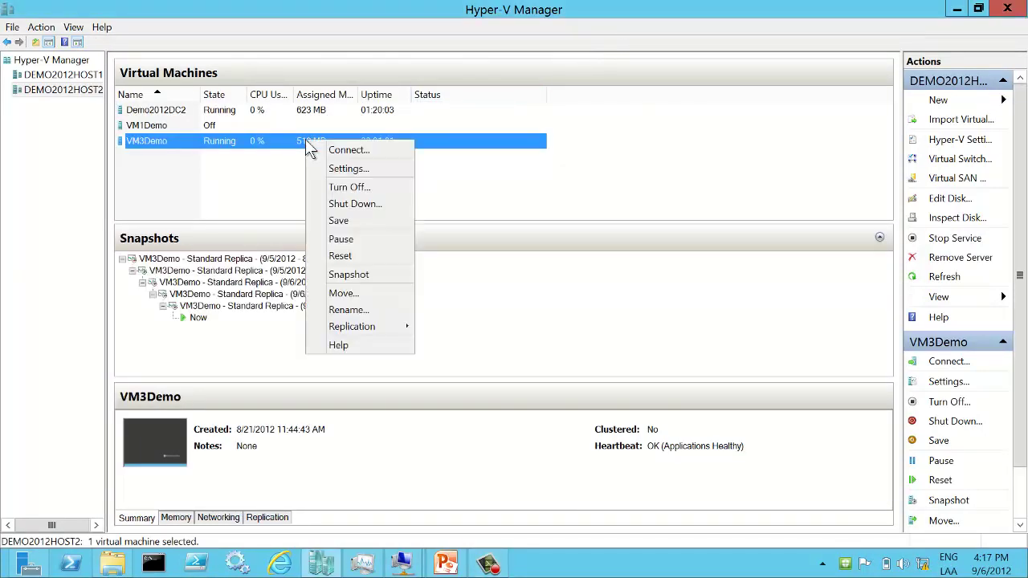
mouse_move(350, 326)
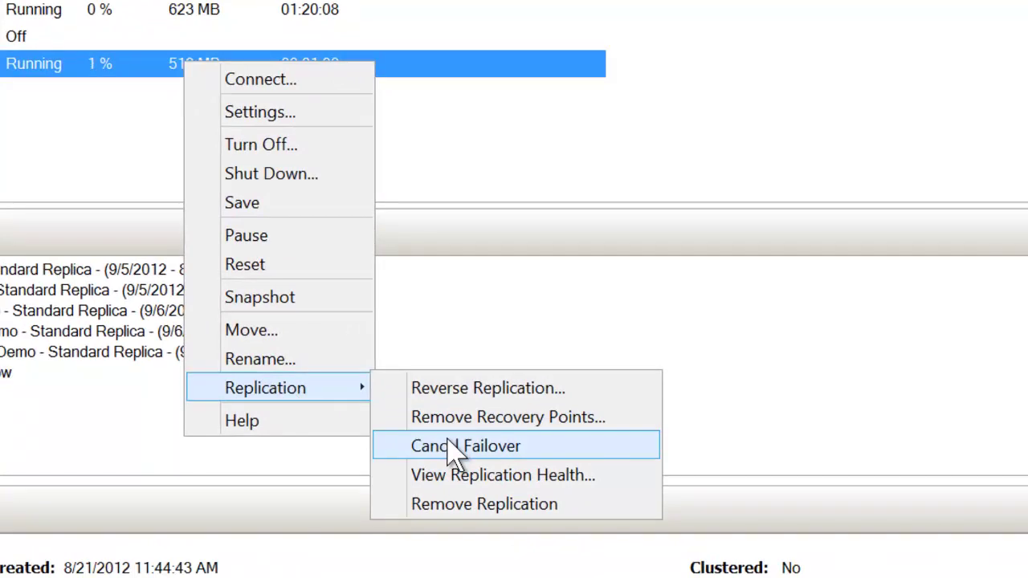
left_click(280, 111)
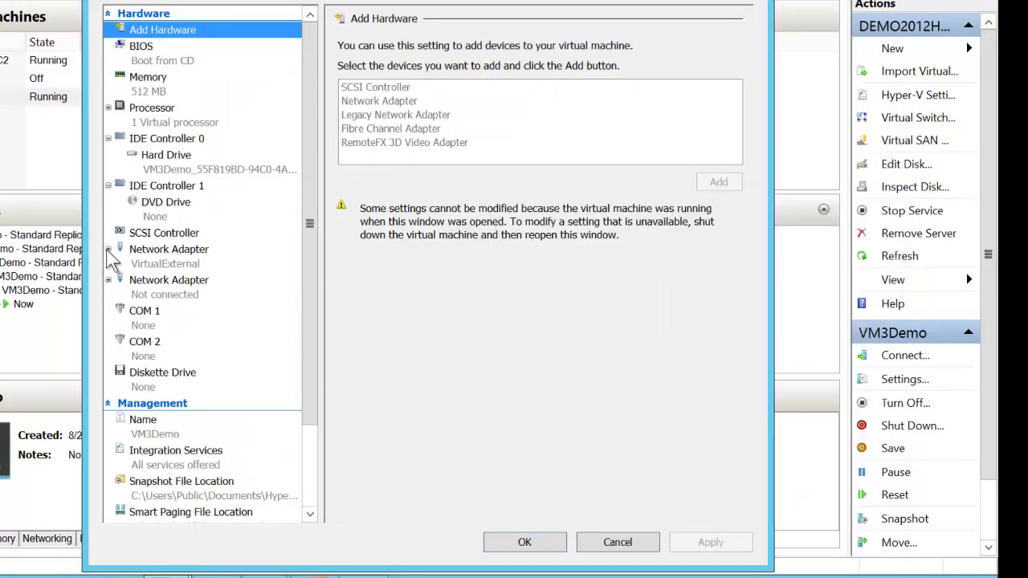
left_click(108, 251)
left_click(170, 297)
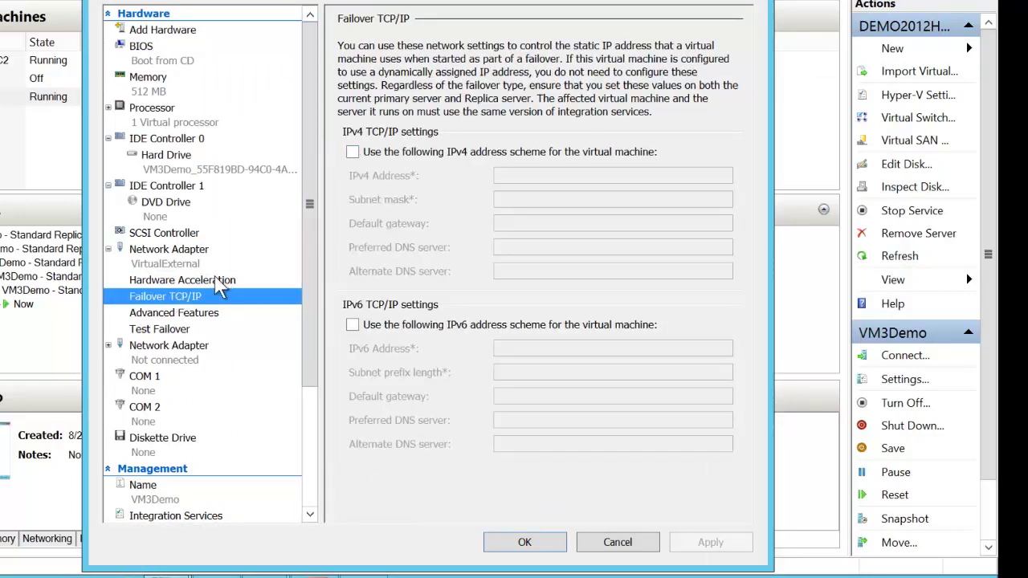
left_click(182, 335)
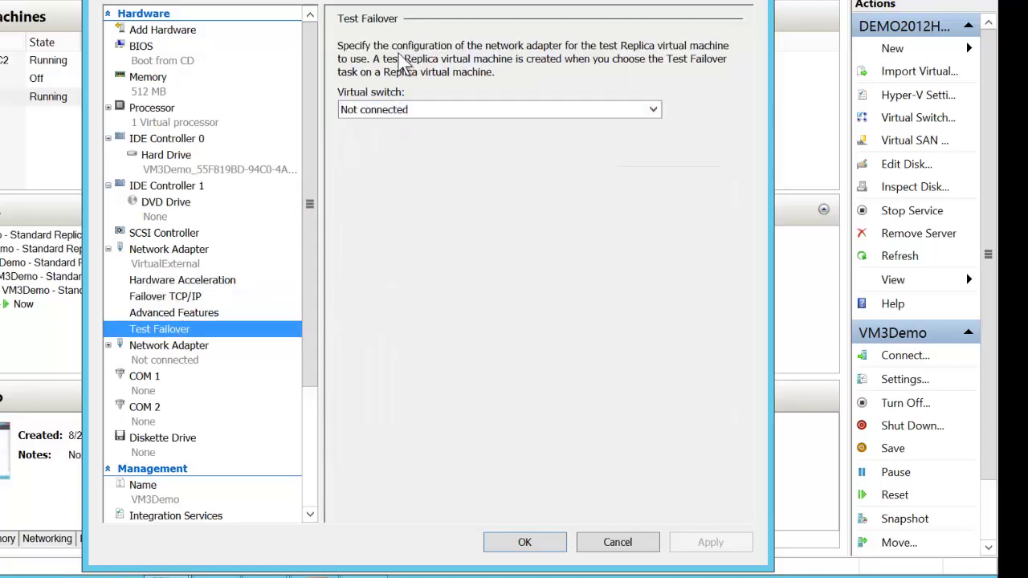
left_click(388, 112)
left_click(384, 126)
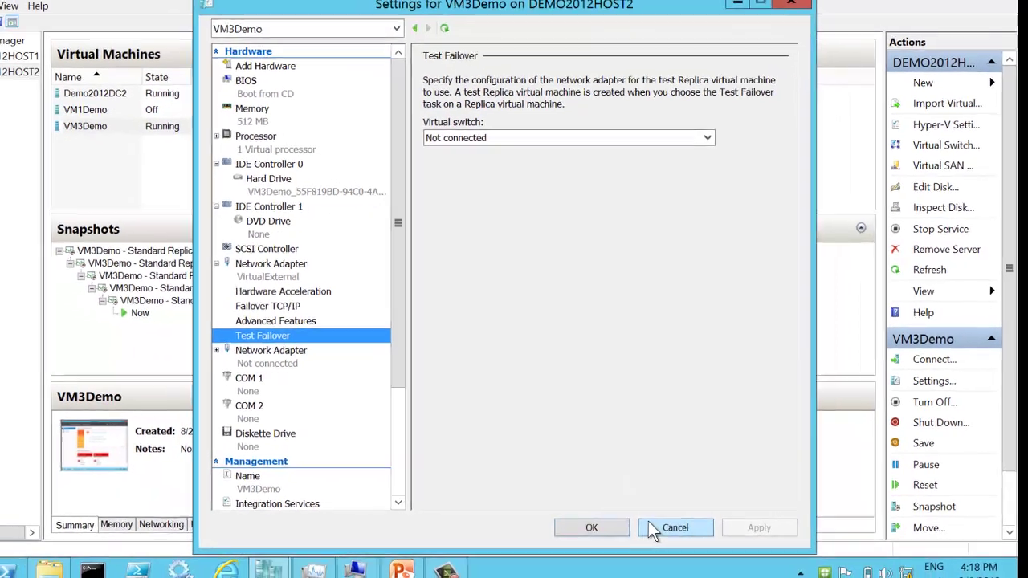
left_click(594, 544)
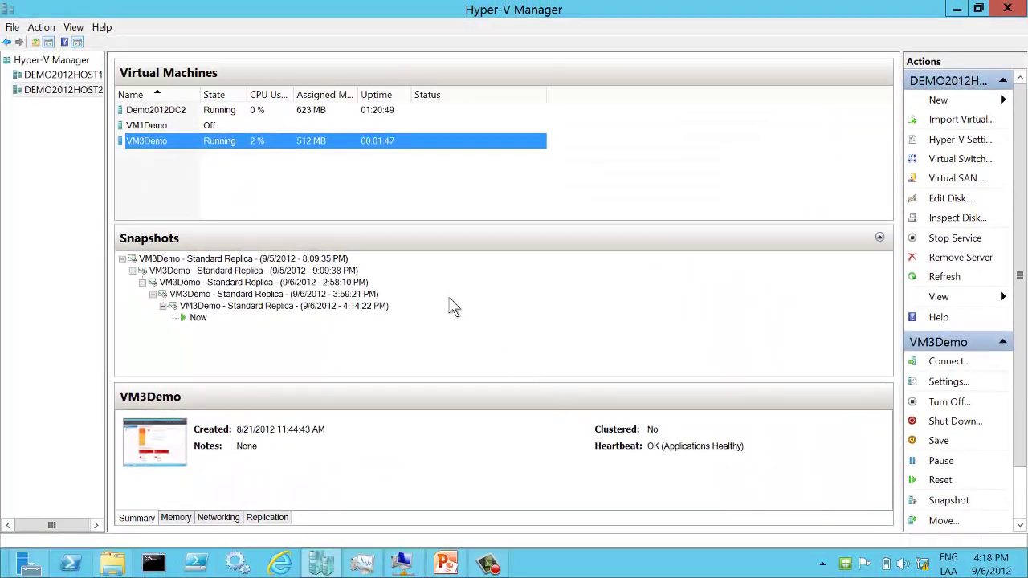
Cancel the failover of the VM3Demo replica on DEMO2012HOST2.
right_click(309, 141)
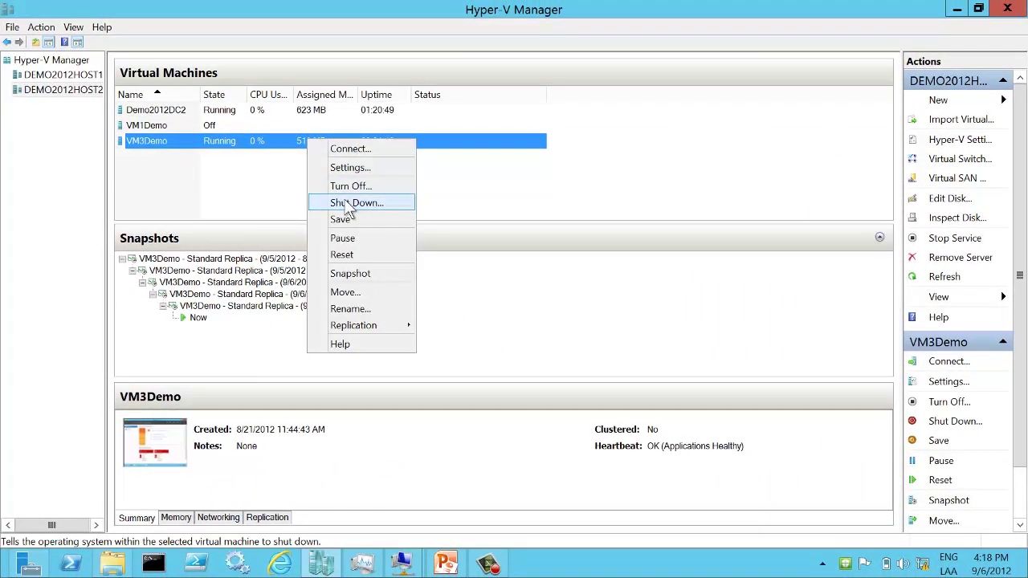
mouse_move(417, 331)
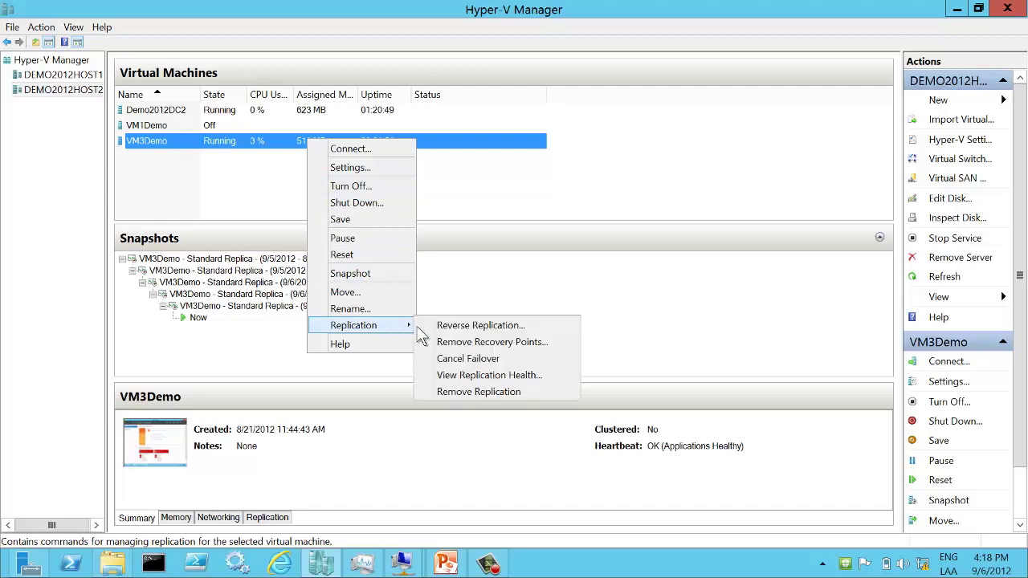
left_click(468, 359)
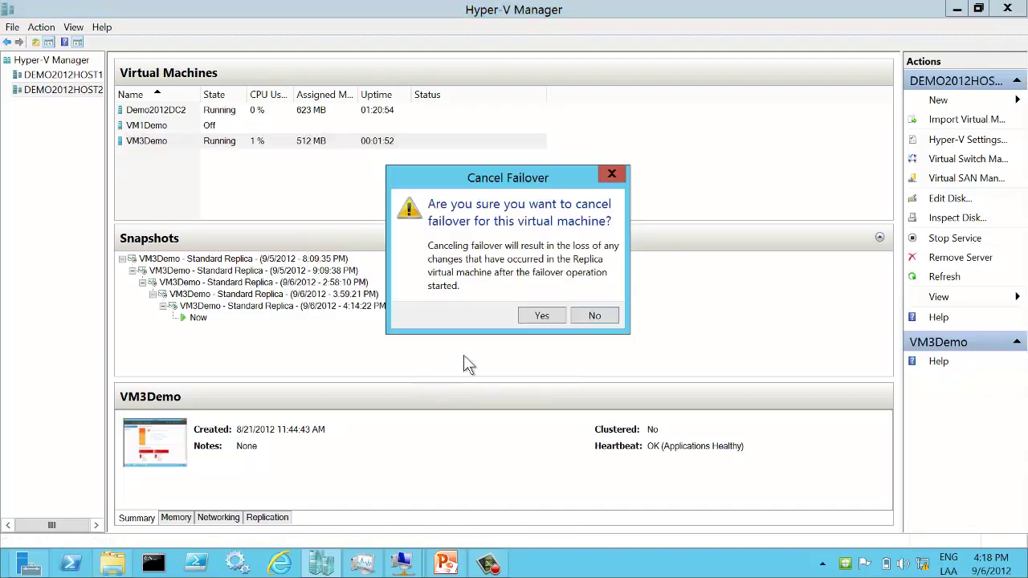
left_click(538, 315)
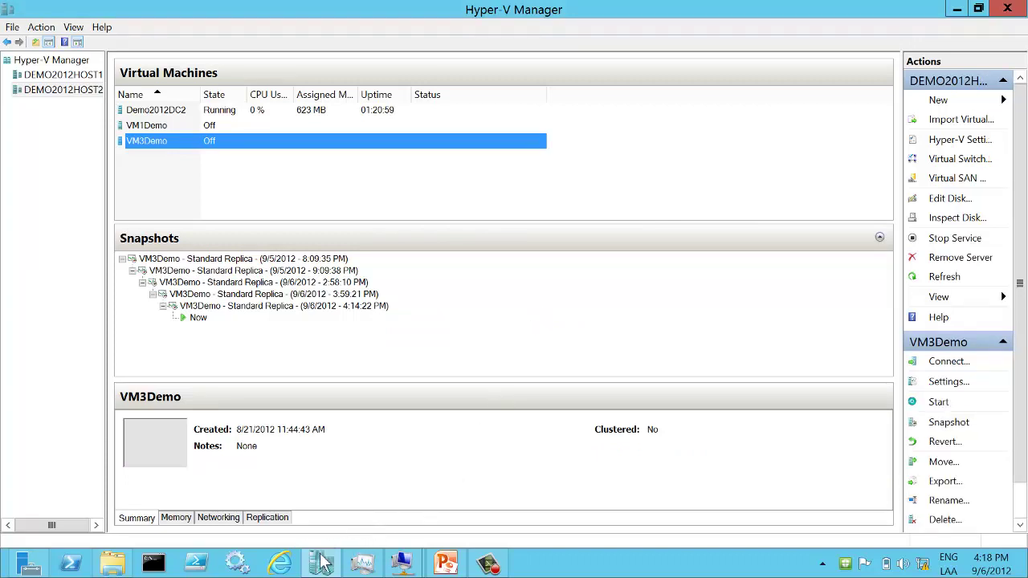
Fail over VM3Demo on DEMO2012HOST2 again, using the latest recovery point of 9/6/2012 4:14:22 PM.
left_click(80, 76)
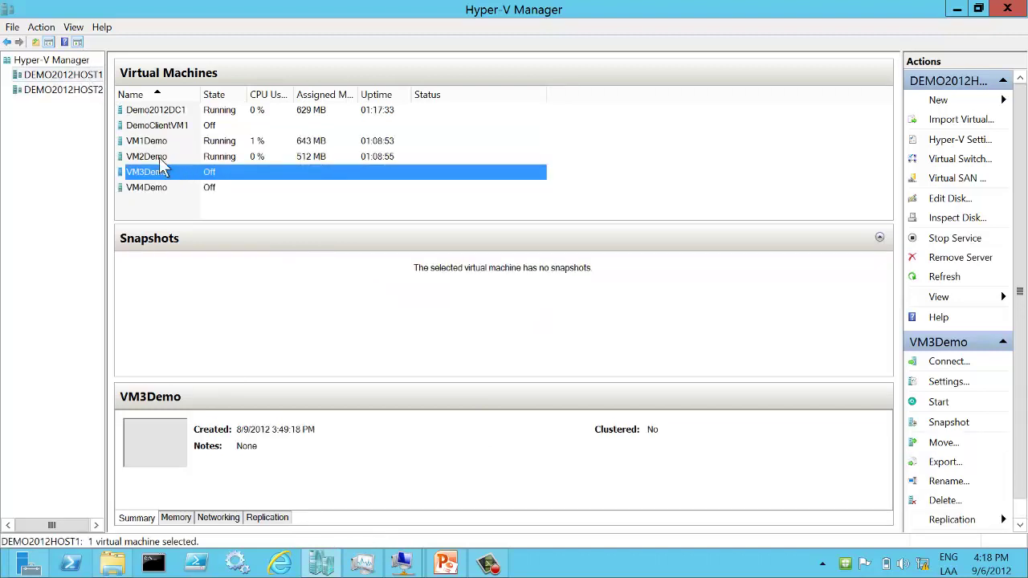
left_click(73, 90)
left_click(156, 144)
right_click(157, 148)
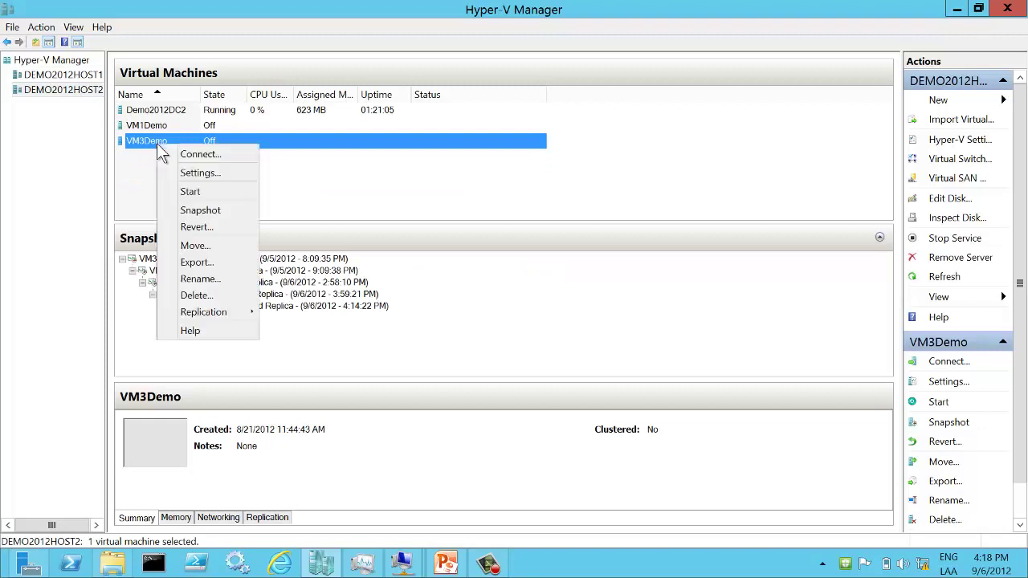
mouse_move(215, 312)
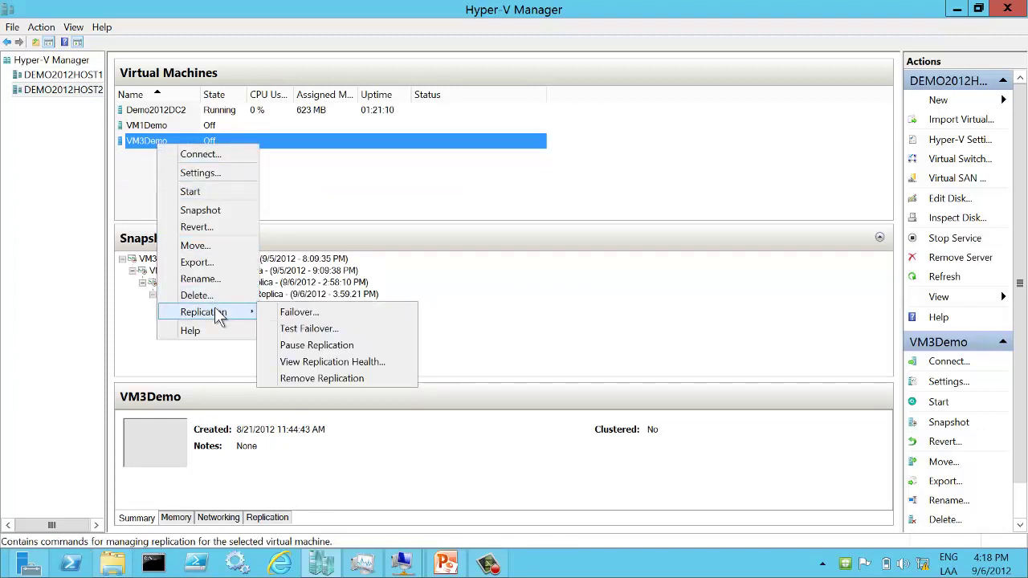
left_click(300, 315)
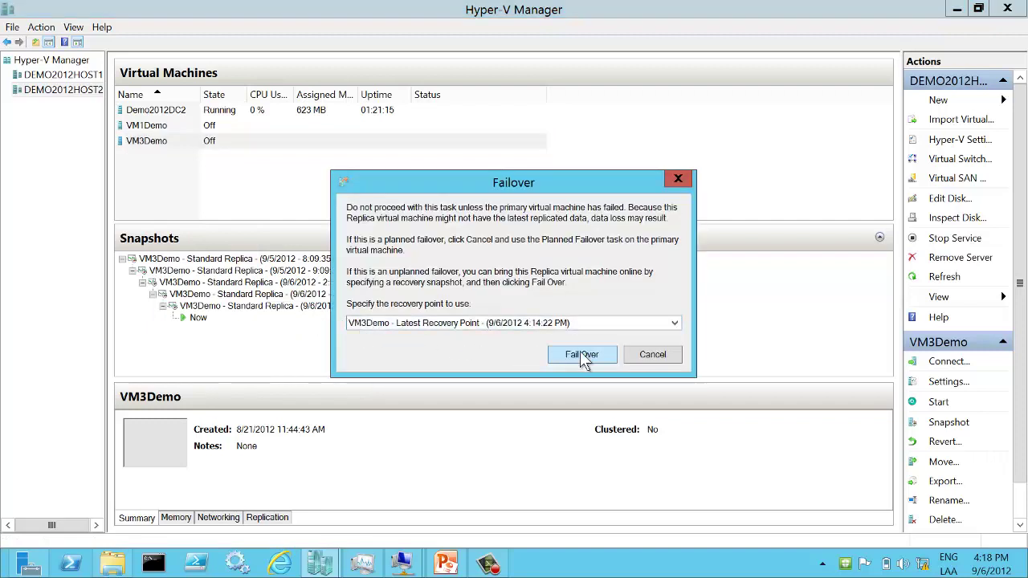
left_click(581, 354)
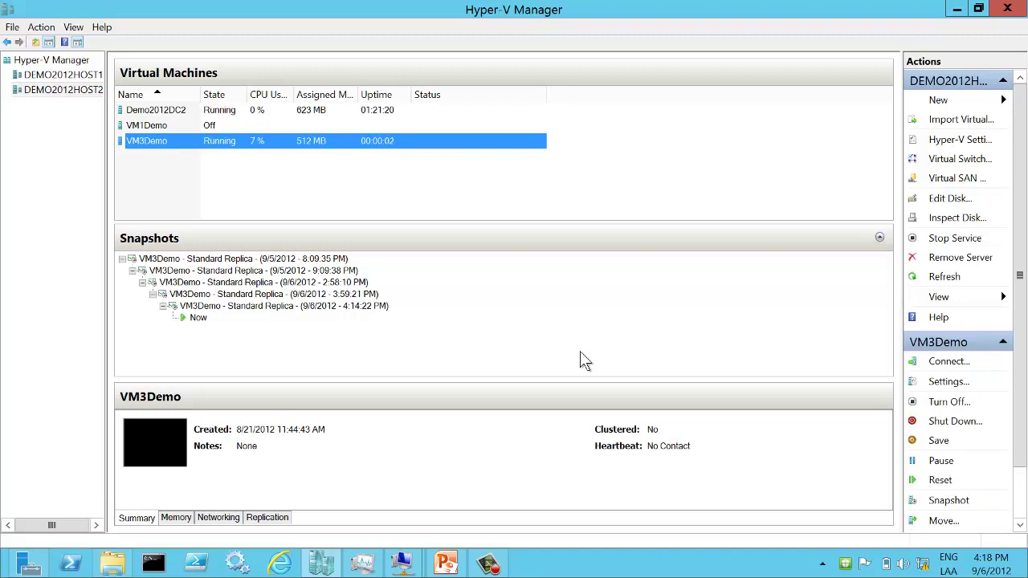
Review the Reverse Replication Wizard for VM3Demo up to the replica server page and leave it without reversing replication.
right_click(321, 142)
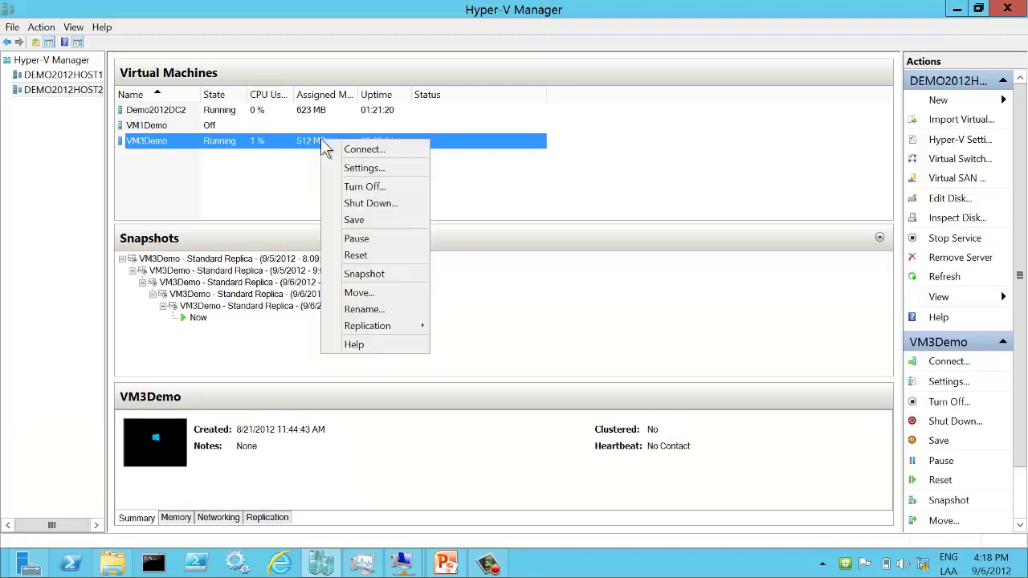
mouse_move(372, 326)
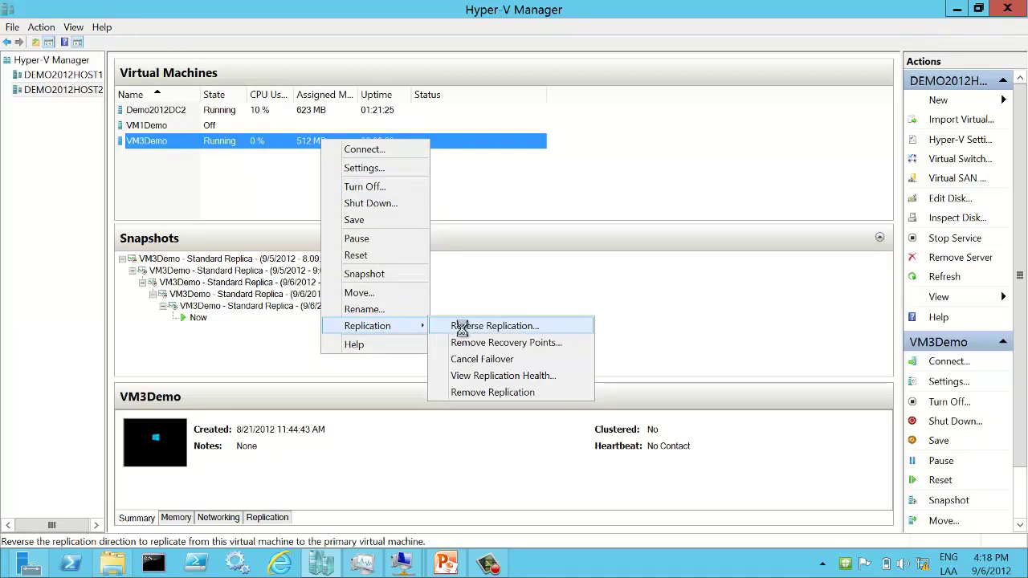
left_click(464, 329)
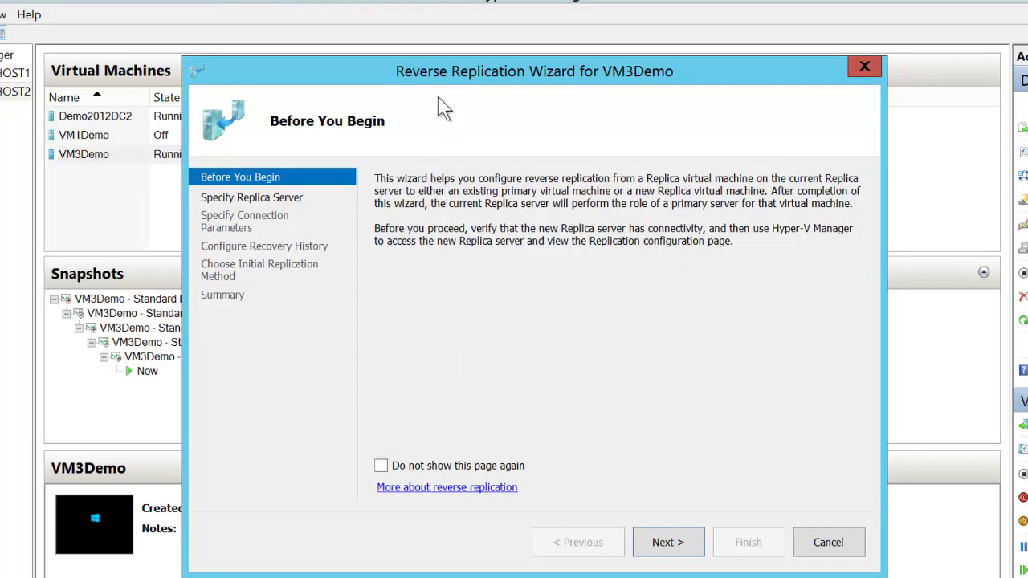
left_click_drag(447, 82, 399, 63)
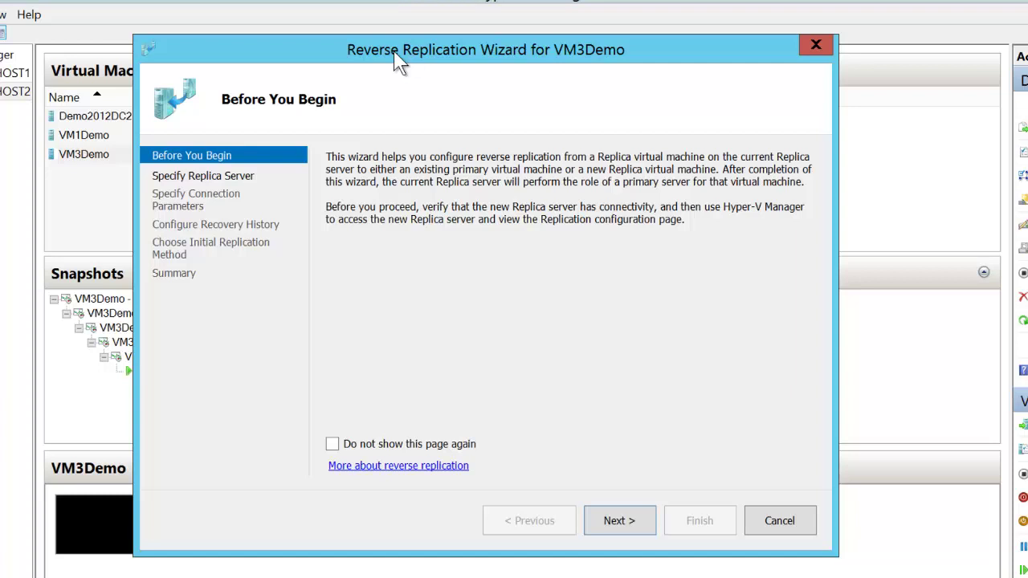
left_click(607, 516)
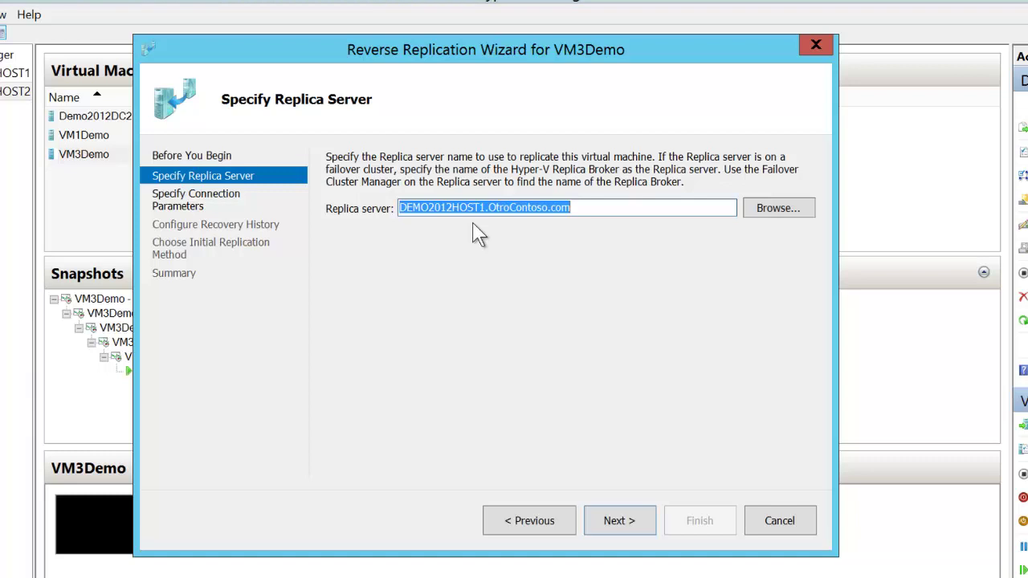
left_click(796, 521)
Shut down the VM3Demo replica on DEMO2012HOST2 and cancel its failover.
right_click(319, 152)
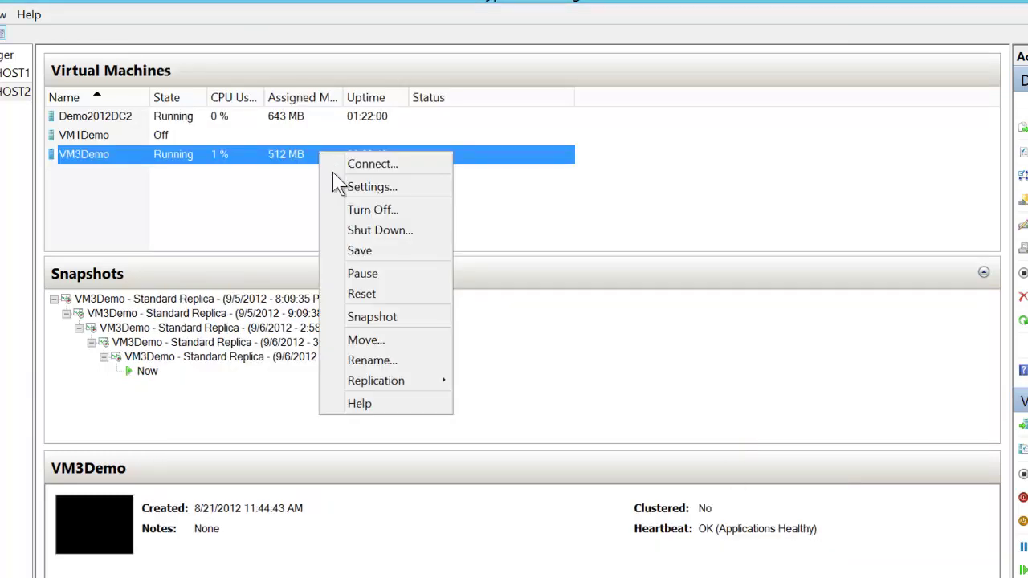
left_click(378, 231)
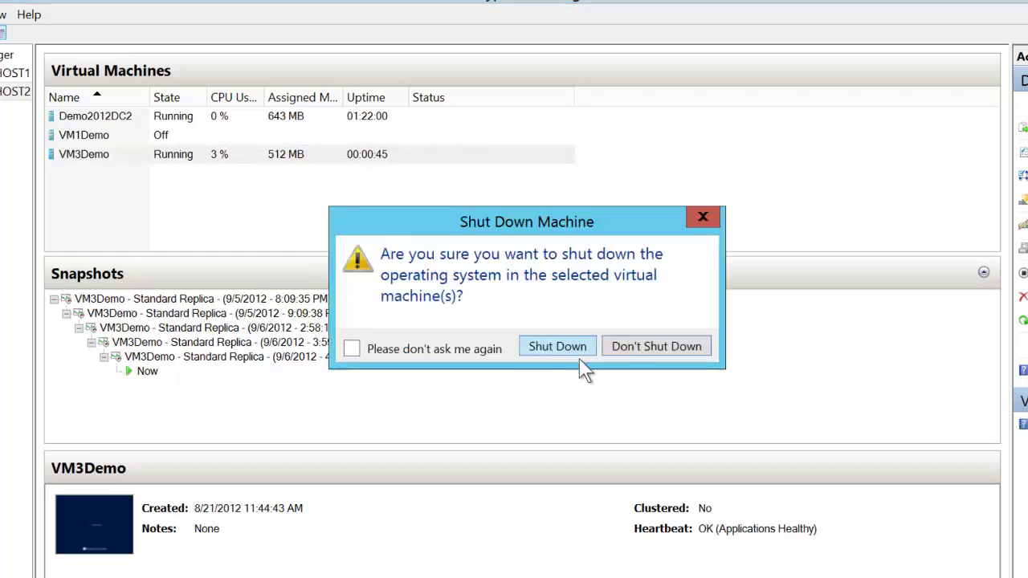
left_click(575, 346)
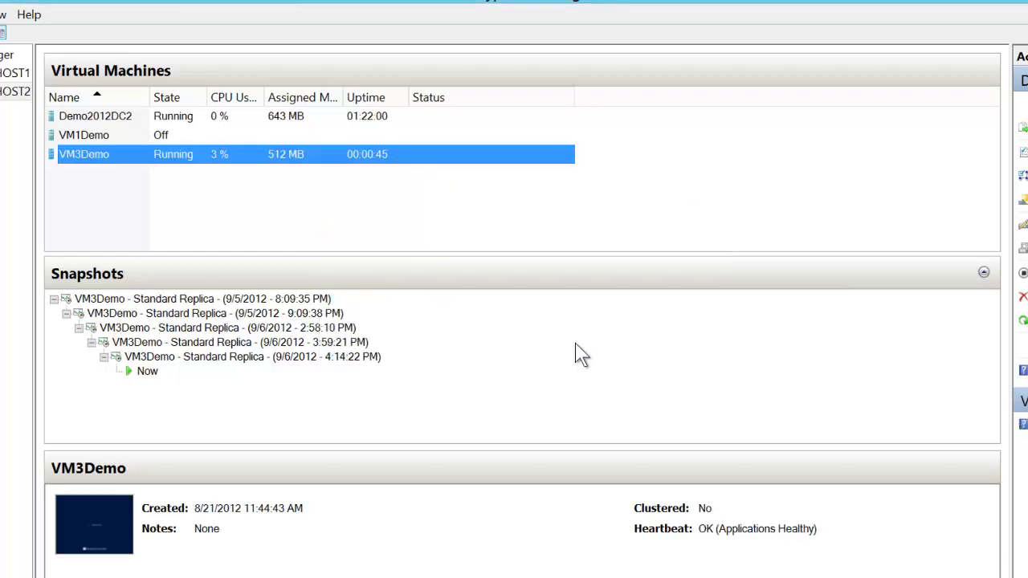
right_click(336, 157)
mouse_move(413, 363)
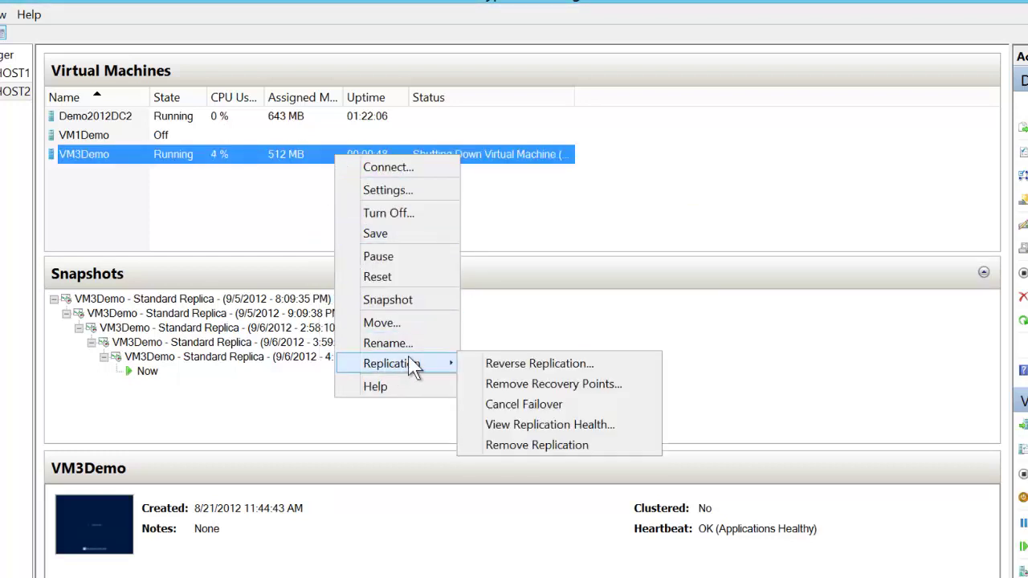
left_click(534, 407)
left_click(569, 367)
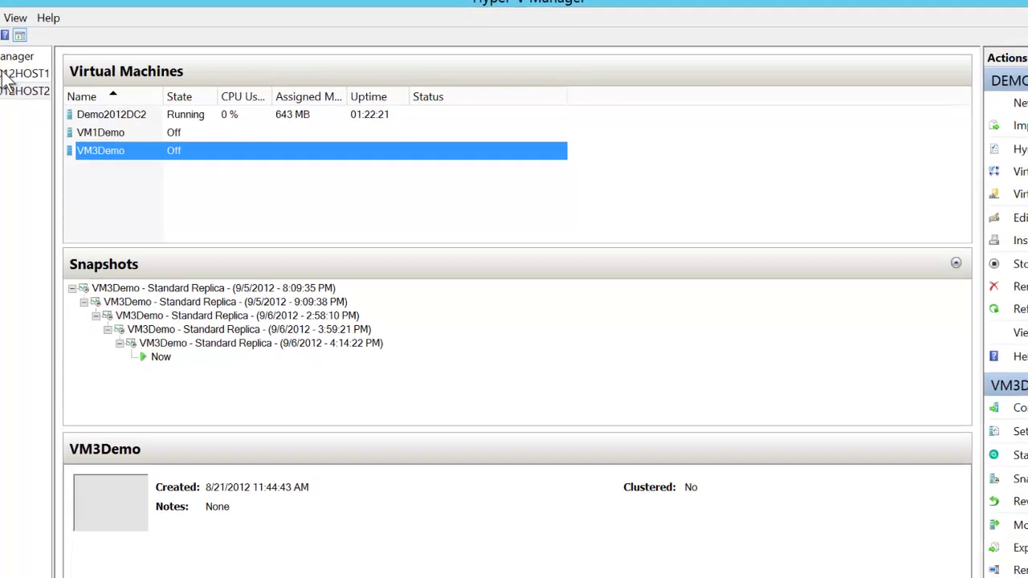
Start the primary VM3Demo virtual machine on DEMO2012HOST1.
left_click(48, 75)
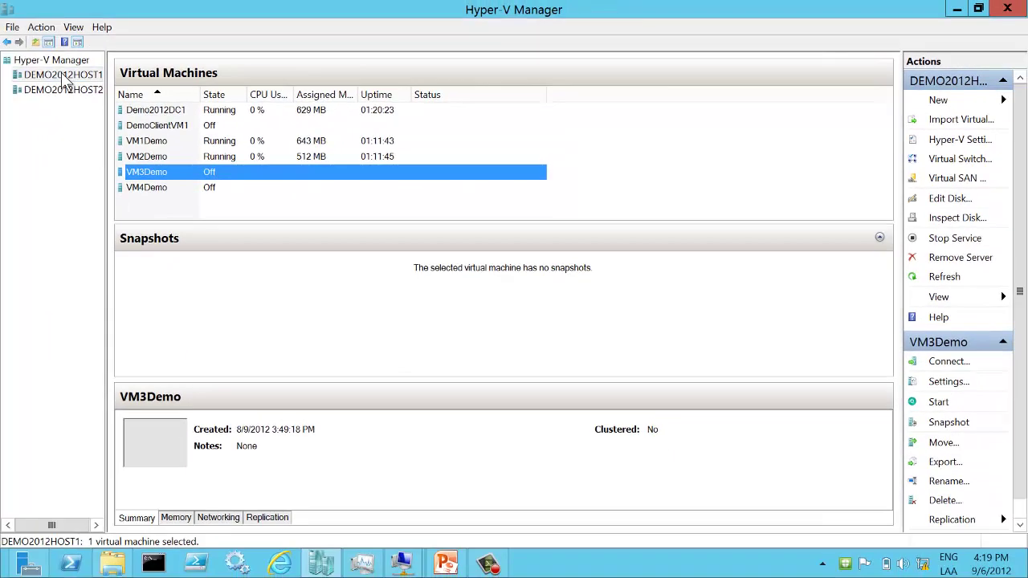
right_click(240, 174)
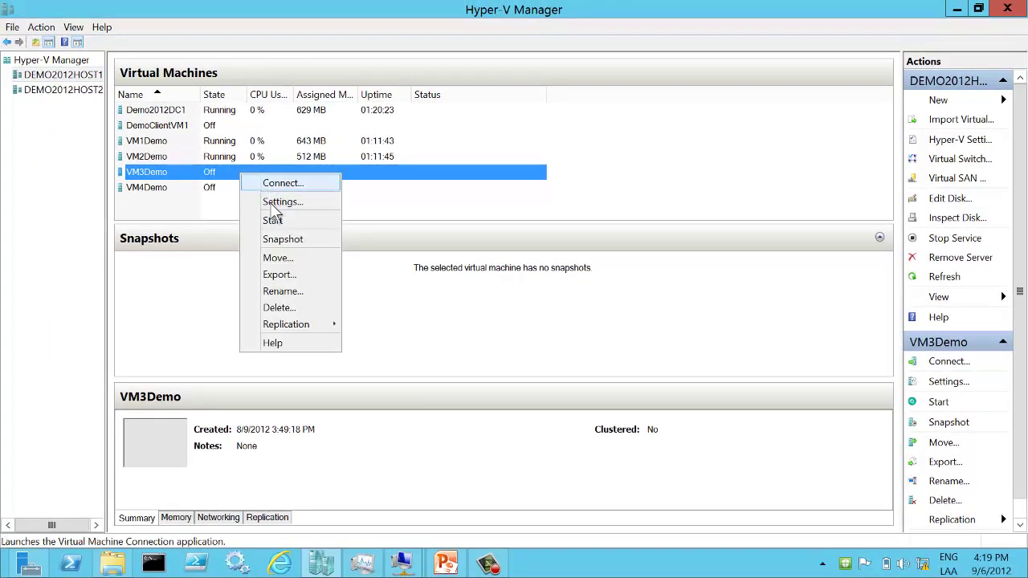
left_click(273, 220)
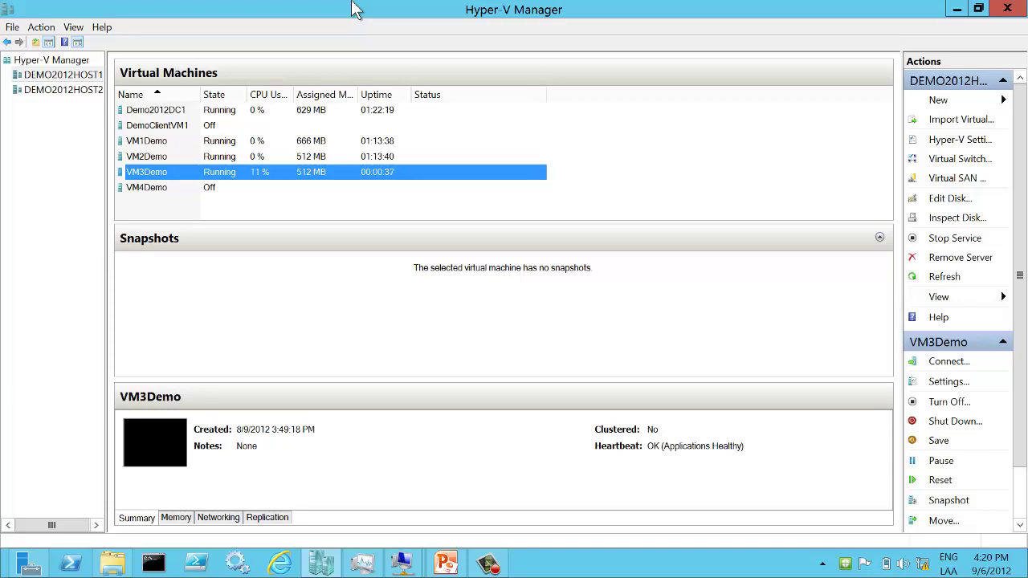
Start the Move wizard for VM2Demo and choose to move the virtual machine rather than only its storage.
left_click(208, 158)
right_click(209, 159)
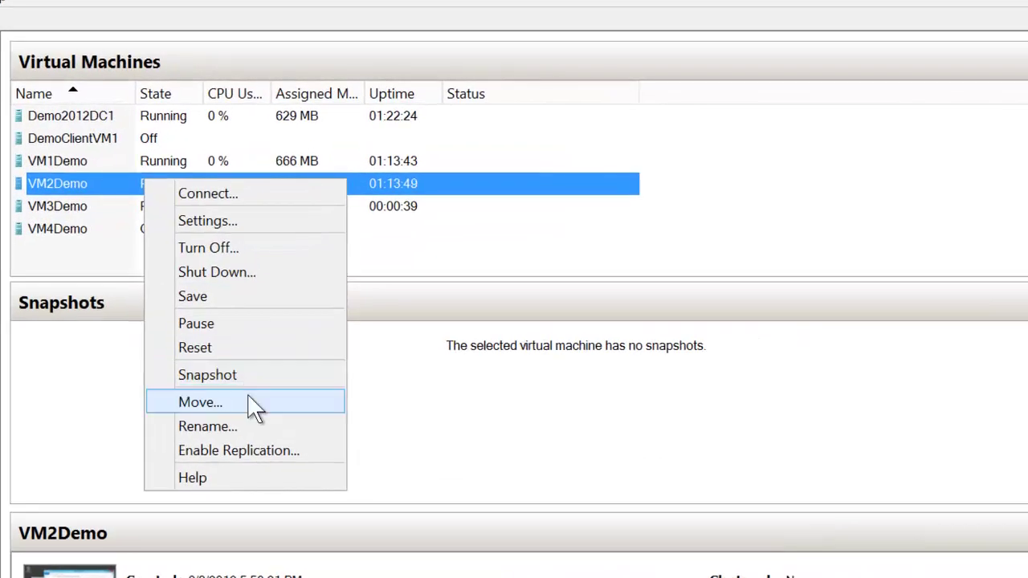
left_click(256, 384)
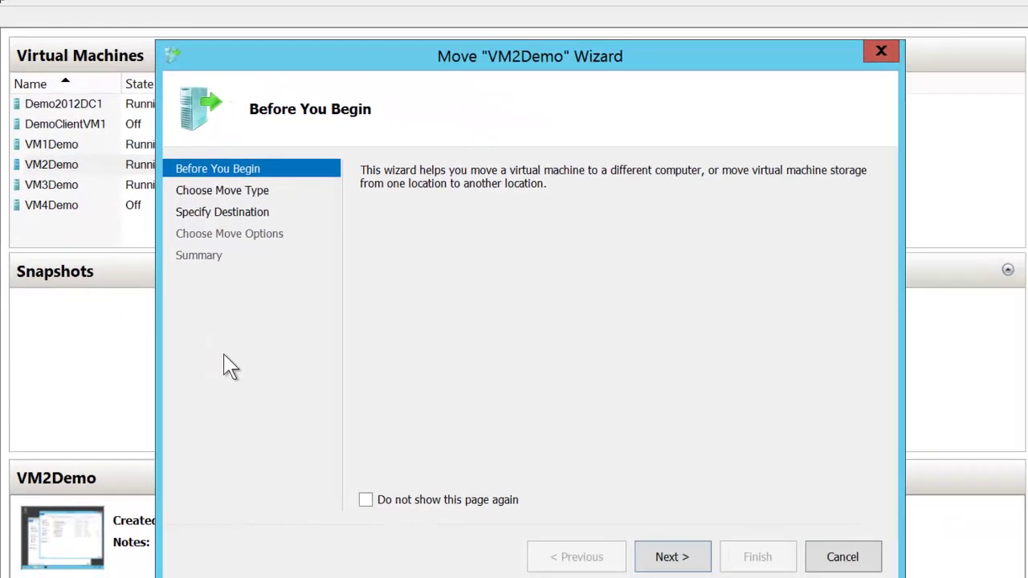
left_click_drag(473, 71, 449, 55)
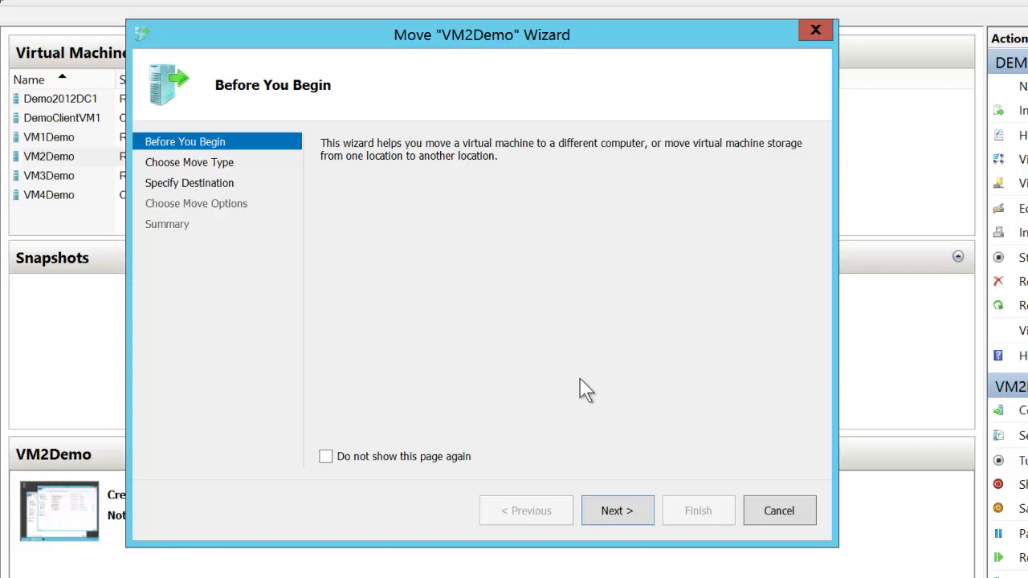
left_click(628, 508)
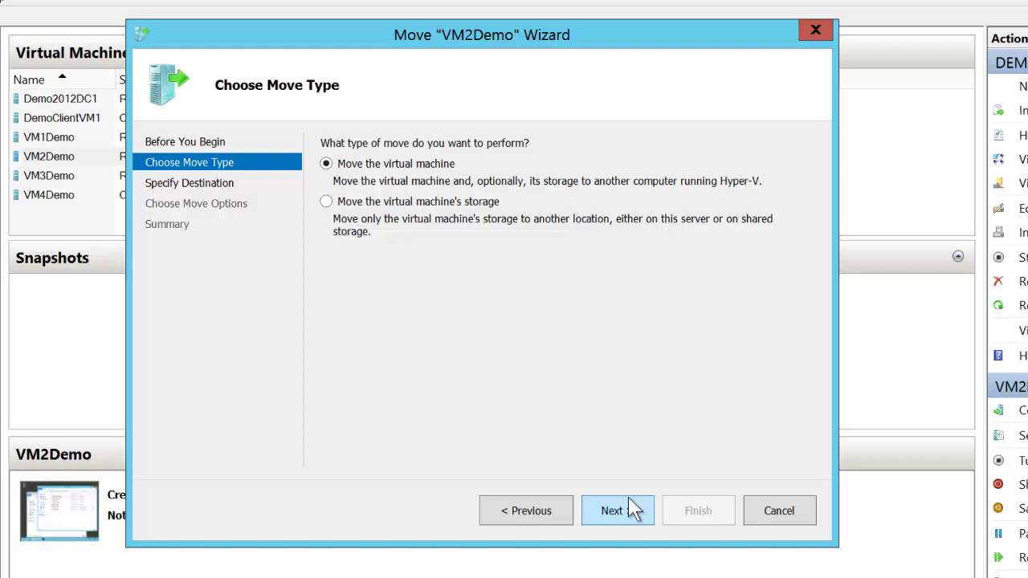
left_click(408, 210)
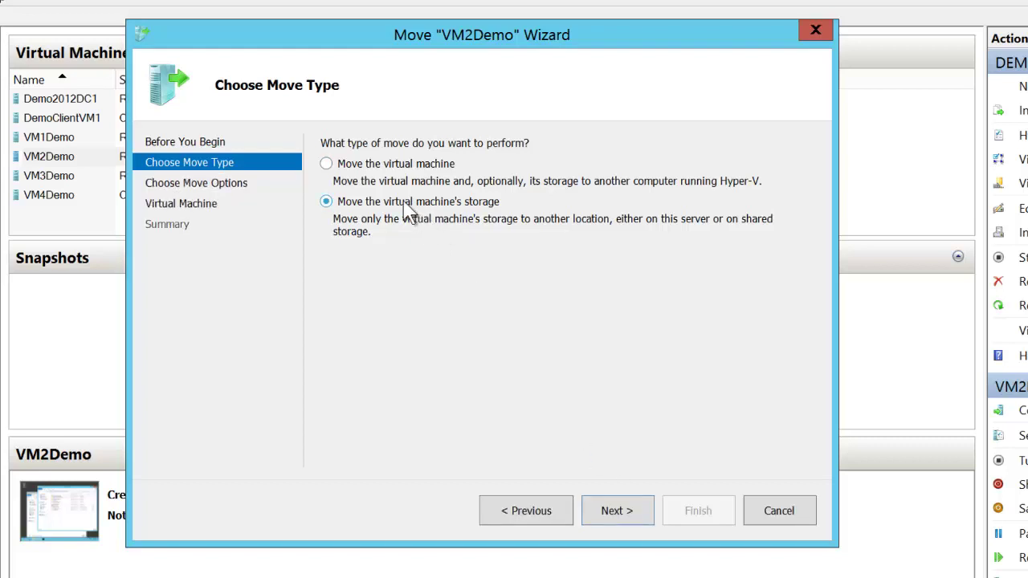
left_click(374, 166)
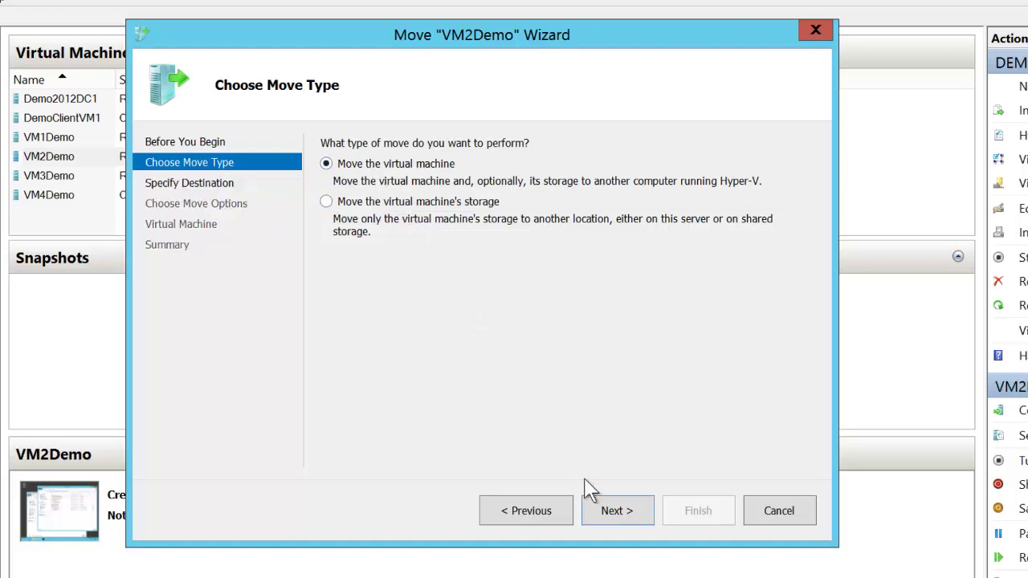
left_click(612, 513)
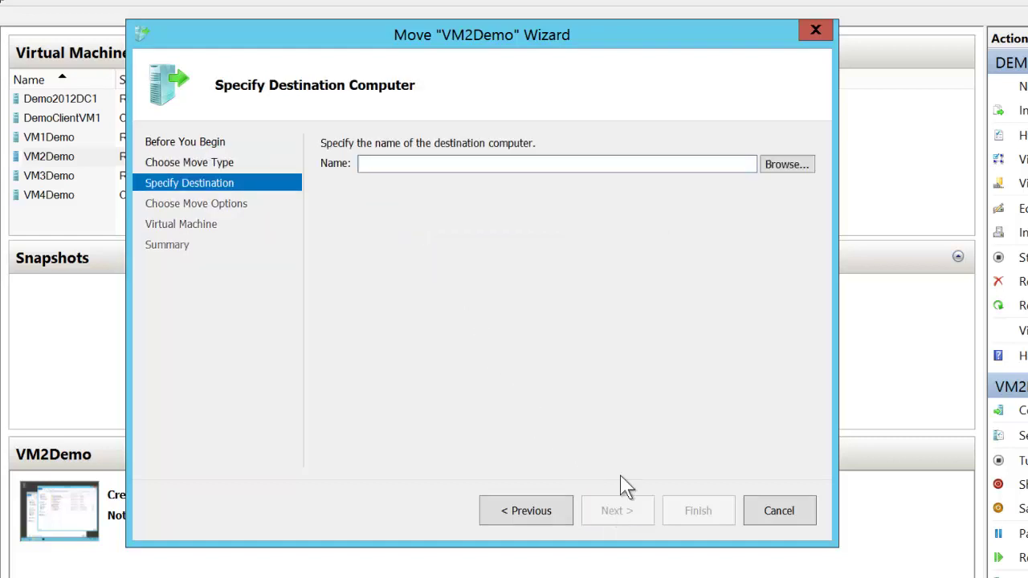
Specify demo2012host2 as the destination computer for the VM2Demo move.
type("demo")
key("Down")
key("Down")
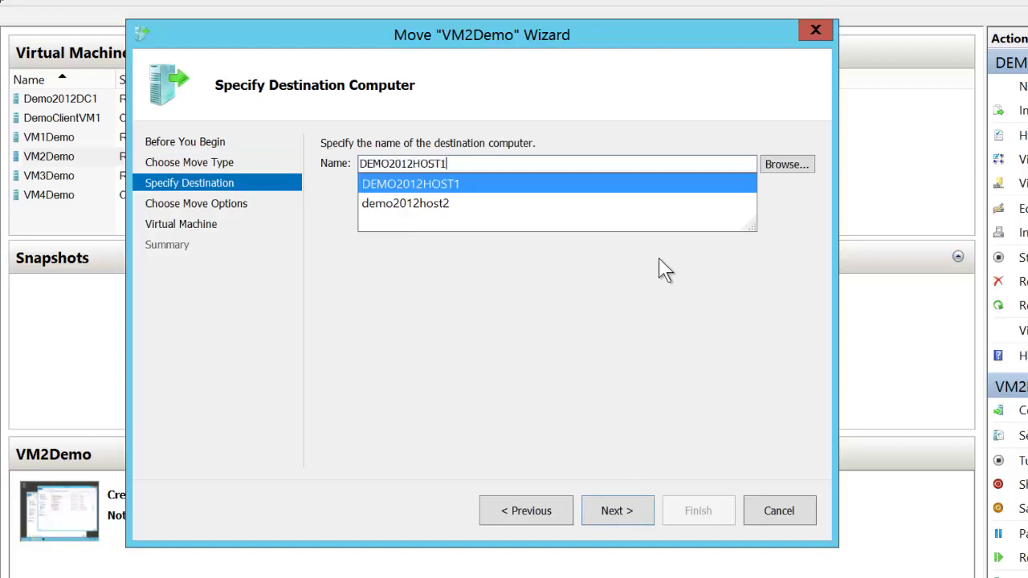
key("Return")
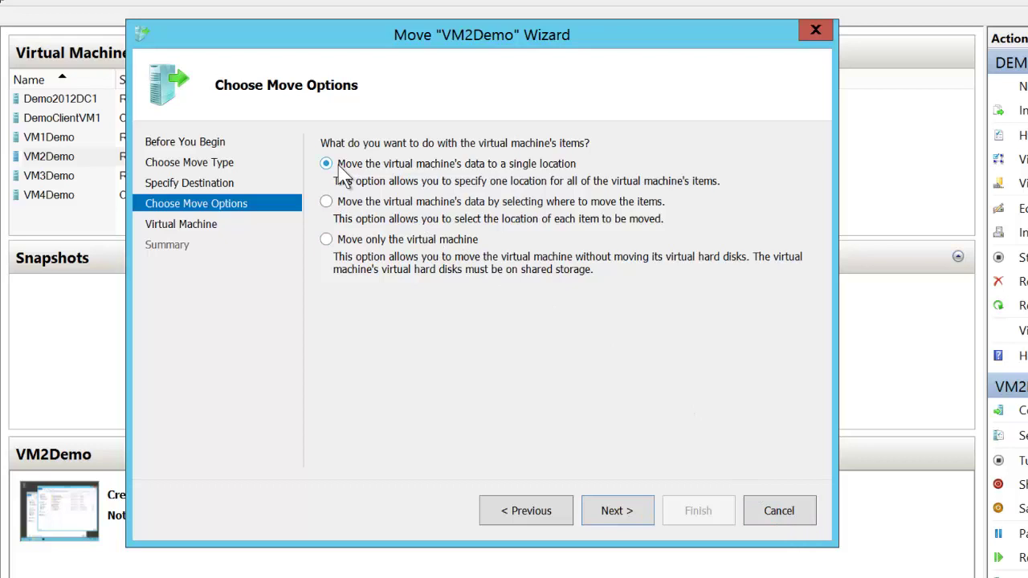
Review the options for moving VM2Demo's items to different locations, including the list of movable items, and return to the move options.
left_click(334, 203)
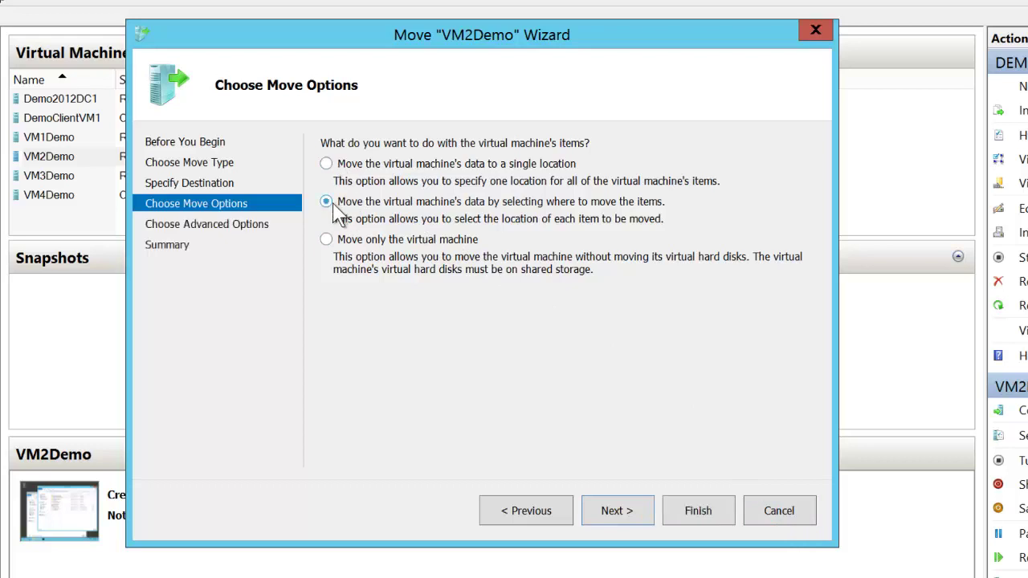
left_click(620, 511)
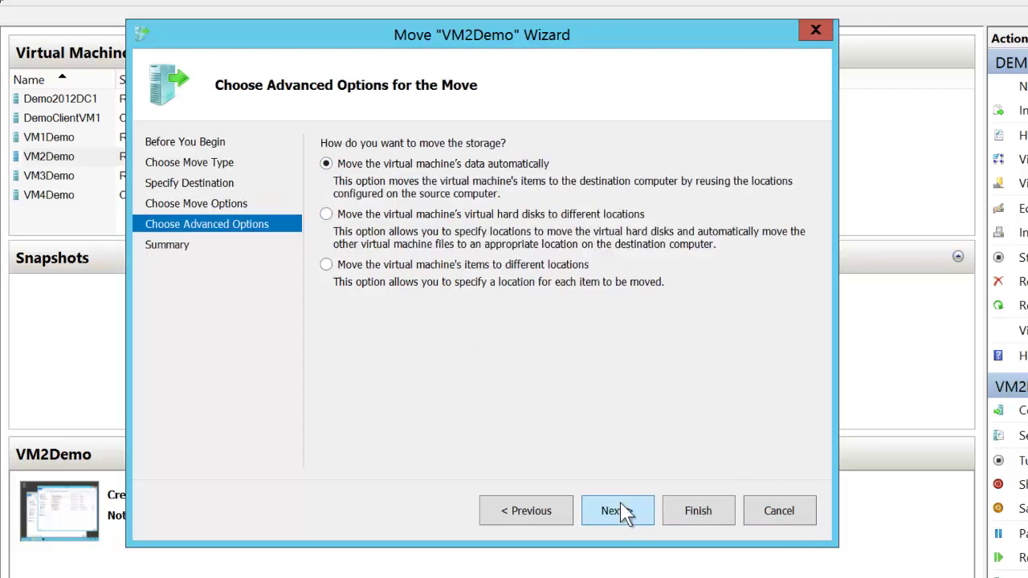
left_click(327, 265)
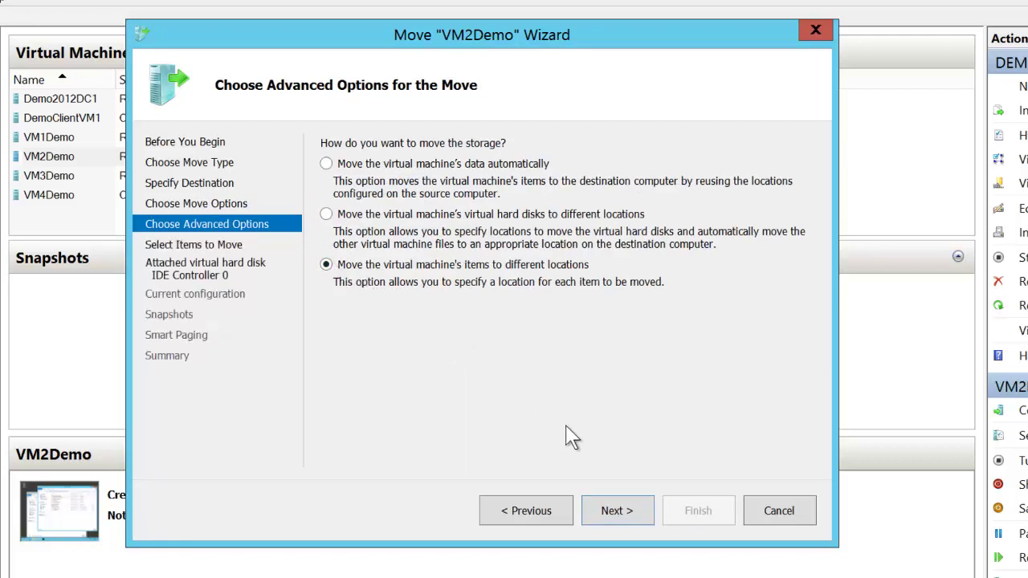
left_click(630, 512)
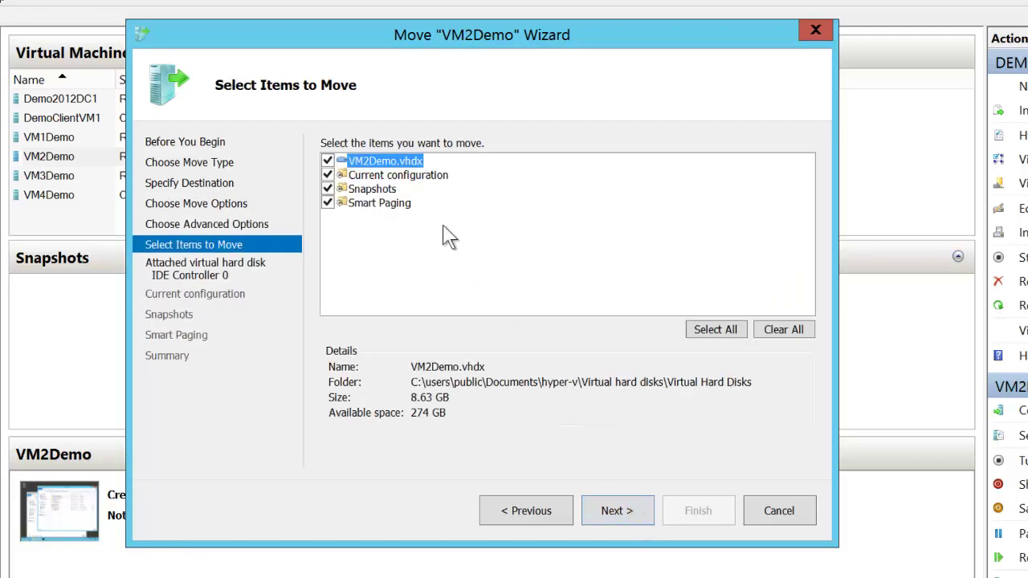
left_click(378, 191)
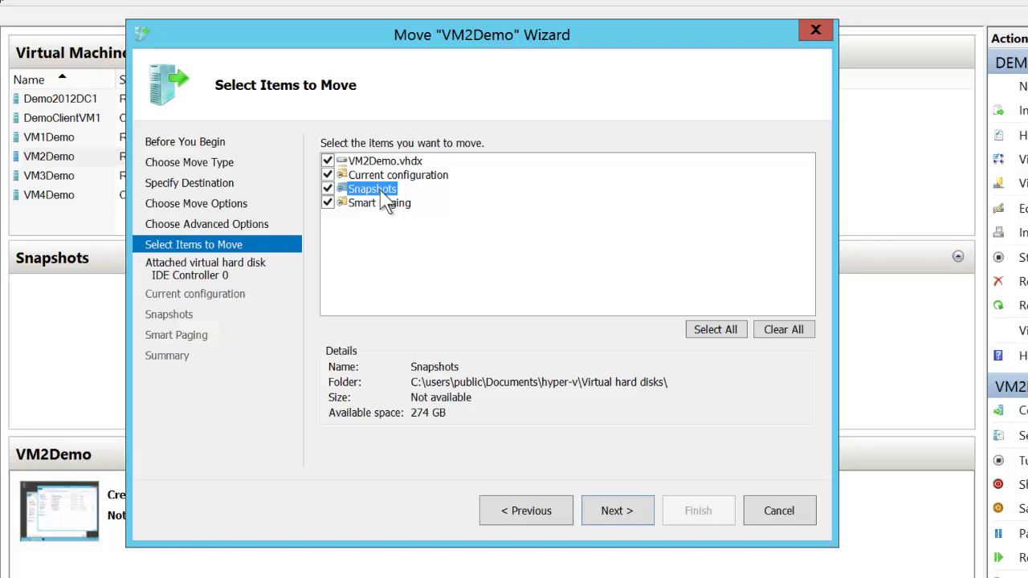
left_click(526, 514)
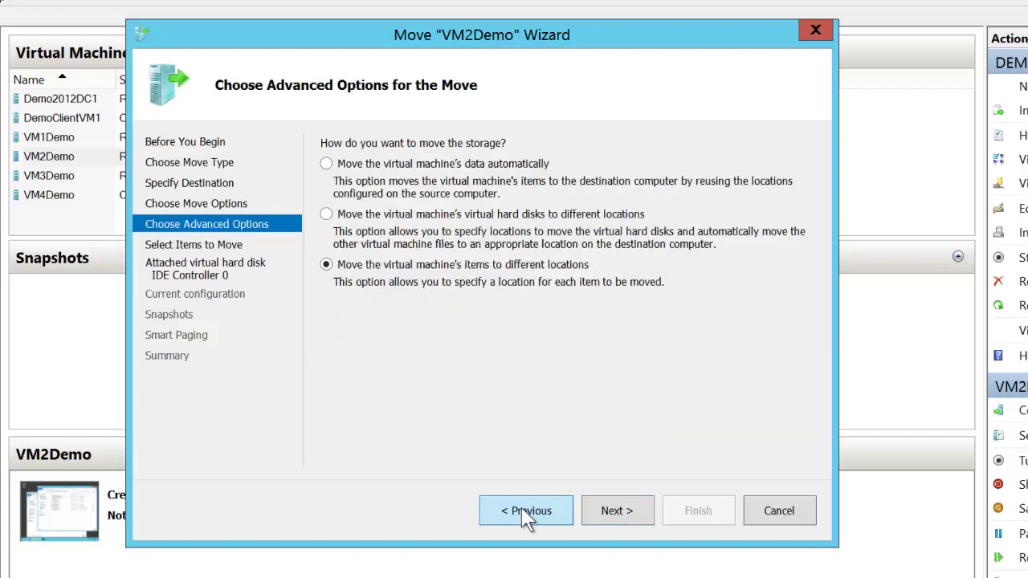
left_click(522, 509)
left_click(522, 509)
left_click(604, 514)
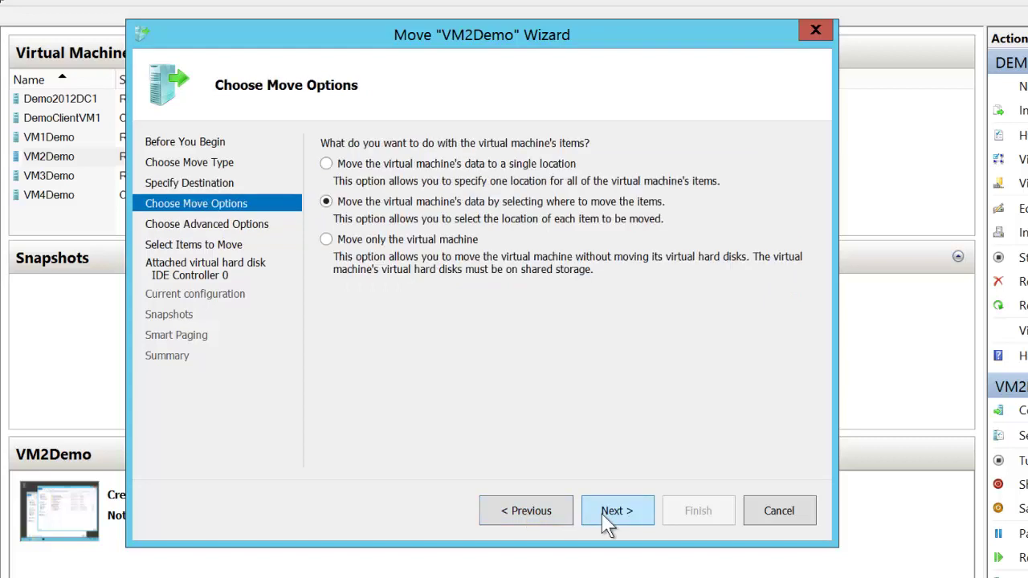
Choose to move VM2Demo's data to a single location, the folder C:\shares\Dummy Share on DEMO2012HOST2, and proceed to the summary.
left_click(371, 164)
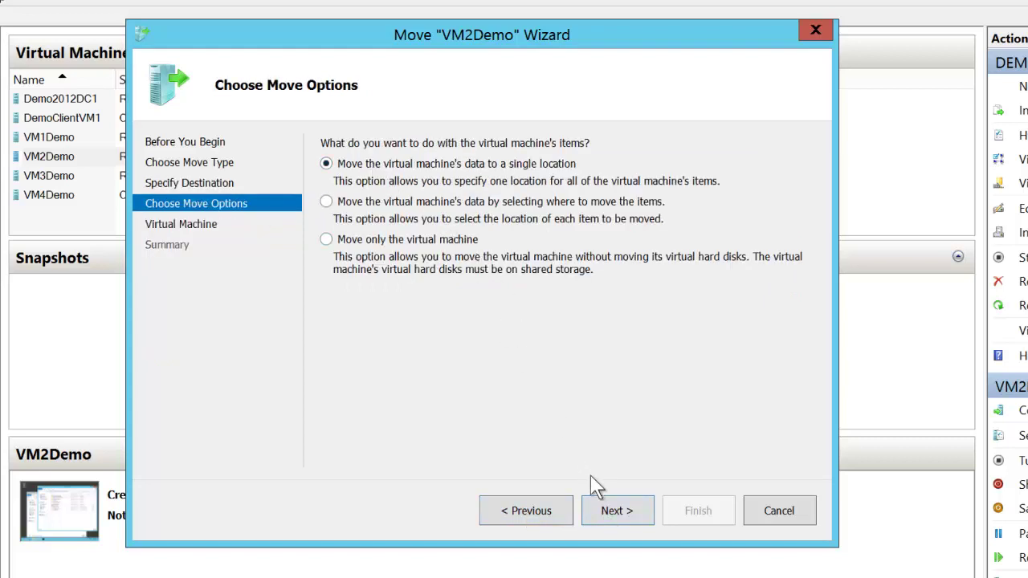
left_click(615, 512)
type("demo")
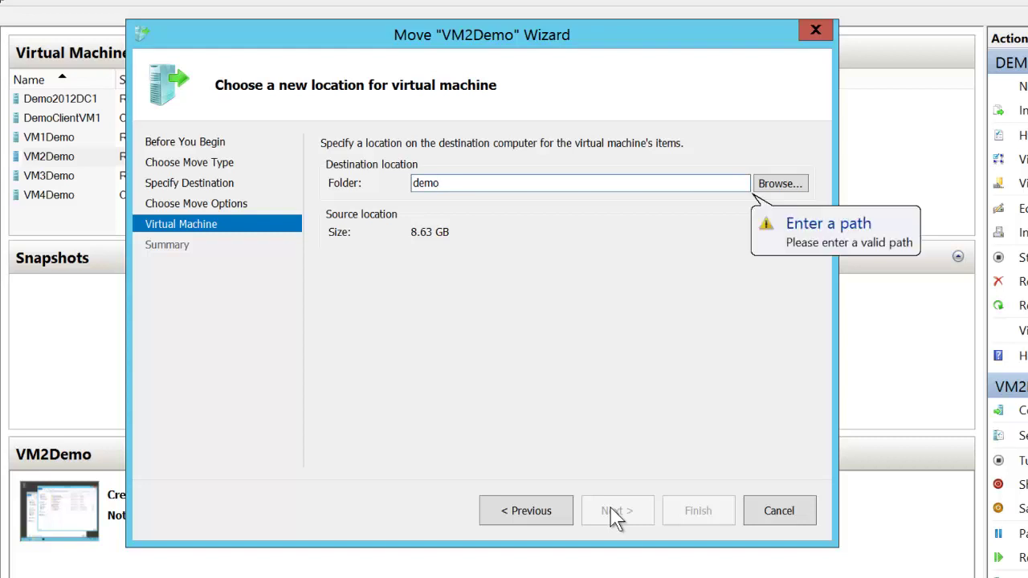
type("2012host2")
left_click(777, 184)
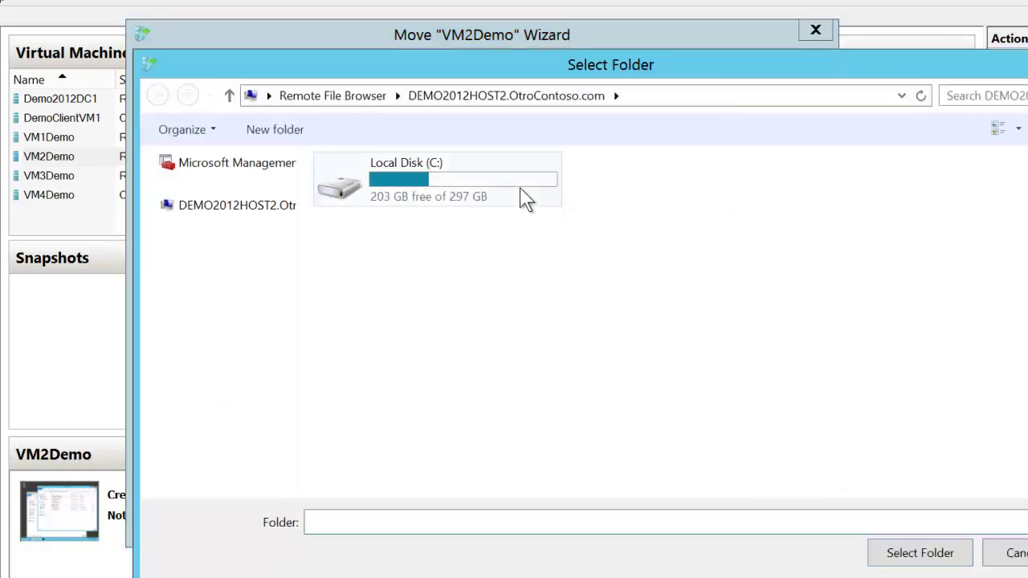
left_click(523, 198)
double_click(522, 198)
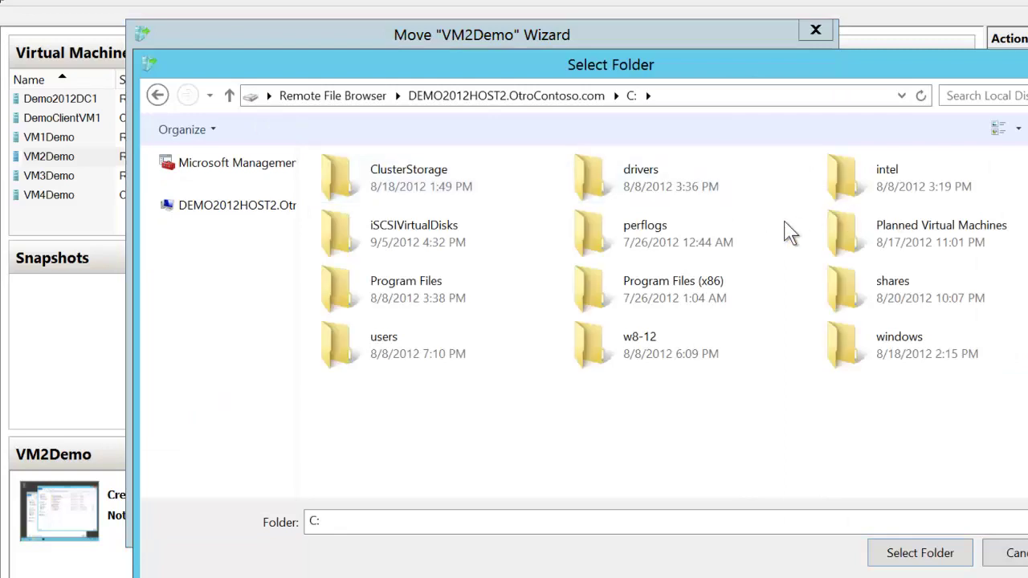
double_click(843, 279)
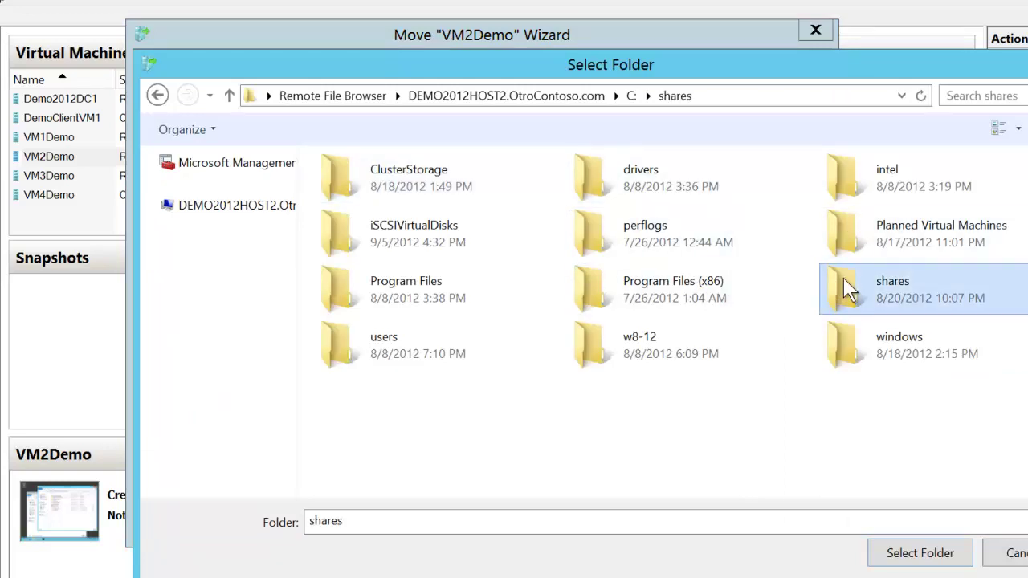
double_click(479, 199)
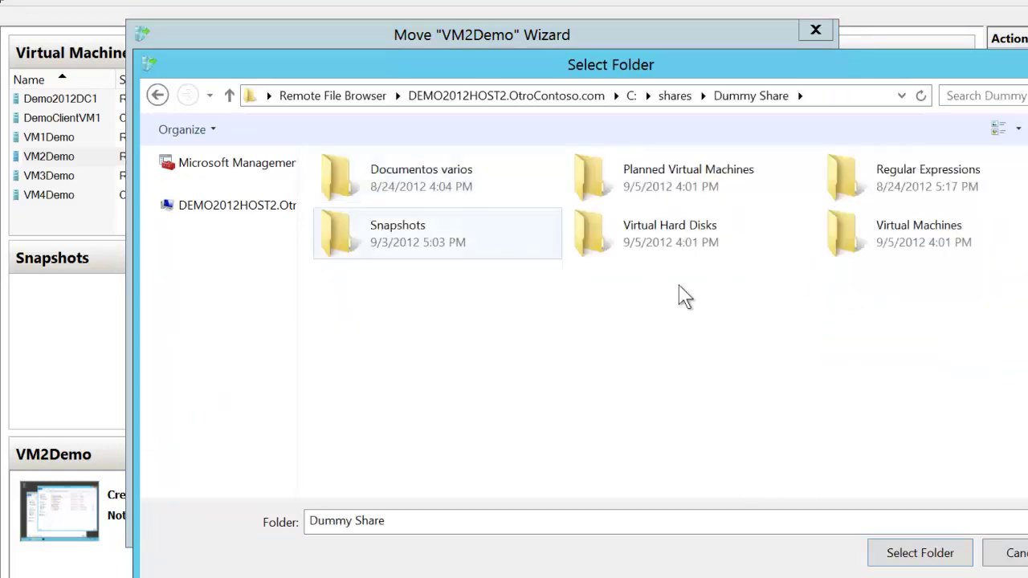
left_click(913, 550)
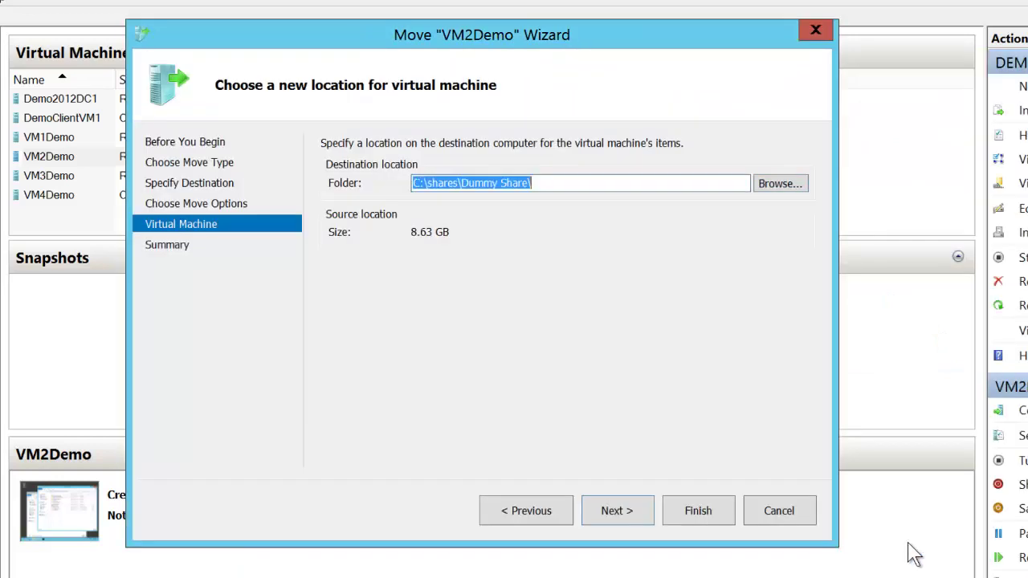
left_click(617, 502)
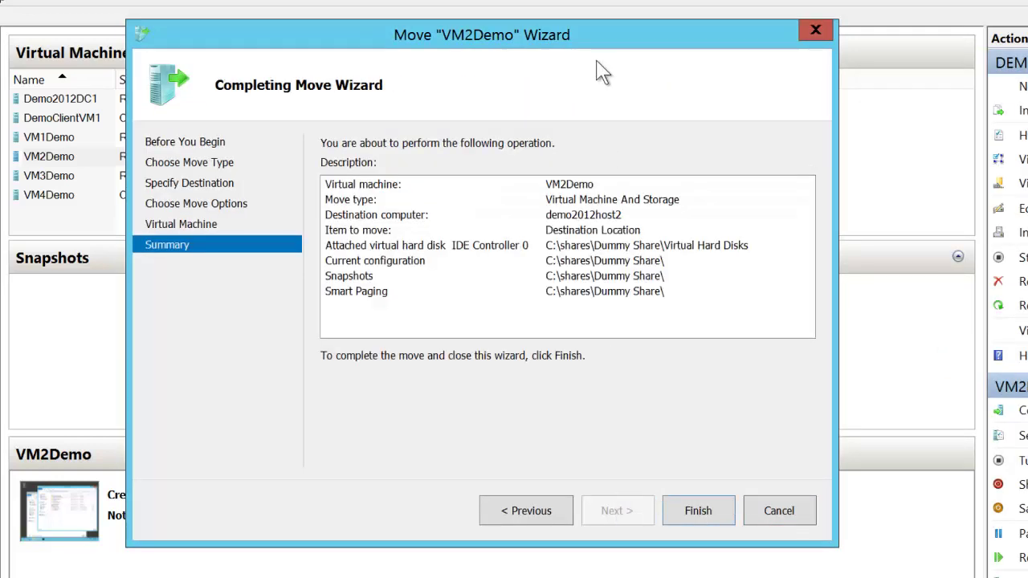
Switch to the VM2Demo connection window and ping demo2012host1 from the virtual machine's Command Prompt.
left_click_drag(598, 50, 376, 36)
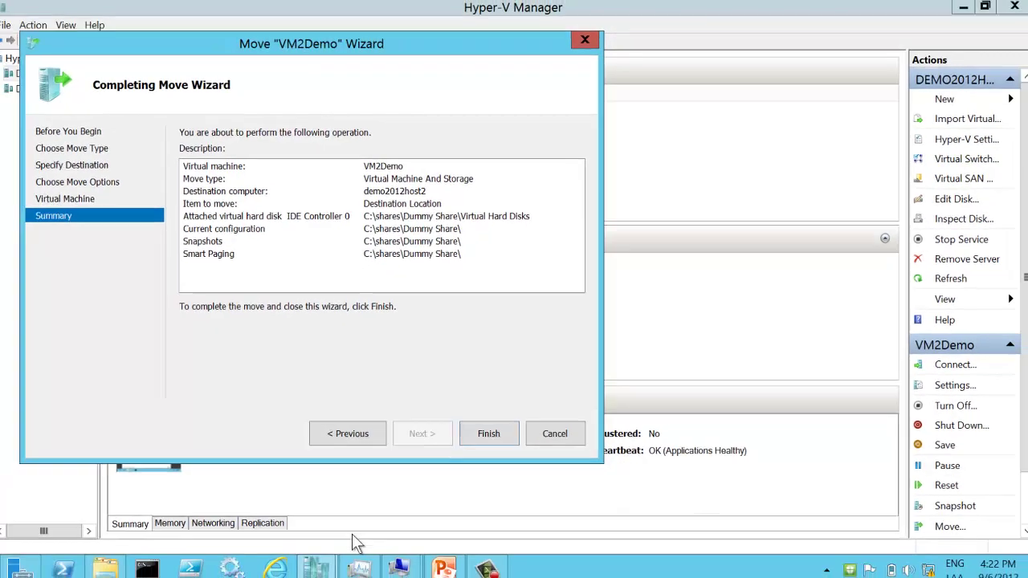
mouse_move(416, 566)
left_click(491, 481)
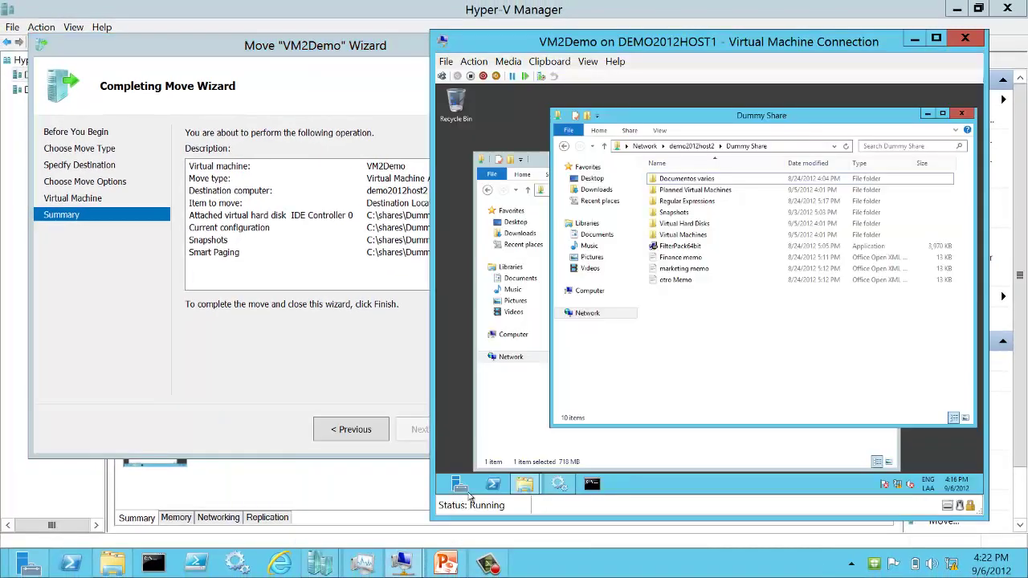
left_click(592, 484)
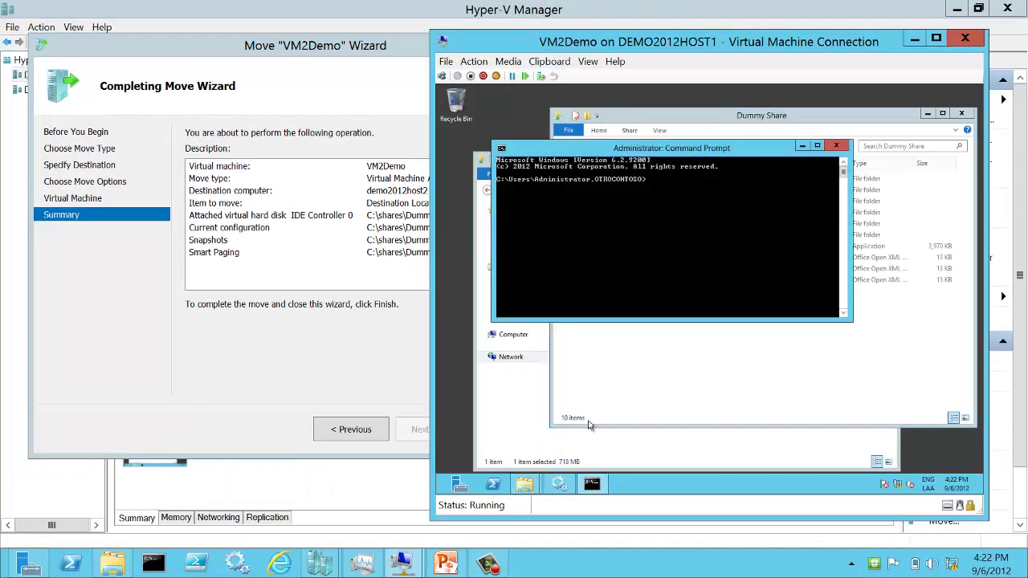
type("ping demo2012host1")
key("Return")
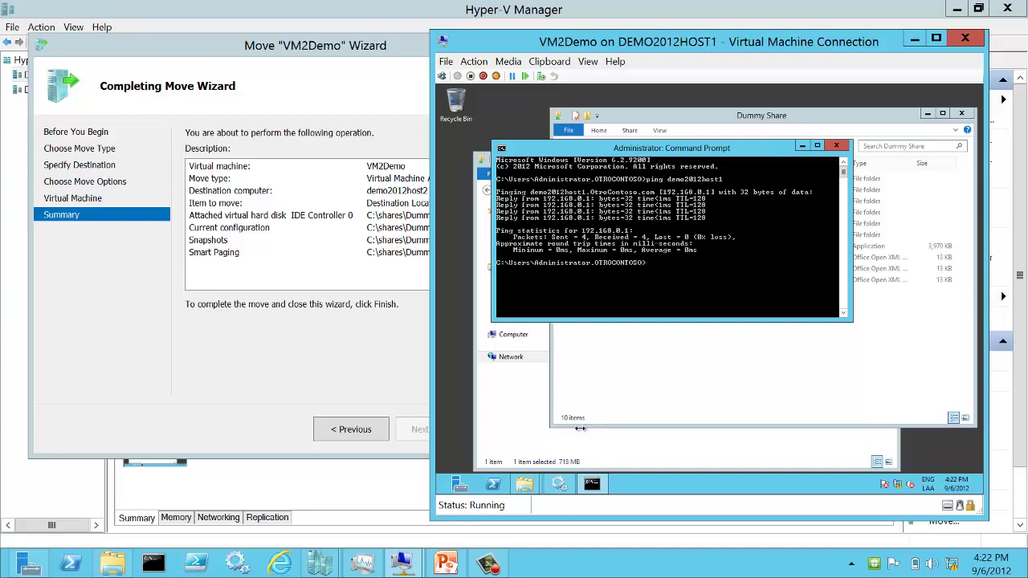
Start the VM2Demo move from the wizard summary and widen the Status column to show its full progress text.
left_click(405, 401)
left_click(485, 430)
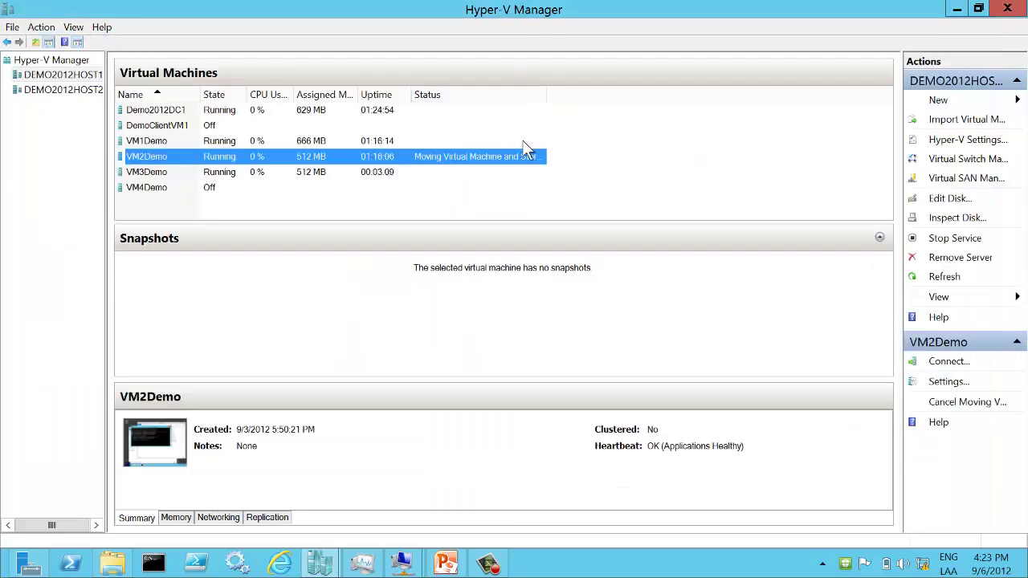
left_click_drag(547, 94, 622, 96)
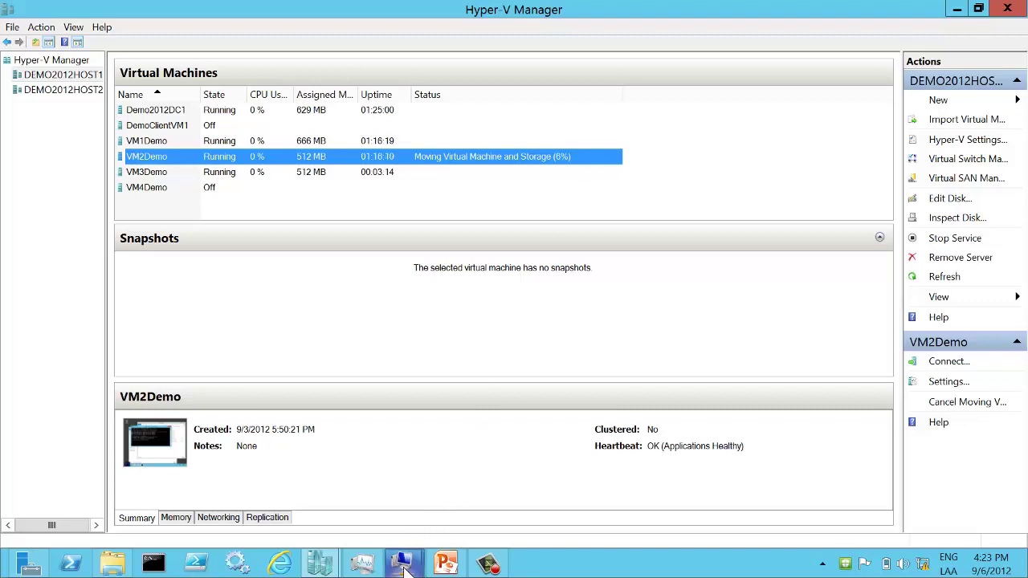
Return to the VM2Demo connection and repeat the ping to demo2012host1 during the migration.
mouse_move(405, 570)
left_click(464, 493)
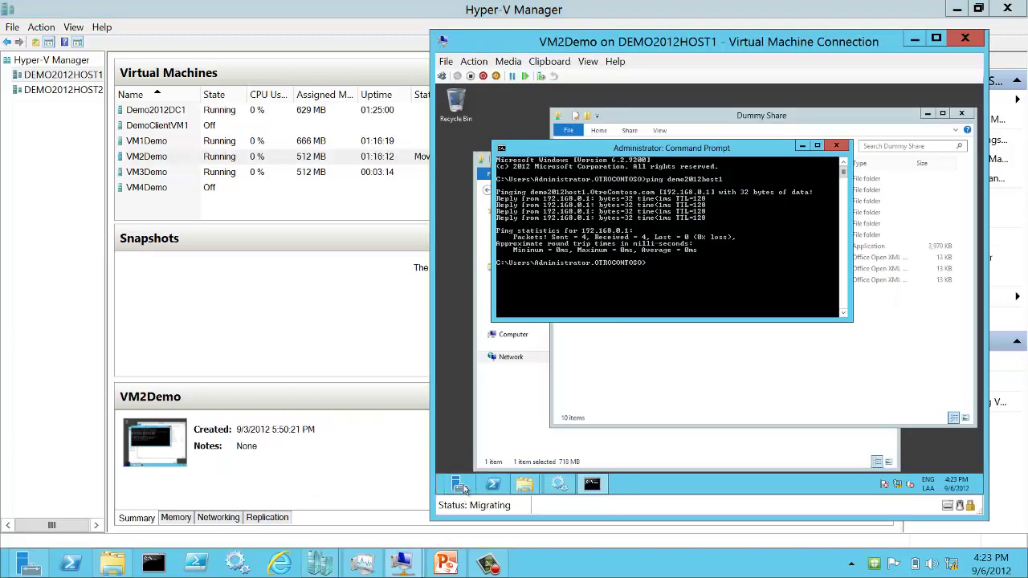
key("Up")
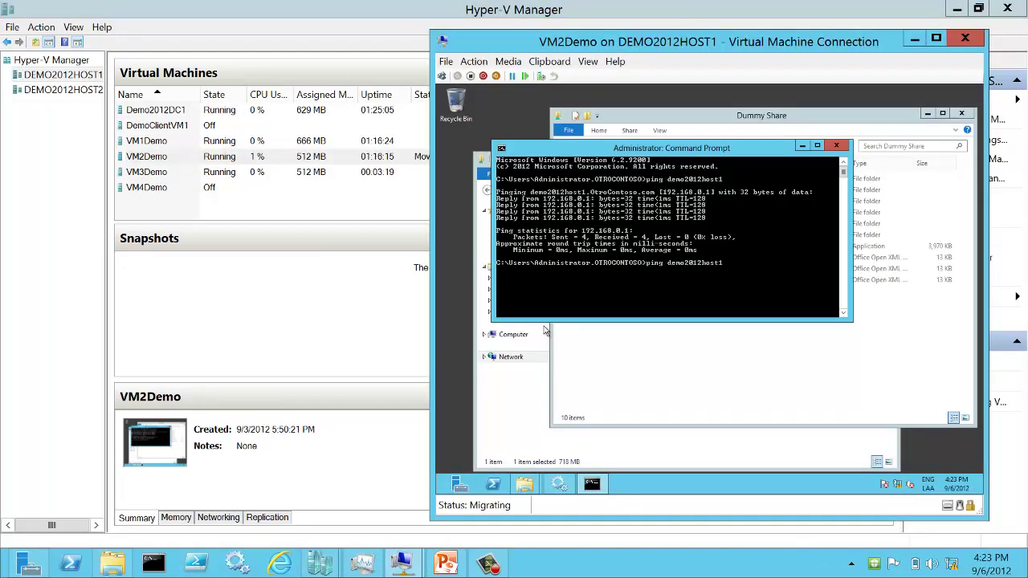
key("Return")
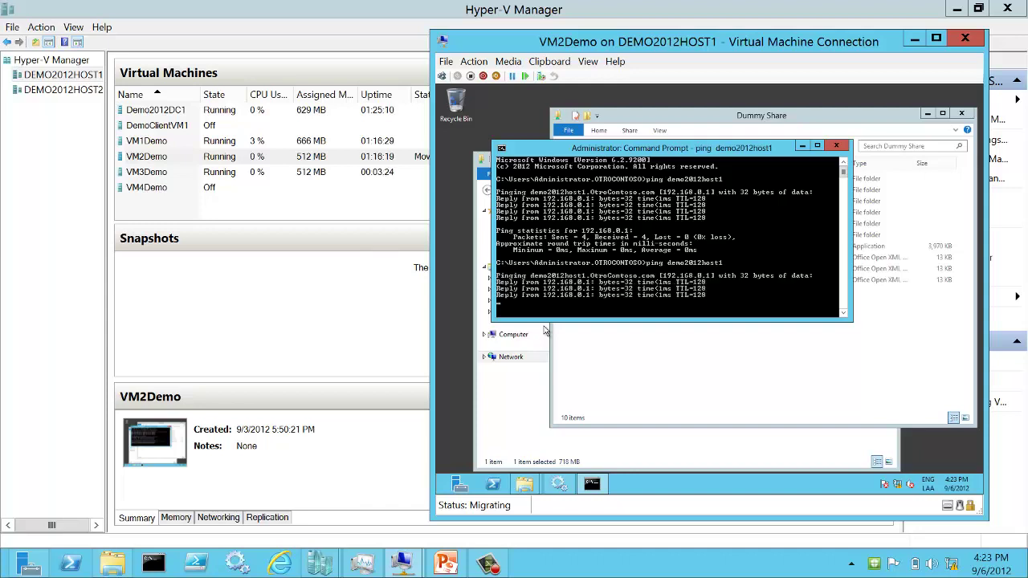
Ping demo2012dc1 from VM2Demo's Command Prompt during the migration.
key("Up")
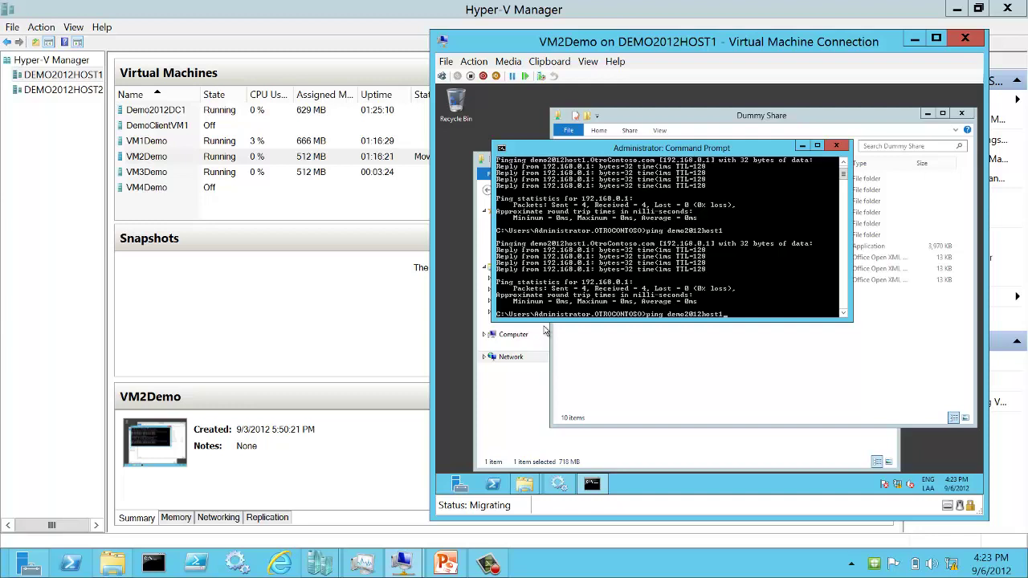
key("BackSpace")
key("BackSpace")
type("dc1")
key("Return")
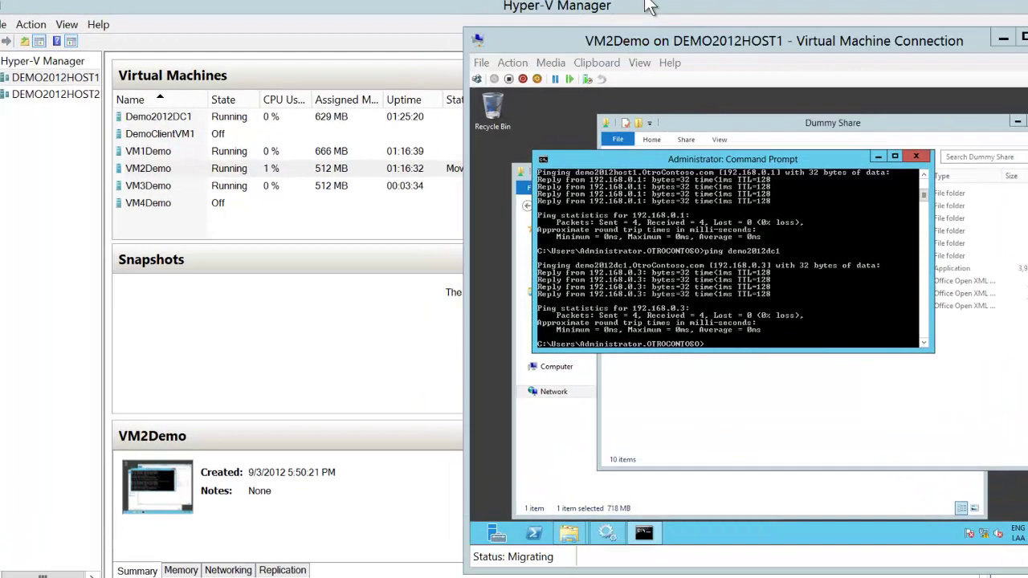
Return to Hyper-V Manager and check the progress of the VM2Demo move in its wizard.
left_click(598, 7)
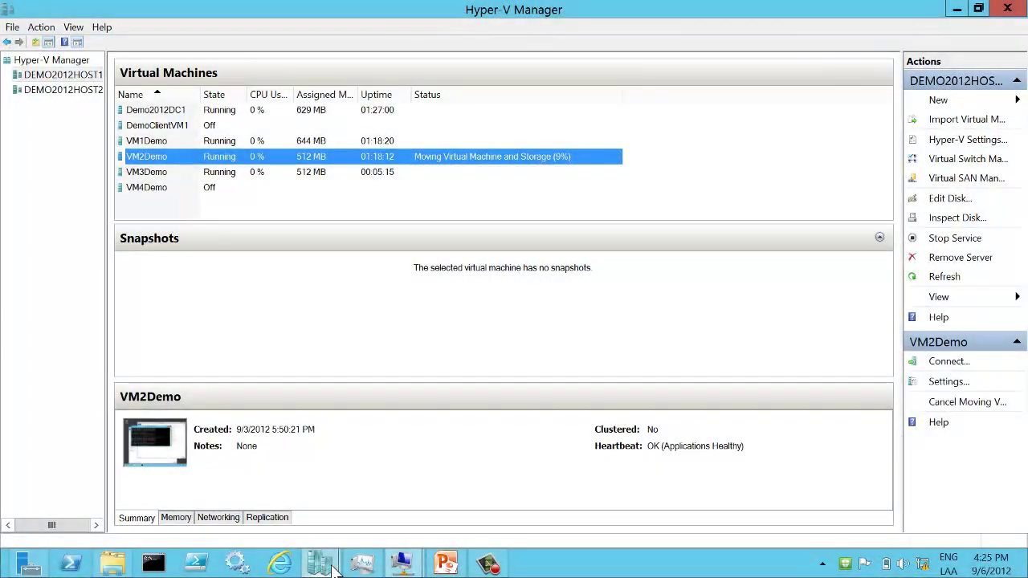
mouse_move(333, 568)
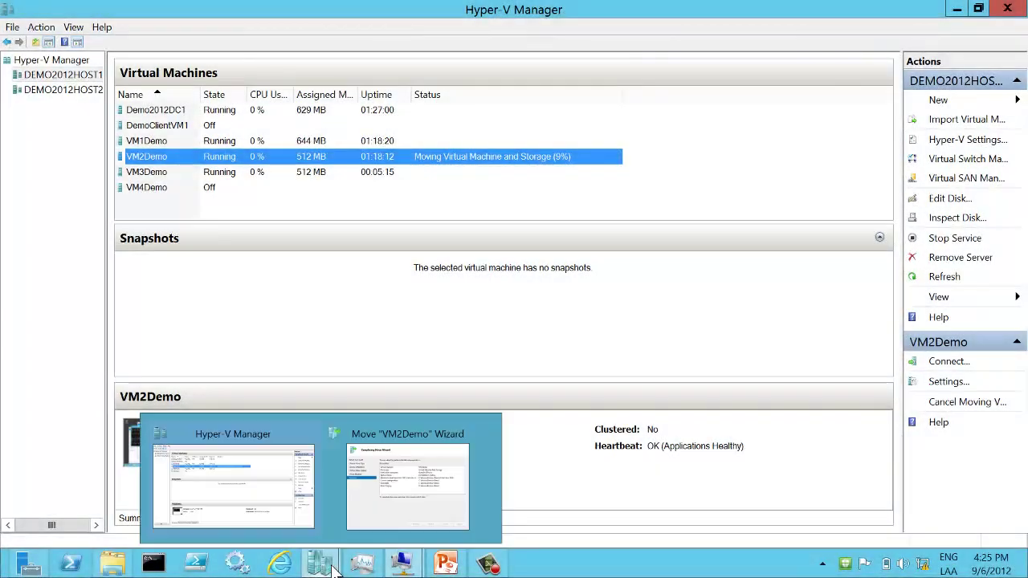
left_click(361, 504)
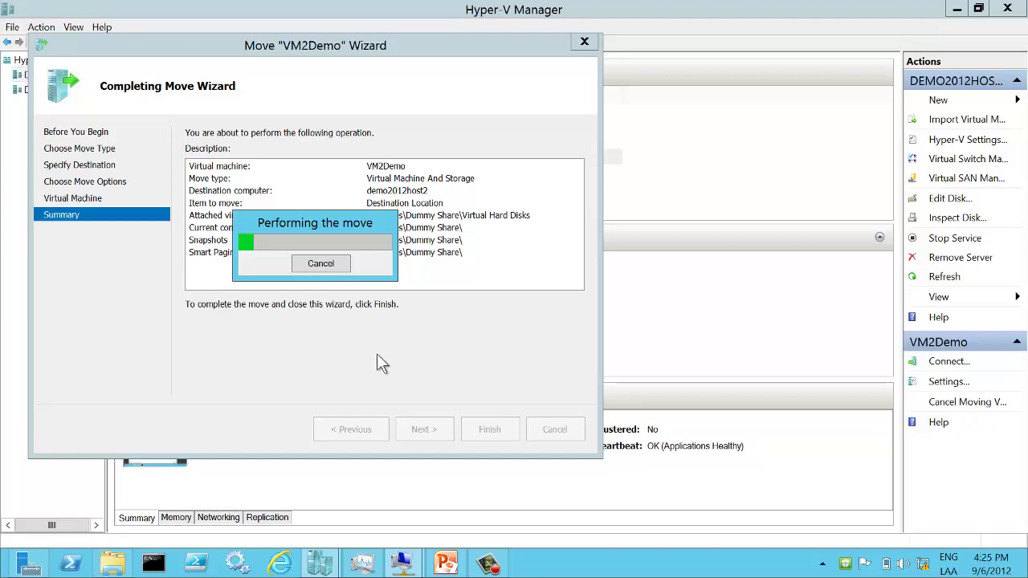
Switch to PowerPoint and present the "Scale enhancements" slide full screen.
left_click(444, 564)
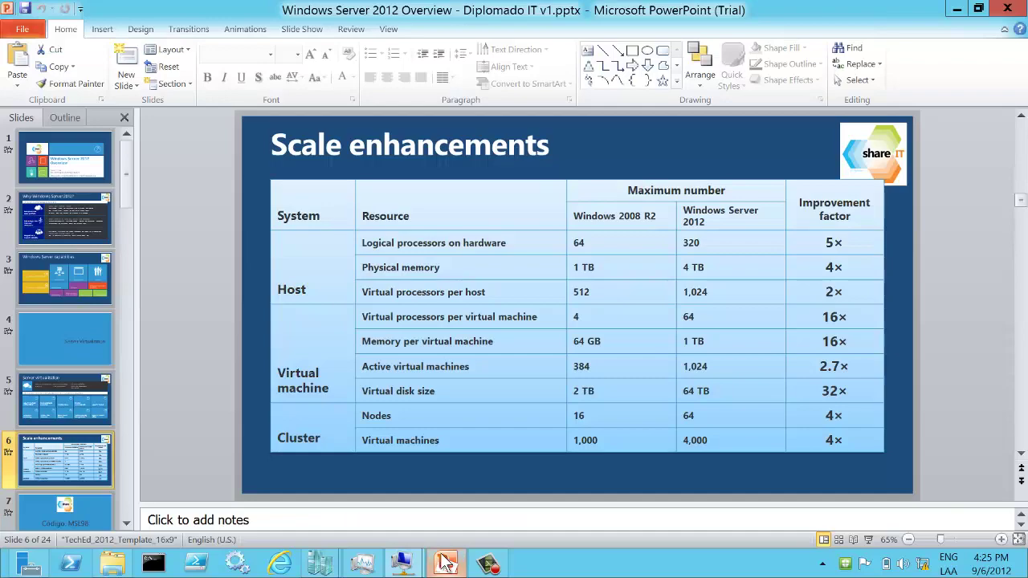
left_click(869, 539)
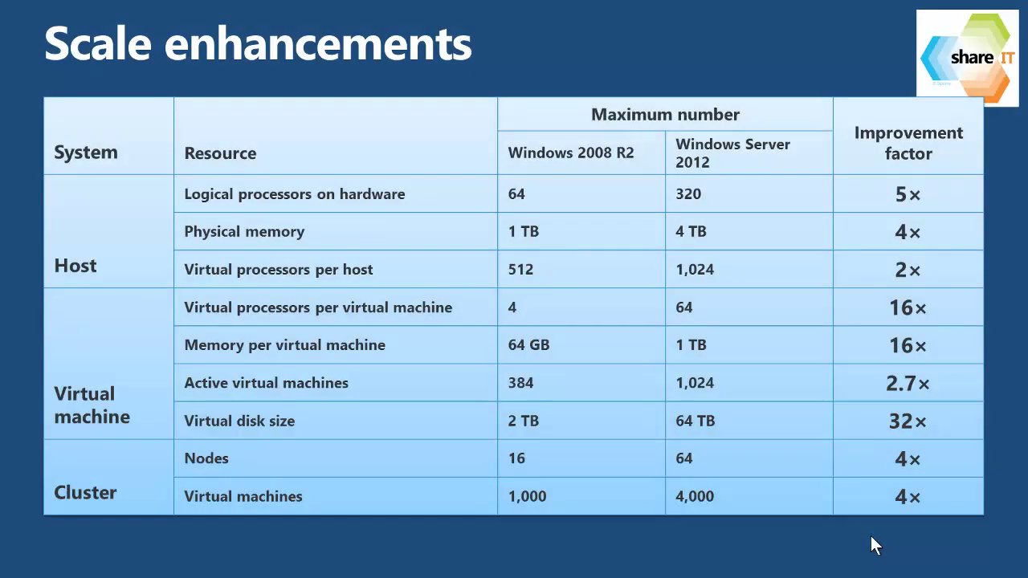
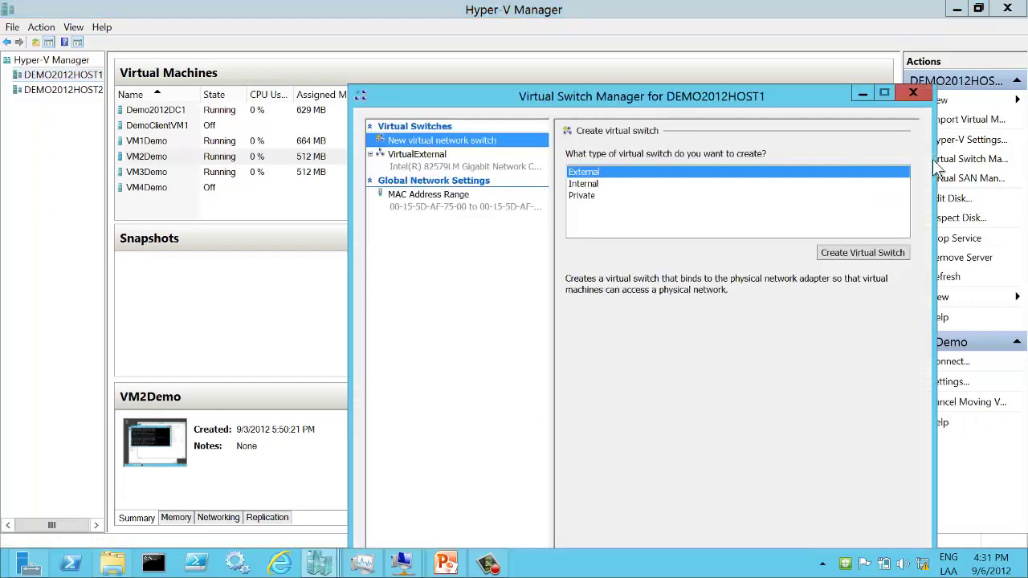
Review the External, Internal and Private virtual switch types in the Virtual Switch Manager for DEMO2012HOST1.
left_click_drag(791, 103, 625, 34)
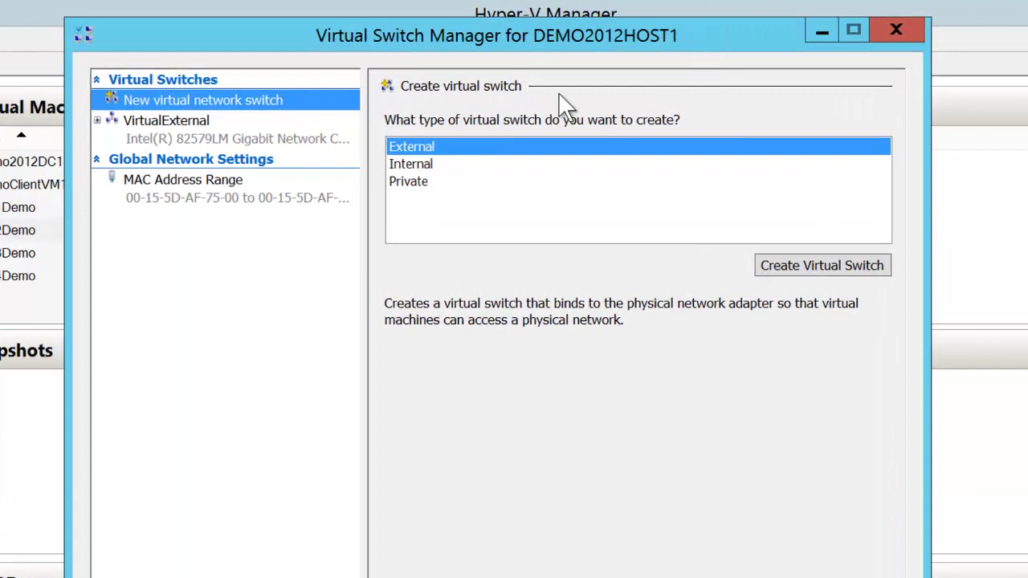
left_click(170, 133)
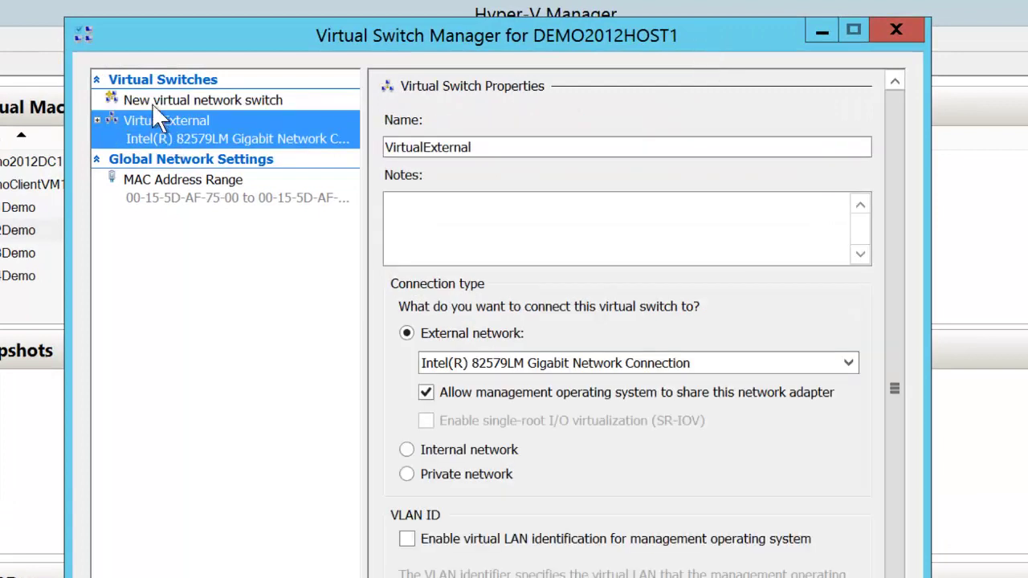
left_click(152, 103)
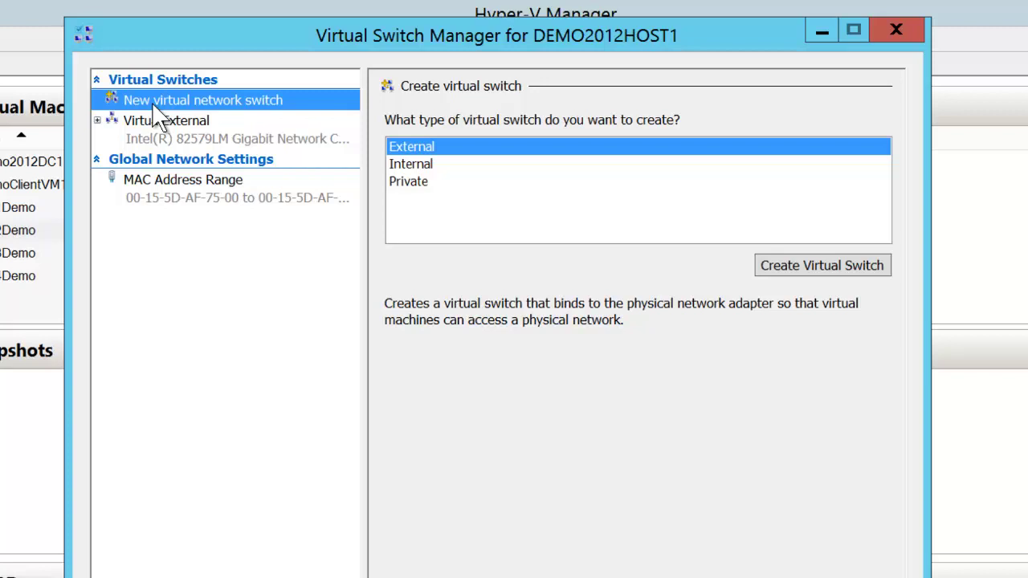
left_click(428, 168)
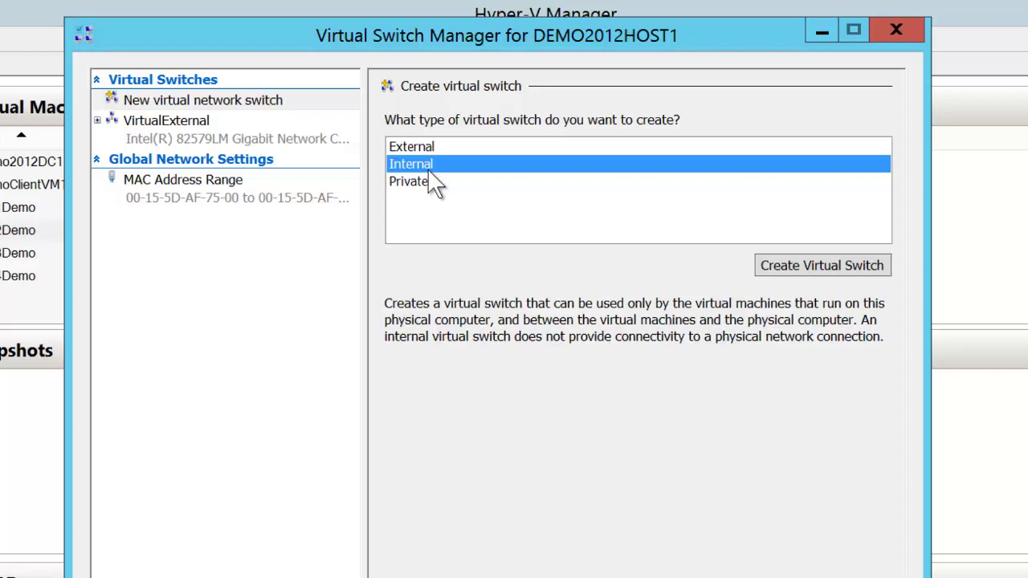
left_click(424, 181)
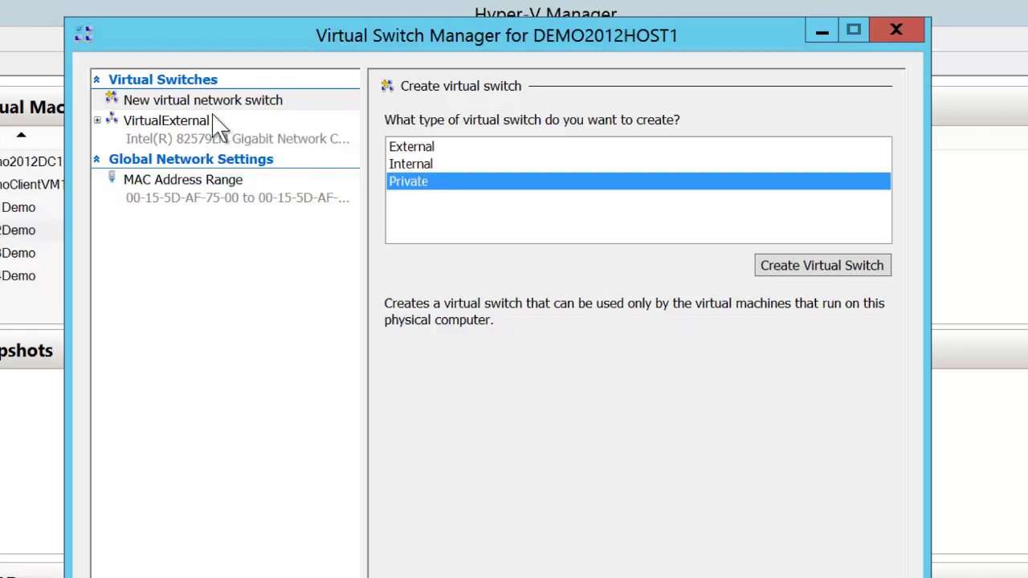
Inspect the VirtualExternal switch's connection settings and available external adapters, then close the Virtual Switch Manager without applying changes.
left_click(113, 128)
left_click(96, 120)
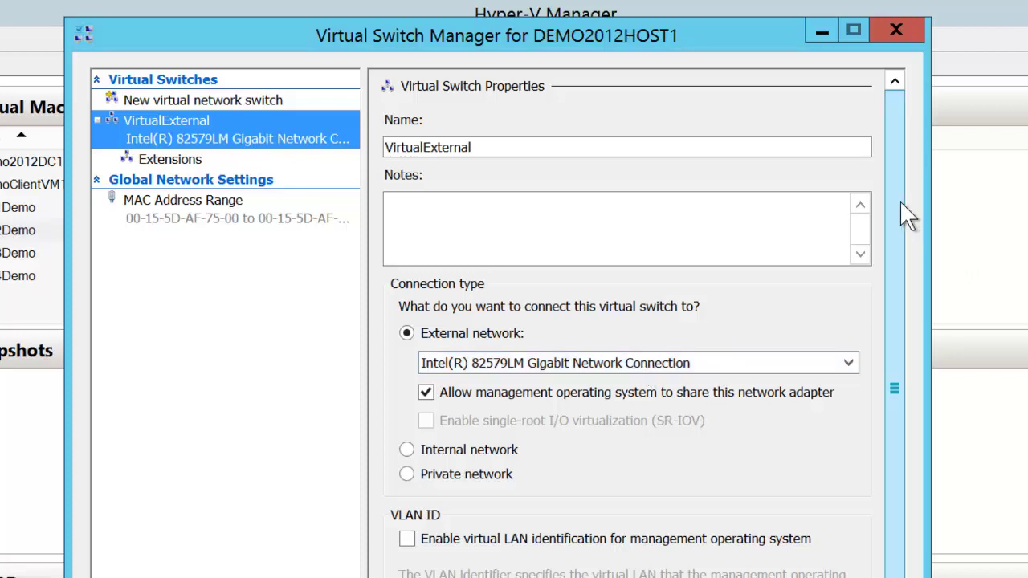
left_click_drag(900, 202, 910, 246)
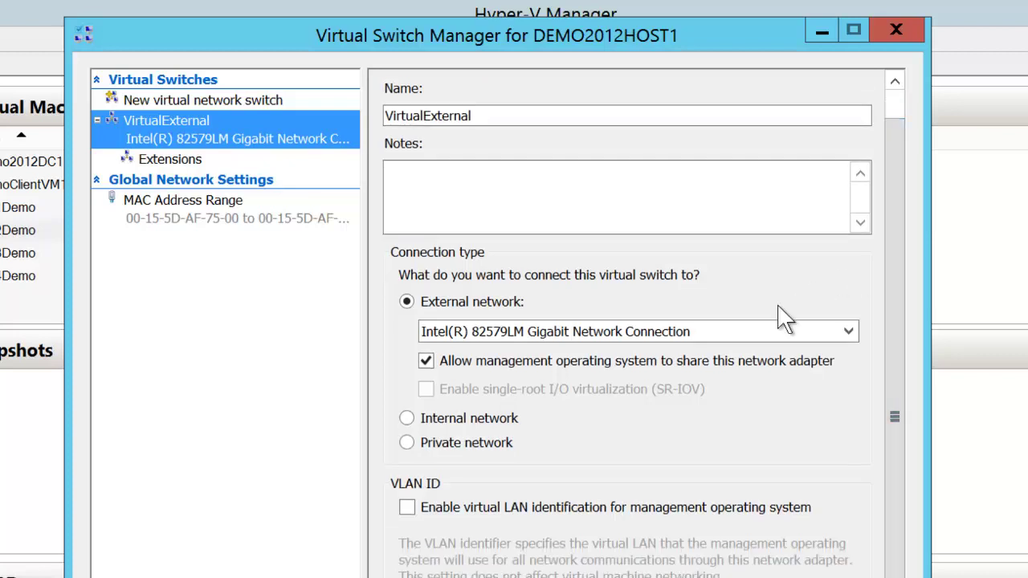
left_click(641, 331)
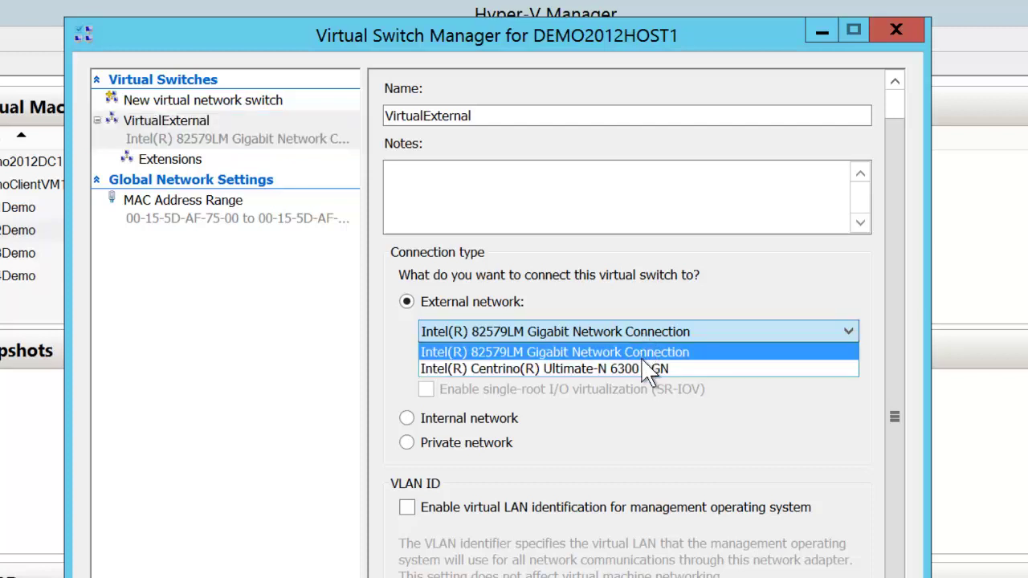
left_click(645, 353)
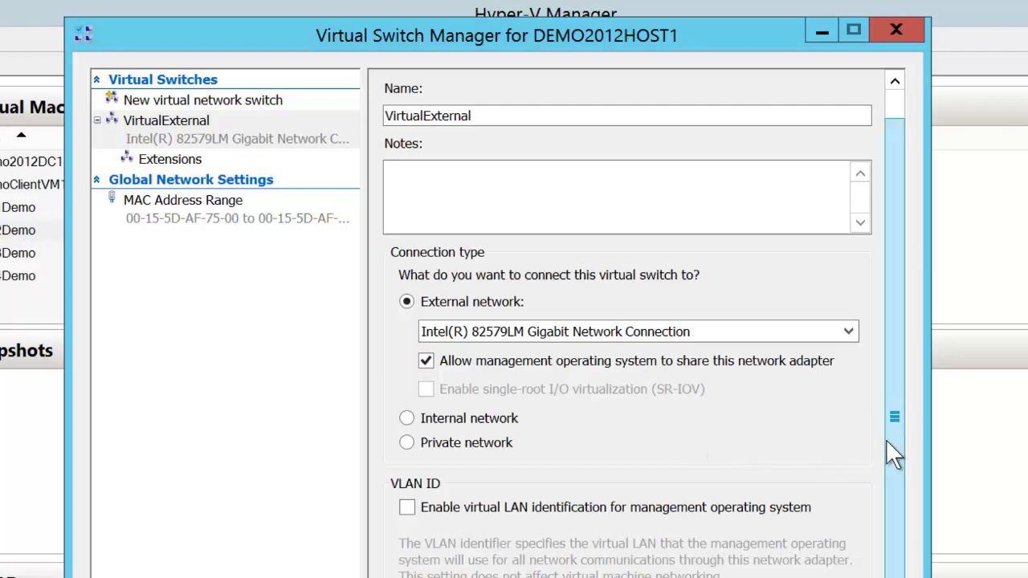
left_click_drag(888, 445, 888, 449)
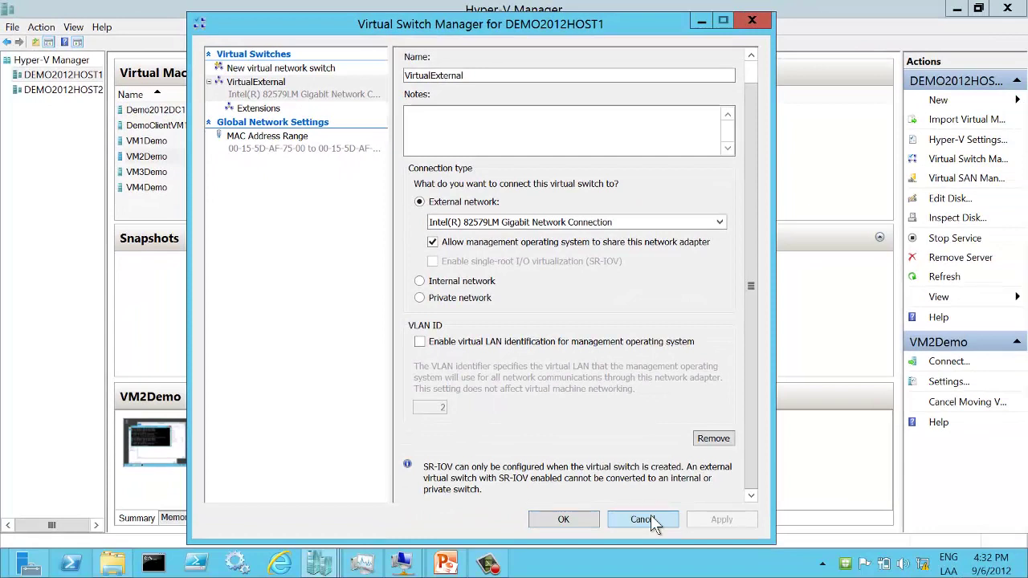
left_click(652, 520)
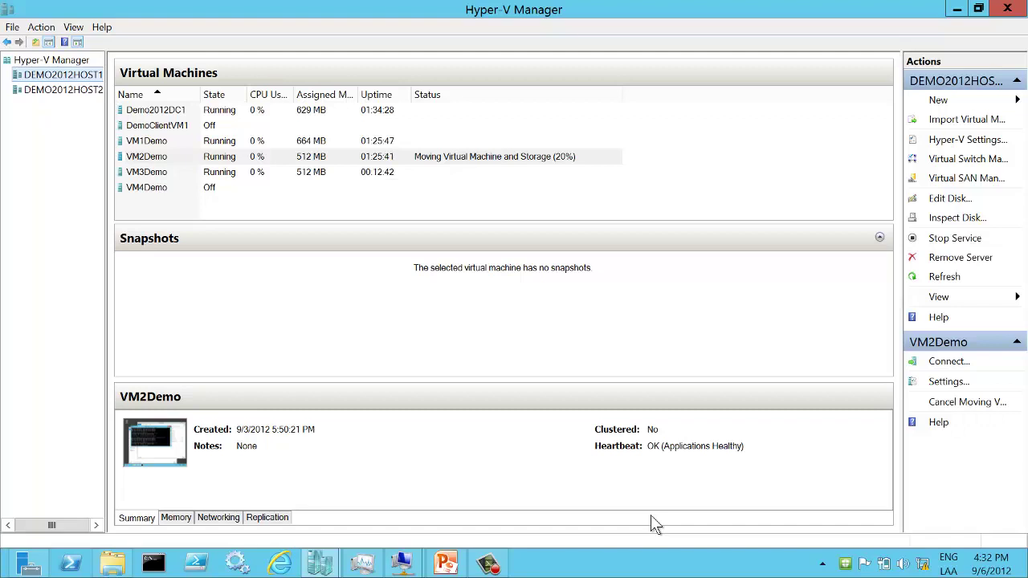
Open VM2Demo's settings and examine the advanced features of the network adapter connected to VirtualExternal.
left_click(322, 160)
right_click(322, 169)
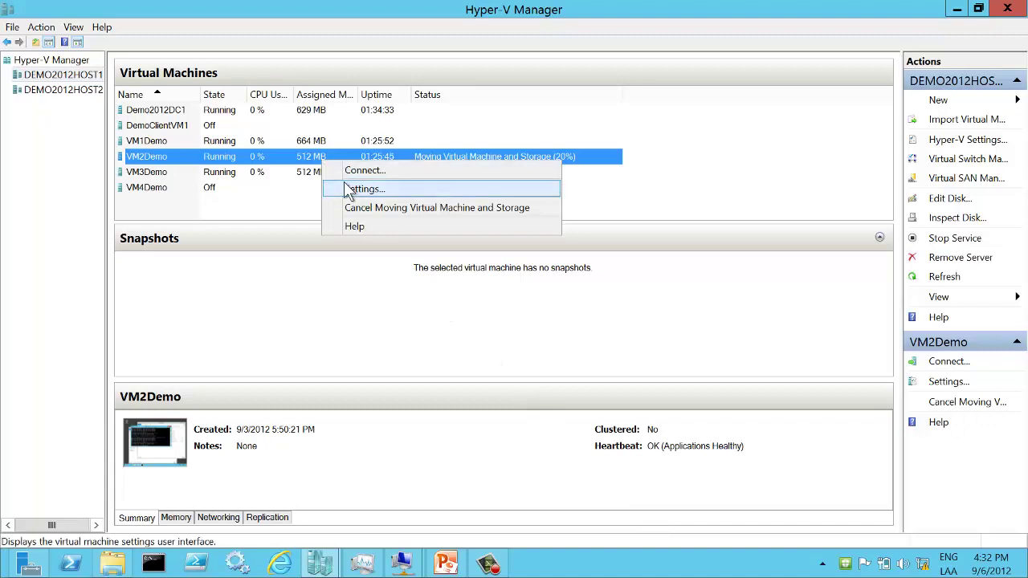
left_click(354, 188)
left_click_drag(465, 97, 349, 23)
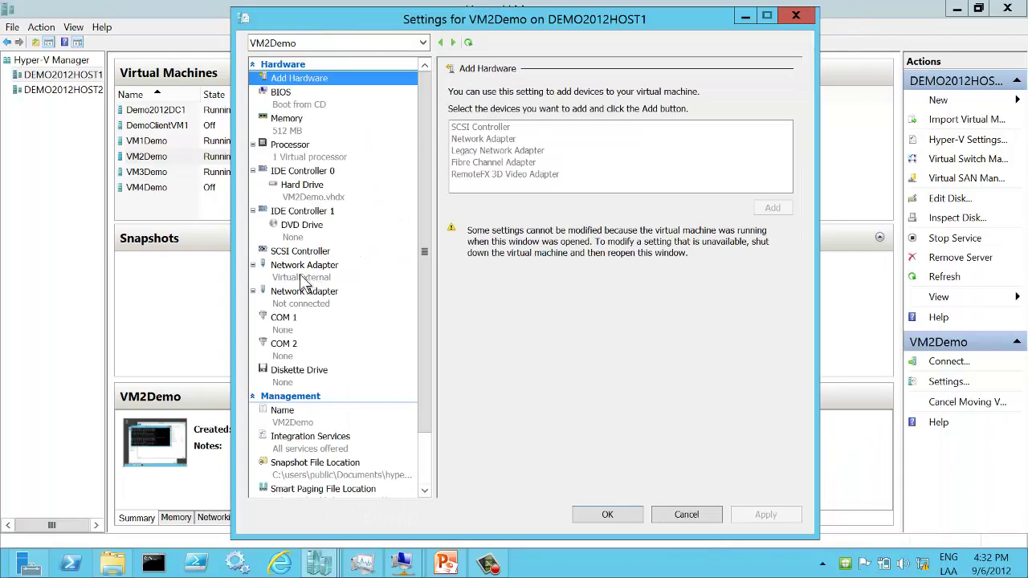
left_click(253, 265)
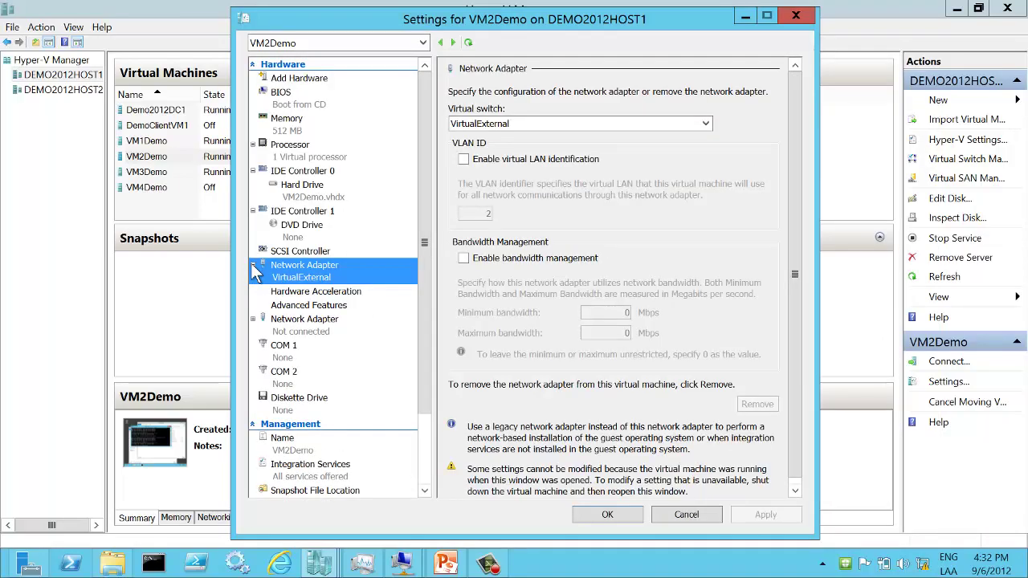
left_click(300, 305)
left_click_drag(794, 298, 790, 398)
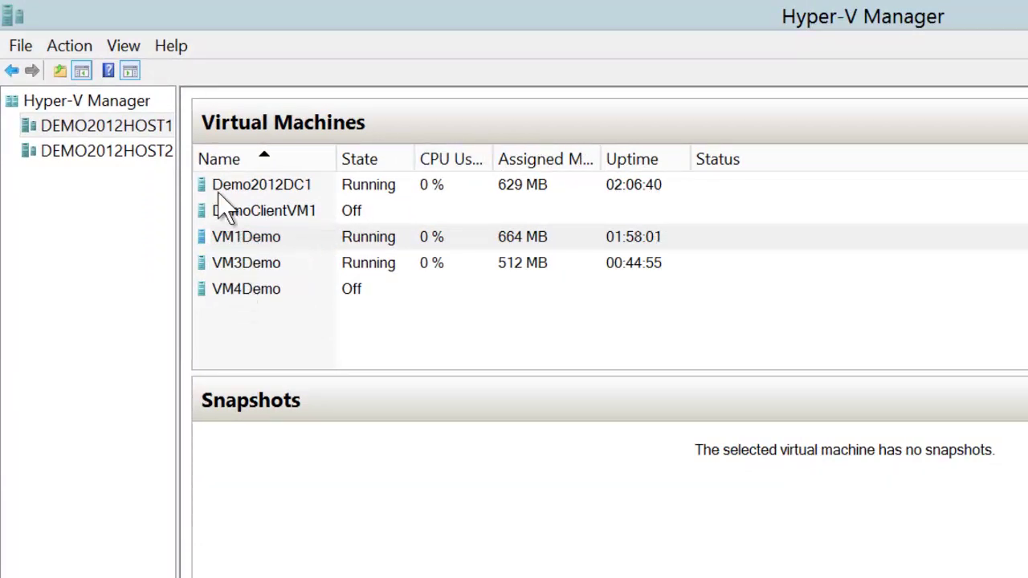
Select DEMO2012HOST2, bring up VM2Demo's connection window and repeat the ping to demo2012host2 from its Command Prompt.
left_click(135, 160)
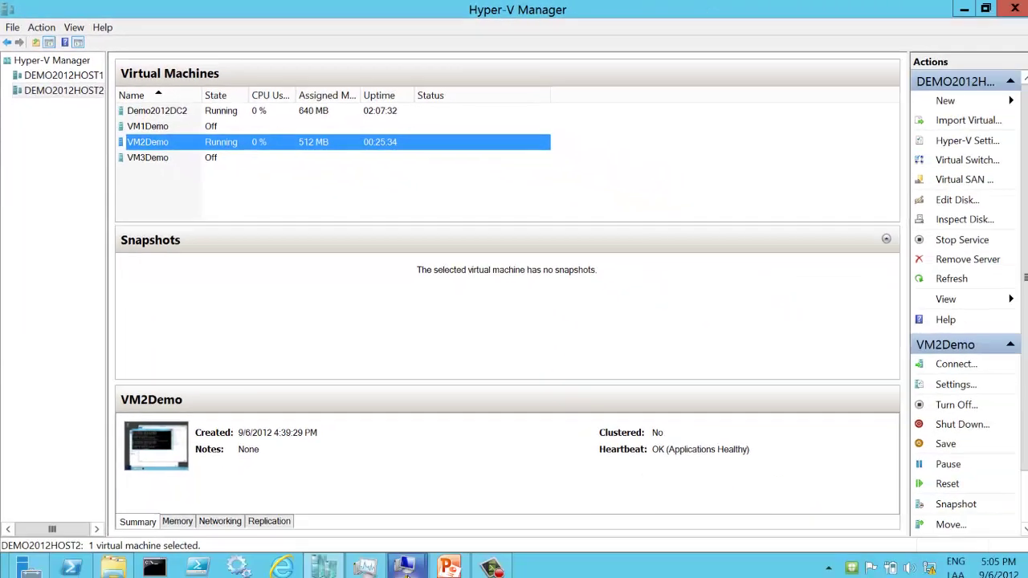
mouse_move(410, 567)
left_click(463, 509)
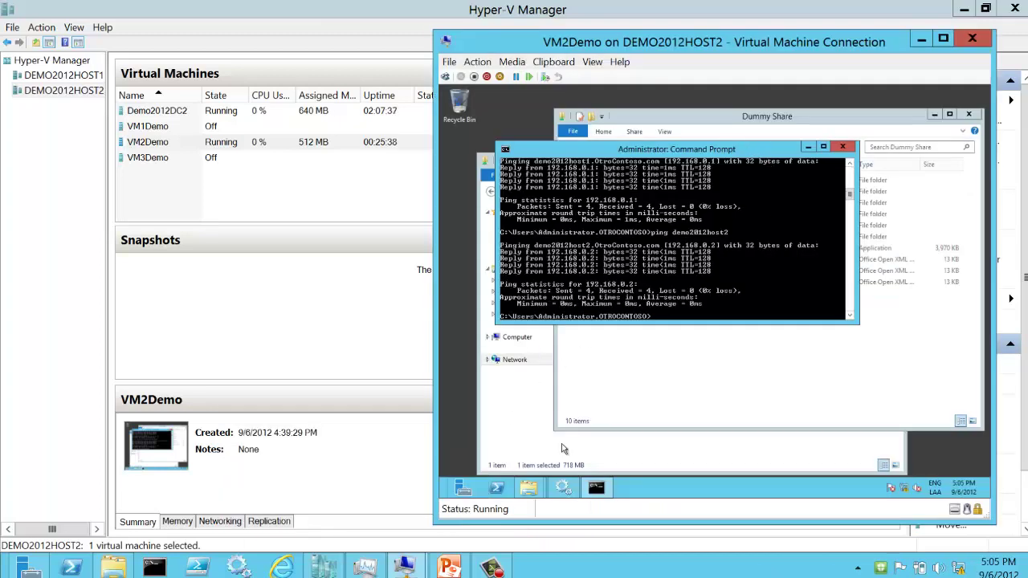
key("Up")
key("Return")
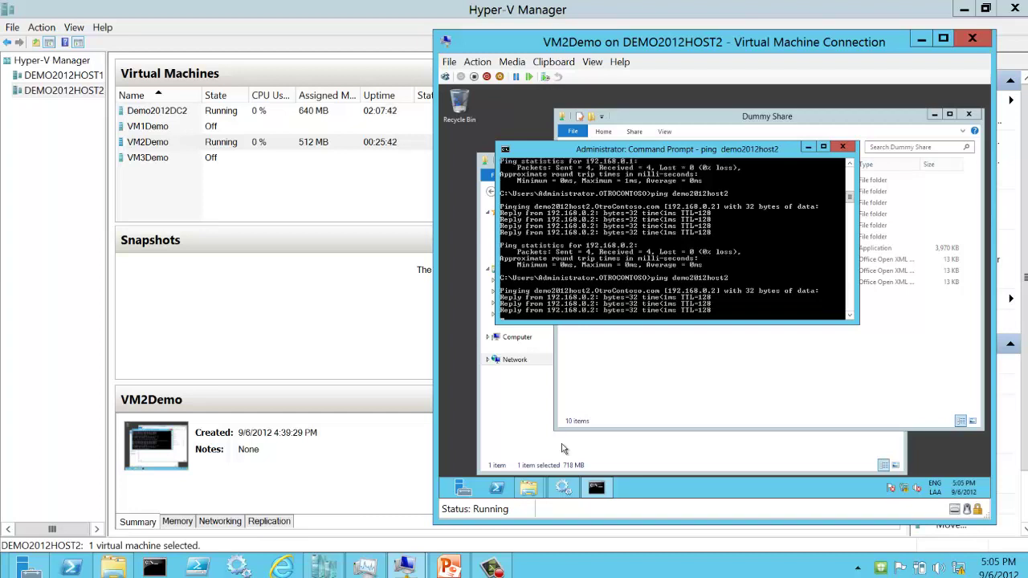
Ping demo2012host1 from VM2Demo's Command Prompt, then return to Hyper-V Manager.
key("Up")
key("BackSpace")
type("12host1")
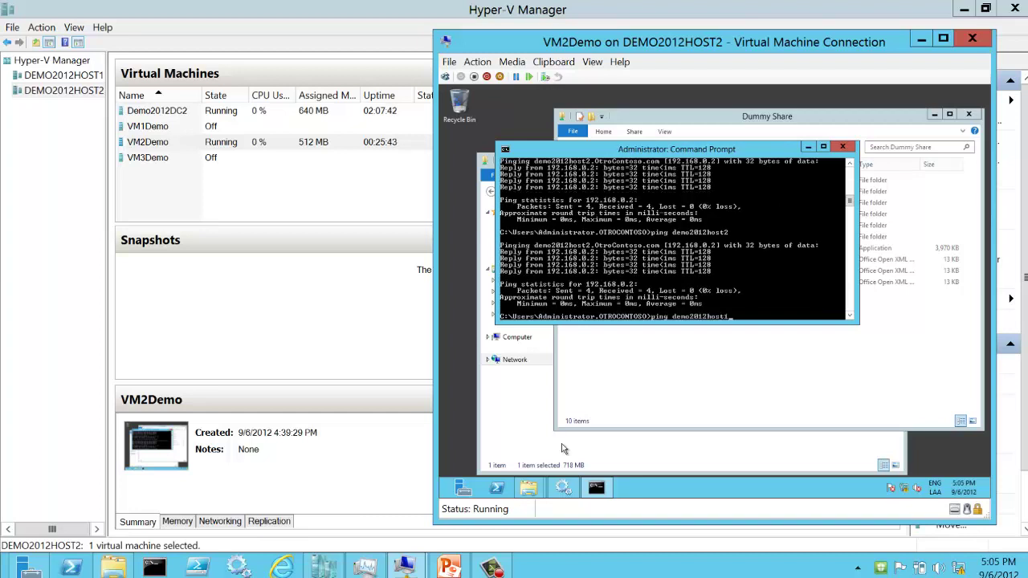
key("Return")
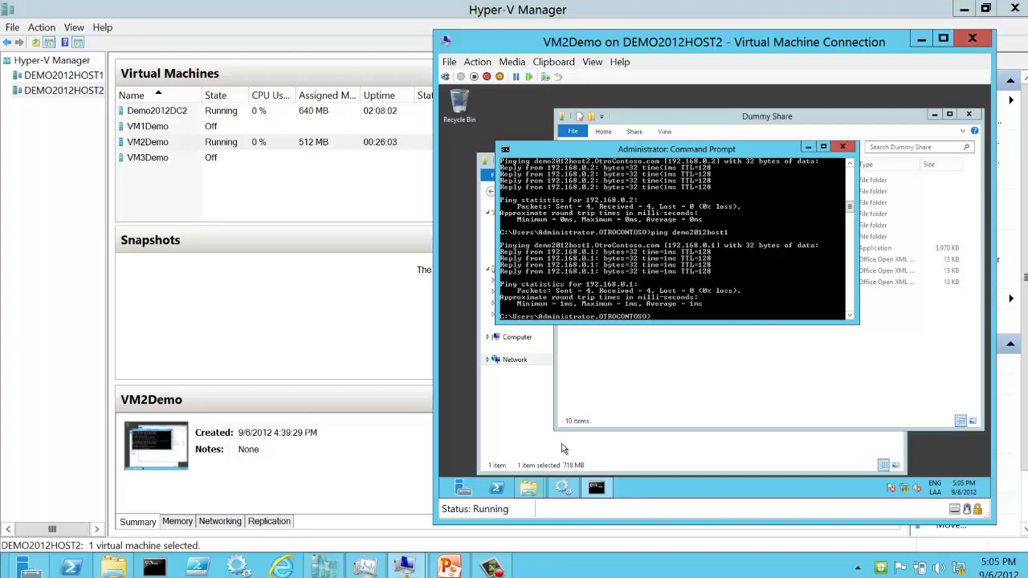
left_click(364, 149)
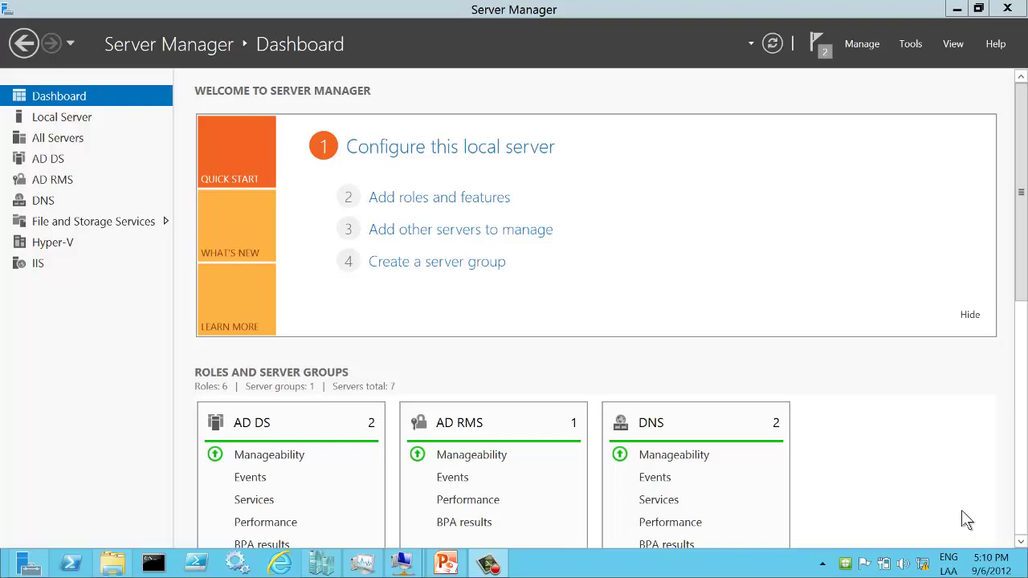
In Server Manager's File and Storage Services, examine the servers' disks and the storage pools with their physical disks.
left_click(145, 228)
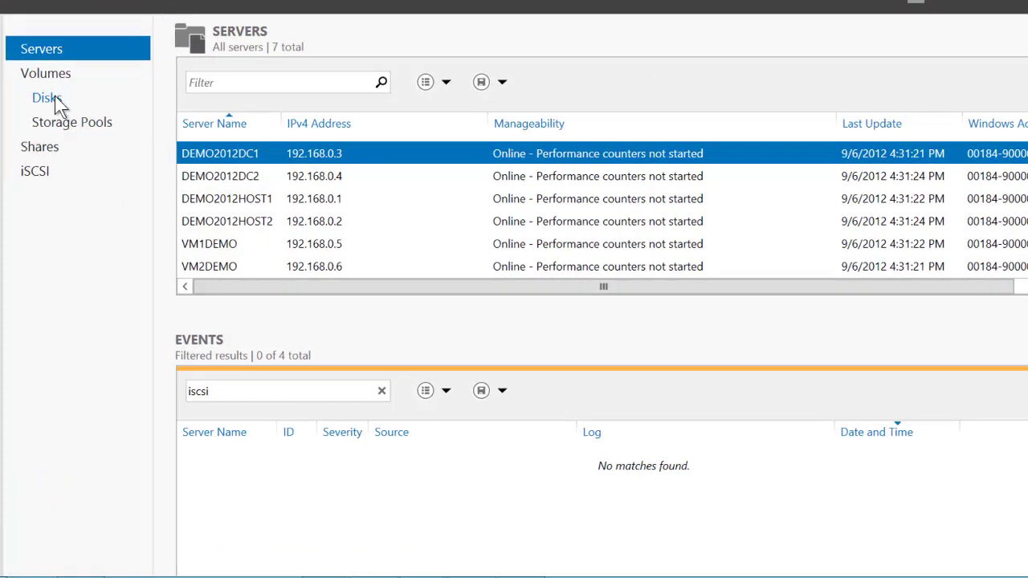
left_click(54, 97)
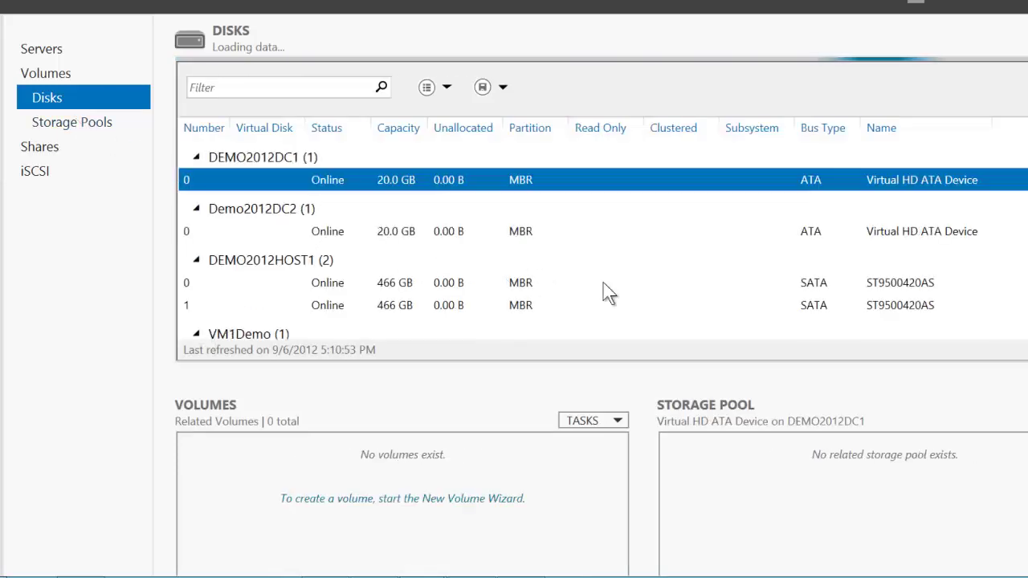
left_click(71, 129)
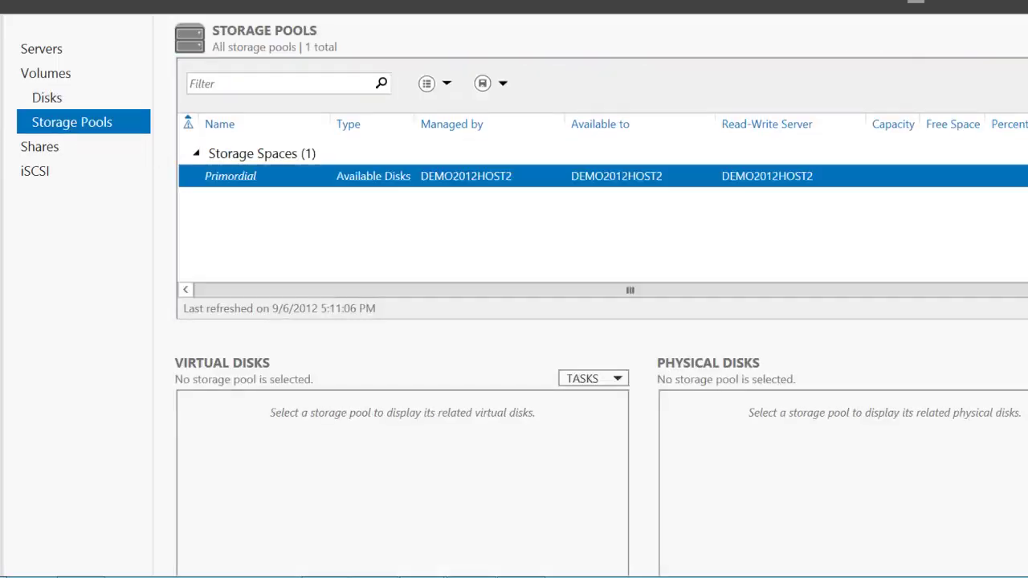
scroll(1020, 257, "down", 1)
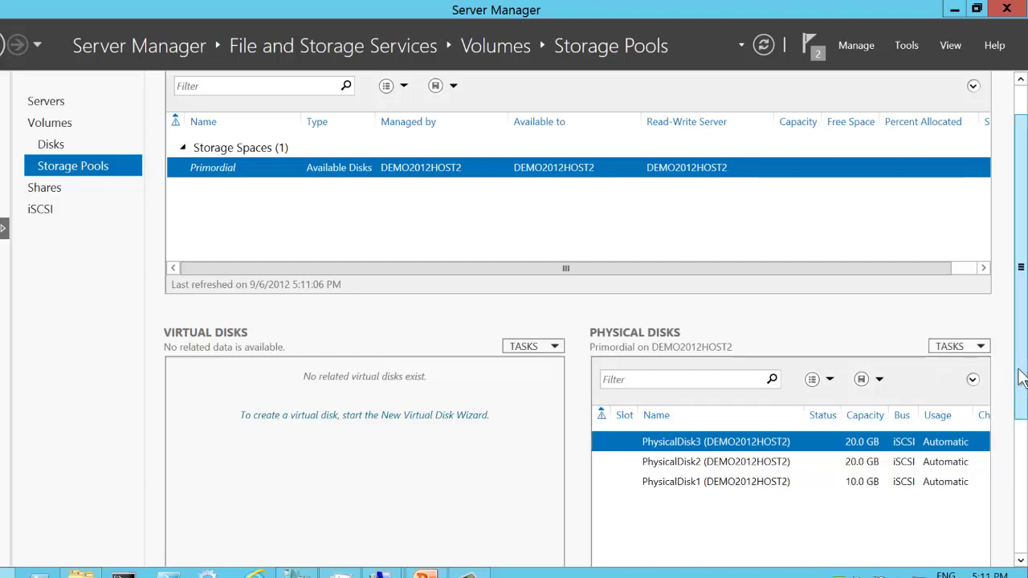
left_click_drag(1021, 377, 1022, 326)
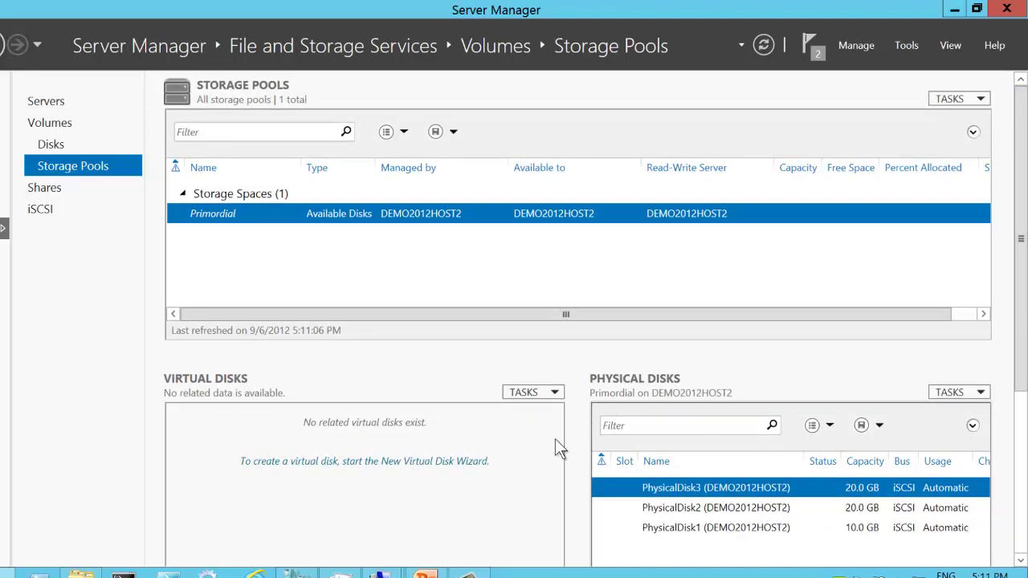
Start the virtual disk wizard, launch a new storage pool from it and name the pool MiStoragePool.
left_click(470, 464)
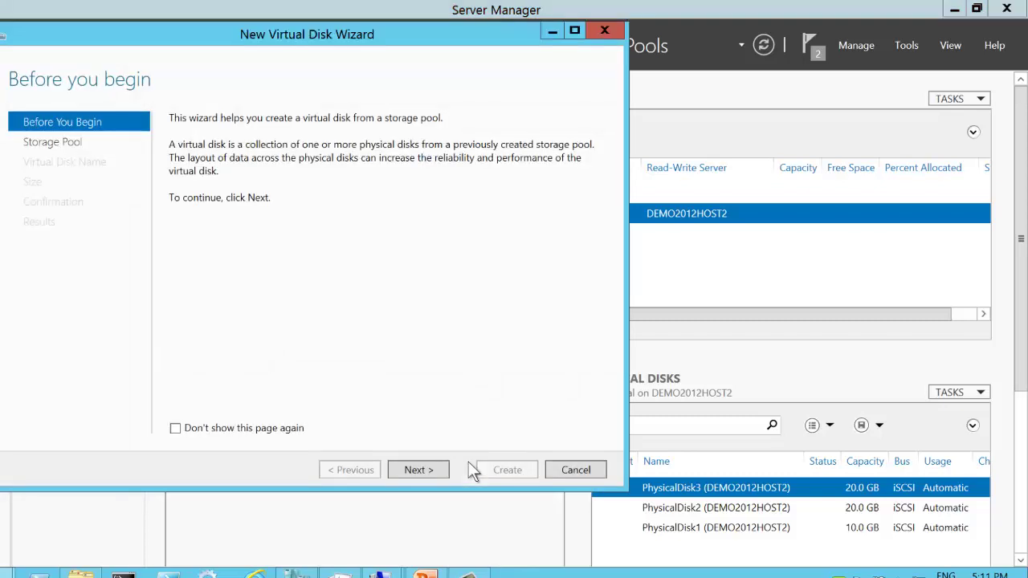
left_click(416, 462)
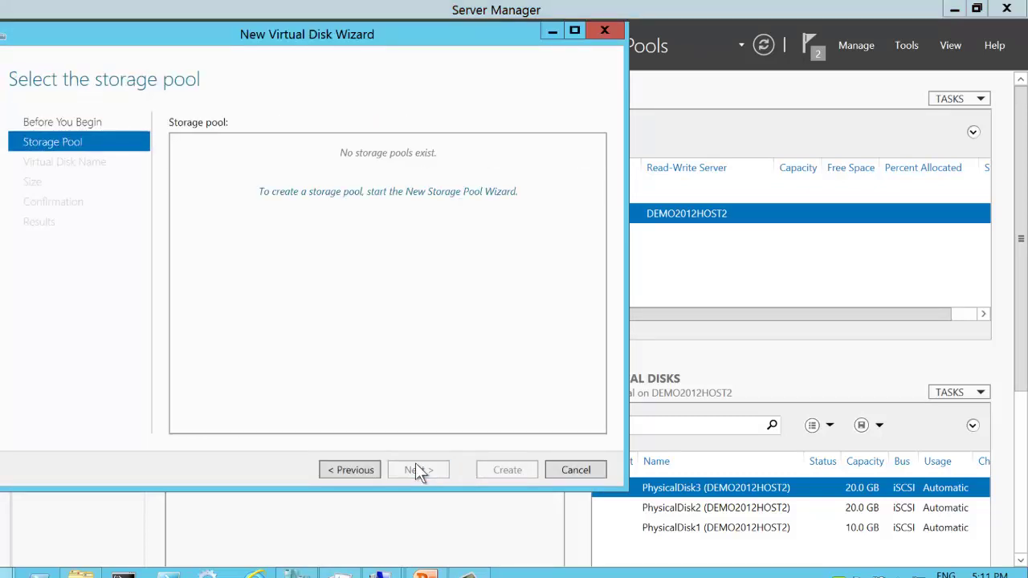
left_click(387, 193)
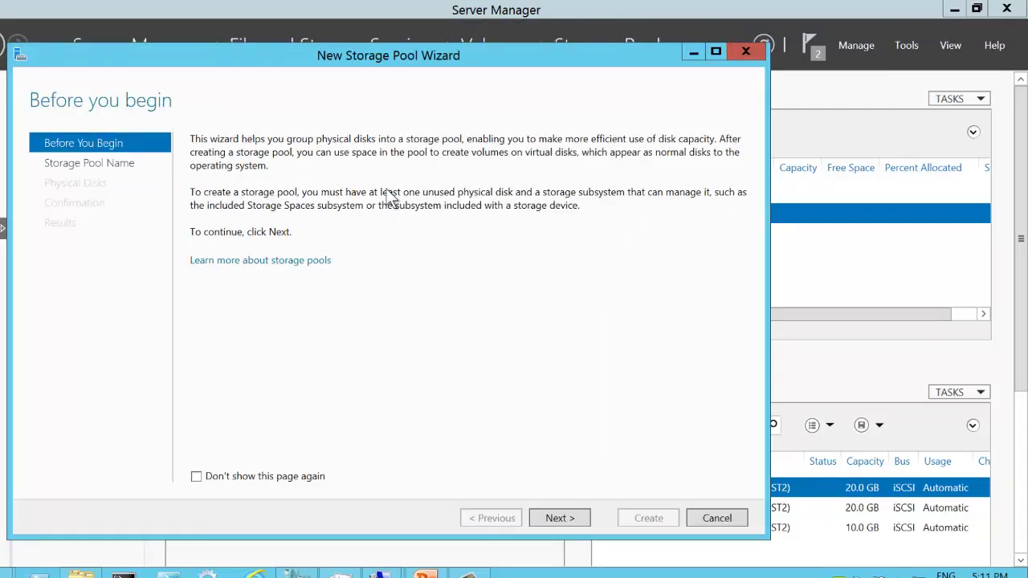
left_click(558, 517)
type("M")
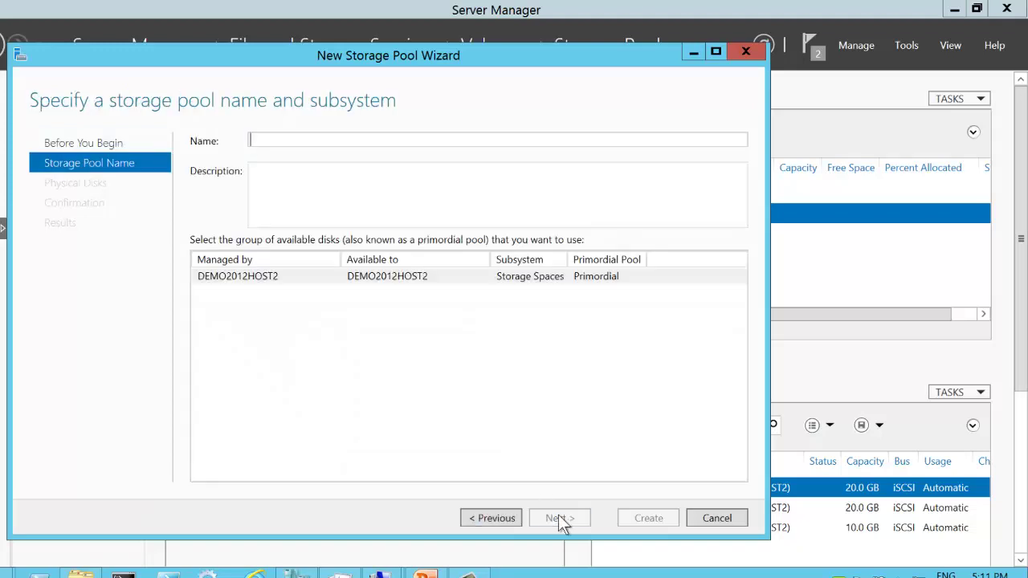
type("yStora")
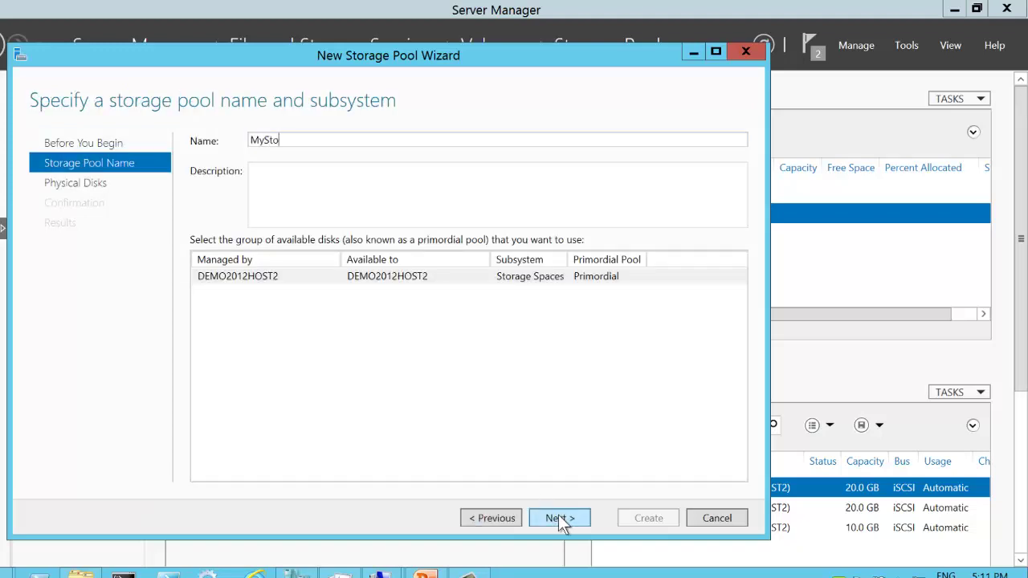
key("BackSpace")
key("BackSpace")
key("BackSpace")
key("BackSpace")
key("BackSpace")
key("BackSpace")
key("BackSpace")
type("MiStoragePool")
left_click(560, 520)
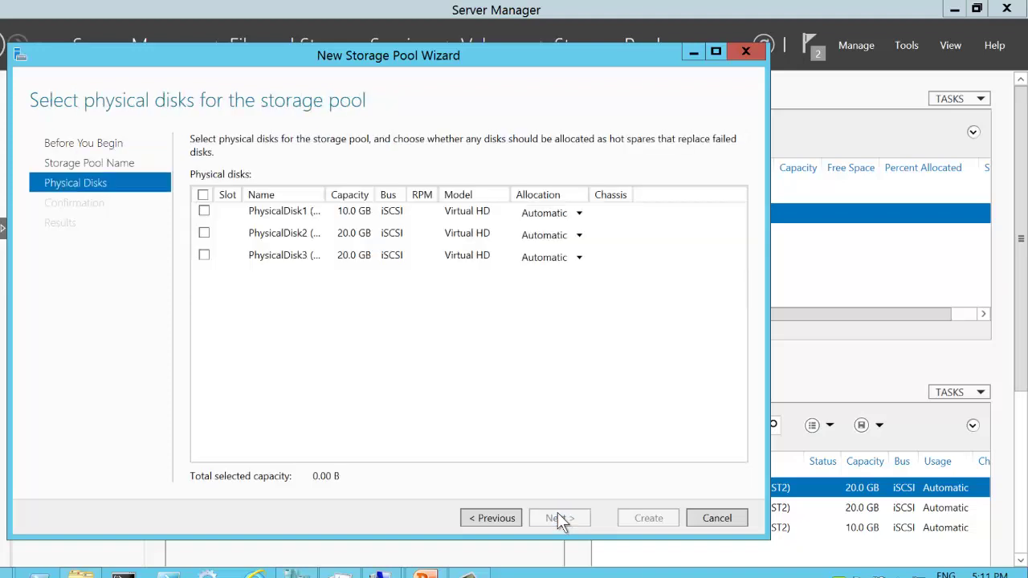
Add PhysicalDisk2 and PhysicalDisk3 with Automatic allocation, create the storage pool and close the wizard.
left_click(204, 233)
left_click(204, 254)
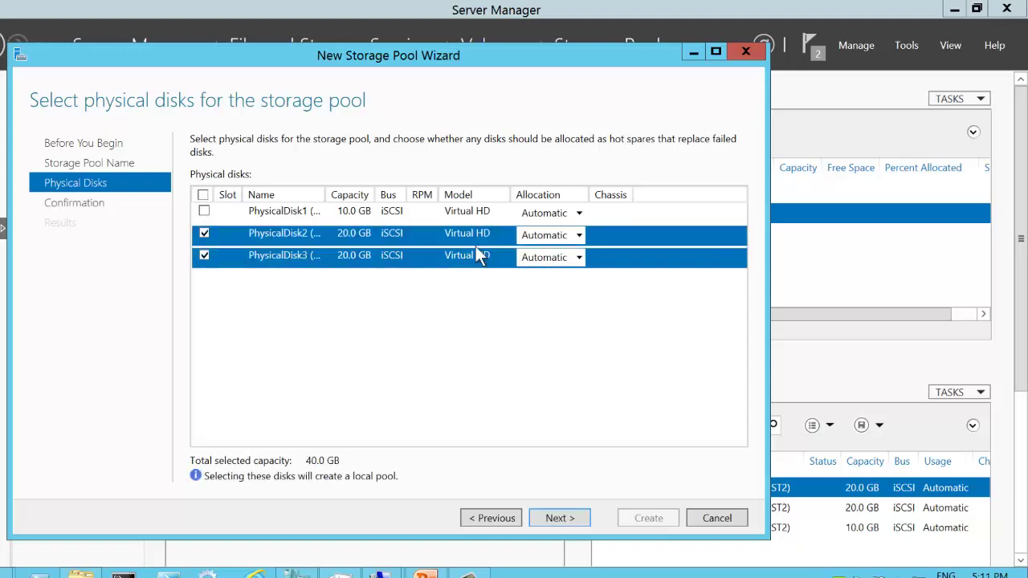
left_click(579, 235)
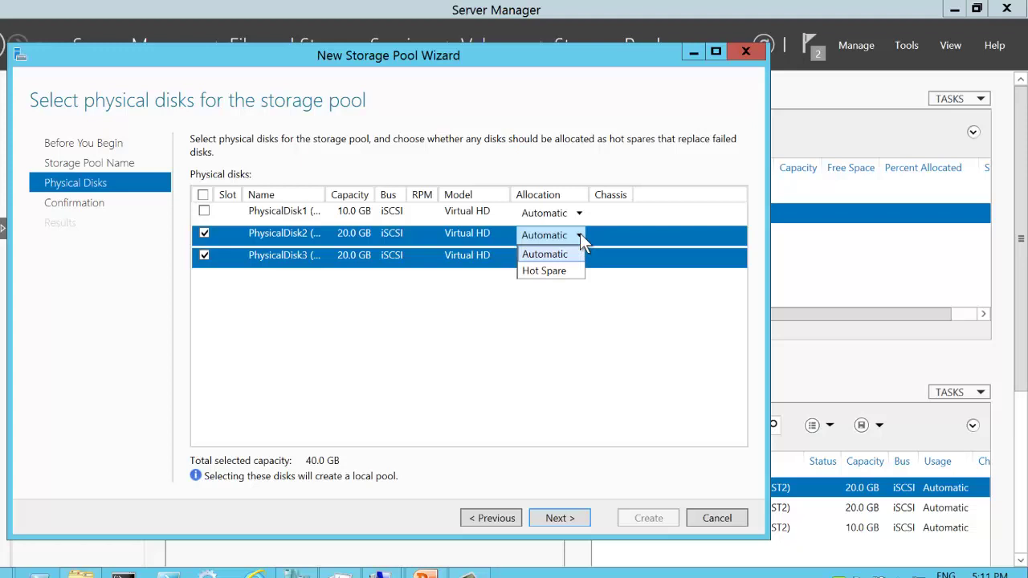
left_click(580, 164)
left_click(565, 519)
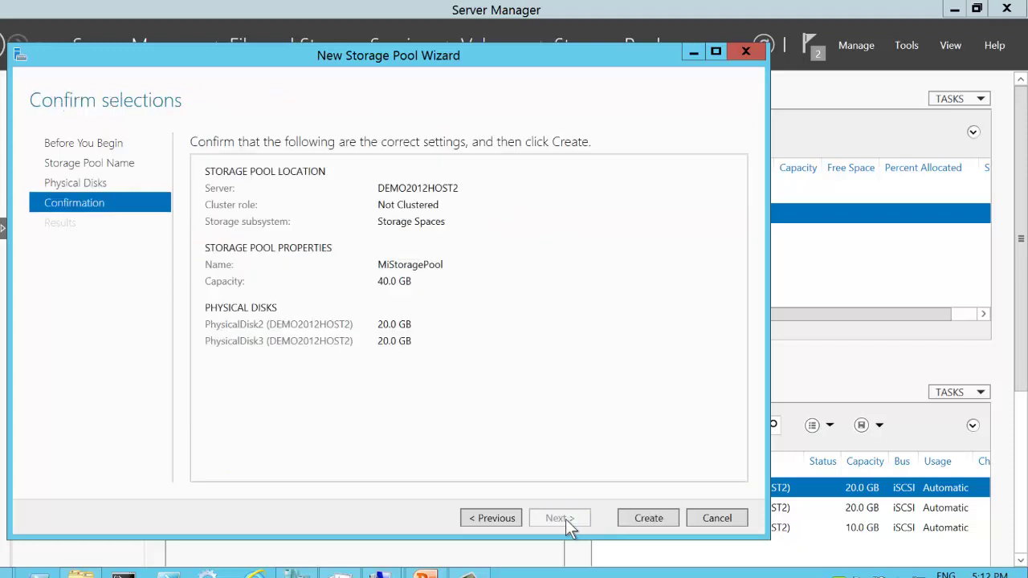
left_click(646, 514)
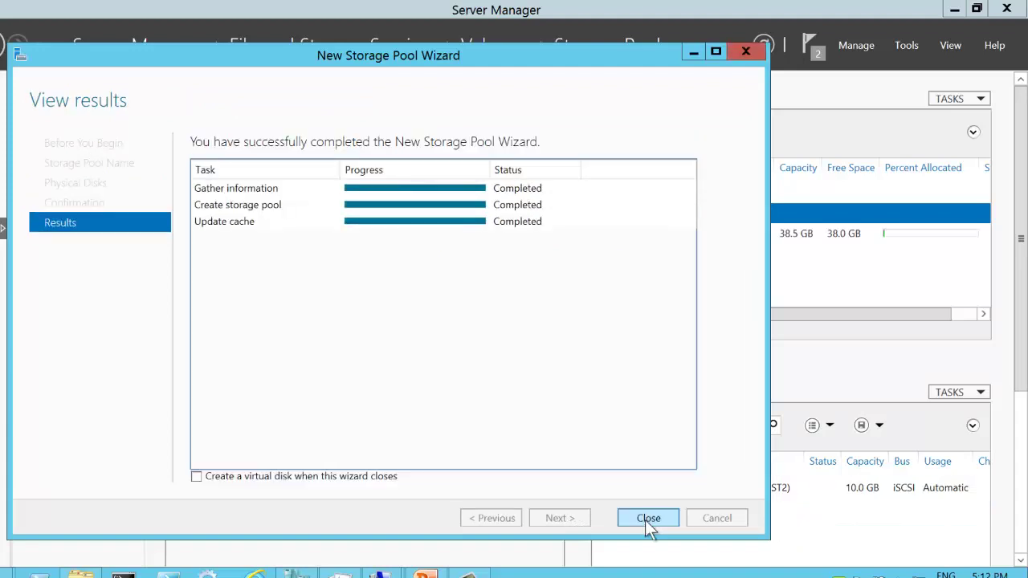
left_click(648, 518)
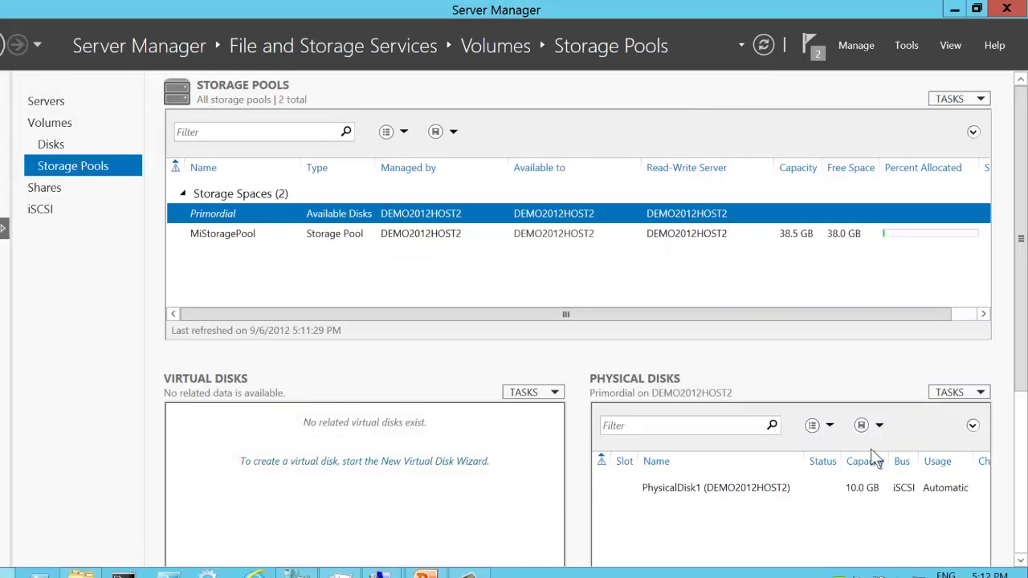
Start a new virtual disk in MiStoragePool and name it DiscoGeneral.
left_click(411, 234)
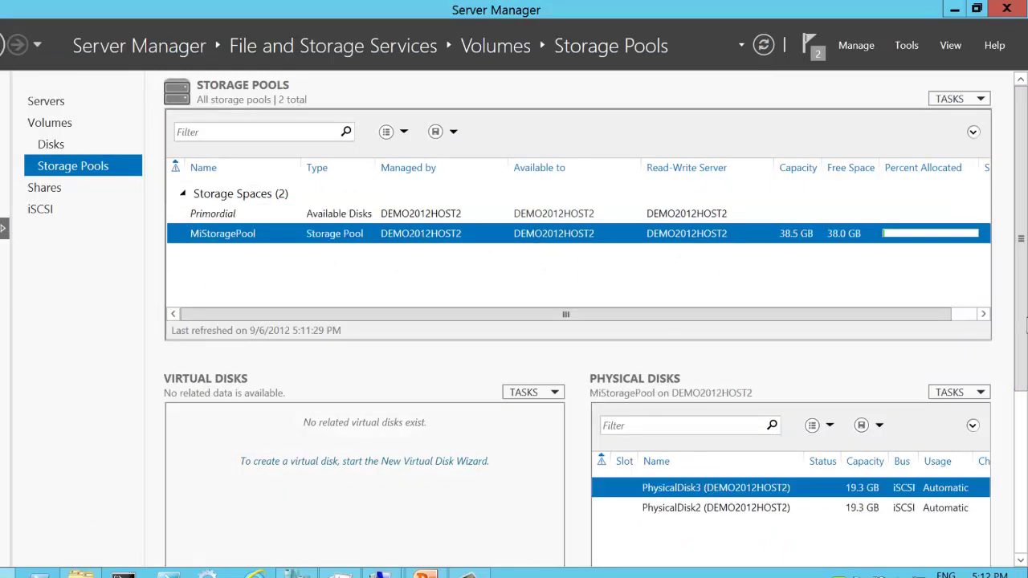
left_click_drag(1022, 305, 1021, 354)
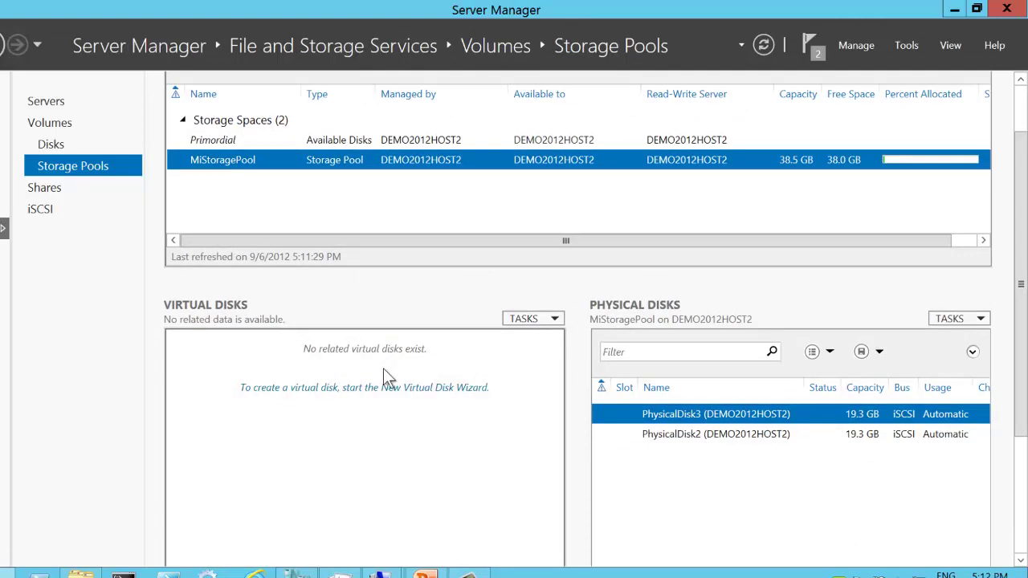
left_click(390, 389)
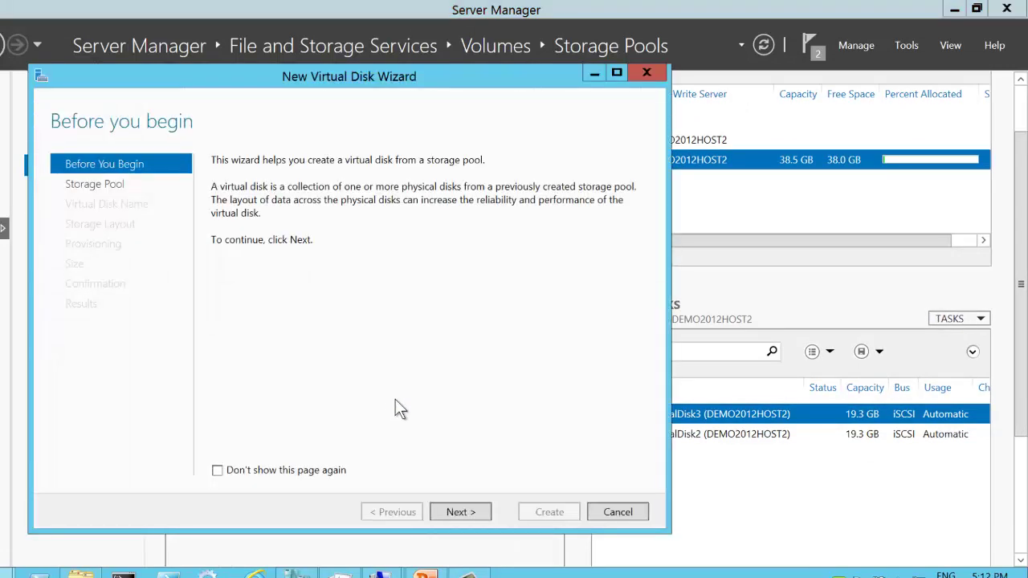
left_click(459, 511)
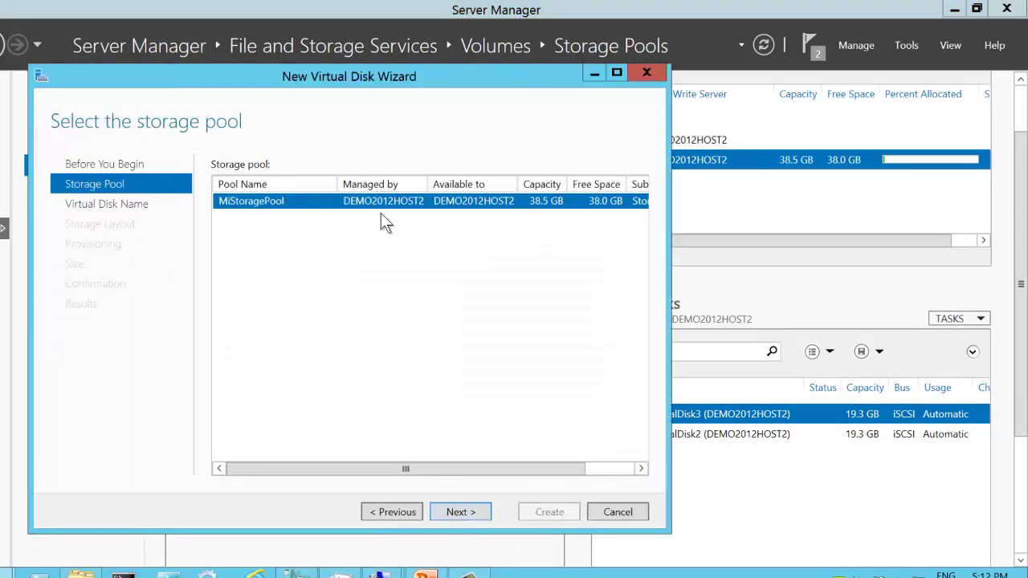
left_click(469, 514)
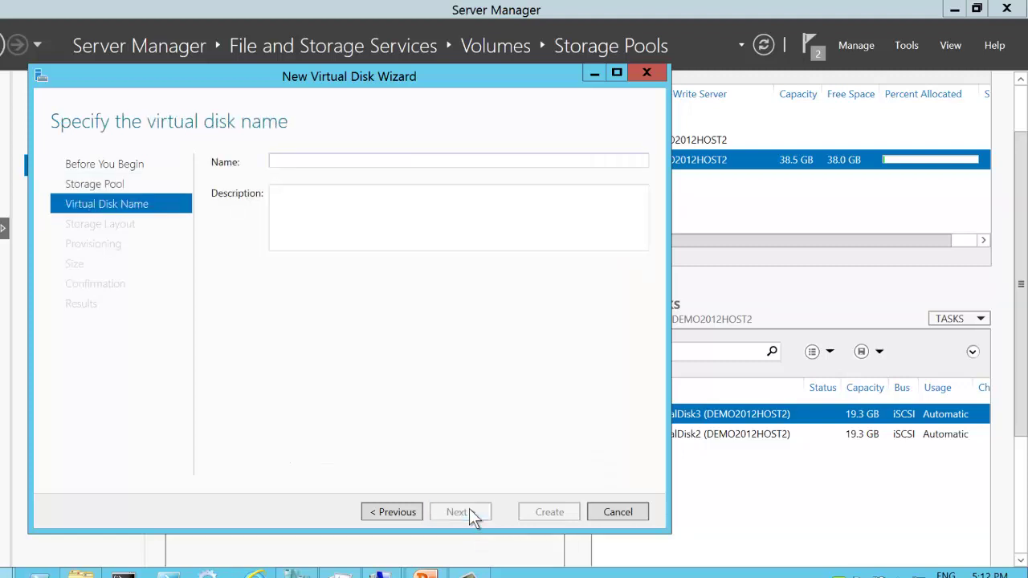
type("DiscoG")
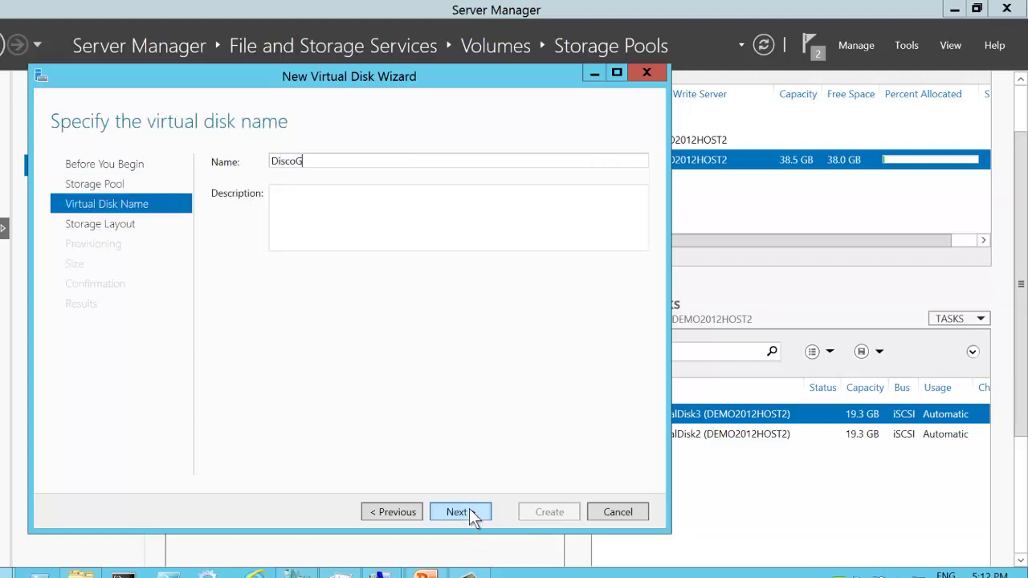
type("eneral")
left_click(470, 512)
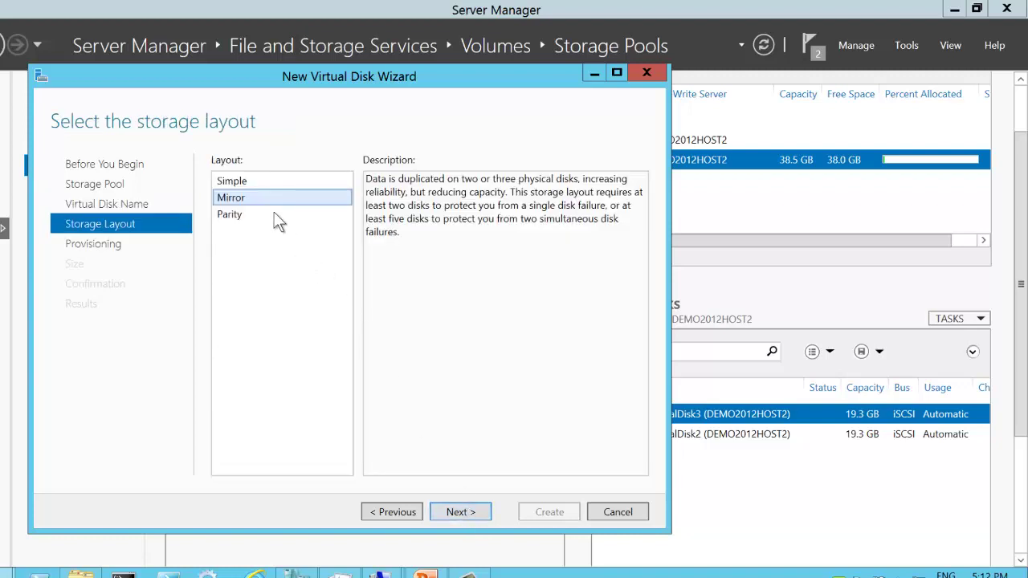
Compare the Simple, Mirror and Parity layouts, then choose the Simple layout with Thin provisioning for the virtual disk.
left_click(248, 180)
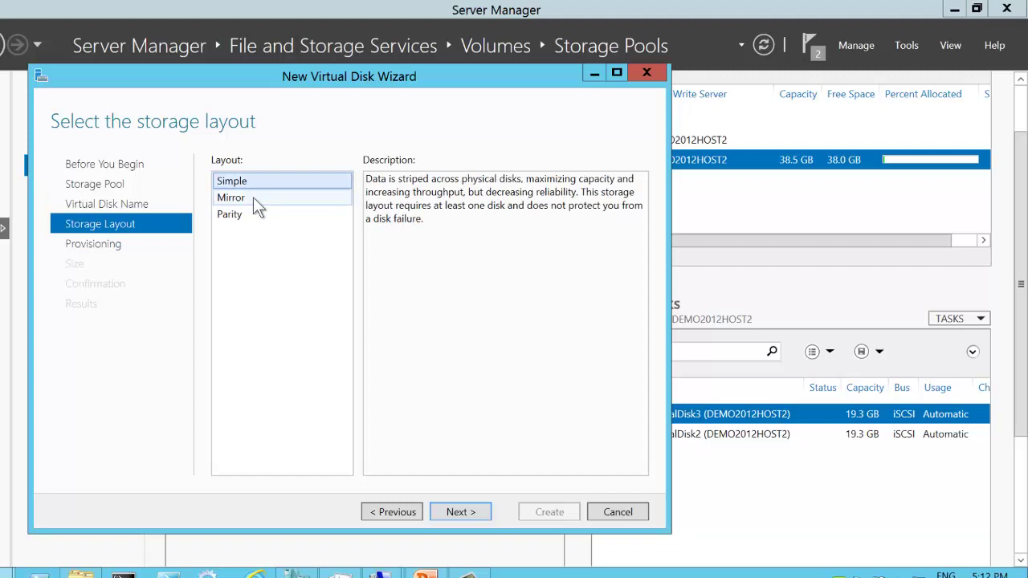
left_click(254, 201)
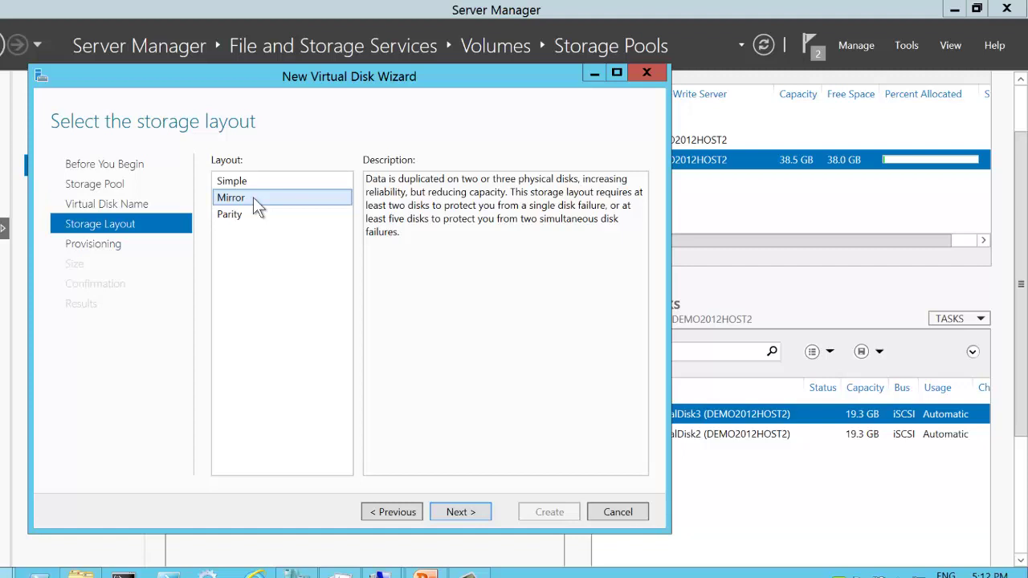
left_click(245, 214)
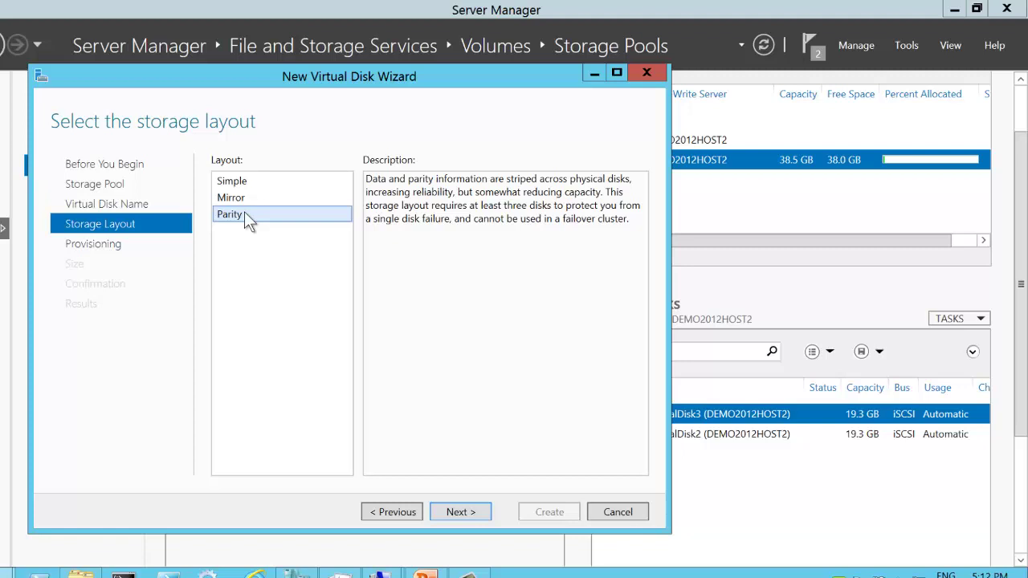
left_click(240, 181)
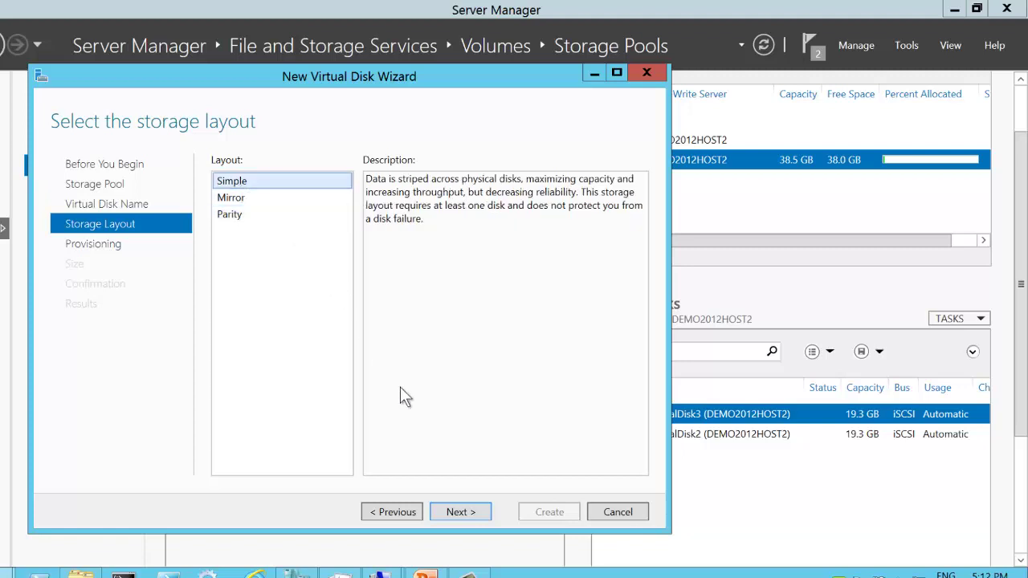
left_click(471, 512)
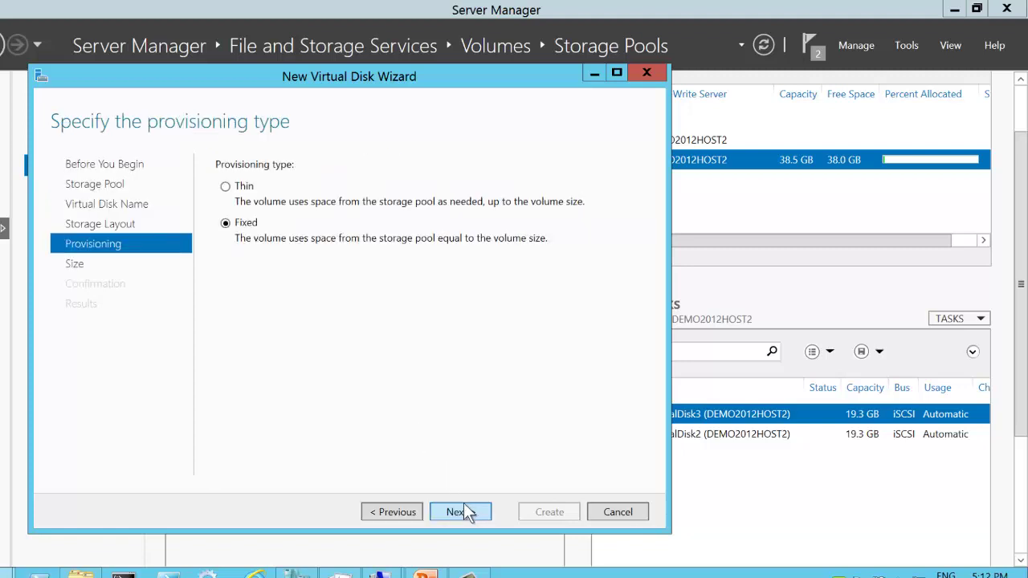
left_click(233, 188)
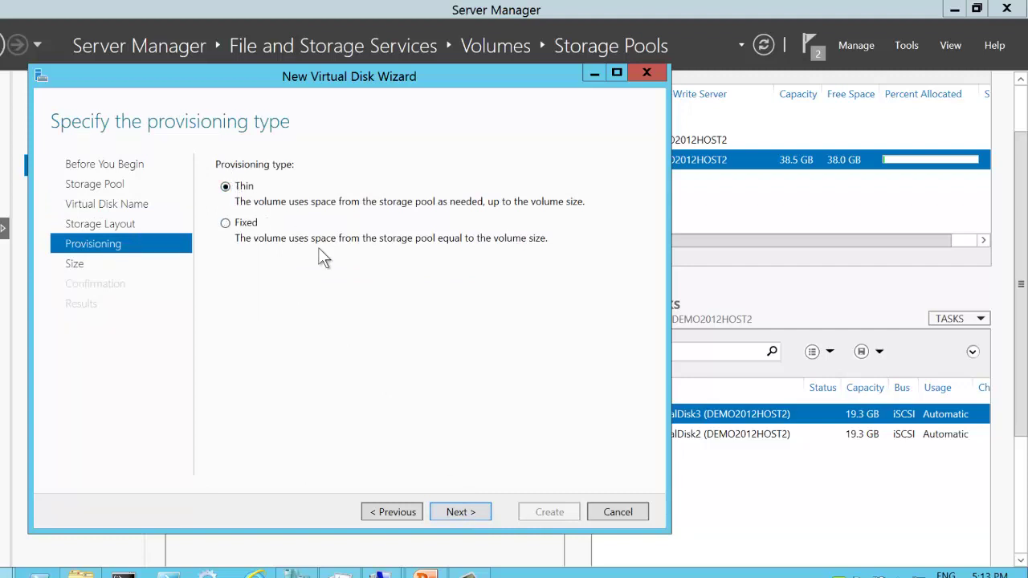
left_click(464, 514)
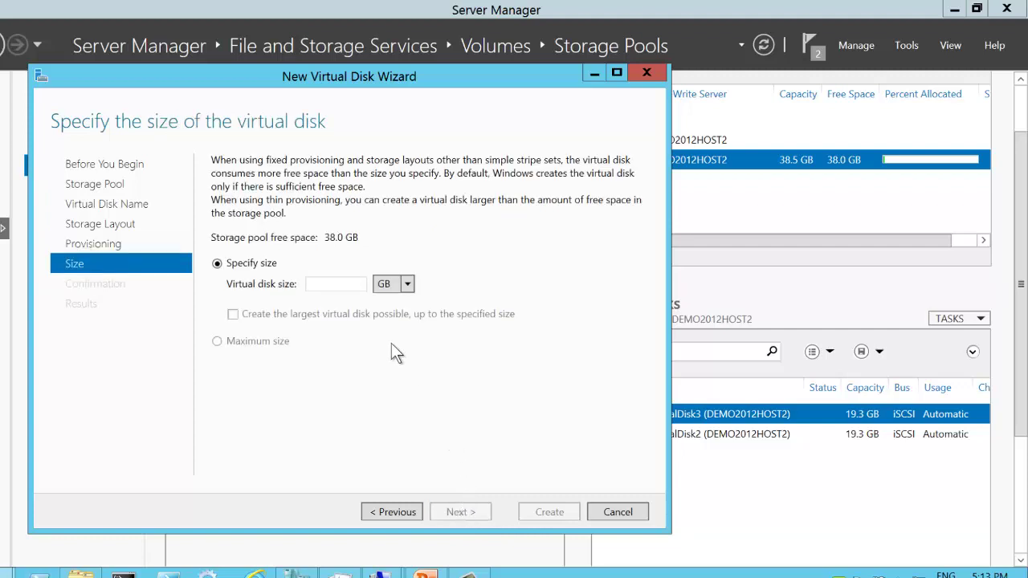
Set the virtual disk size to 120 TB, create the disk and continue to volume creation.
left_click(350, 285)
type("100")
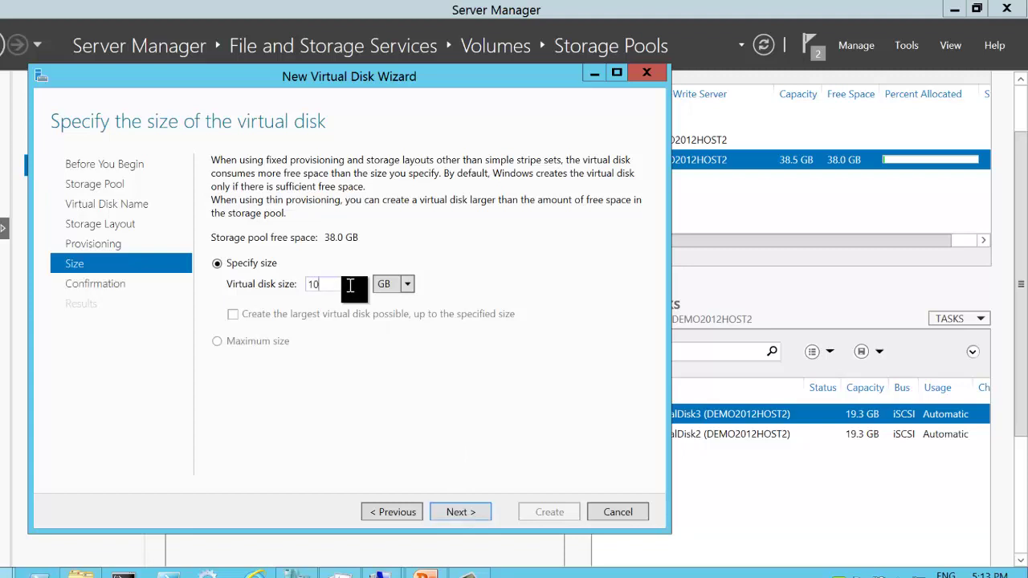
left_click(408, 284)
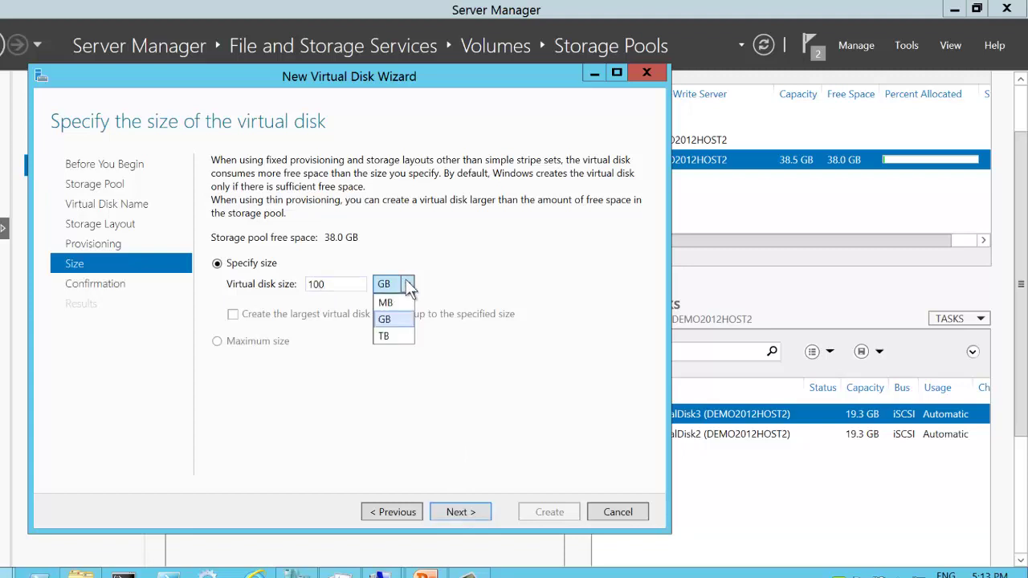
left_click(392, 335)
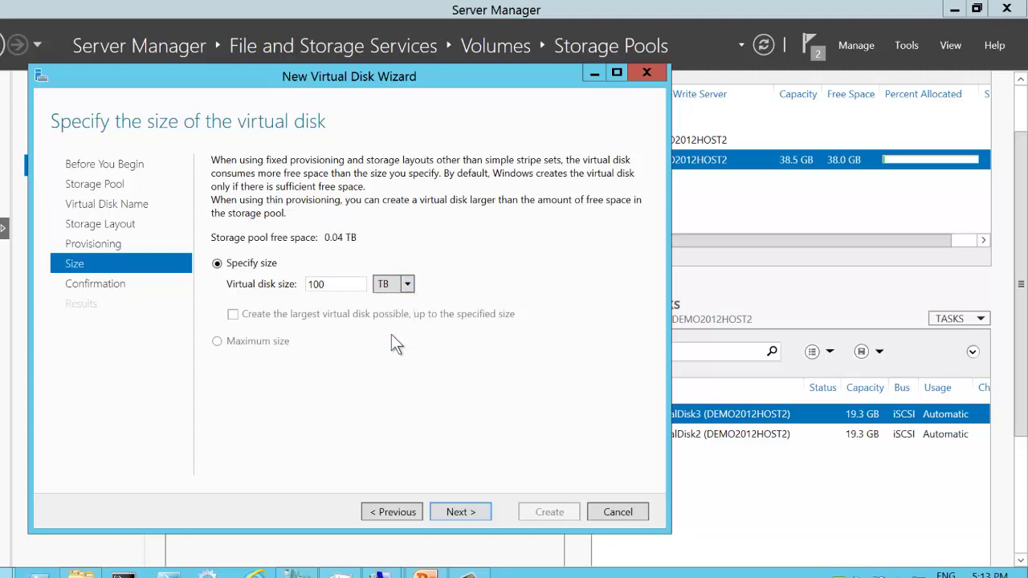
double_click(347, 287)
type("120")
left_click(463, 510)
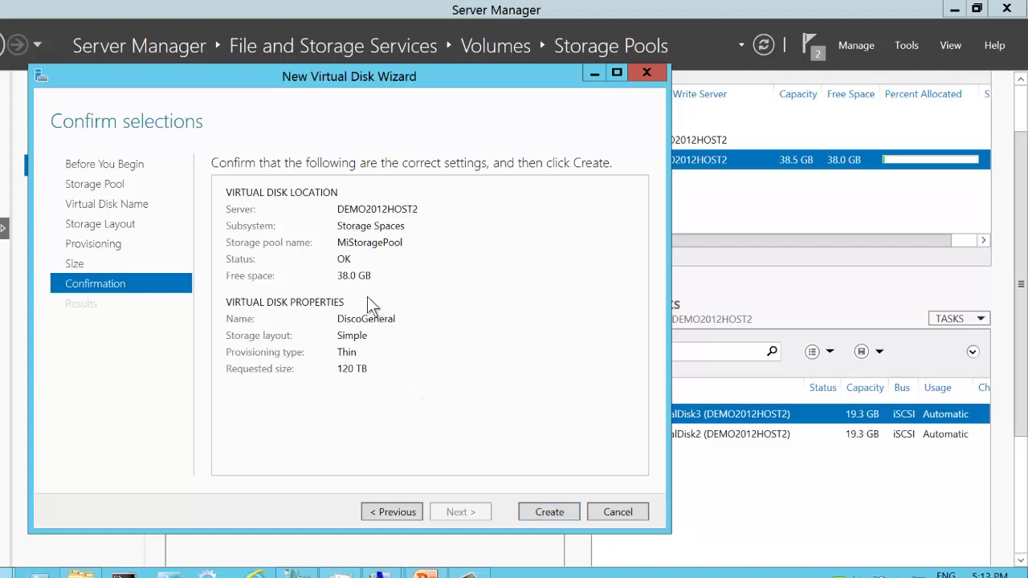
left_click(548, 507)
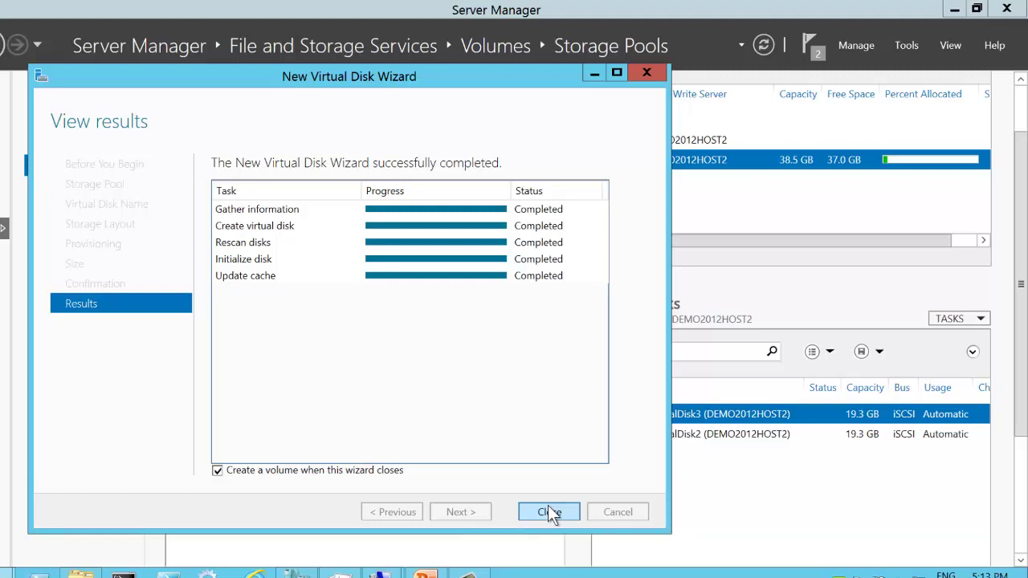
left_click(548, 507)
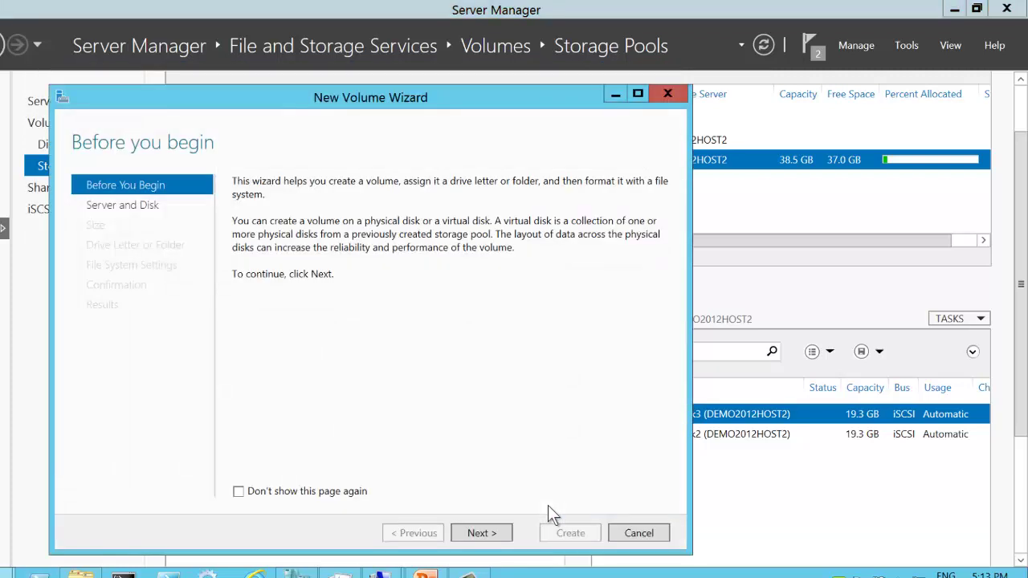
Place the new volume on the DiscoGeneral virtual disk of DEMO2012HOST2 and assign it drive letter K.
left_click(489, 533)
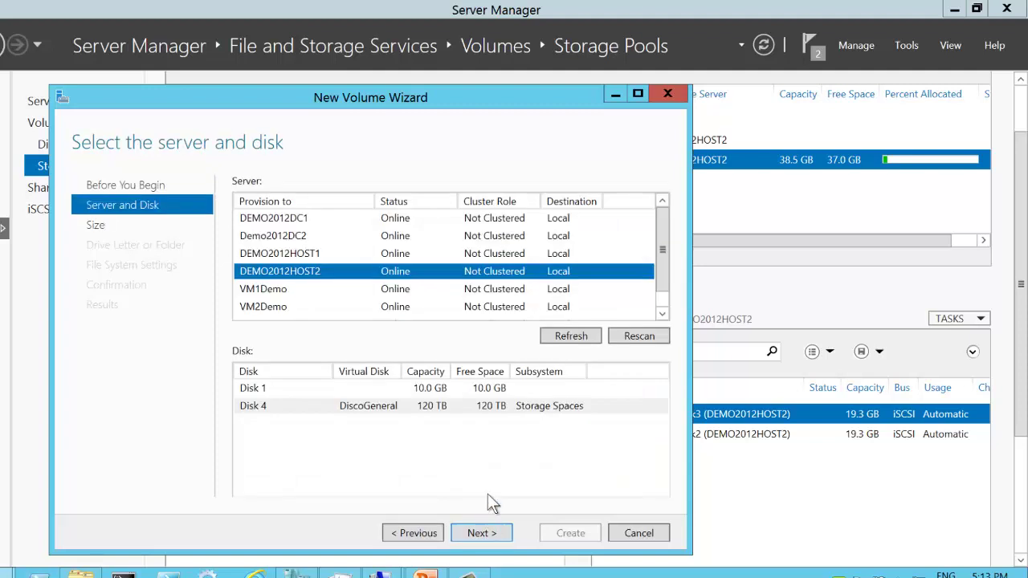
left_click(438, 404)
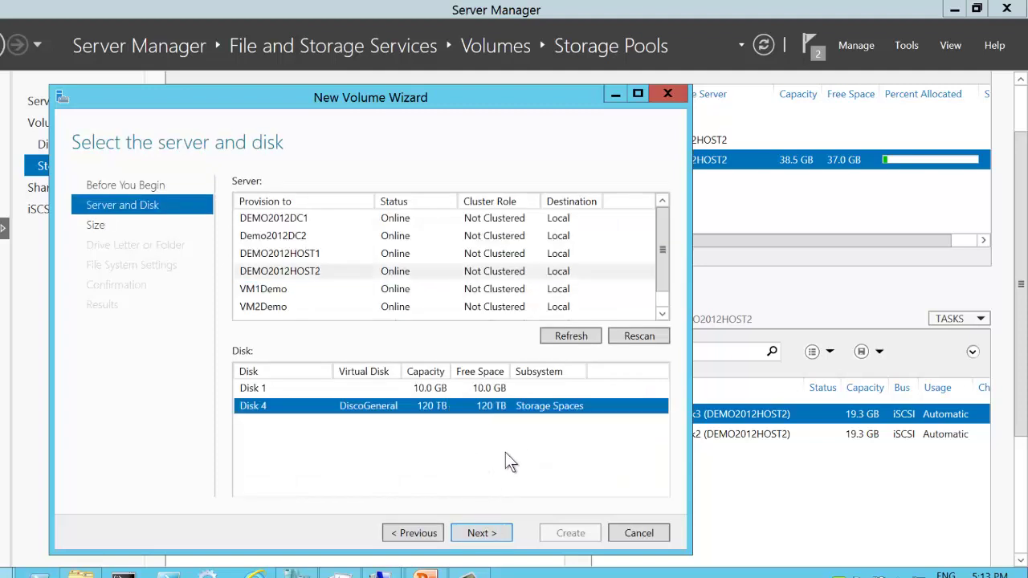
left_click(486, 534)
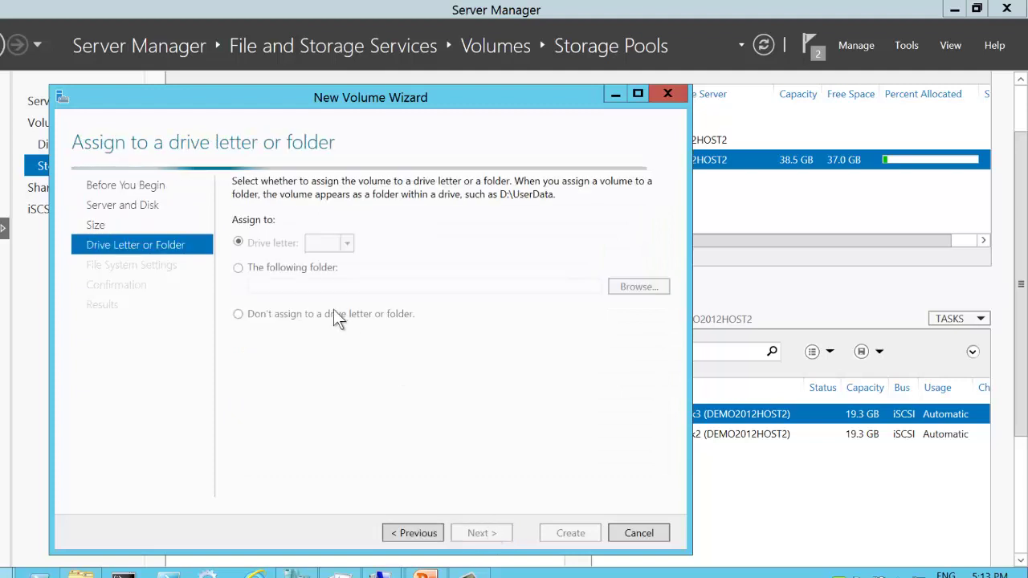
left_click(346, 244)
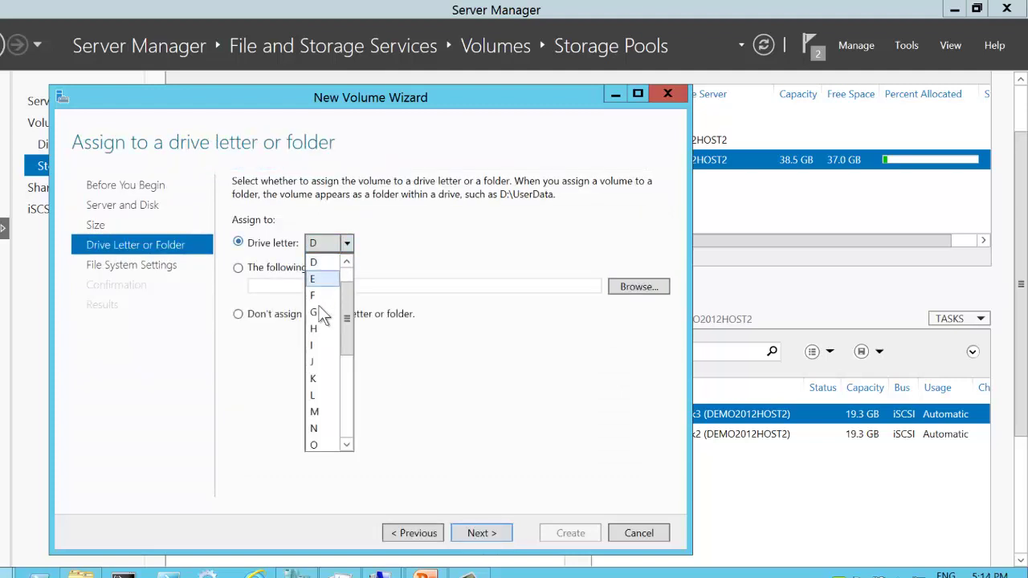
left_click(321, 378)
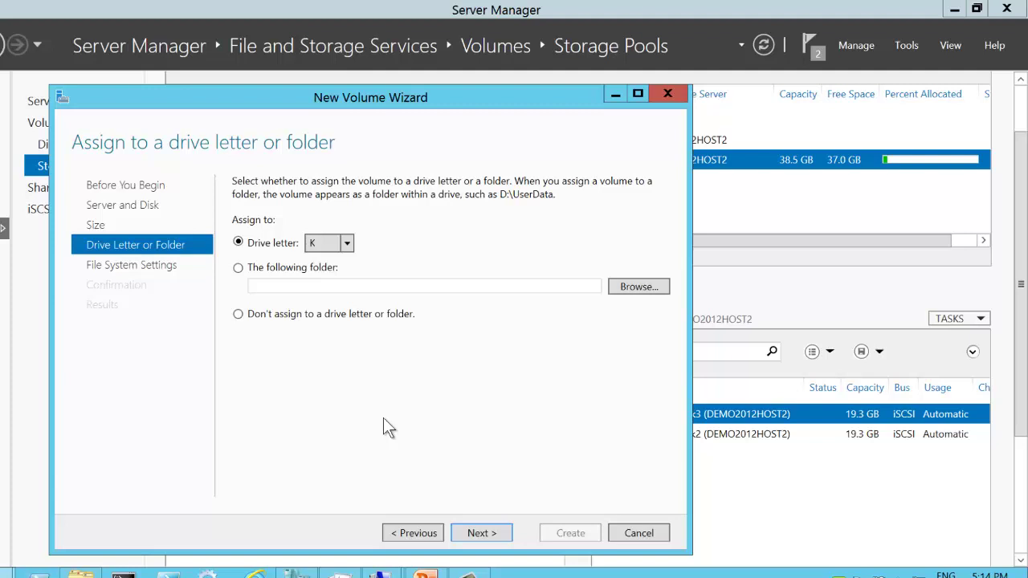
left_click(482, 533)
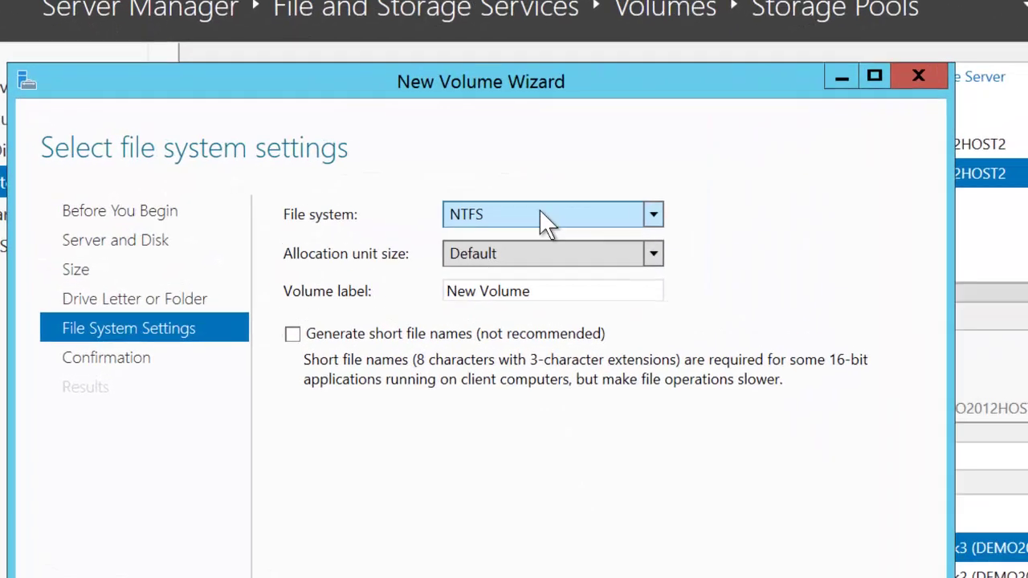
Set the volume's file system to ReFS with a 64K allocation unit size.
left_click(602, 227)
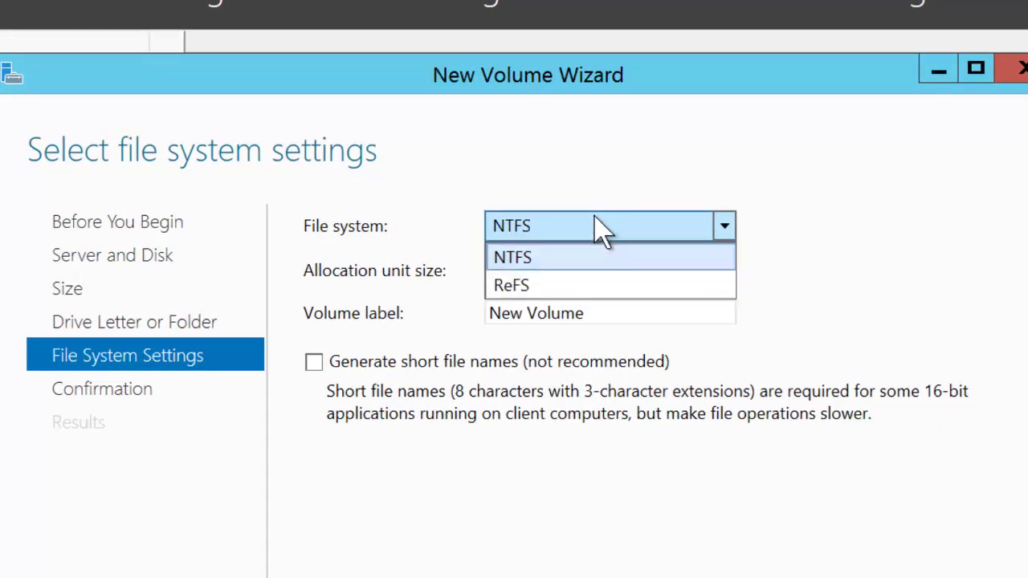
left_click(589, 289)
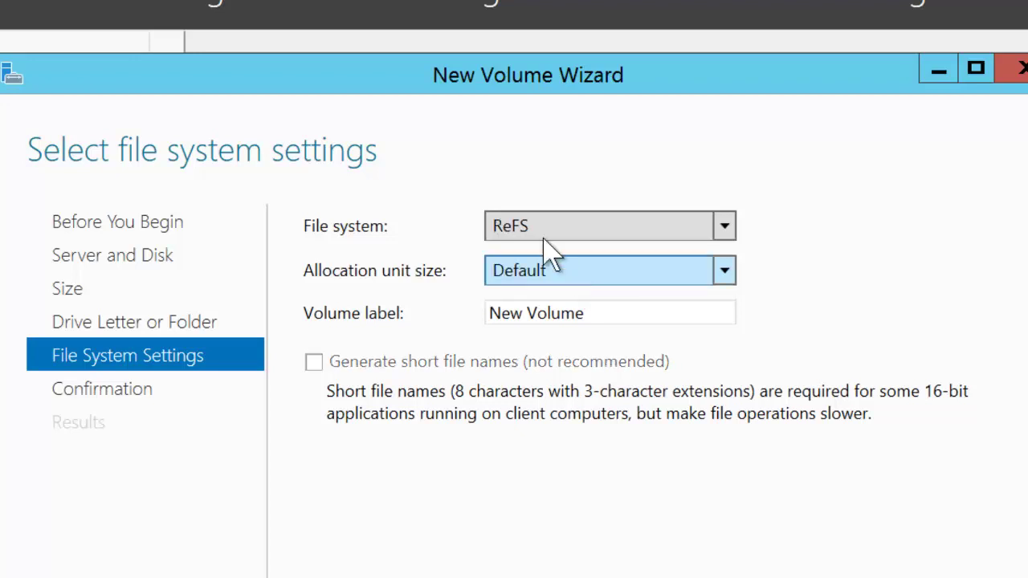
left_click(721, 273)
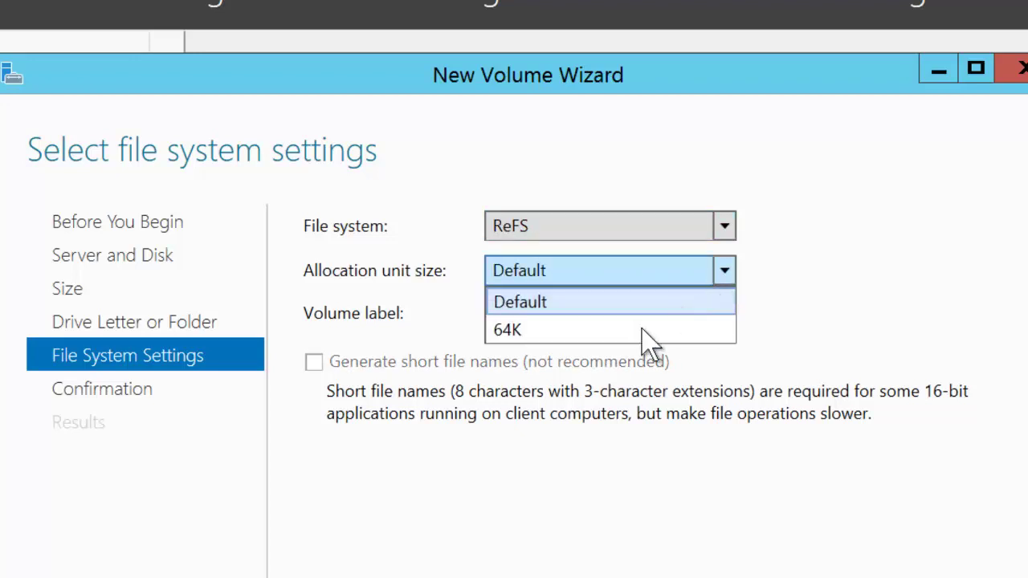
left_click(633, 336)
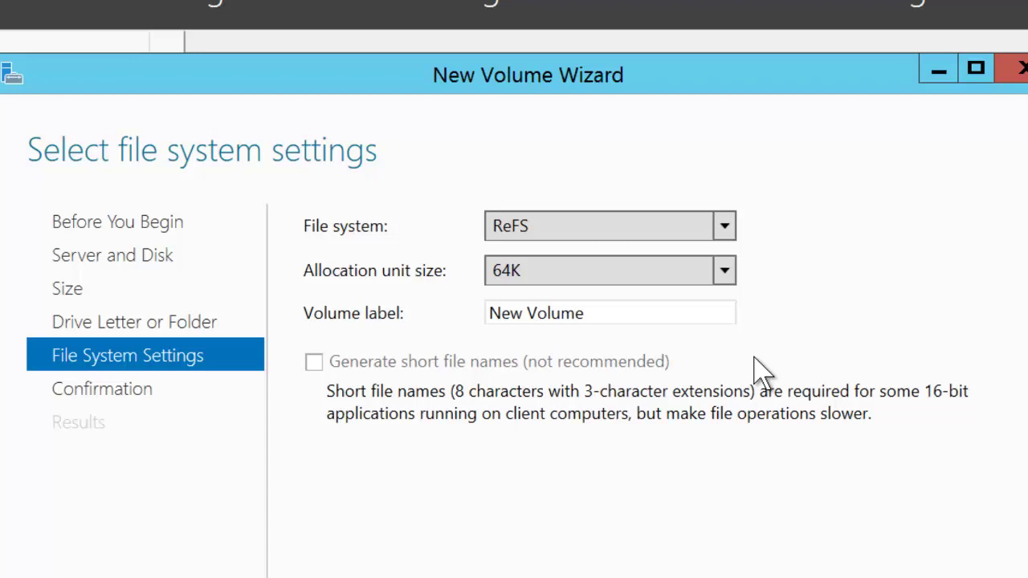
Label the volume MiVolumen, create it and close the wizard.
left_click_drag(624, 314, 416, 309)
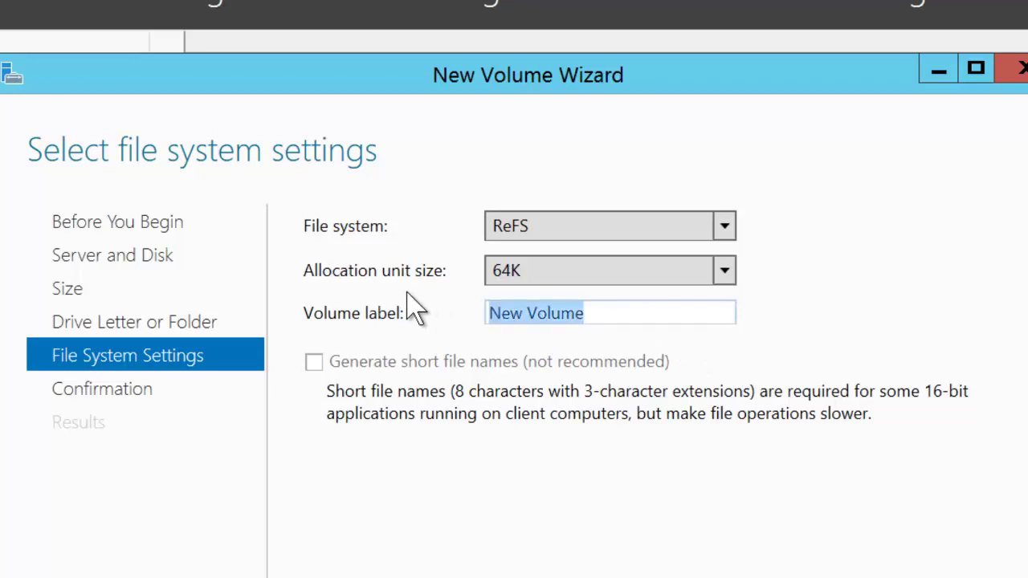
type("MiVolumen")
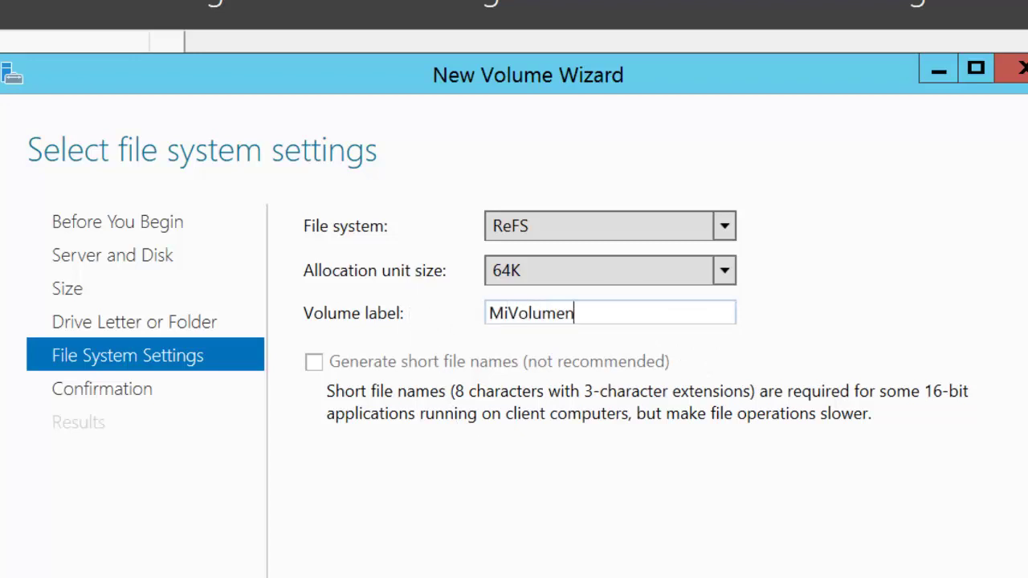
key("Return")
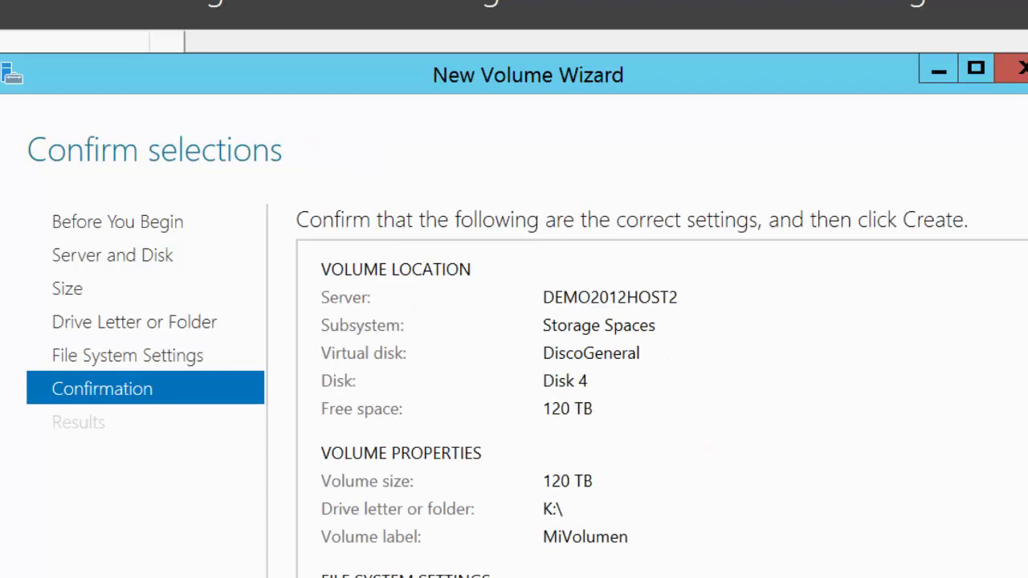
key("Return")
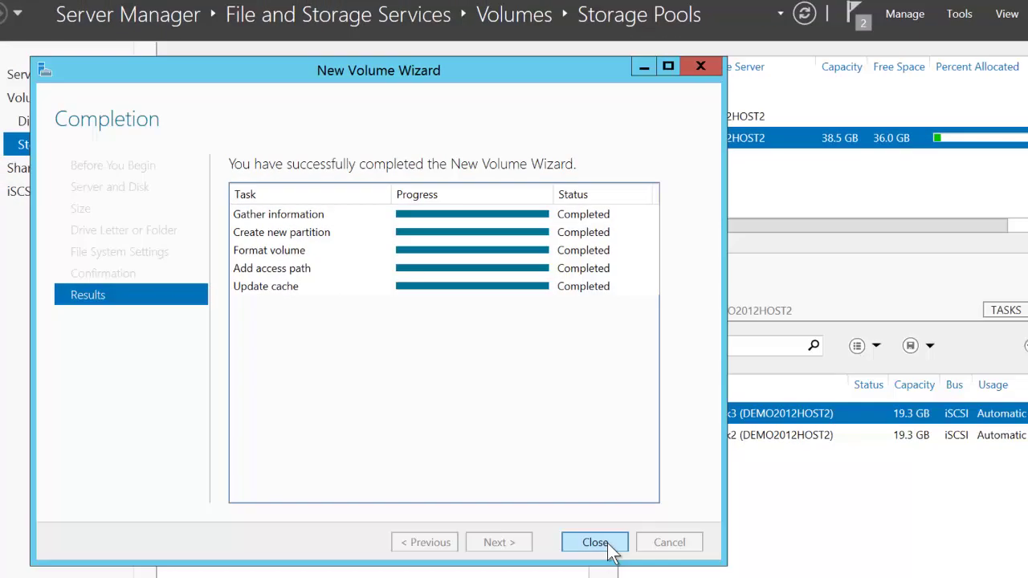
left_click(608, 544)
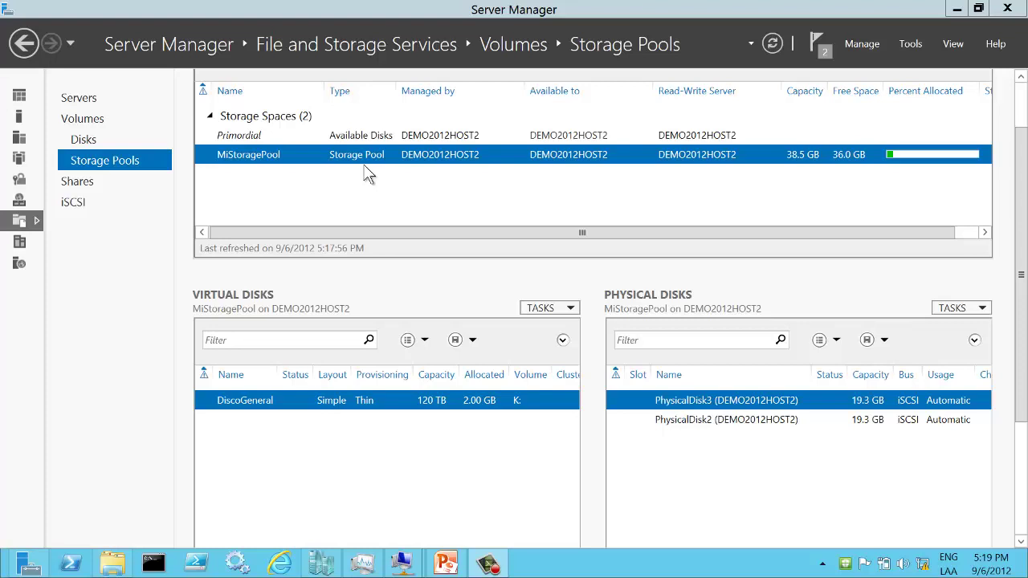
Add PhysicalDisk1 to MiStoragePool with Automatic allocation, widening the Name and Bus columns of the disk list.
right_click(410, 152)
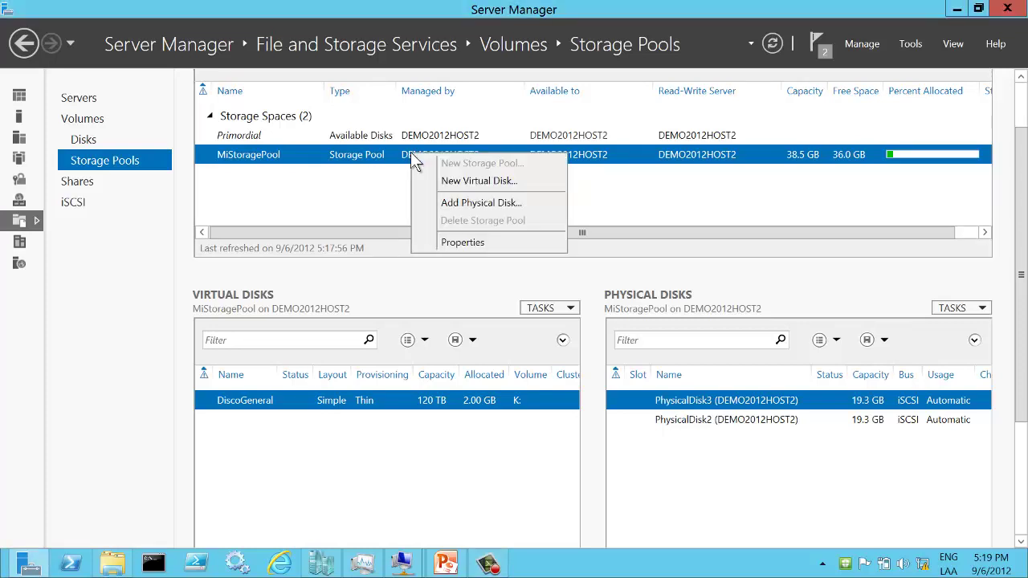
left_click(467, 202)
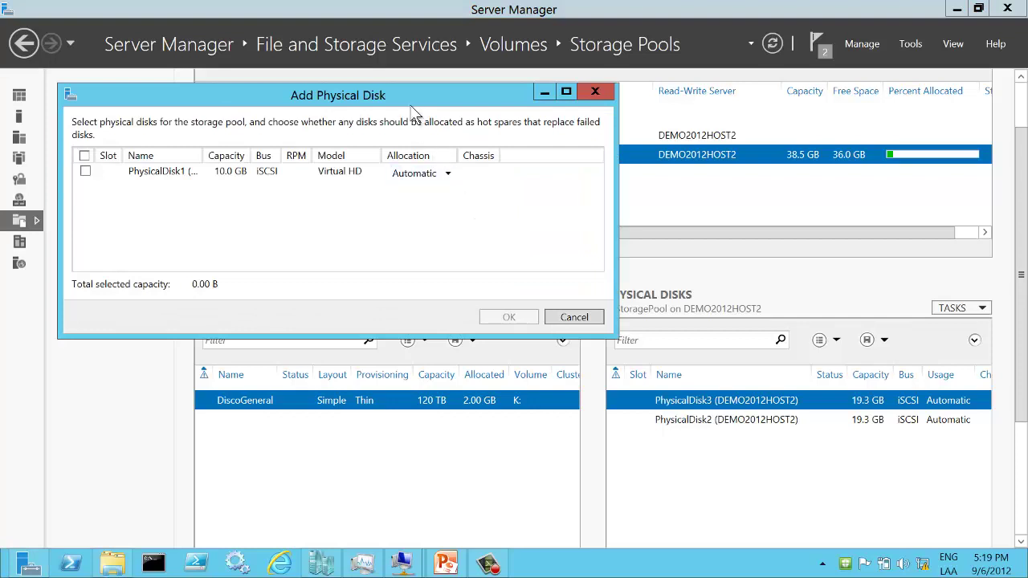
left_click_drag(431, 100, 459, 110)
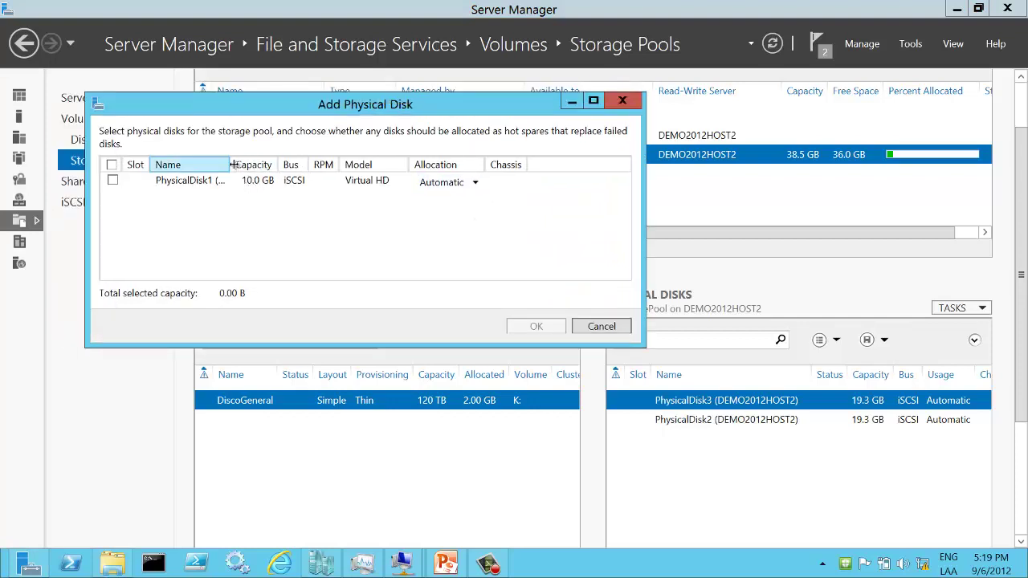
left_click_drag(230, 165, 277, 165)
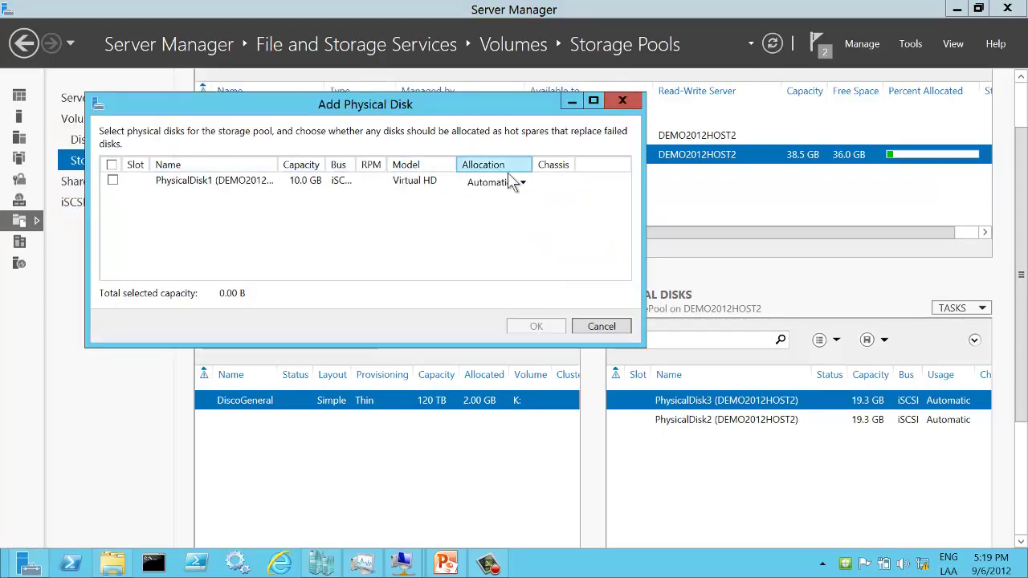
left_click_drag(356, 164, 386, 164)
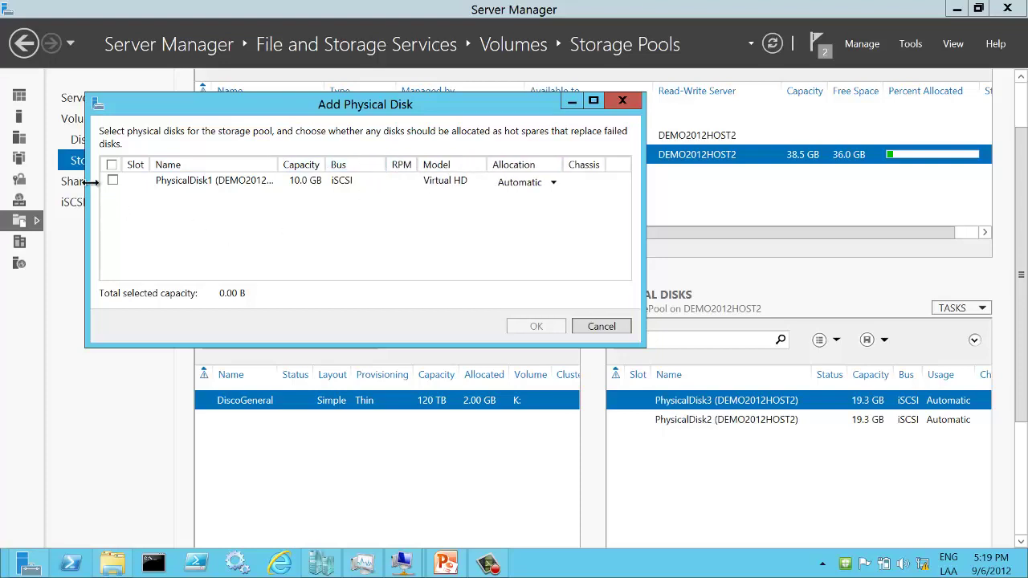
left_click(114, 180)
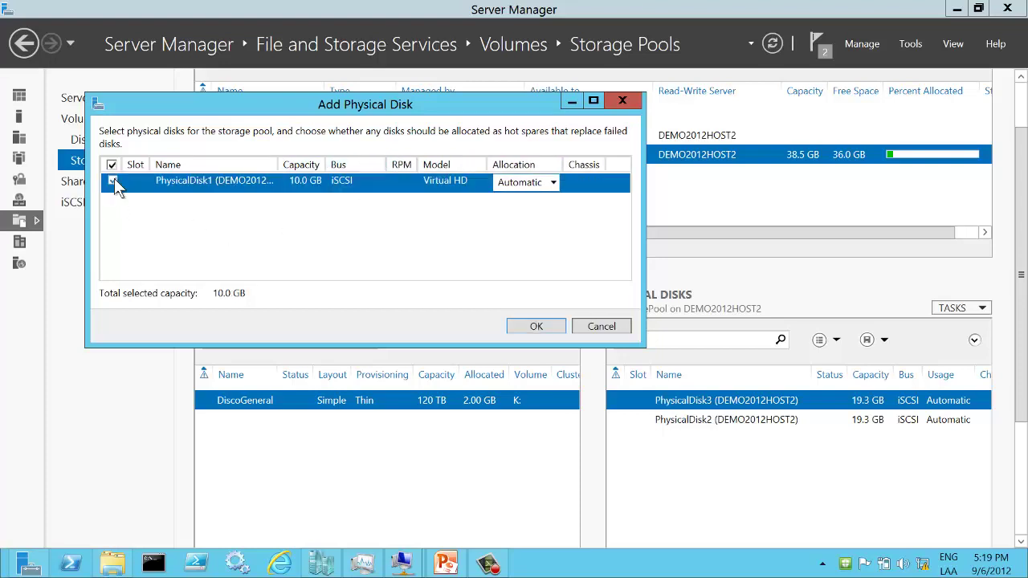
left_click(540, 322)
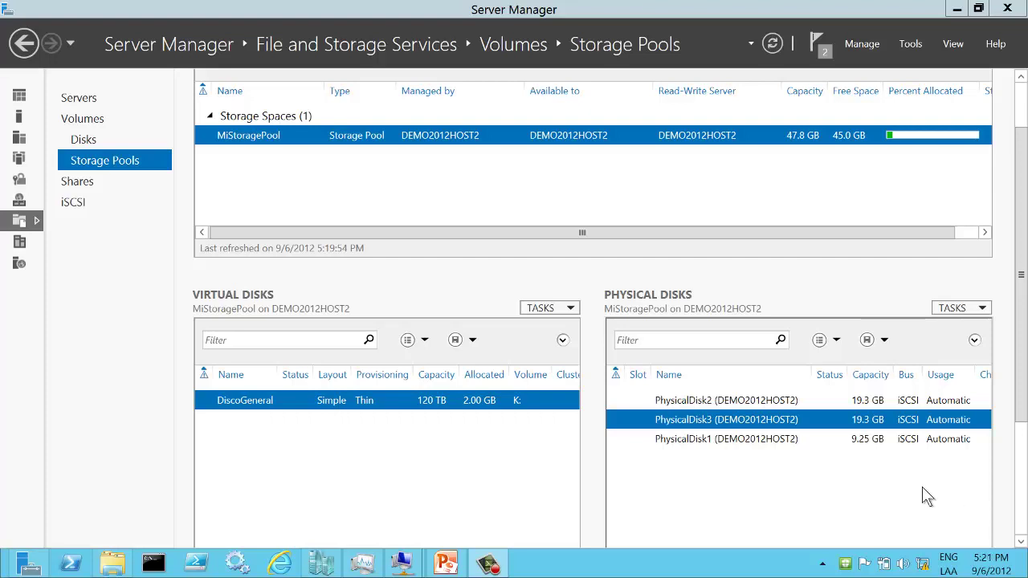
Go to the file shares overview and start creating a new share.
left_click(84, 182)
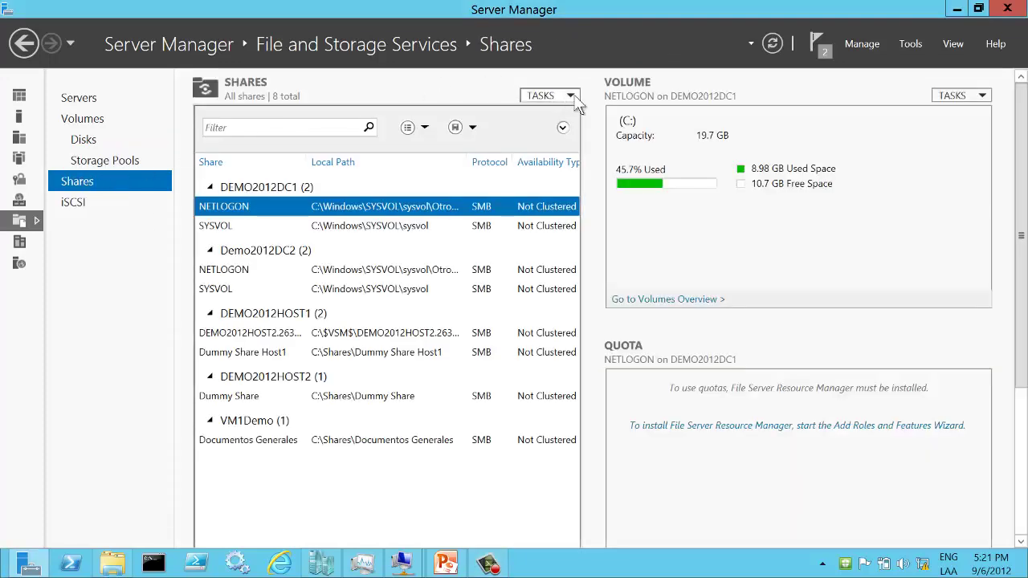
left_click(554, 95)
left_click(581, 115)
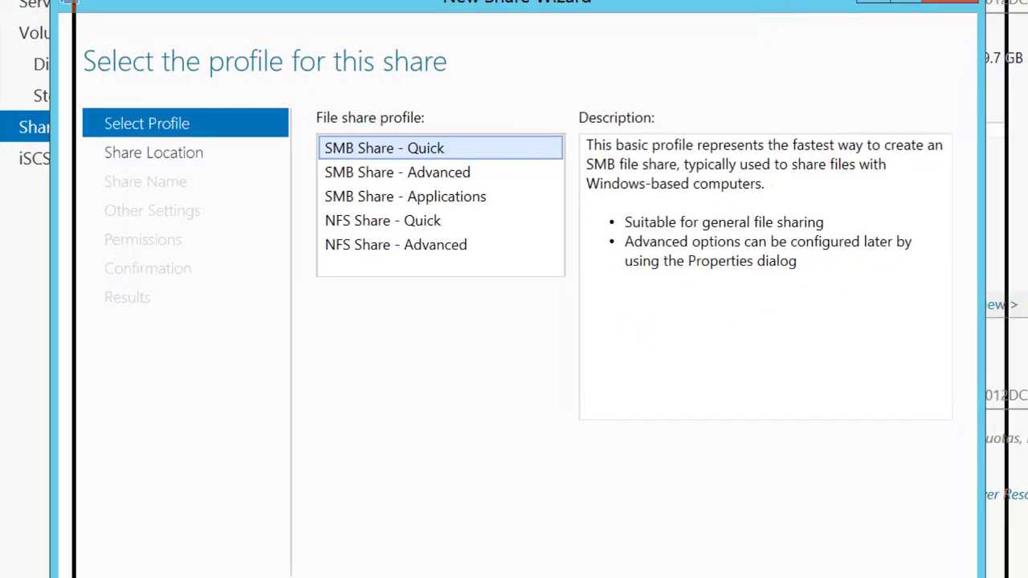
Compare the SMB and NFS share profiles, then choose SMB Share - Applications and continue to the share location.
left_click(418, 172)
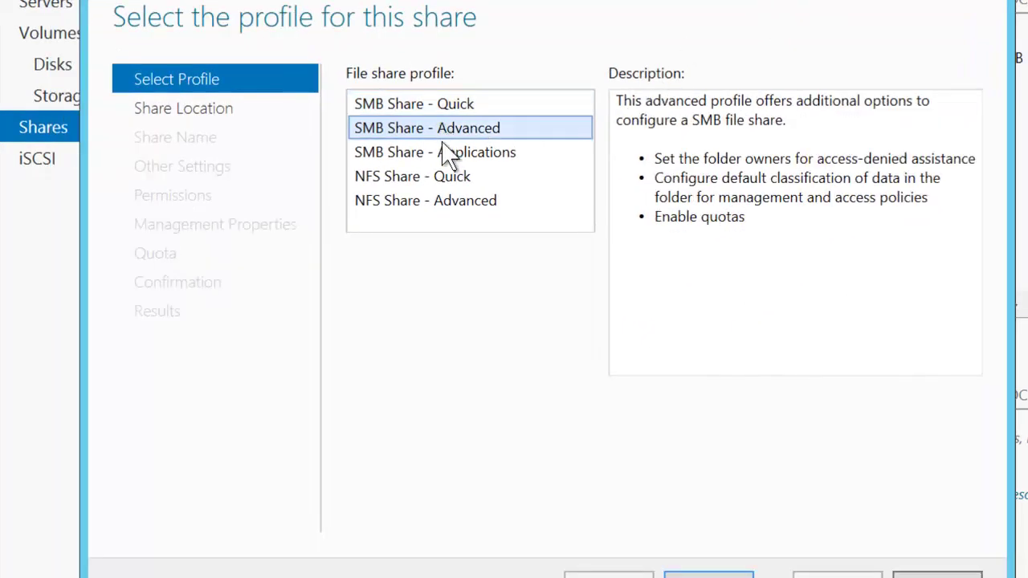
left_click(446, 154)
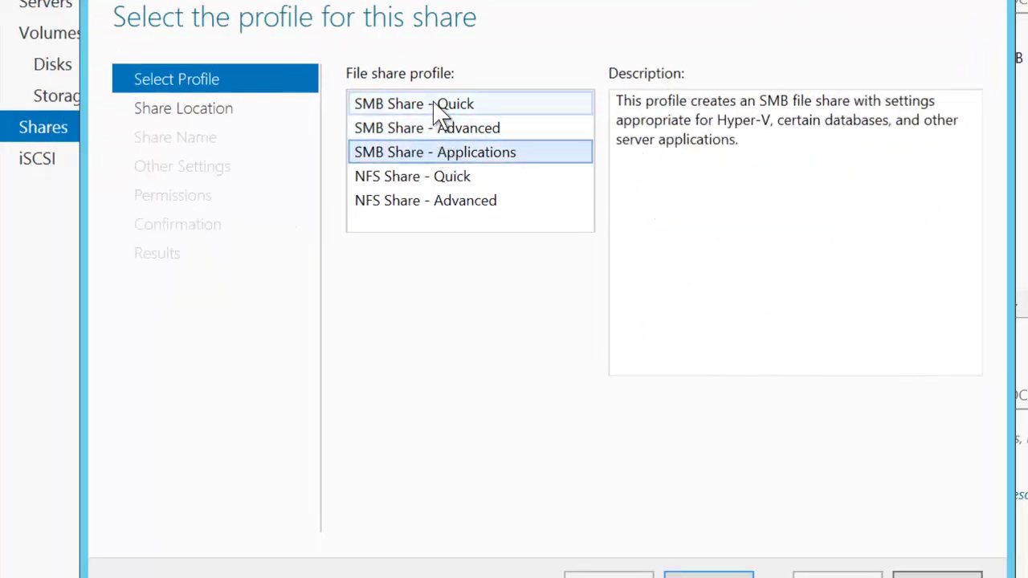
left_click(438, 109)
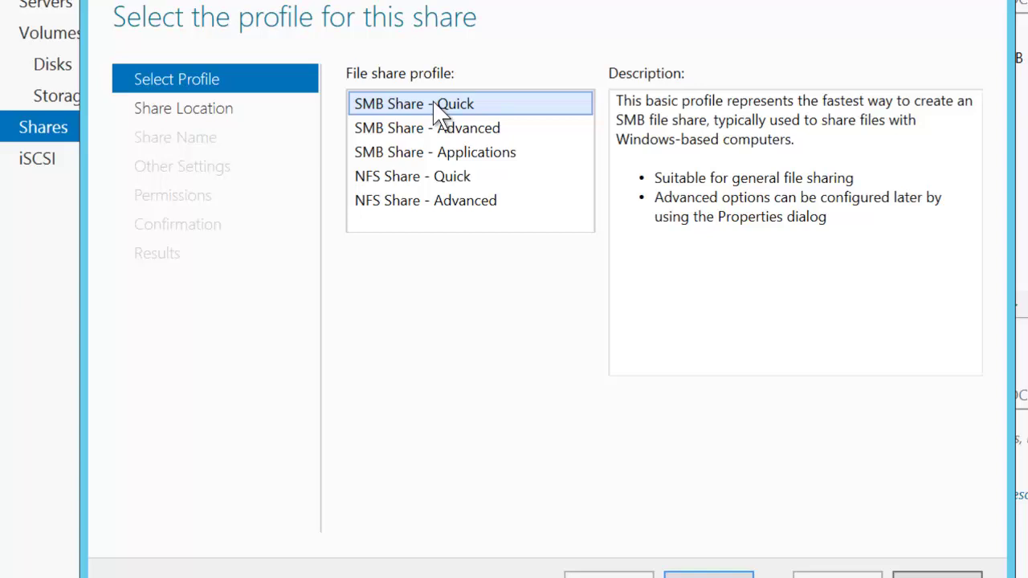
left_click(458, 132)
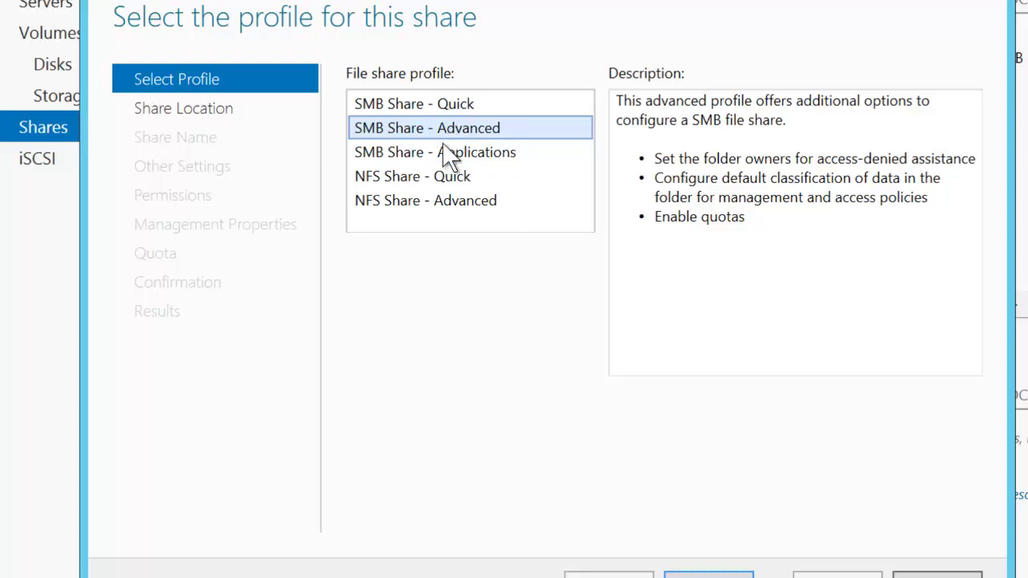
left_click(447, 154)
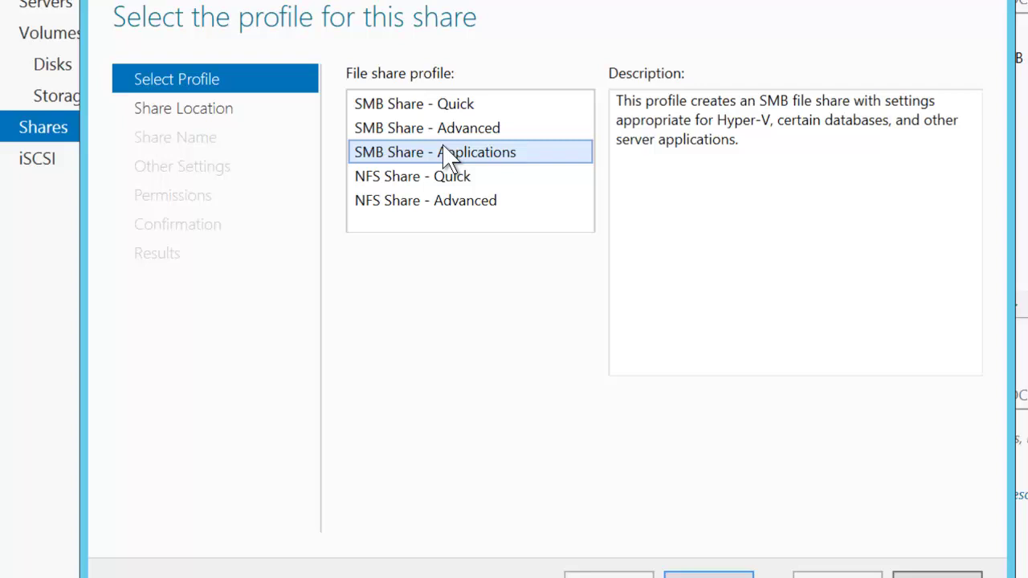
left_click(466, 200)
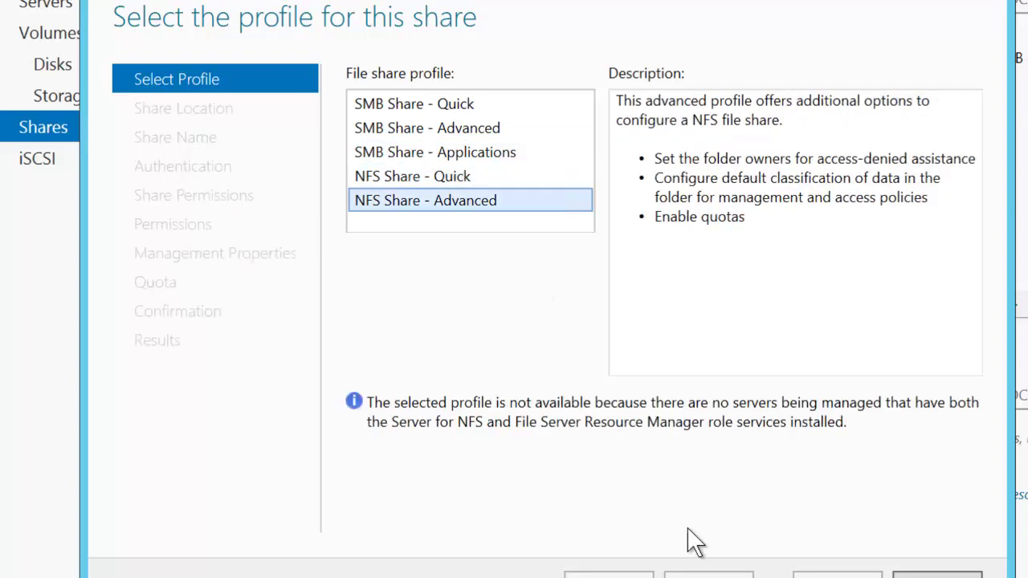
left_click(509, 154)
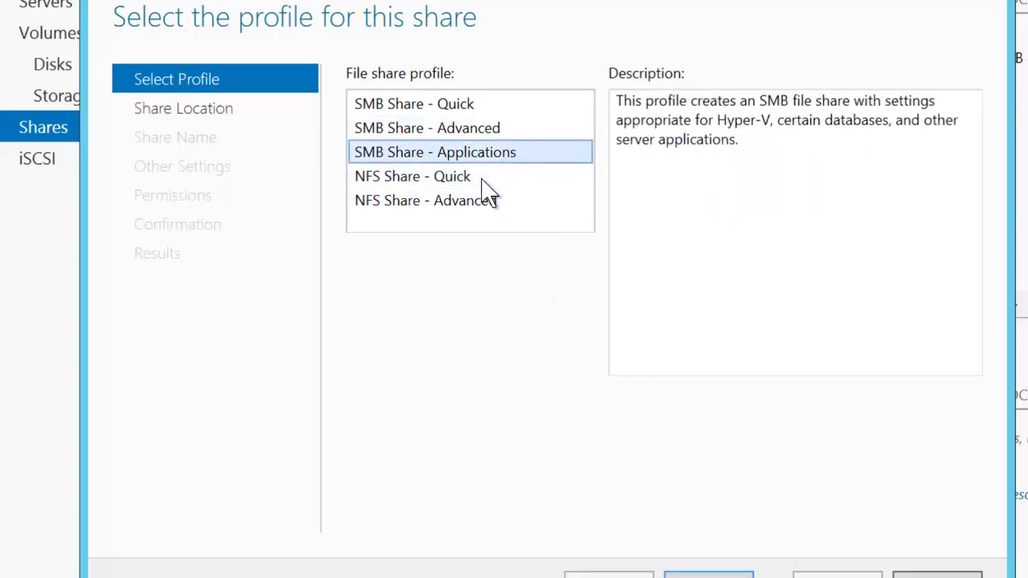
left_click(484, 178)
left_click(487, 202)
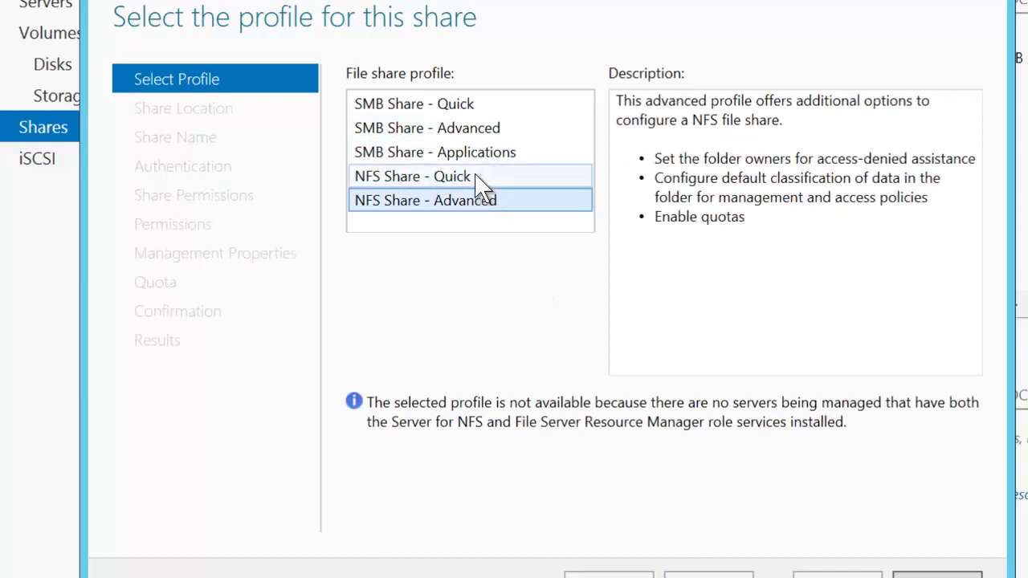
left_click(477, 180)
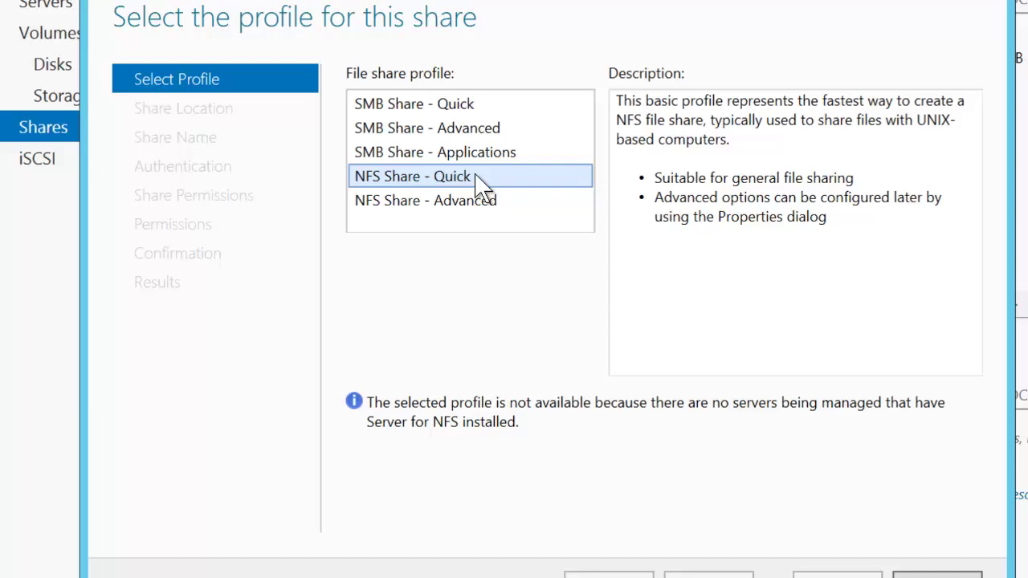
left_click(473, 154)
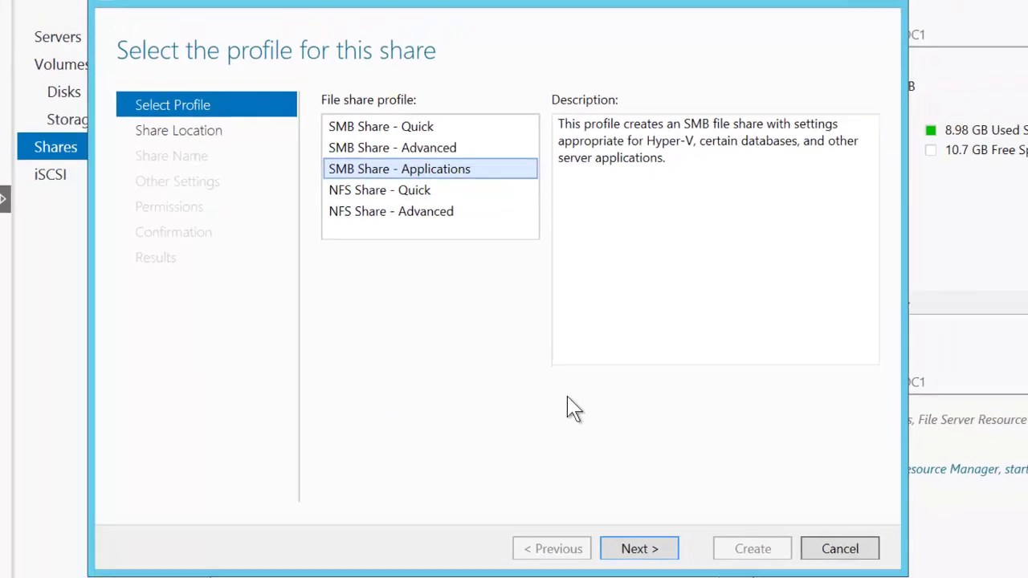
left_click(643, 548)
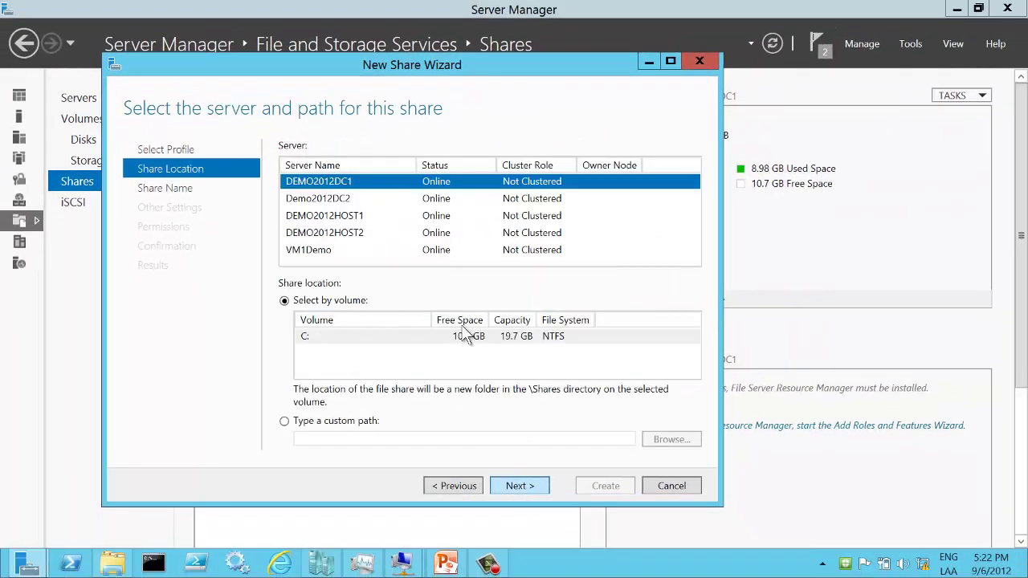
Locate the new share on volume C: of DEMO2012HOST1 and name it Test2.
left_click(406, 215)
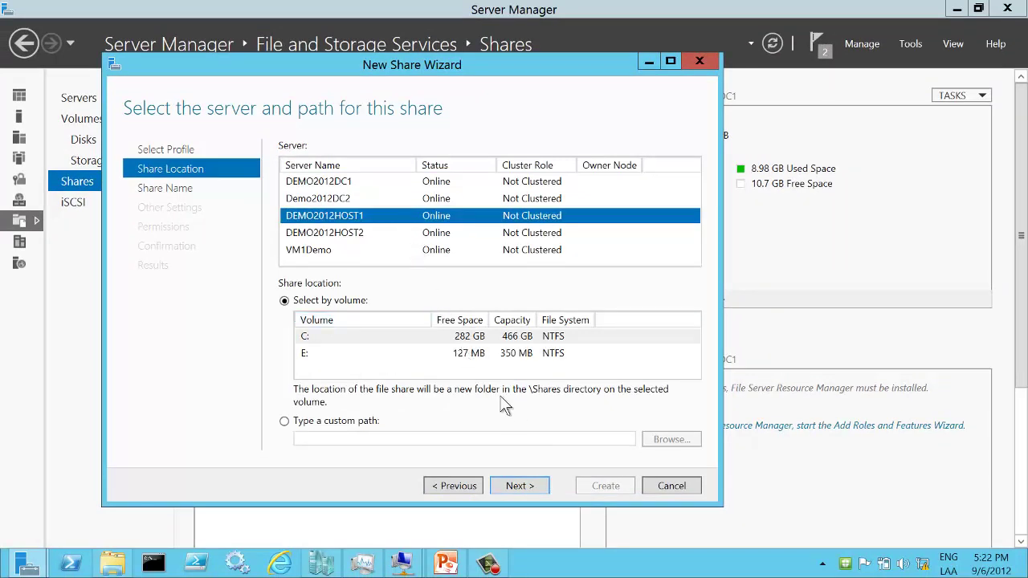
left_click(531, 486)
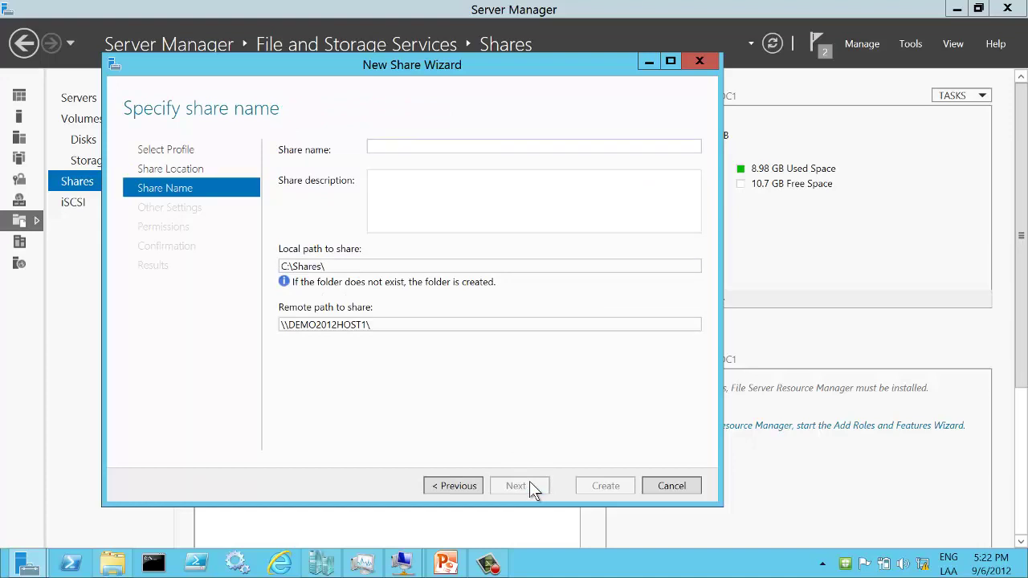
type("Test")
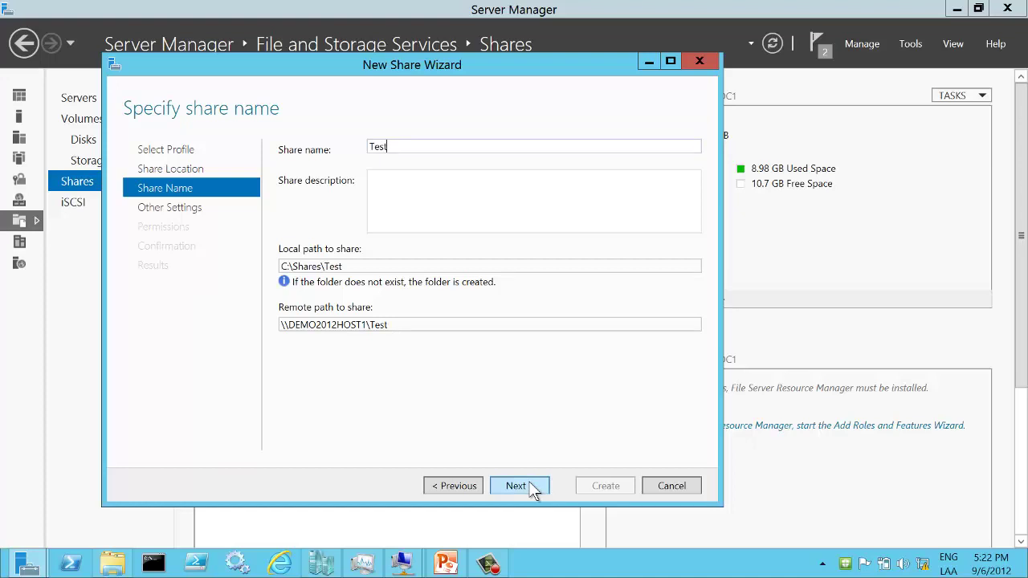
type("2")
left_click(531, 487)
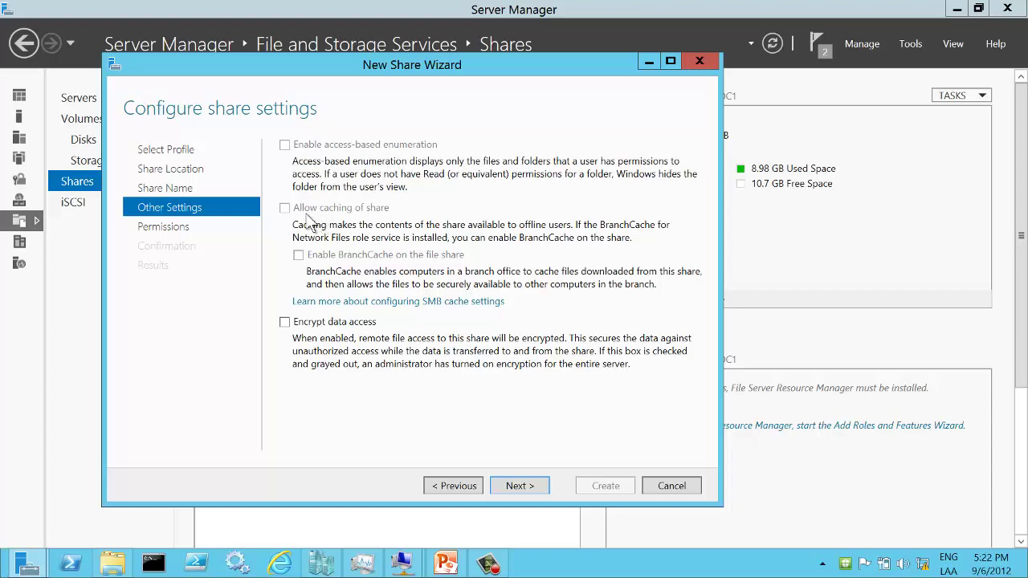
Keep the default share settings and permissions through to the confirmation summary, then cancel the share wizard without creating the share.
left_click(511, 487)
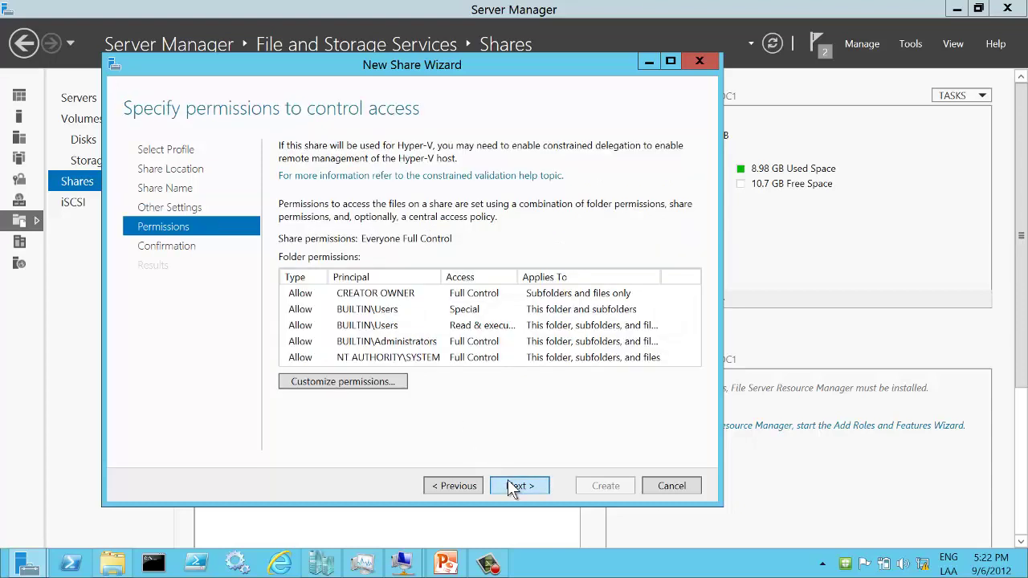
left_click(511, 487)
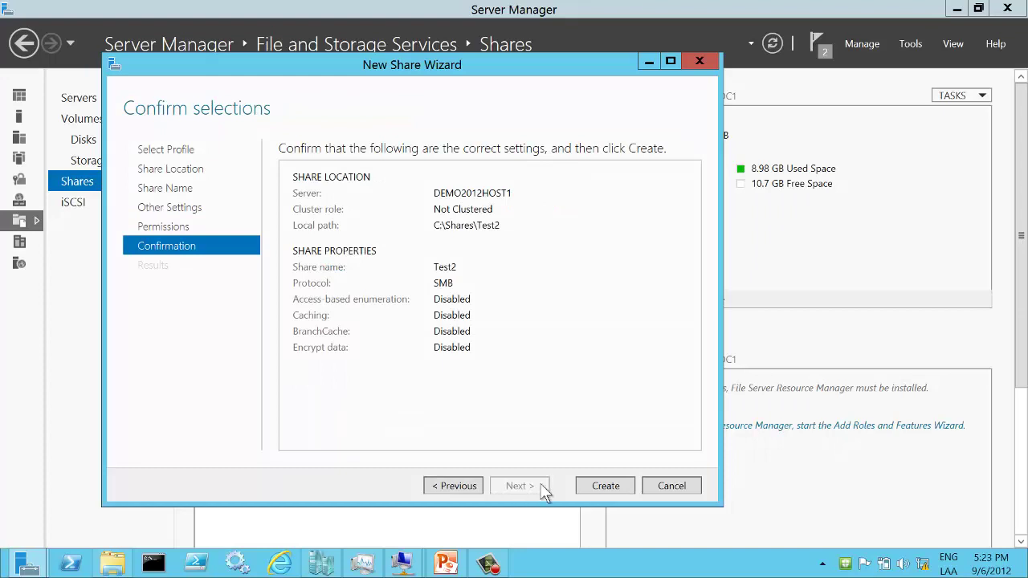
left_click(652, 484)
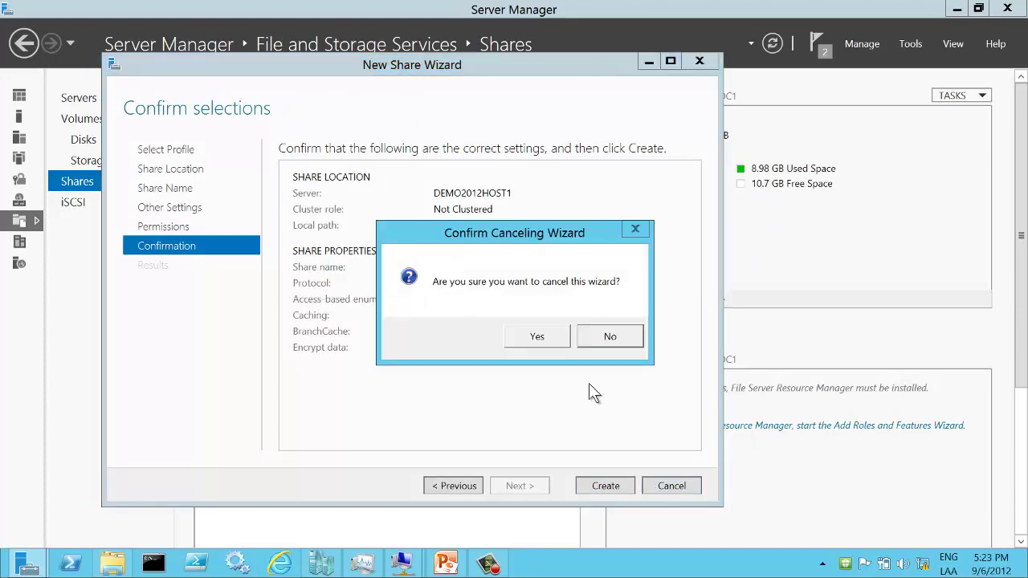
left_click(537, 336)
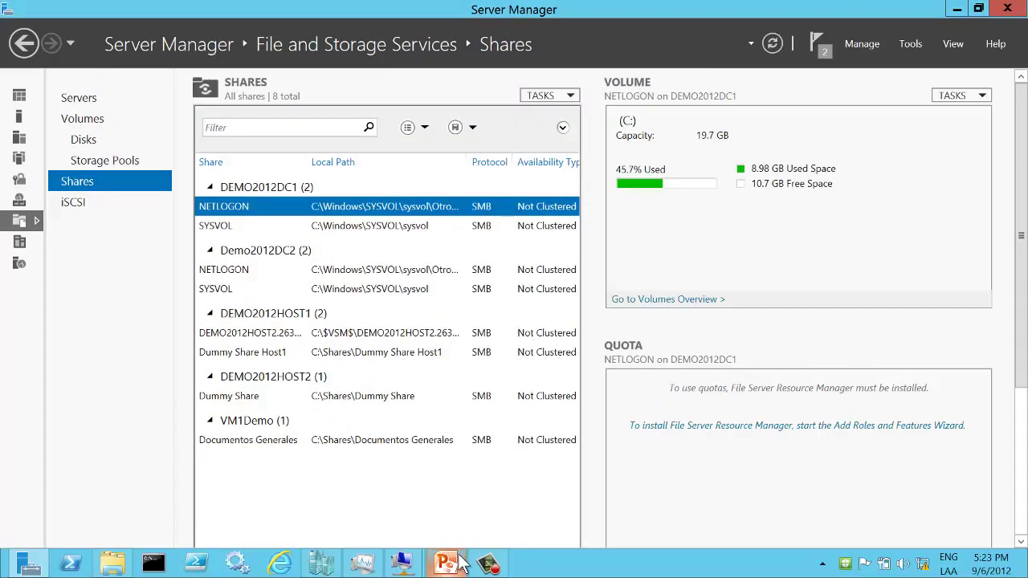
Switch to the Windows Server 2012 Overview presentation in PowerPoint.
mouse_move(461, 564)
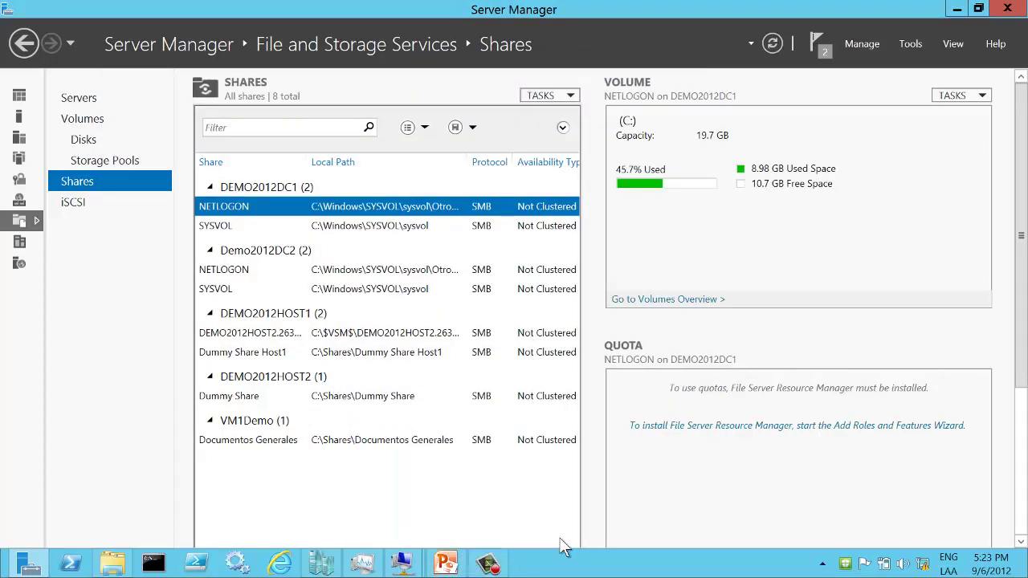
left_click(460, 566)
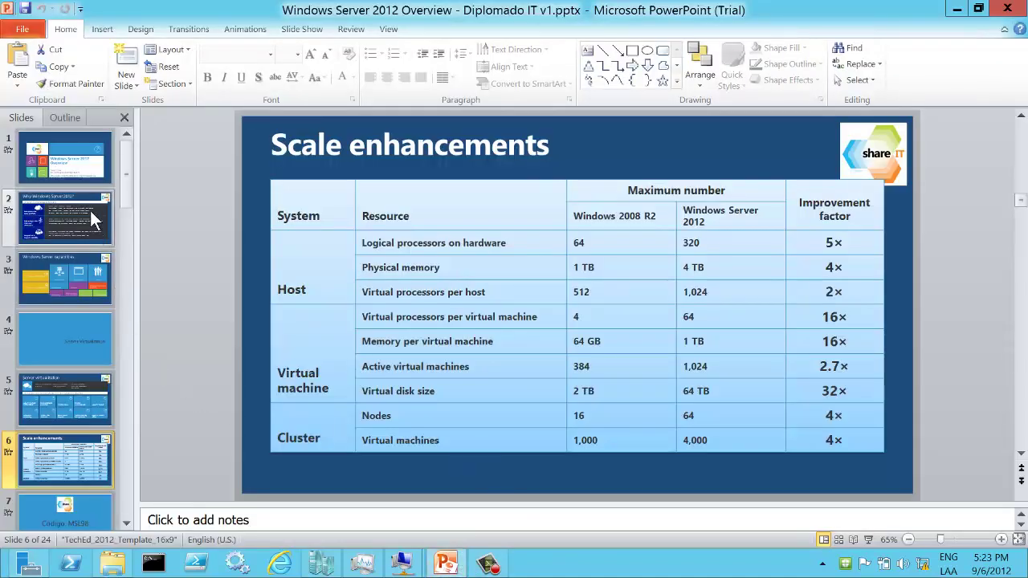